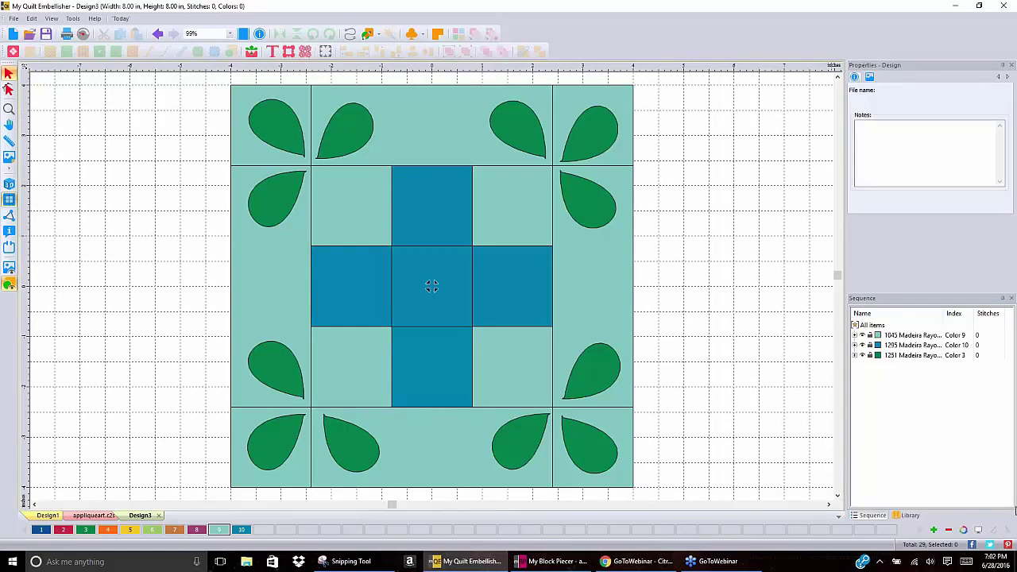
Remove the unused colors from the design's thread palette
{"action": "left_click", "coordinate": [951, 530]}
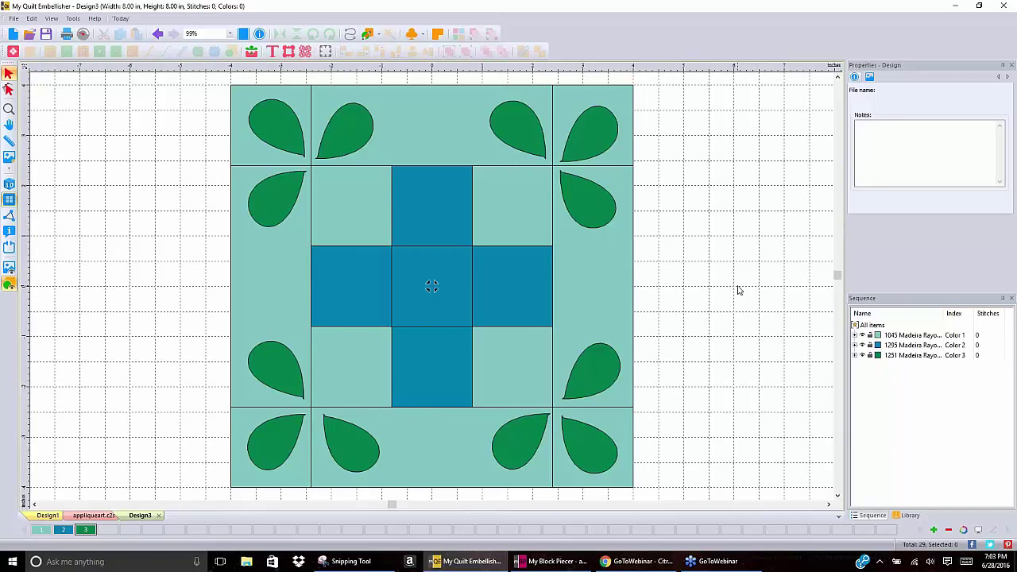
Browse the quilt block library's Eight Patch, Four Patch--Part Two and Log Cabin & Pineapple categories, and leave it without inserting a block
{"action": "left_click", "coordinate": [12, 52]}
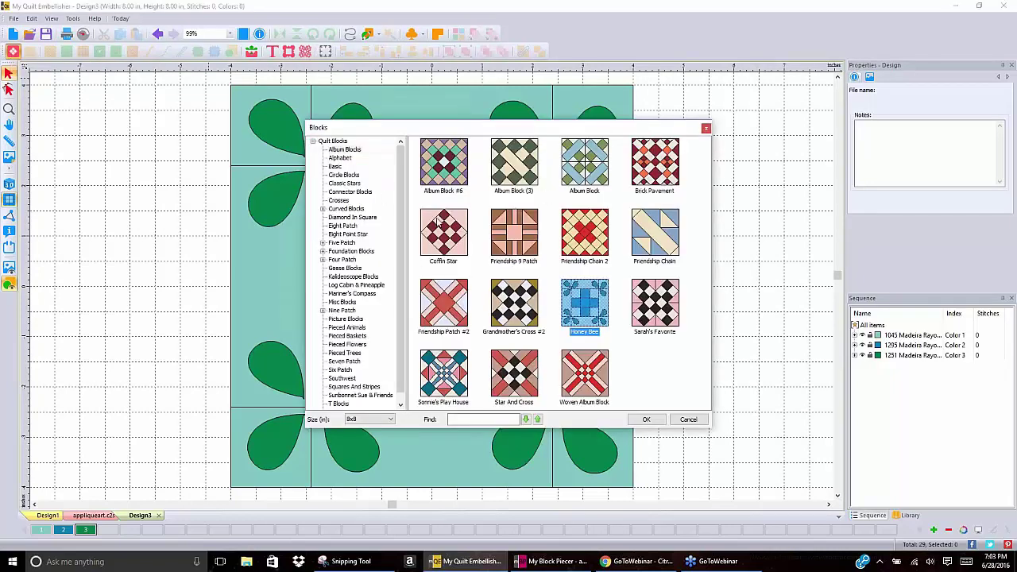
{"action": "left_click", "coordinate": [343, 225]}
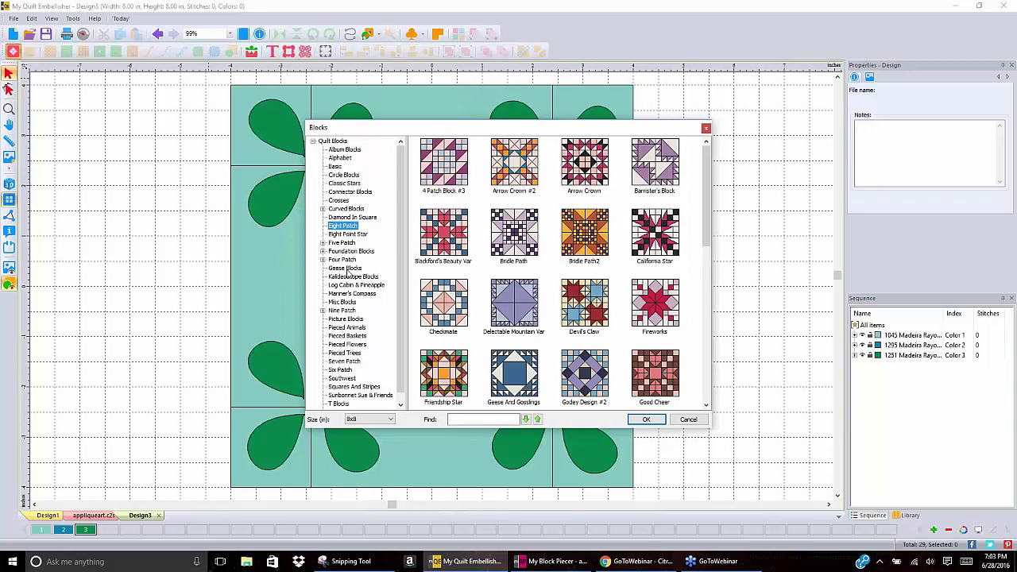
{"action": "double_click", "coordinate": [351, 260]}
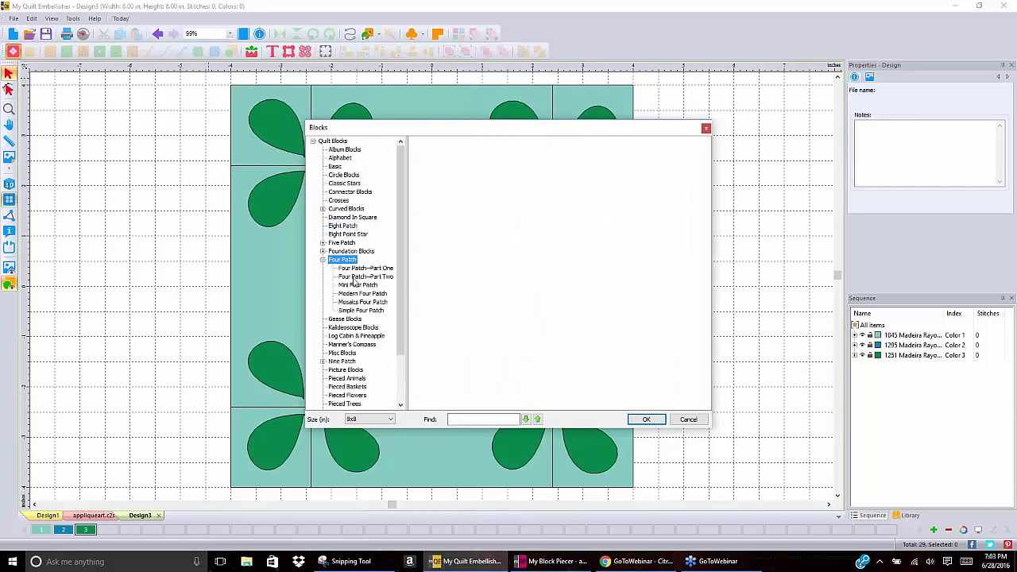
{"action": "left_click", "coordinate": [354, 278]}
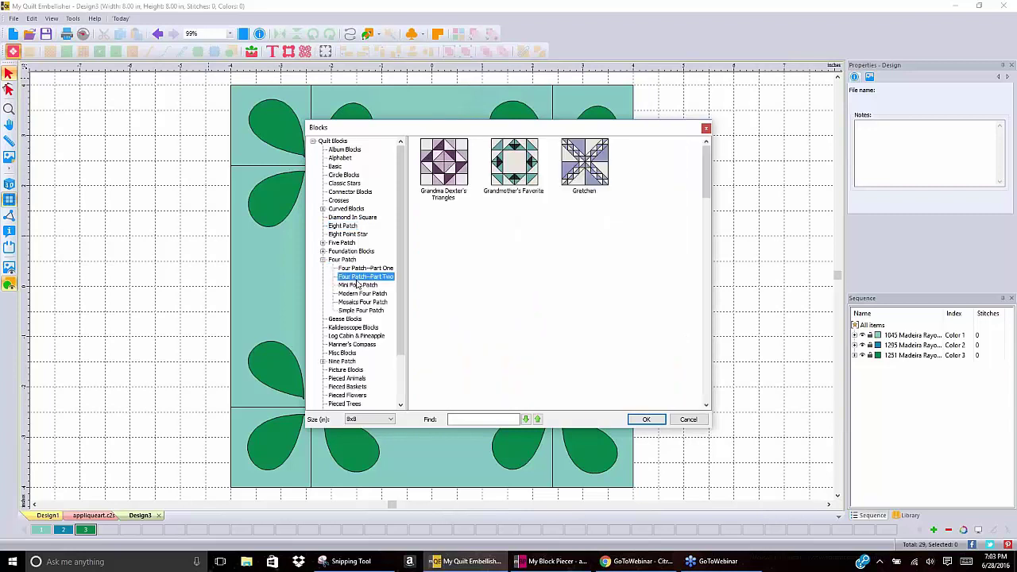
{"action": "left_click", "coordinate": [356, 336]}
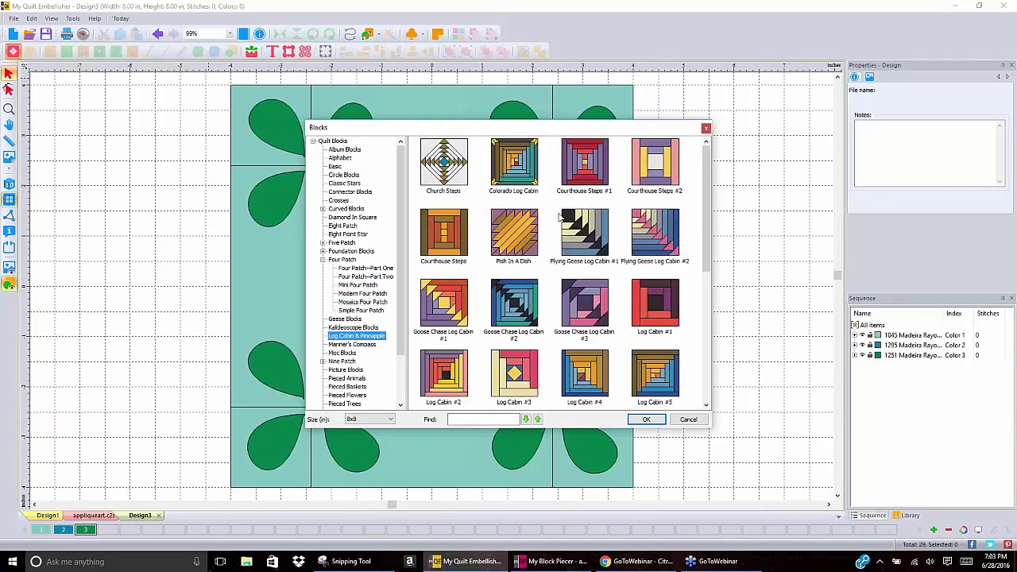
{"action": "left_click", "coordinate": [706, 128]}
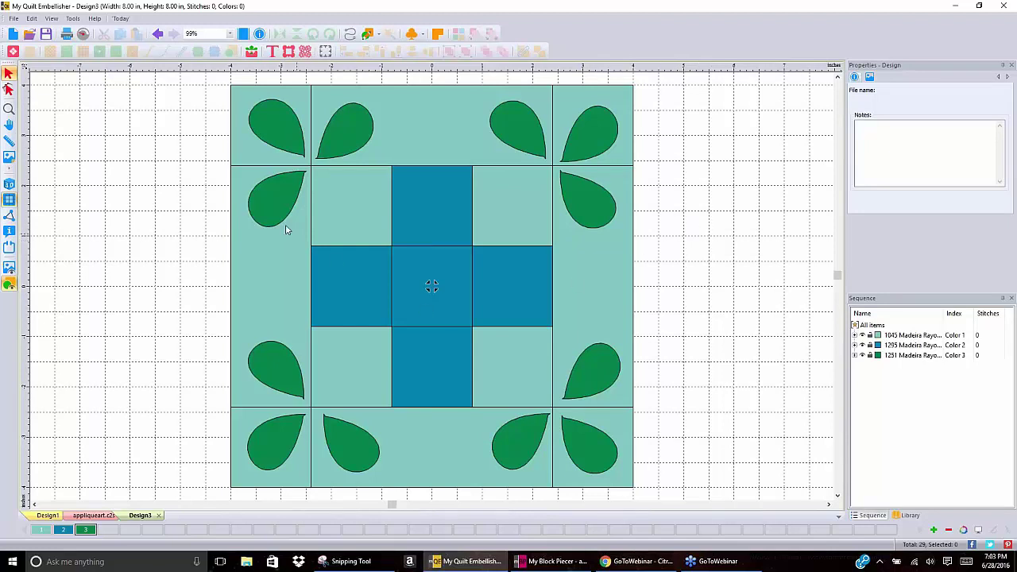
Try 50% opacity on the blue square directly above the center square and undo the change
{"action": "left_click", "coordinate": [435, 191]}
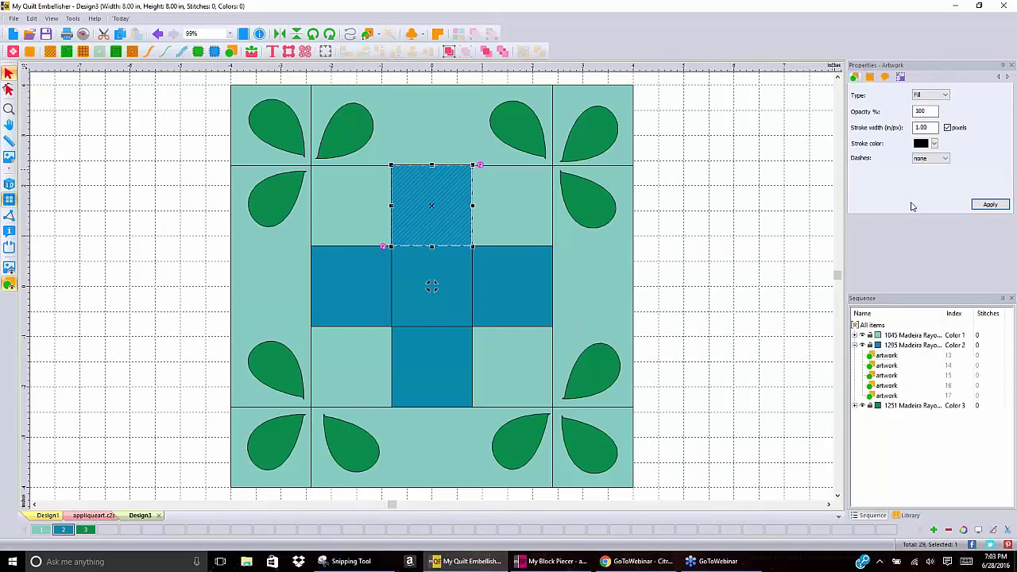
{"action": "left_click", "coordinate": [946, 96]}
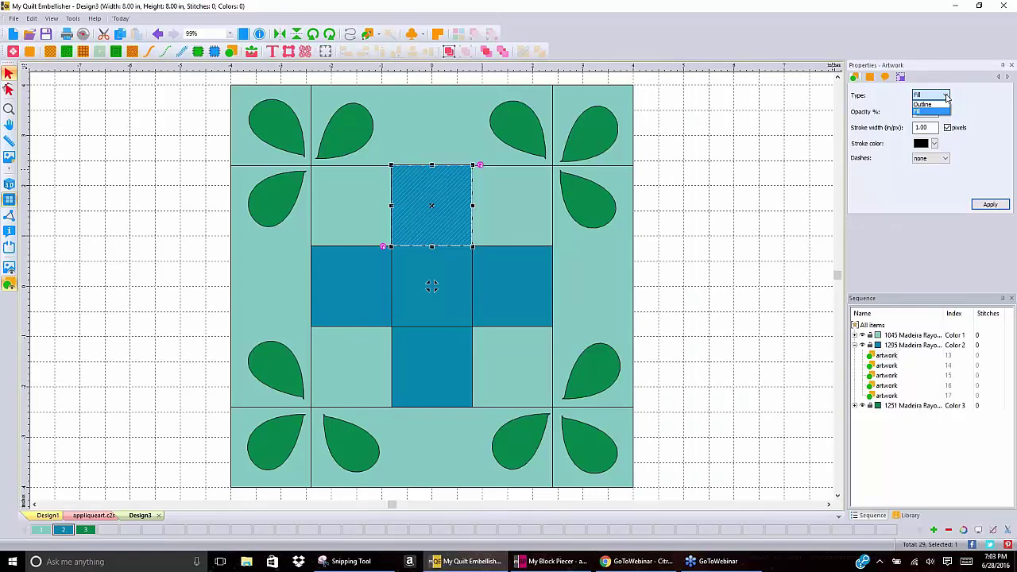
{"action": "left_click", "coordinate": [930, 111]}
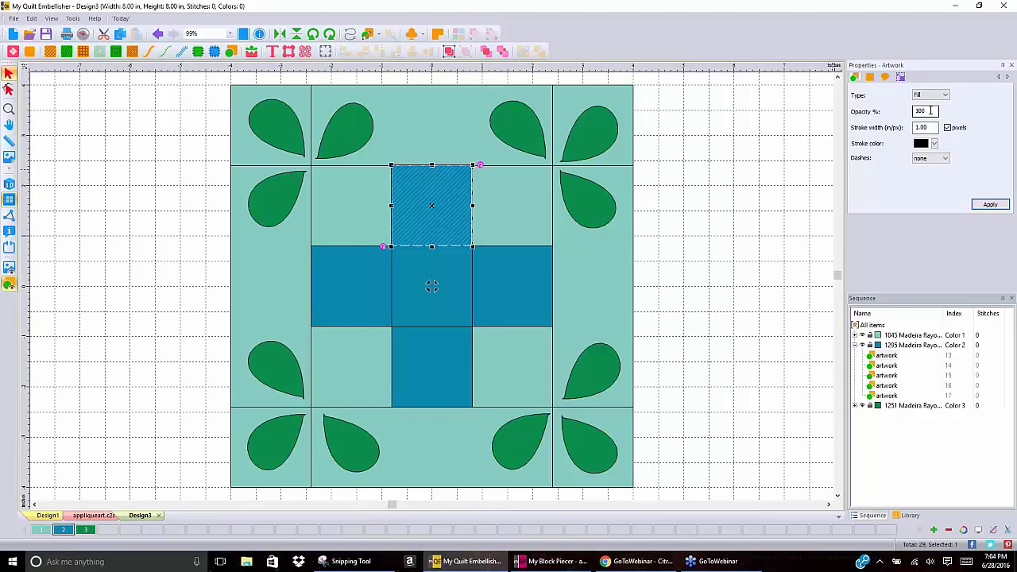
{"action": "double_click", "coordinate": [931, 111]}
{"action": "type", "text": "50"}
{"action": "left_click", "coordinate": [990, 205]}
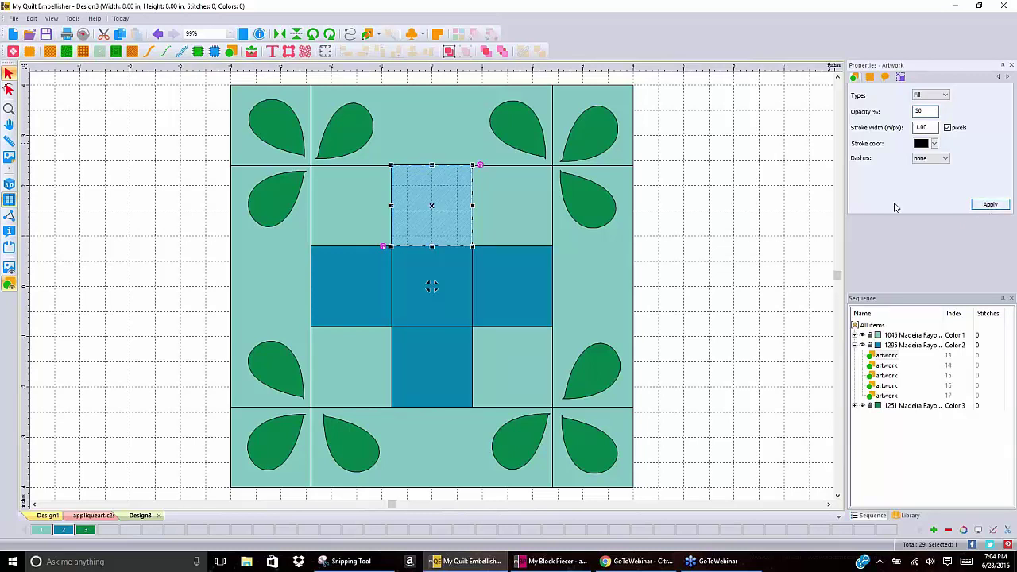
{"action": "scroll", "coordinate": [818, 197], "scroll_direction": "up", "scroll_amount": 3}
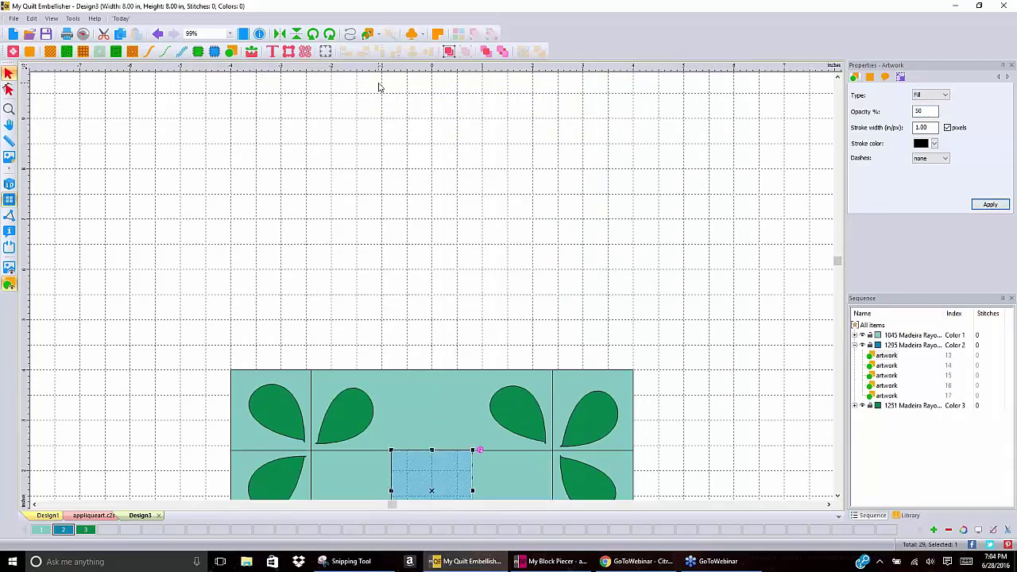
{"action": "scroll", "coordinate": [273, 151], "scroll_direction": "down", "scroll_amount": 3}
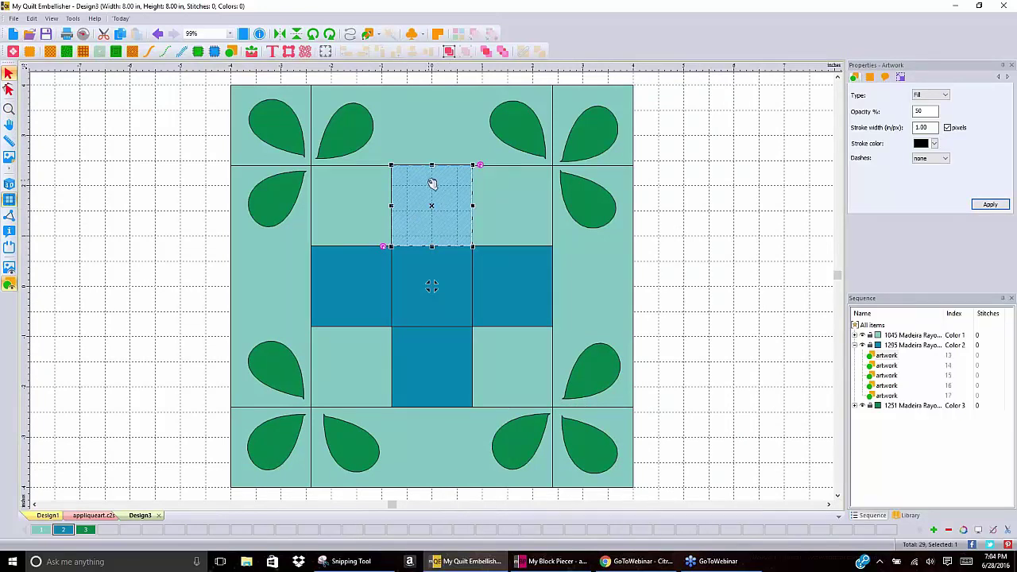
{"action": "left_click", "coordinate": [671, 166]}
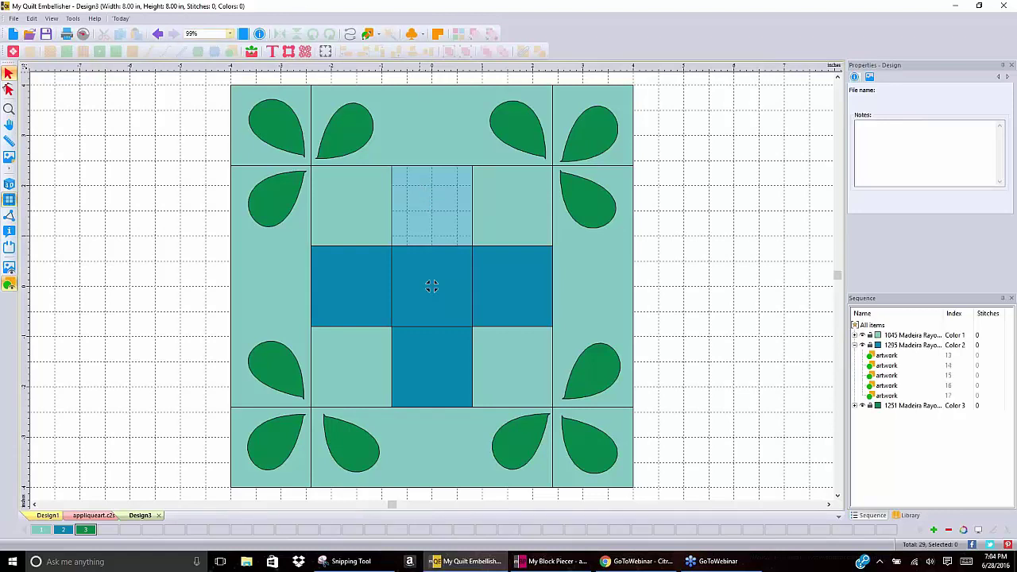
{"action": "left_click", "coordinate": [159, 37]}
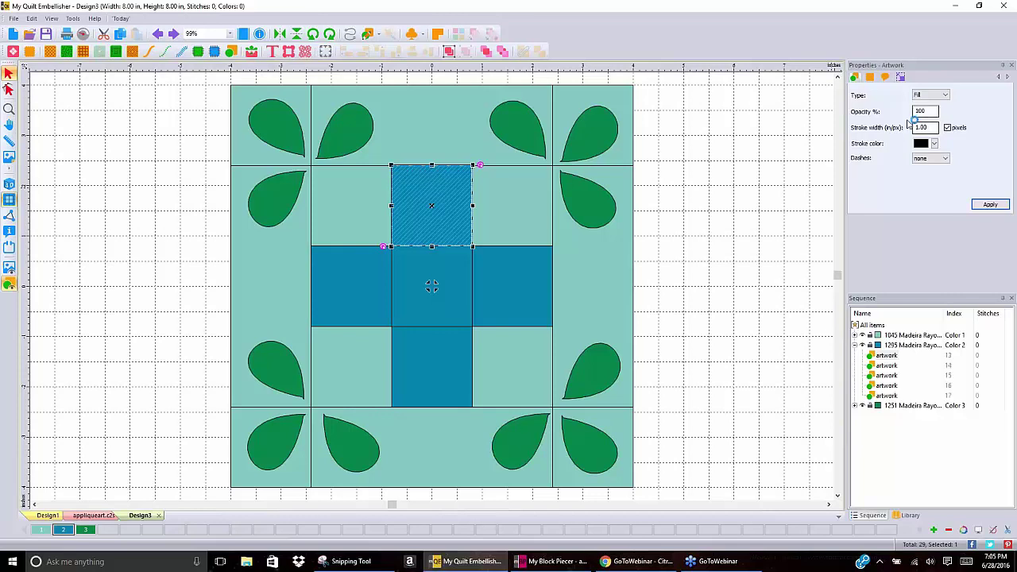
Switch the upper blue square's stroke width from pixels to inches and set it to 0.12
{"action": "left_click", "coordinate": [947, 129]}
{"action": "left_click", "coordinate": [948, 128]}
{"action": "left_click_drag", "start_coordinate": [933, 129], "coordinate": [902, 131]}
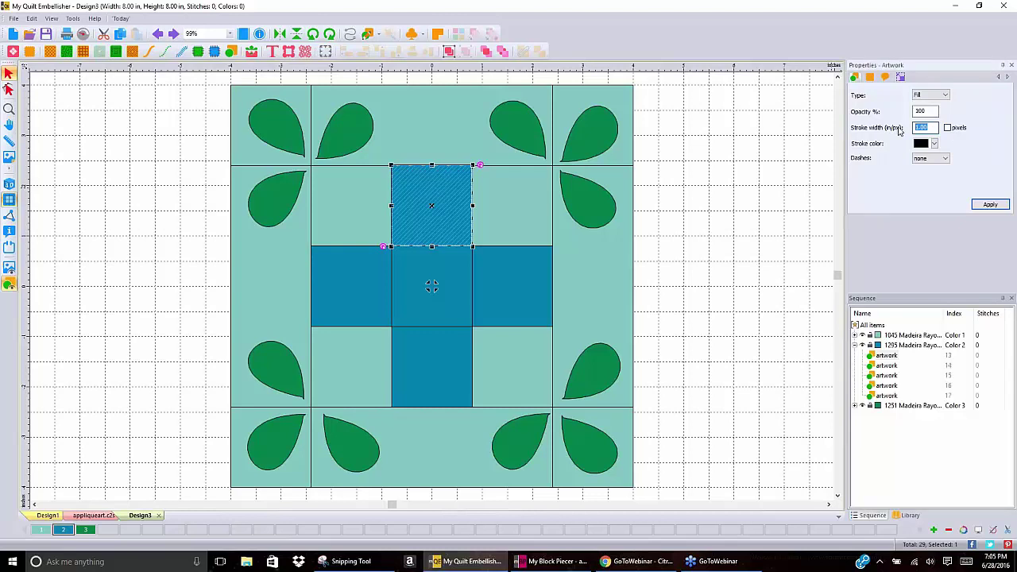
{"action": "type", "text": ".25"}
{"action": "left_click", "coordinate": [989, 205]}
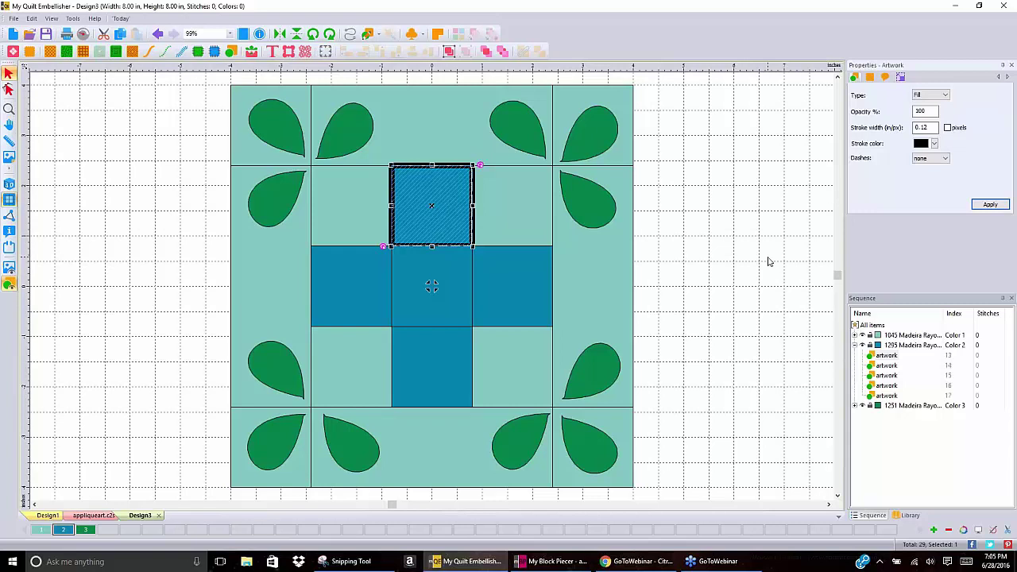
Change the upper blue square's stroke color to magenta (FF,00,FF)
{"action": "left_click", "coordinate": [935, 143]}
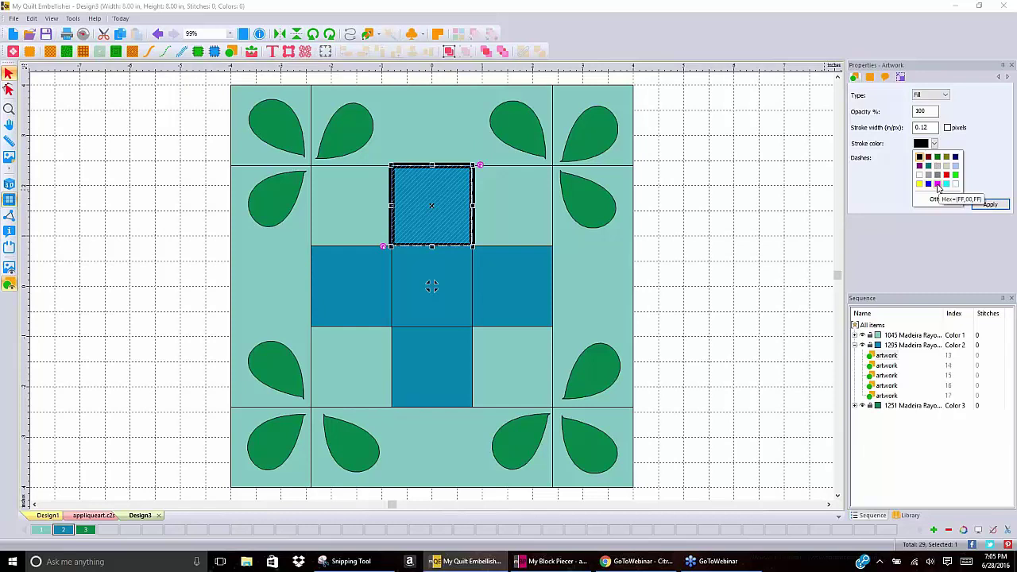
{"action": "left_click", "coordinate": [938, 184]}
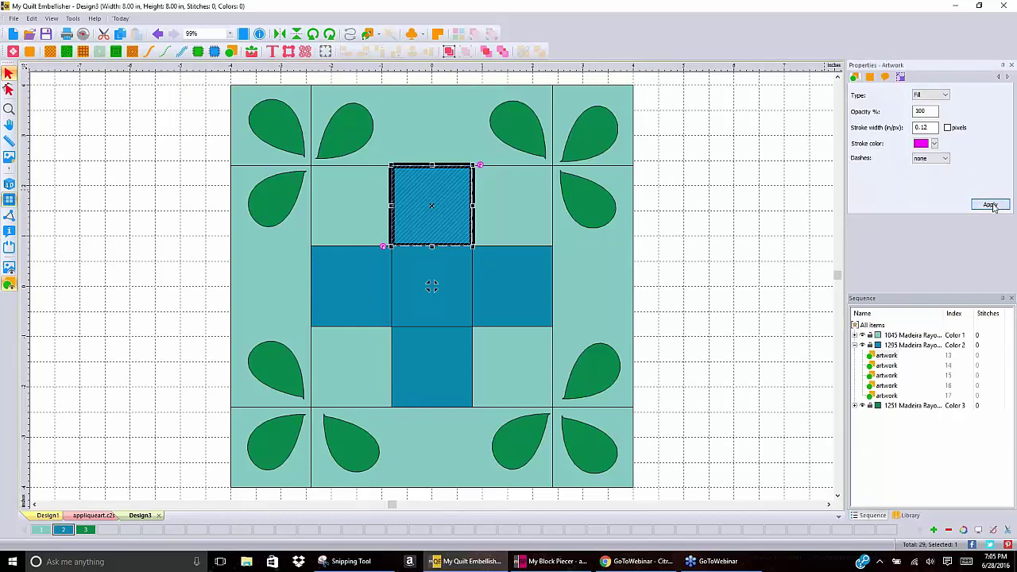
{"action": "left_click", "coordinate": [990, 204]}
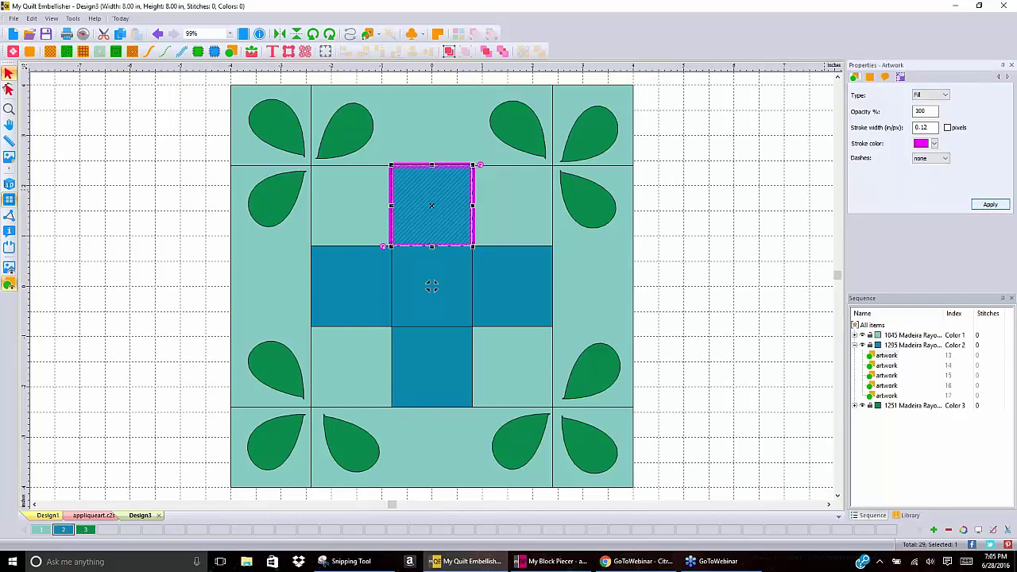
Apply the dash line pattern to the upper blue square's magenta outline and deselect the square
{"action": "left_click", "coordinate": [947, 160]}
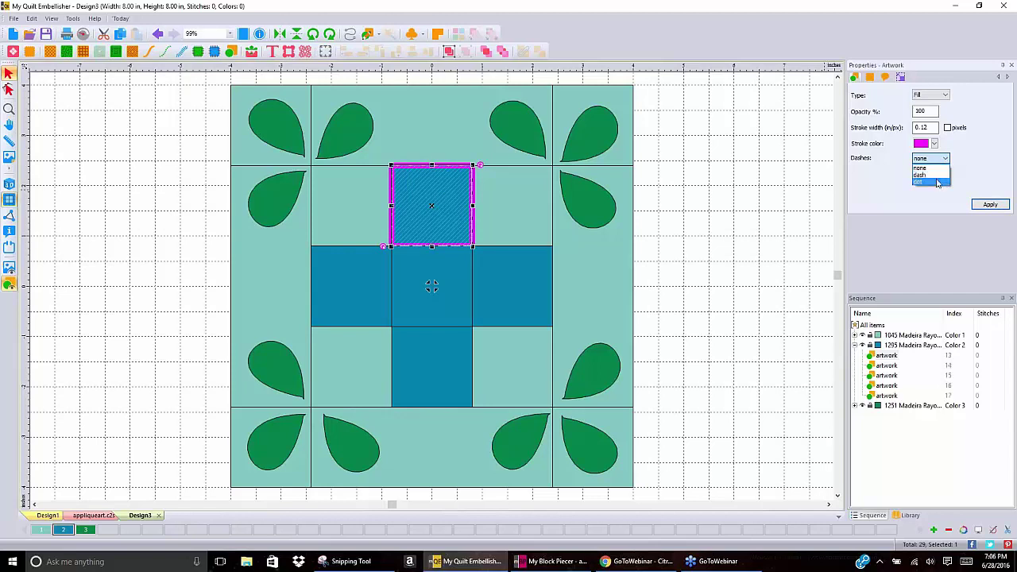
{"action": "left_click", "coordinate": [939, 175]}
{"action": "left_click", "coordinate": [990, 204]}
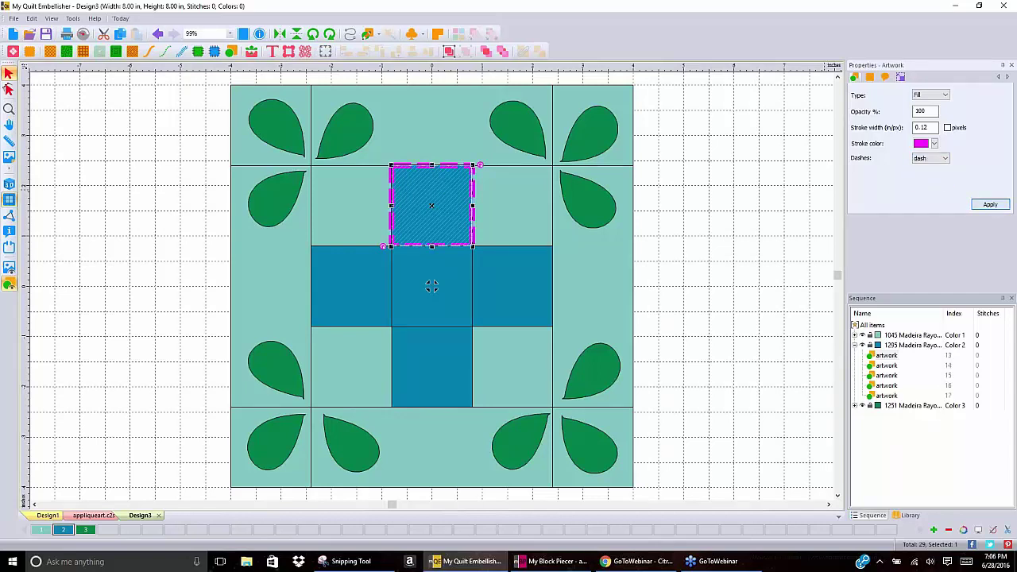
{"action": "left_click", "coordinate": [818, 183]}
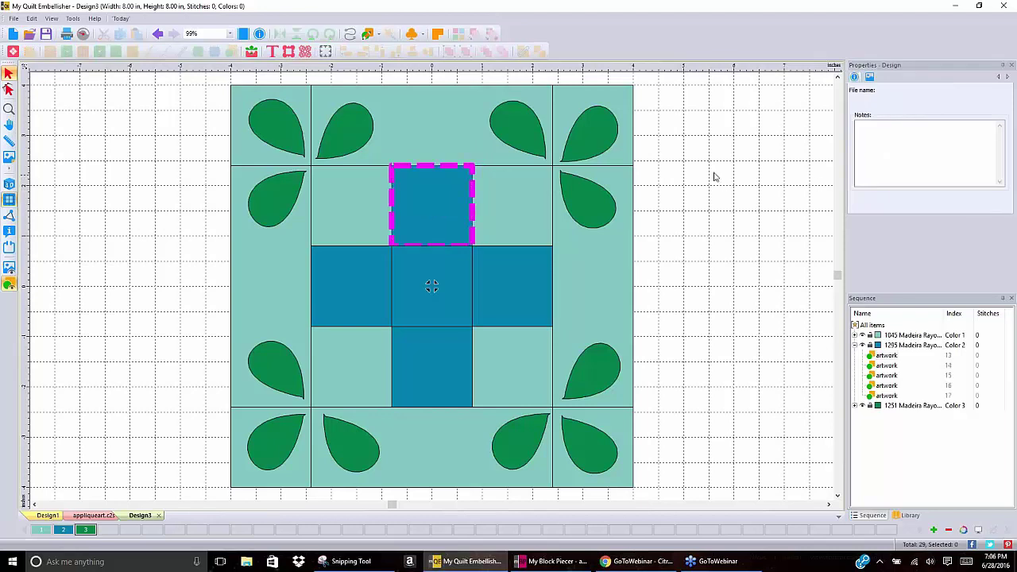
Change the upper blue square's outline pattern to dot and deselect the square
{"action": "left_click", "coordinate": [472, 170]}
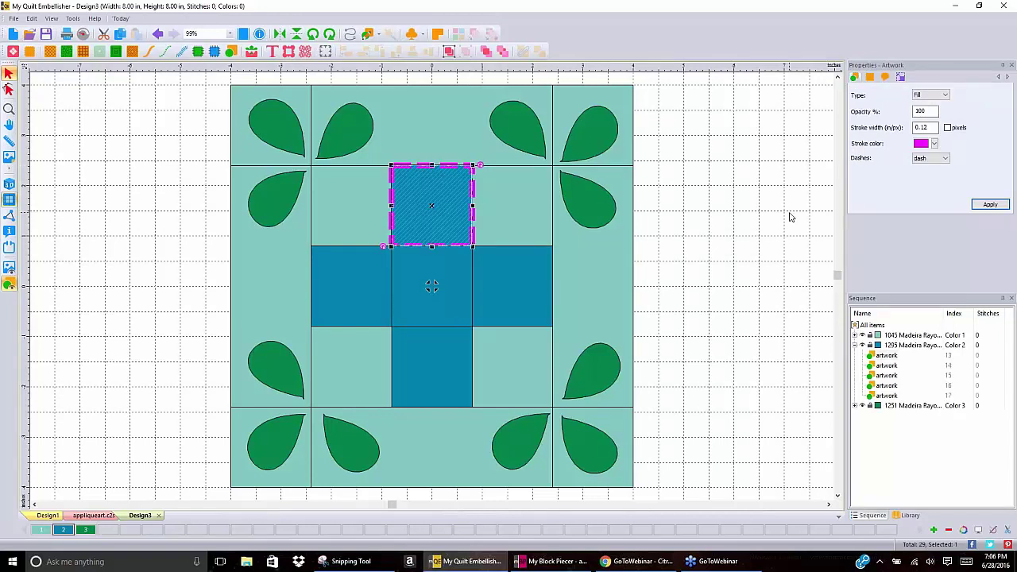
{"action": "left_click", "coordinate": [945, 158]}
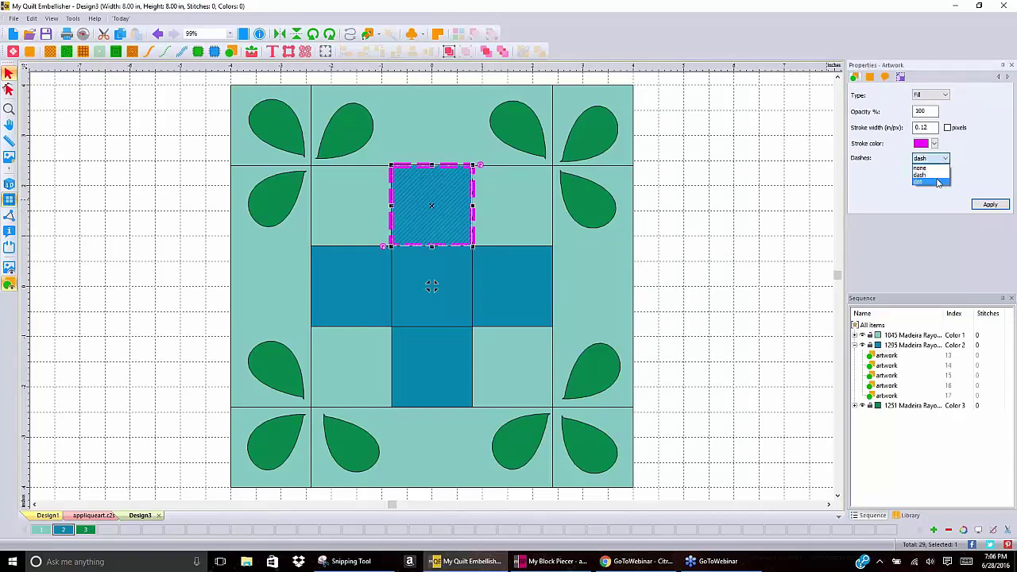
{"action": "left_click", "coordinate": [939, 182]}
{"action": "left_click", "coordinate": [990, 206]}
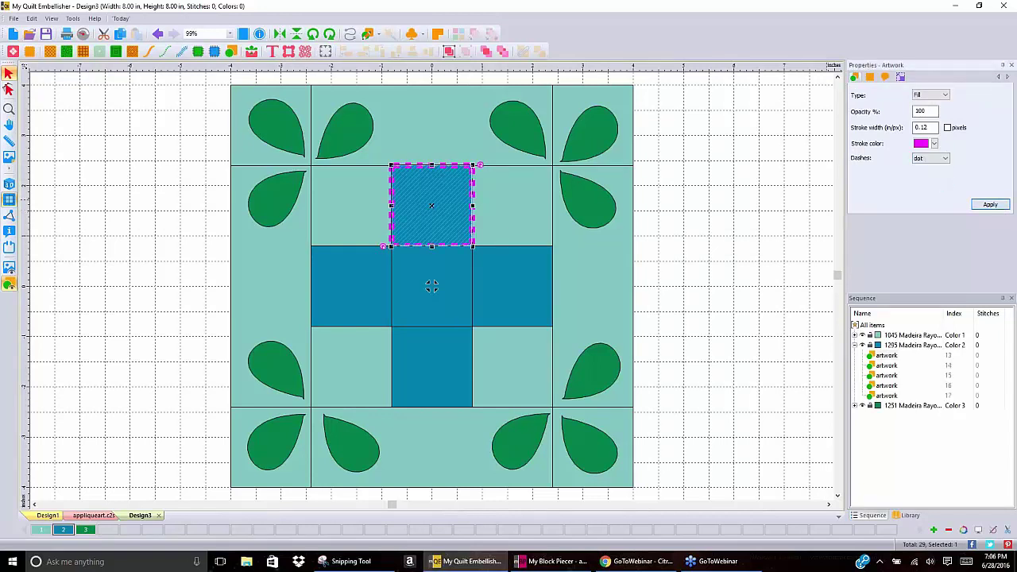
{"action": "left_click", "coordinate": [795, 171]}
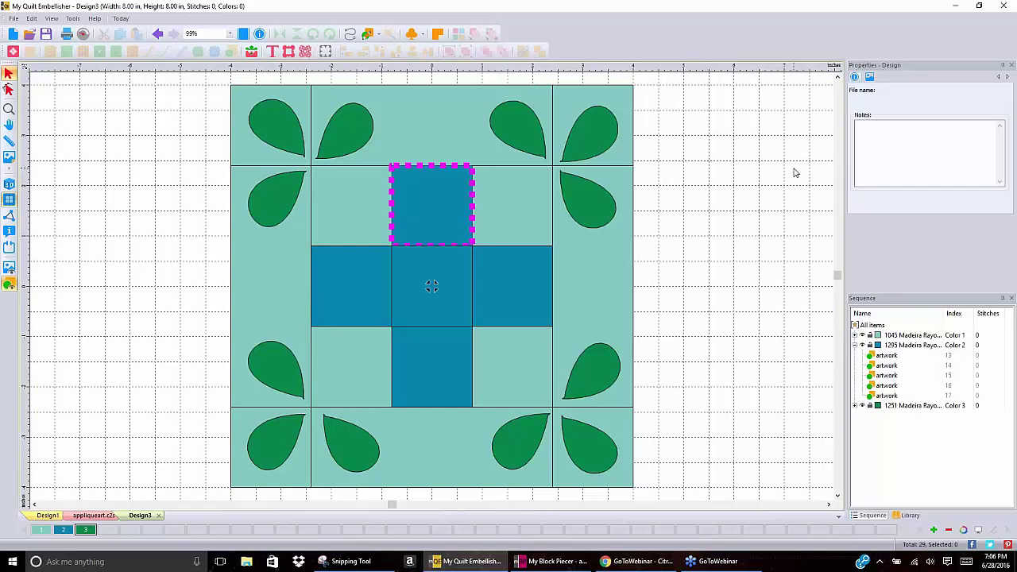
Set the upper blue square's stroke width to 1 pixel and its stroke color to black
{"action": "left_click", "coordinate": [473, 172]}
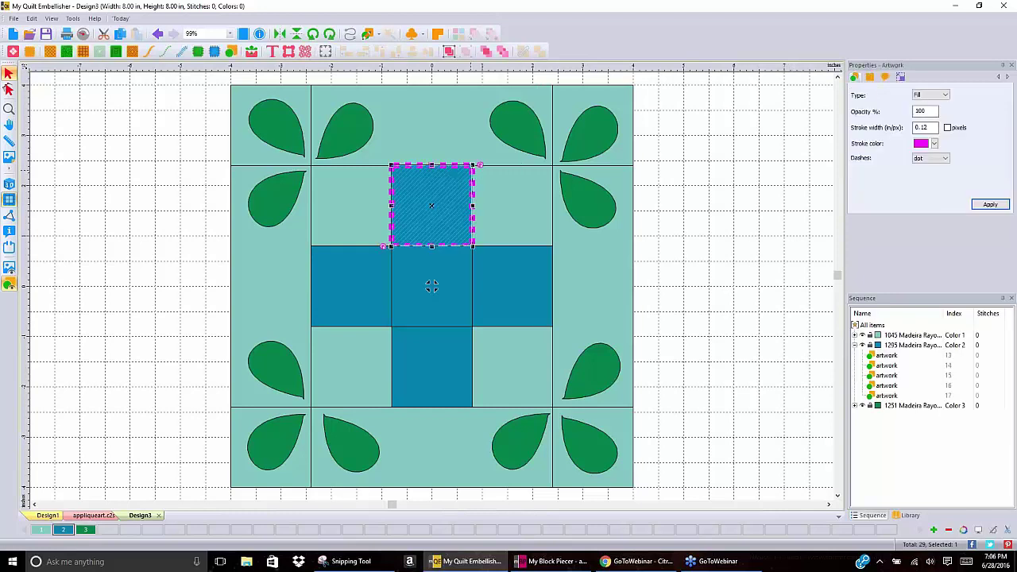
{"action": "left_click_drag", "start_coordinate": [936, 127], "coordinate": [871, 127]}
{"action": "left_click", "coordinate": [948, 127]}
{"action": "type", "text": "1"}
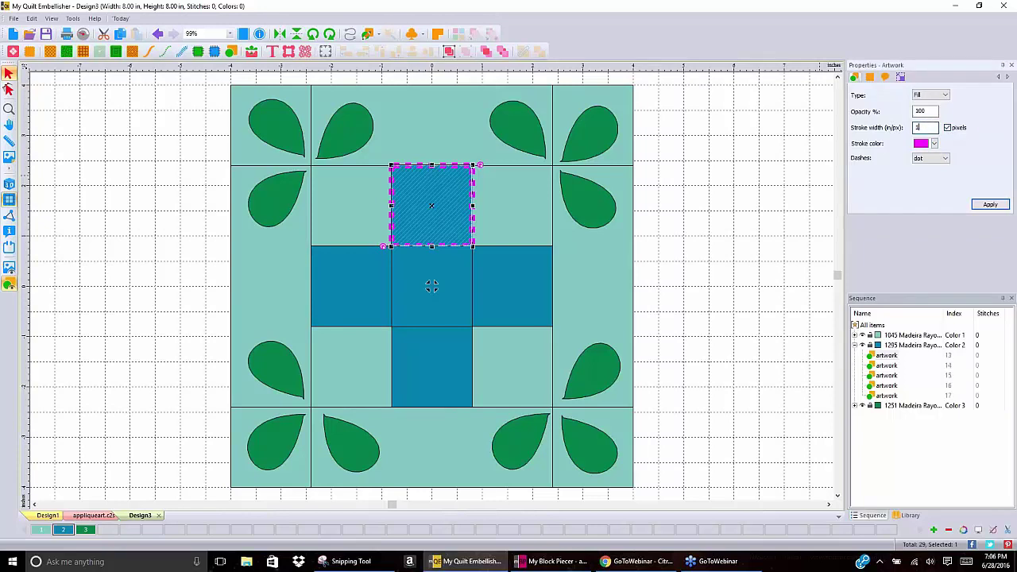
{"action": "left_click", "coordinate": [935, 144]}
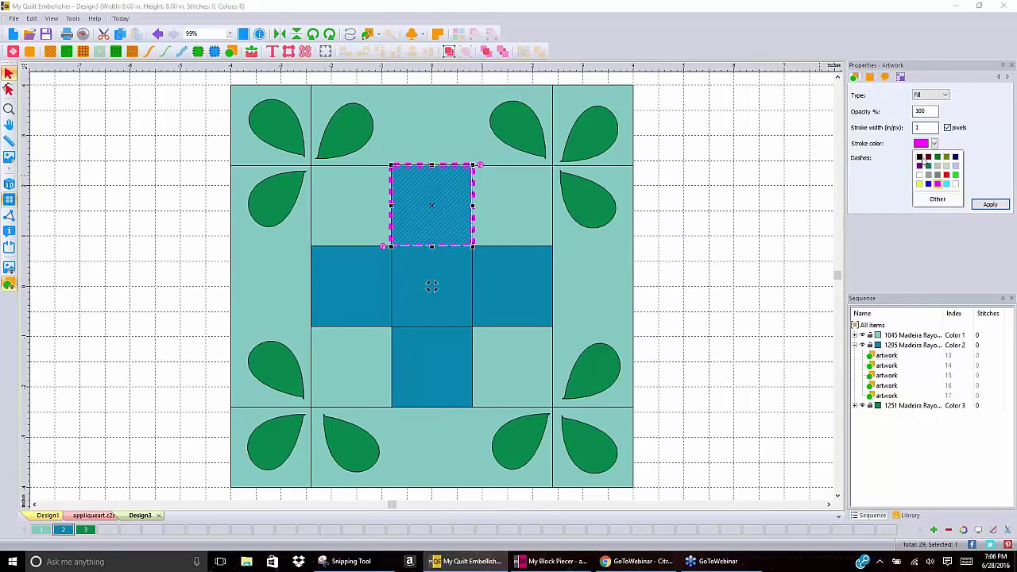
{"action": "left_click", "coordinate": [920, 158]}
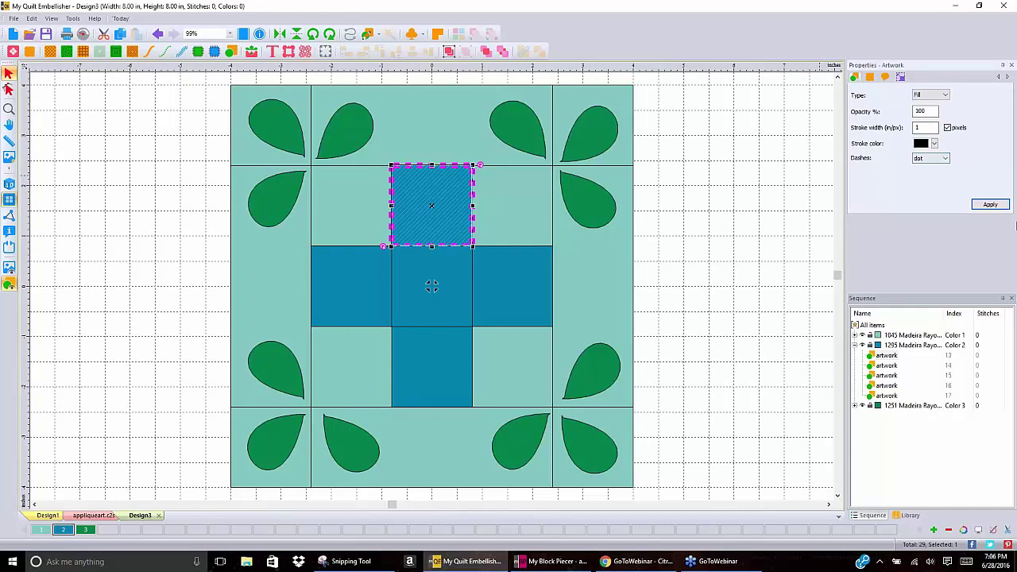
{"action": "left_click", "coordinate": [990, 205]}
Set the upper blue square's dashes to none and deselect the square
{"action": "left_click", "coordinate": [934, 160]}
{"action": "left_click", "coordinate": [927, 168]}
{"action": "left_click", "coordinate": [987, 204]}
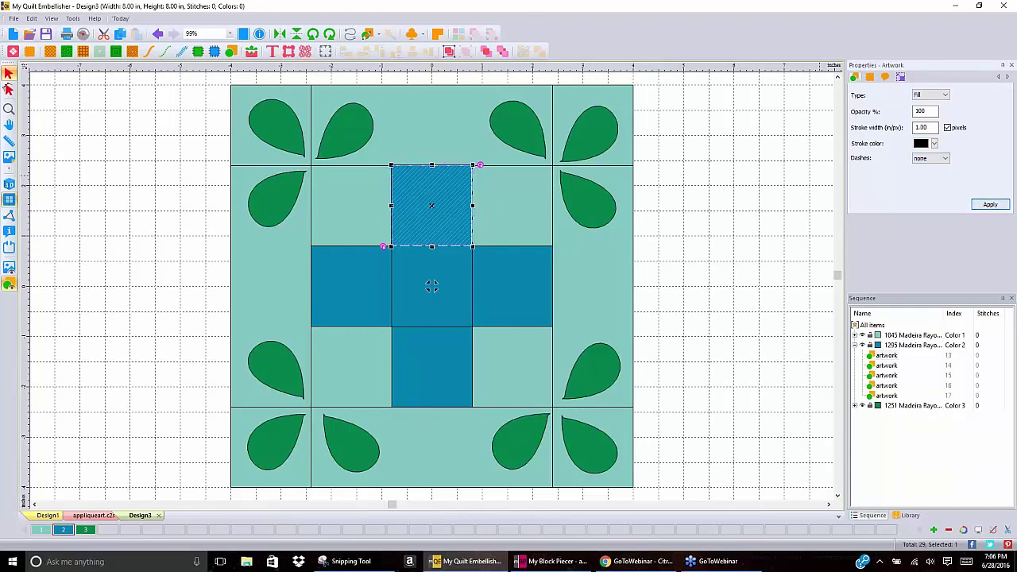
{"action": "left_click", "coordinate": [776, 192]}
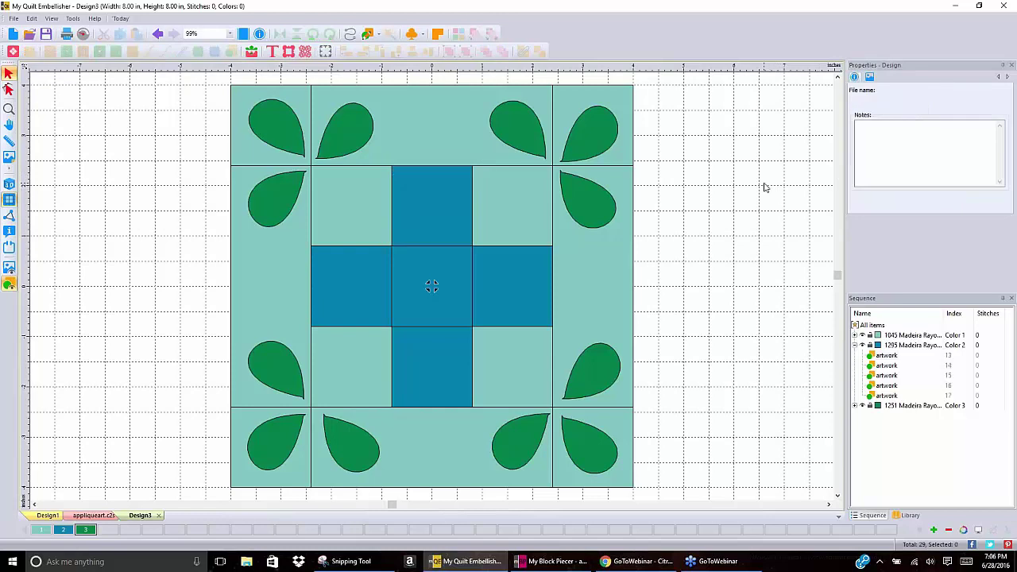
{"action": "left_click", "coordinate": [448, 207]}
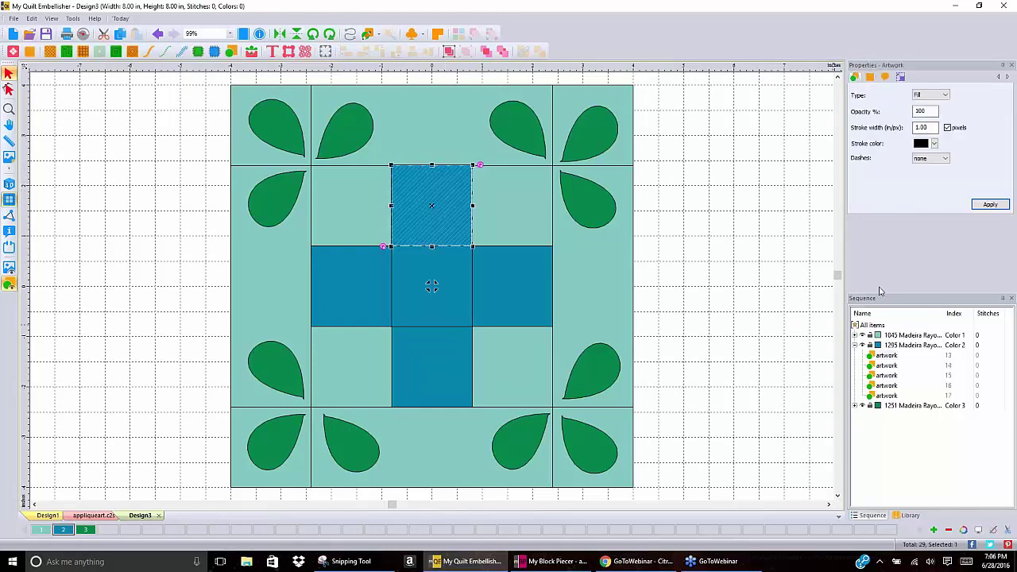
{"action": "left_click", "coordinate": [742, 325]}
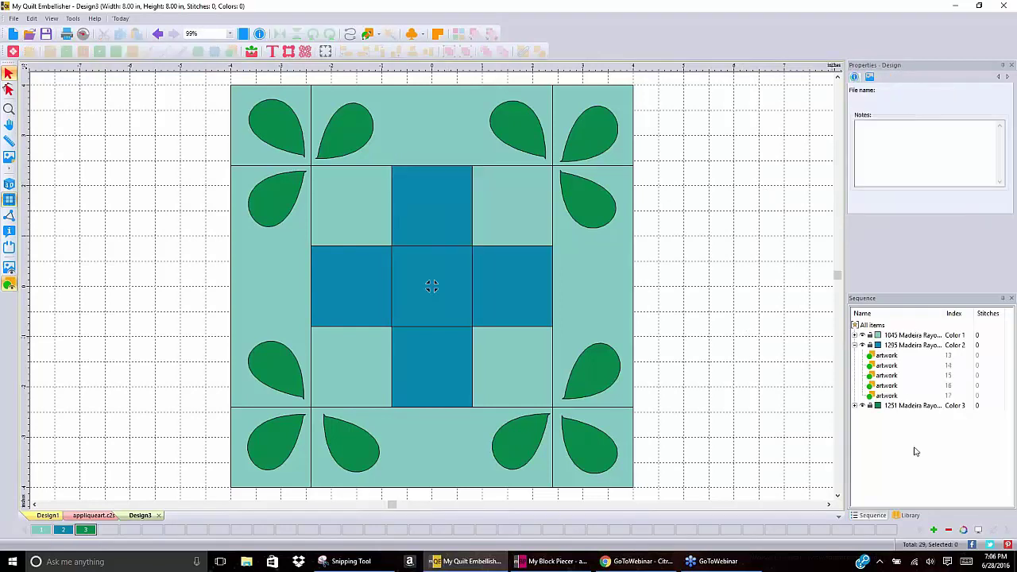
Expand all color groups in the sequence list and examine the block's artwork items, including the tall border rectangle with two green petals
{"action": "right_click", "coordinate": [912, 447]}
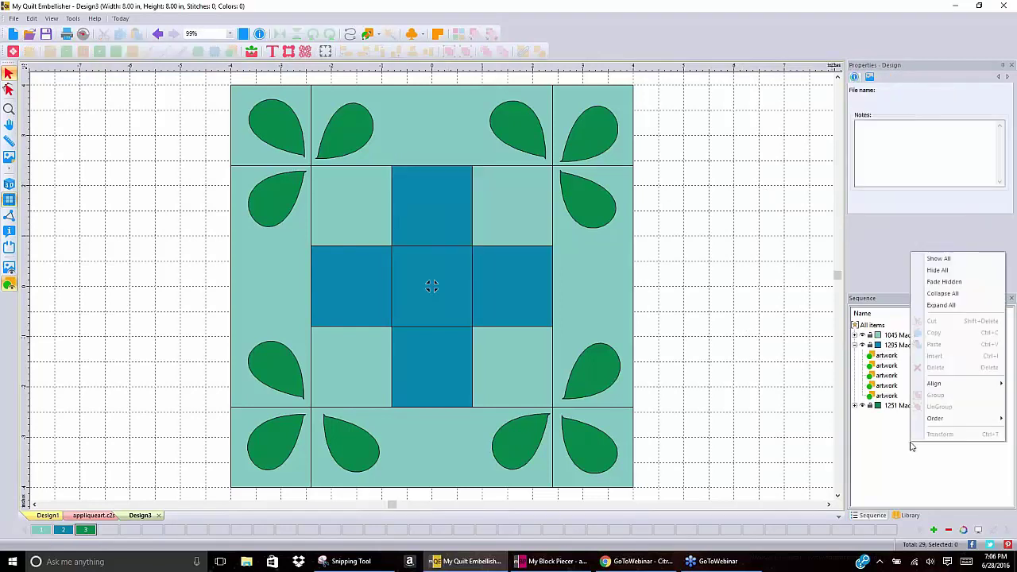
{"action": "left_click", "coordinate": [957, 310]}
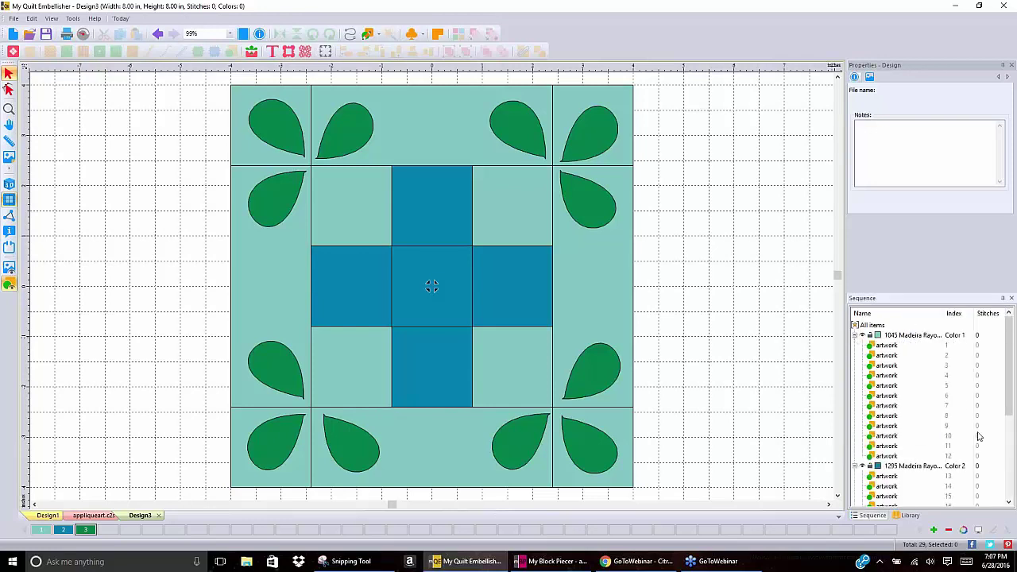
{"action": "left_click_drag", "start_coordinate": [1012, 336], "coordinate": [1014, 441]}
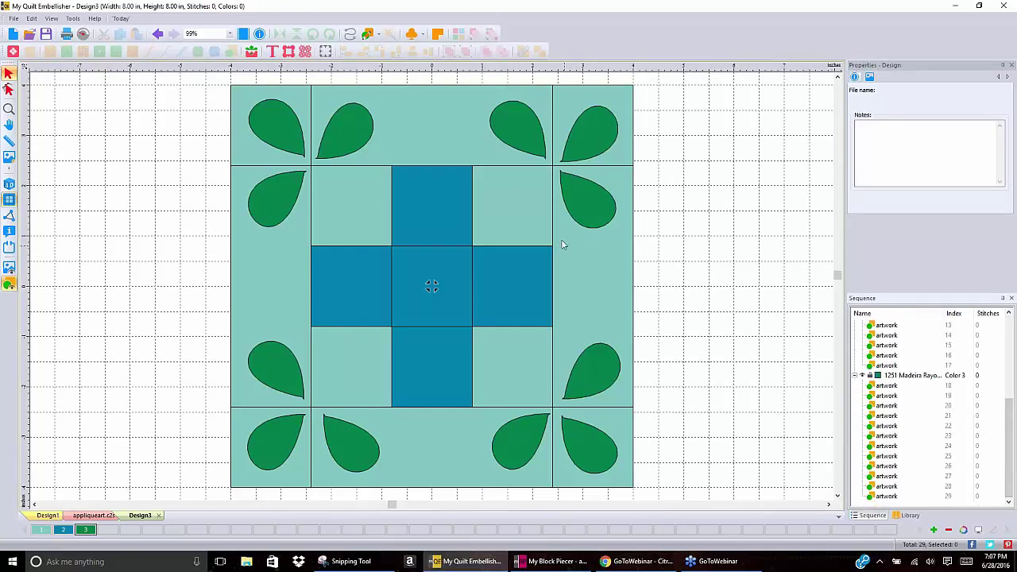
{"action": "left_click", "coordinate": [592, 286]}
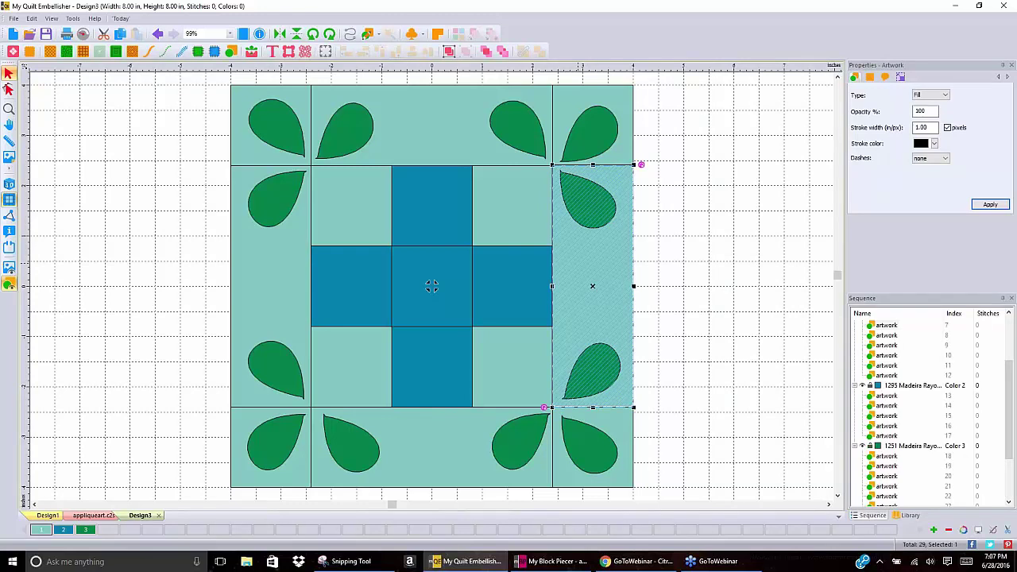
{"action": "left_click", "coordinate": [694, 219]}
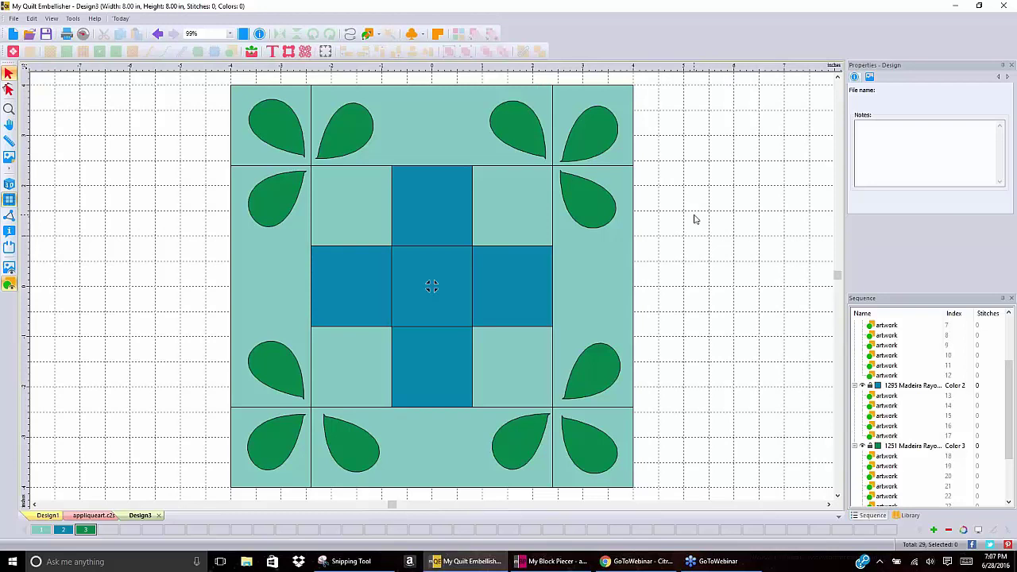
Convert the three green petals around the block's upper-right corner to applique and deselect them
{"action": "left_click", "coordinate": [525, 129]}
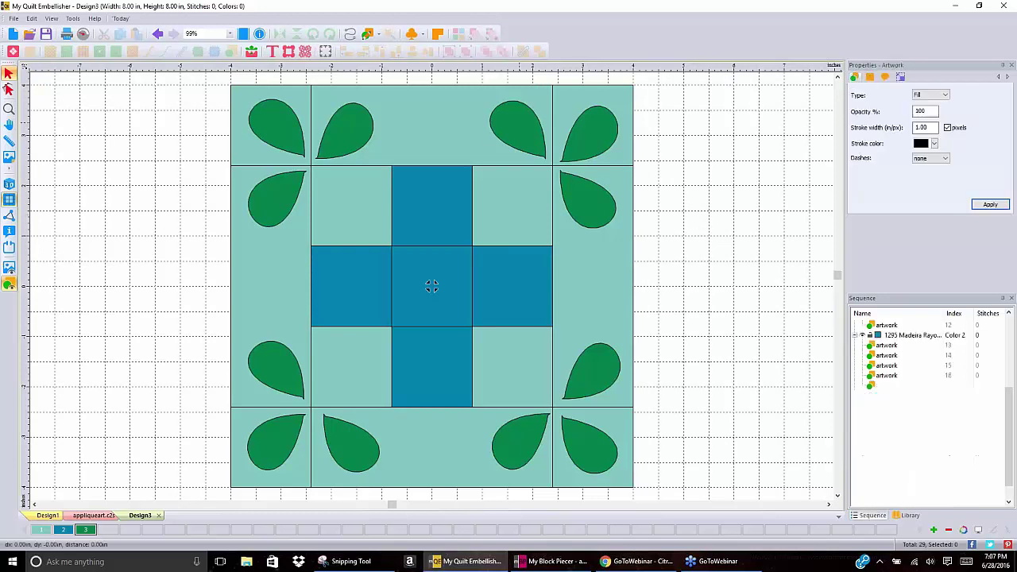
{"action": "left_click", "coordinate": [598, 133], "text": "shift"}
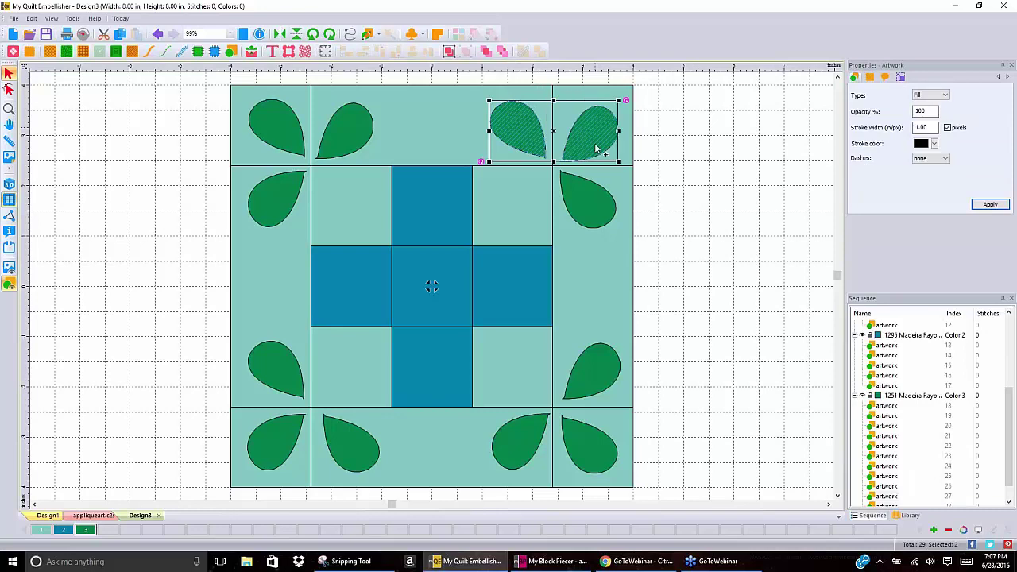
{"action": "left_click", "coordinate": [592, 198], "text": "shift"}
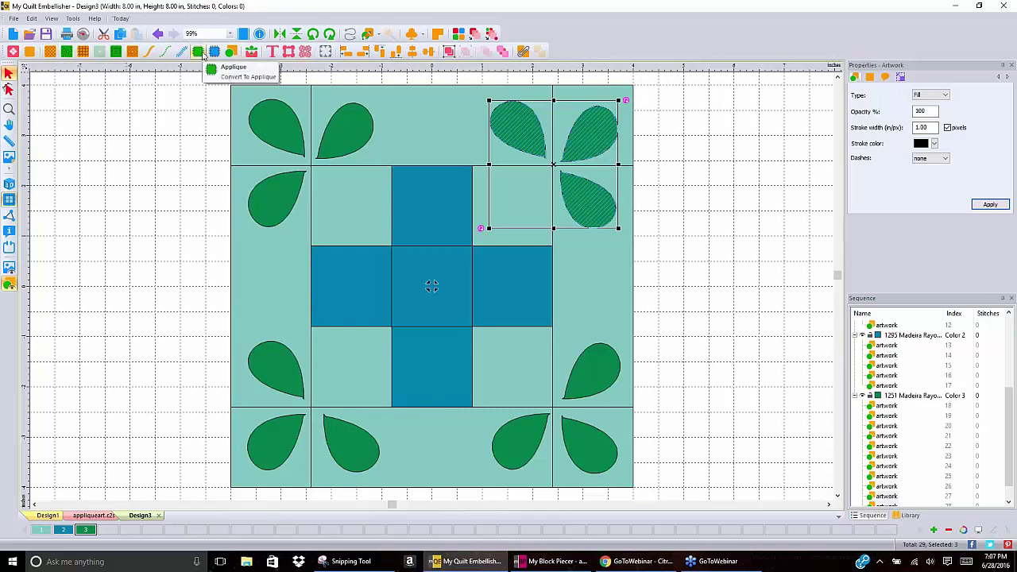
{"action": "left_click", "coordinate": [199, 53]}
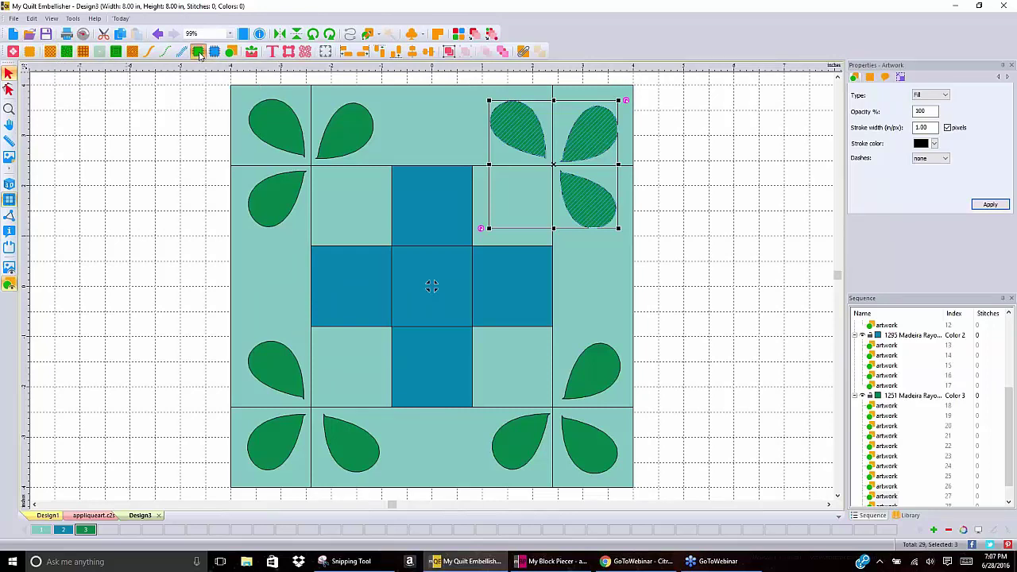
{"action": "left_click", "coordinate": [681, 168]}
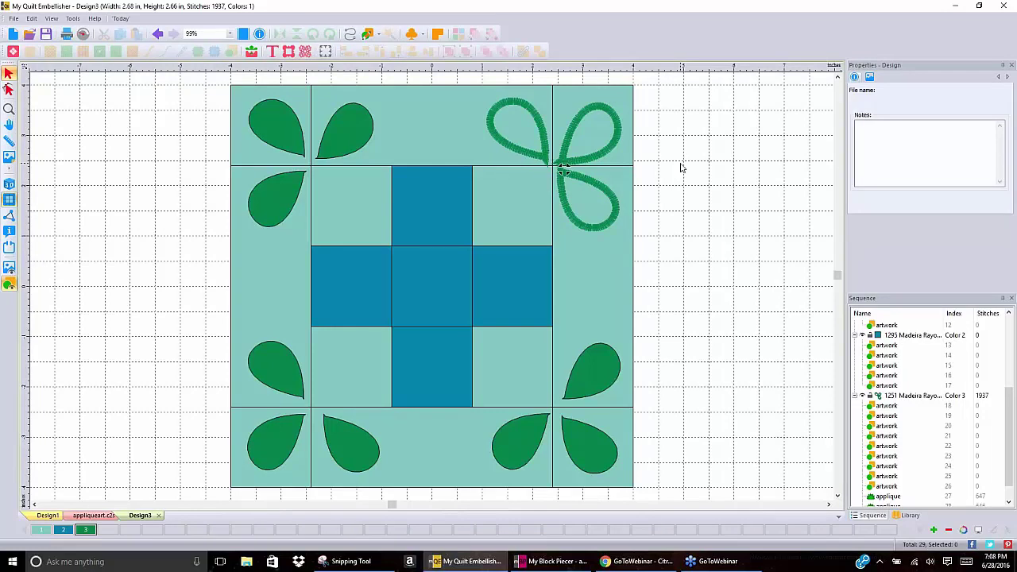
Convert the lower green petal in the block's right border rectangle to a stippling fill
{"action": "left_click", "coordinate": [594, 389]}
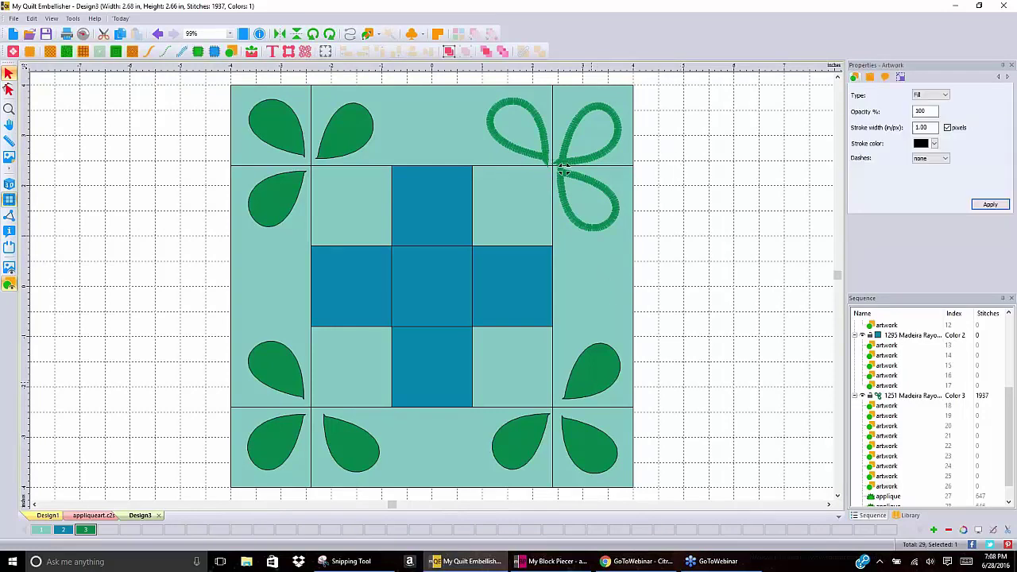
{"action": "left_click", "coordinate": [67, 52]}
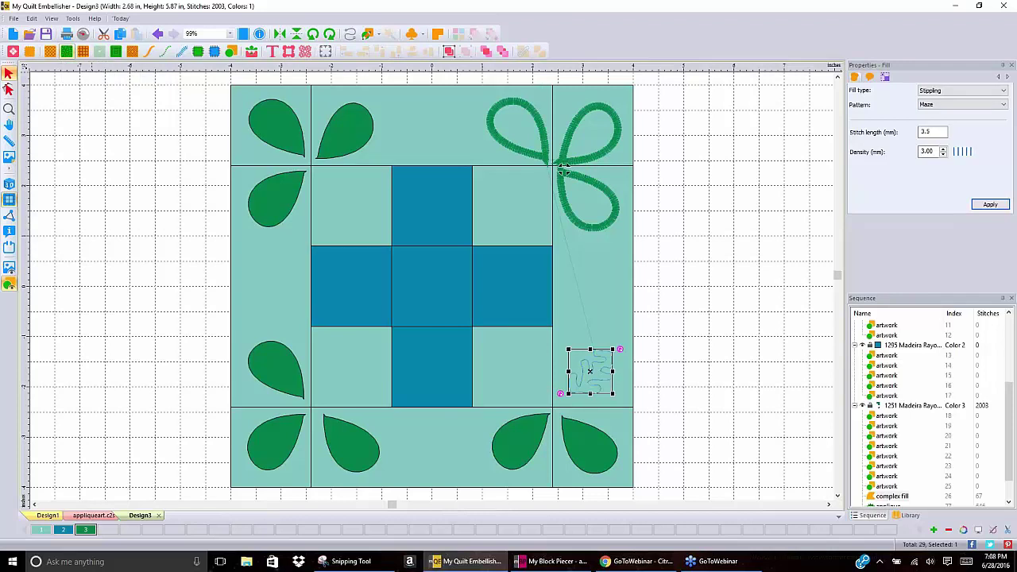
Undo the stippling fill and the applique conversion so the petals are artwork again, and clear the selection
{"action": "key", "text": "ctrl+z"}
{"action": "key", "text": "ctrl+z"}
{"action": "key", "text": "ctrl+z"}
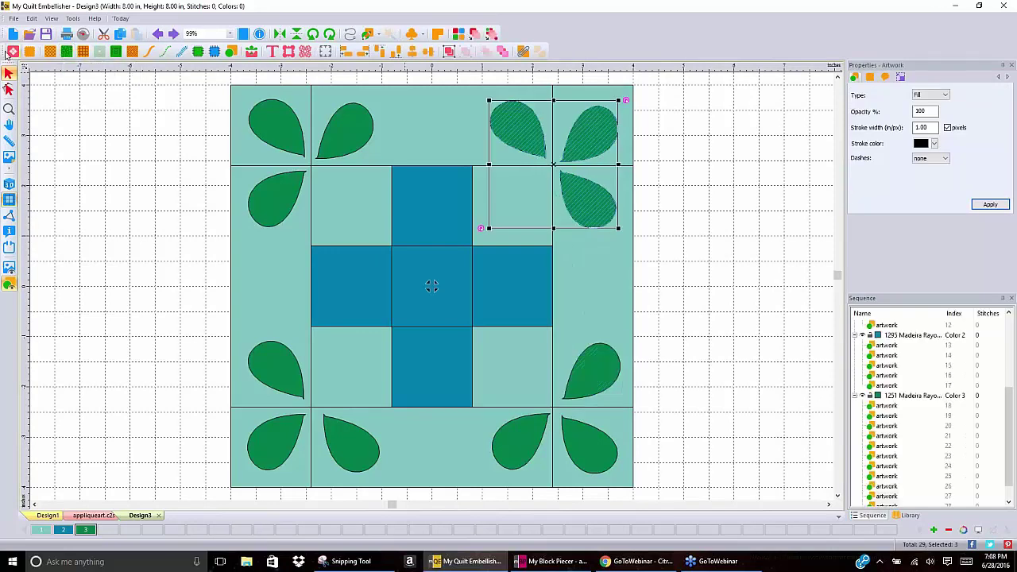
{"action": "left_click", "coordinate": [721, 211]}
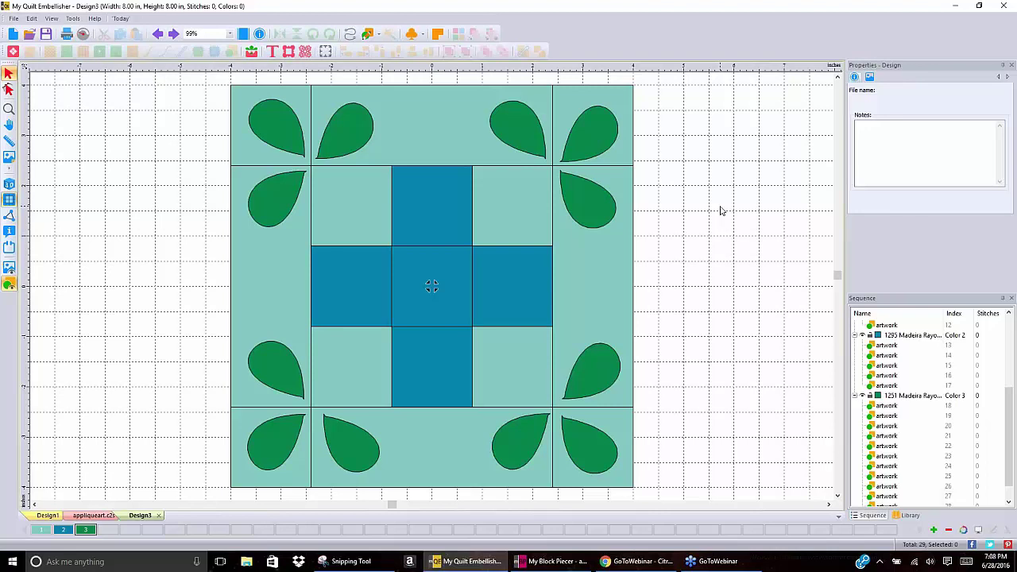
Browse the quilt block library's categories and close it without inserting a block
{"action": "left_click", "coordinate": [13, 52]}
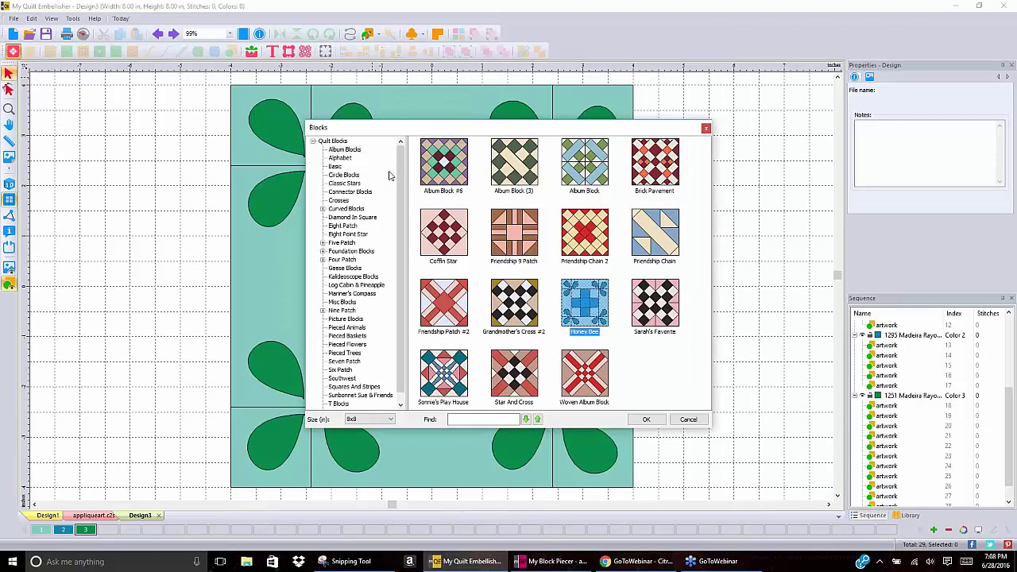
{"action": "left_click_drag", "start_coordinate": [405, 165], "coordinate": [403, 220]}
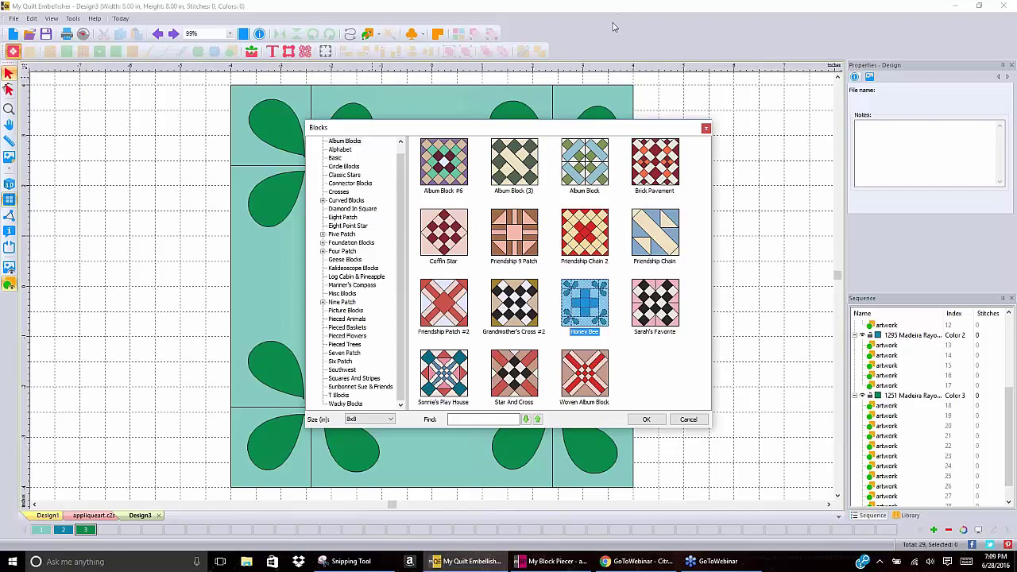
{"action": "left_click", "coordinate": [705, 128]}
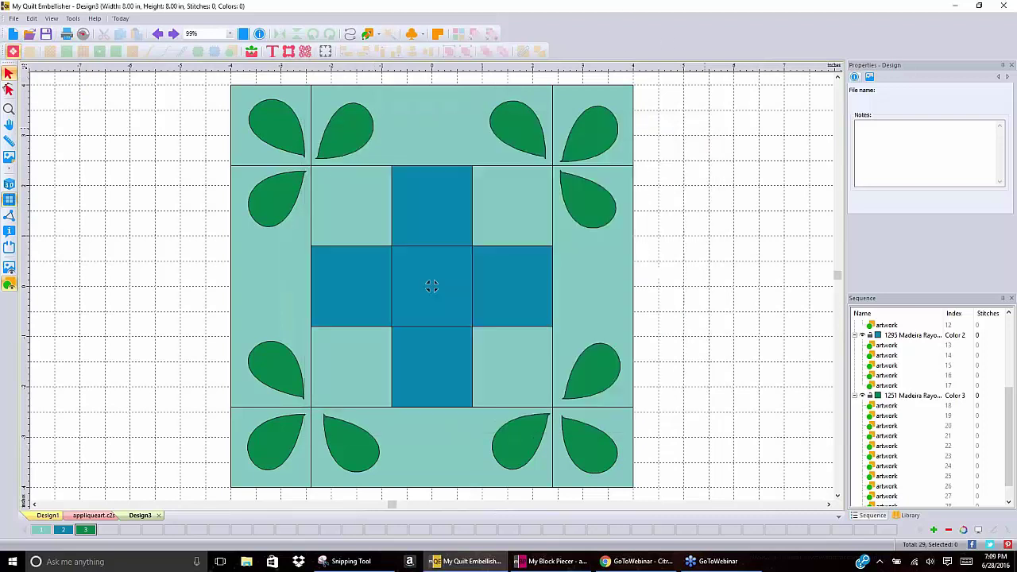
Create a new blank design and draw an outline square about 1.76 in wide with the Rectangle artwork tool
{"action": "left_click", "coordinate": [13, 35]}
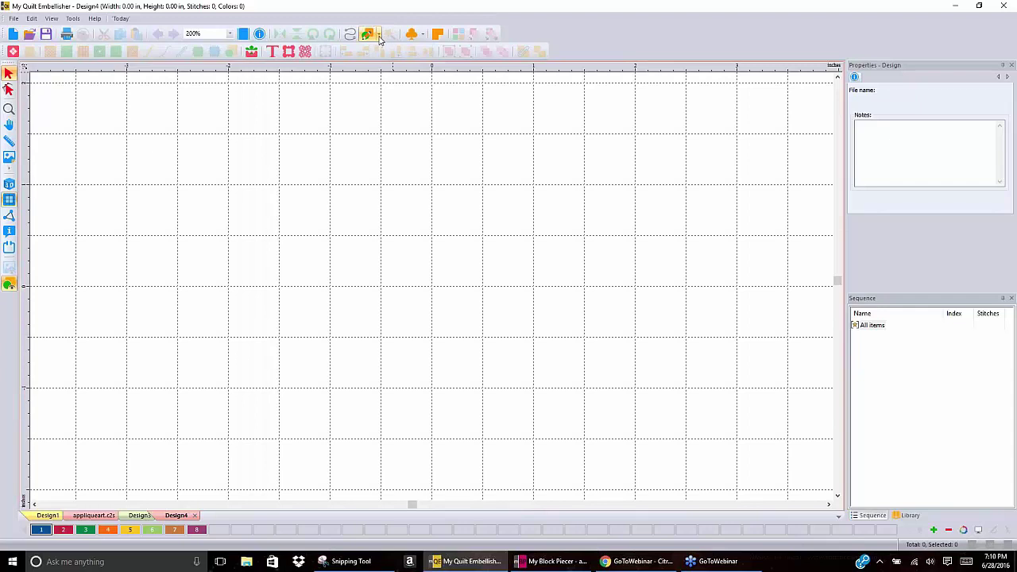
{"action": "left_click", "coordinate": [379, 36]}
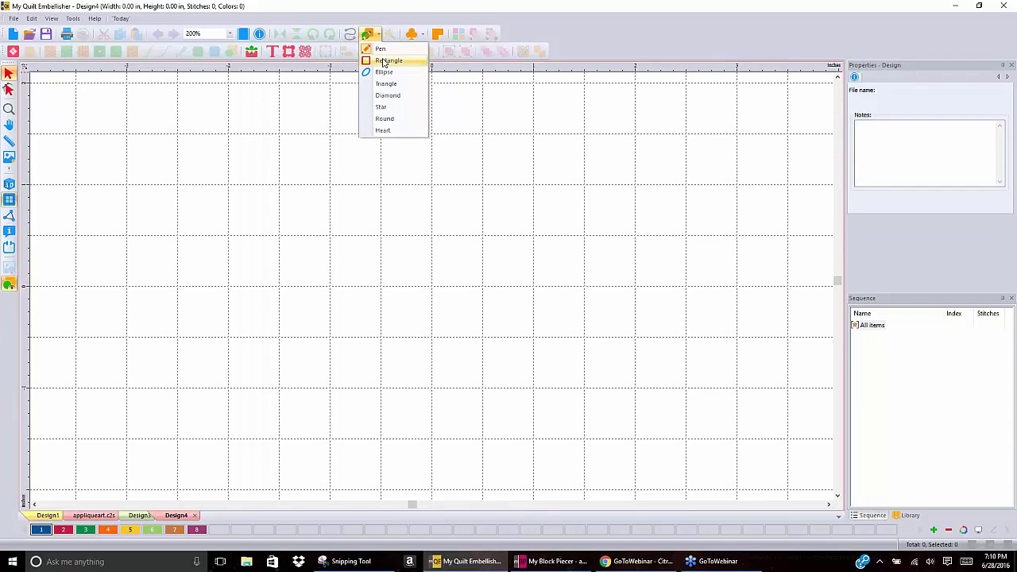
{"action": "left_click", "coordinate": [388, 61]}
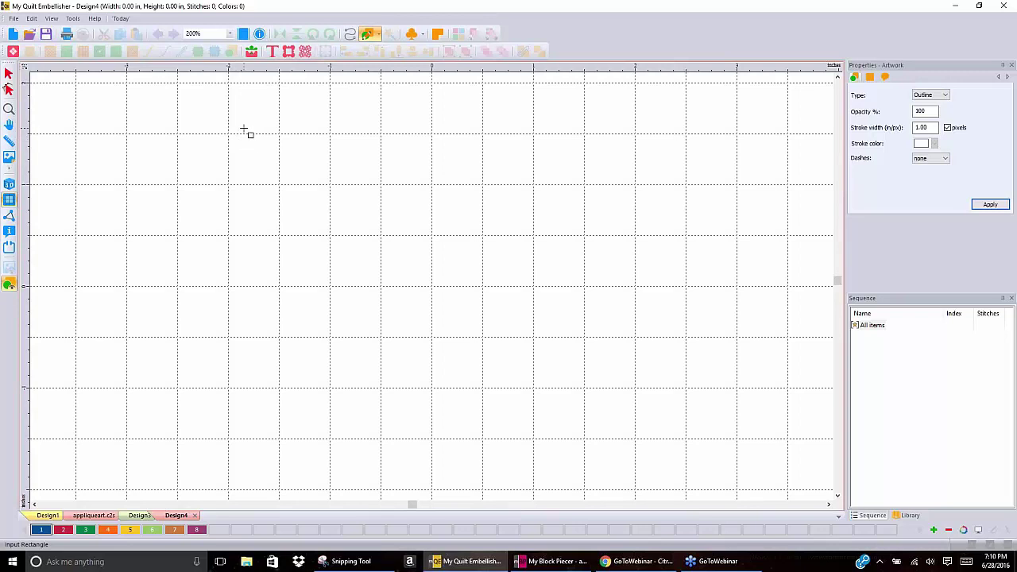
{"action": "left_click_drag", "start_coordinate": [228, 133], "coordinate": [411, 316]}
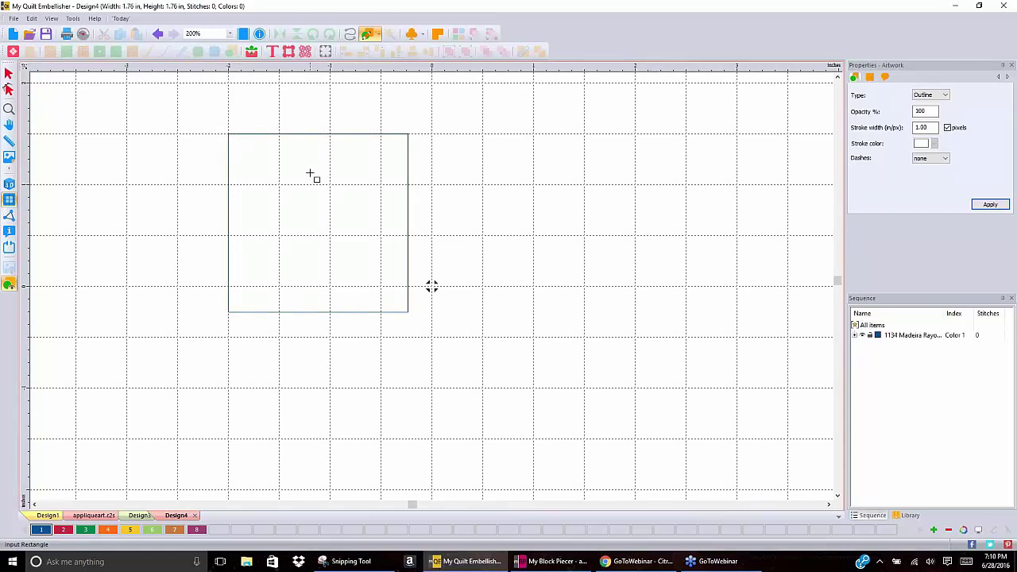
Check the artwork type options, keep Outline, and draw two horizontal rectangles one above the other beside the square
{"action": "left_click", "coordinate": [945, 95]}
{"action": "left_click", "coordinate": [942, 103]}
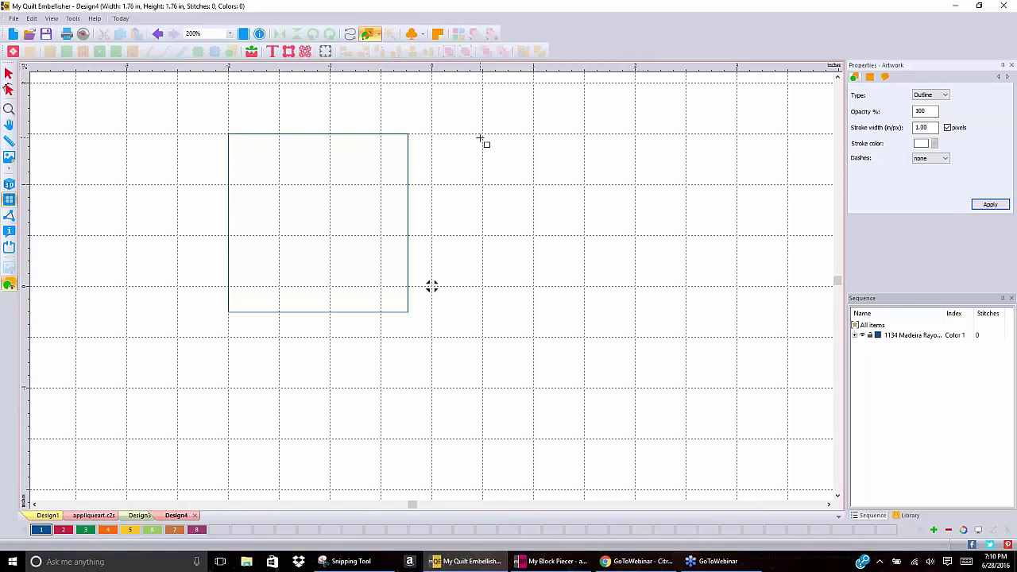
{"action": "left_click_drag", "start_coordinate": [475, 138], "coordinate": [697, 174]}
{"action": "mouse_move", "coordinate": [497, 216]}
{"action": "left_mouse_down"}
{"action": "mouse_move", "coordinate": [541, 384]}
{"action": "mouse_move", "coordinate": [582, 438]}
{"action": "mouse_move", "coordinate": [672, 399]}
{"action": "mouse_move", "coordinate": [672, 264]}
{"action": "mouse_move", "coordinate": [672, 275]}
{"action": "left_mouse_up"}
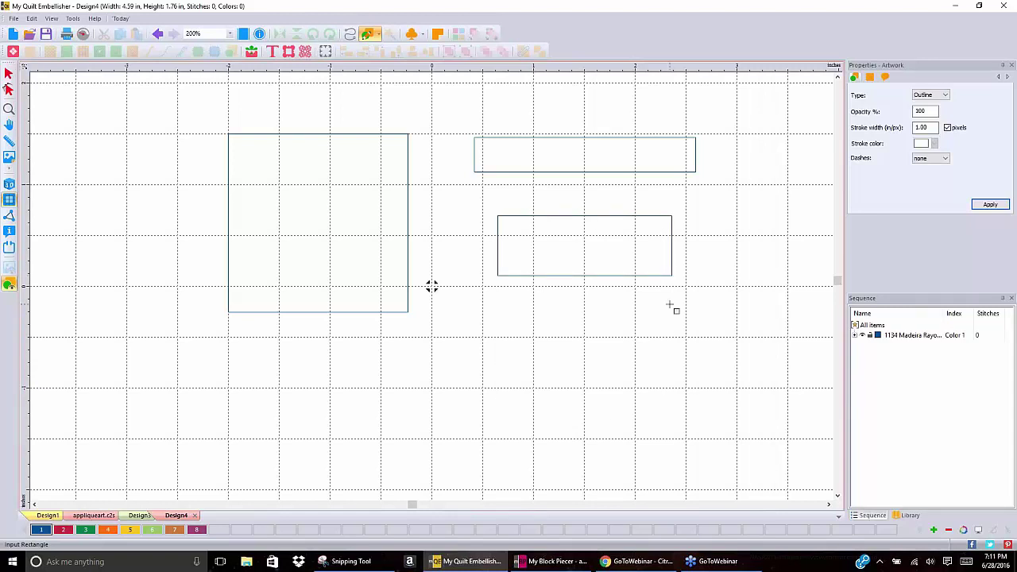
Select all three drawn rectangles and delete them from the new design
{"action": "left_click", "coordinate": [9, 73]}
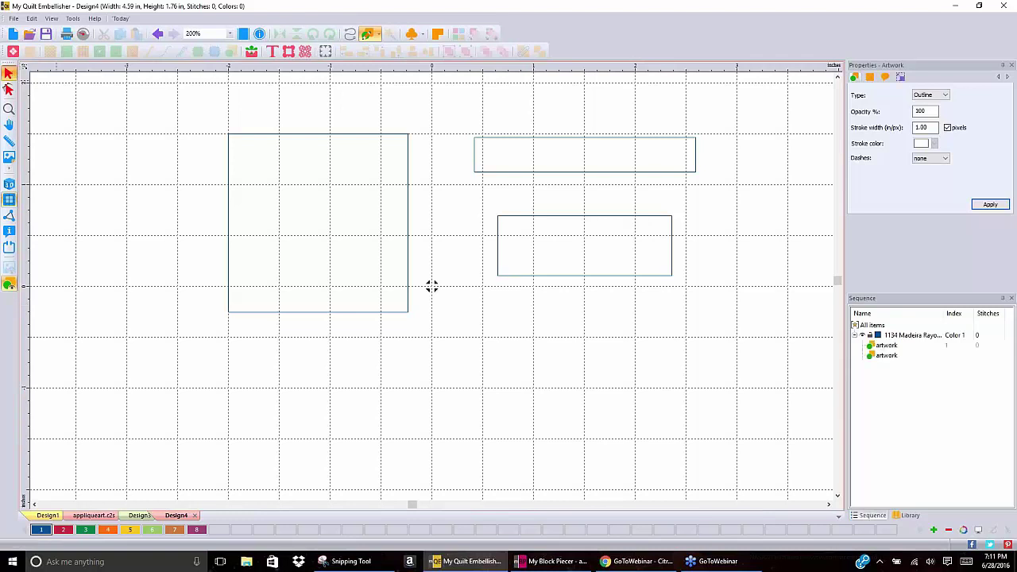
{"action": "key", "text": "ctrl+a"}
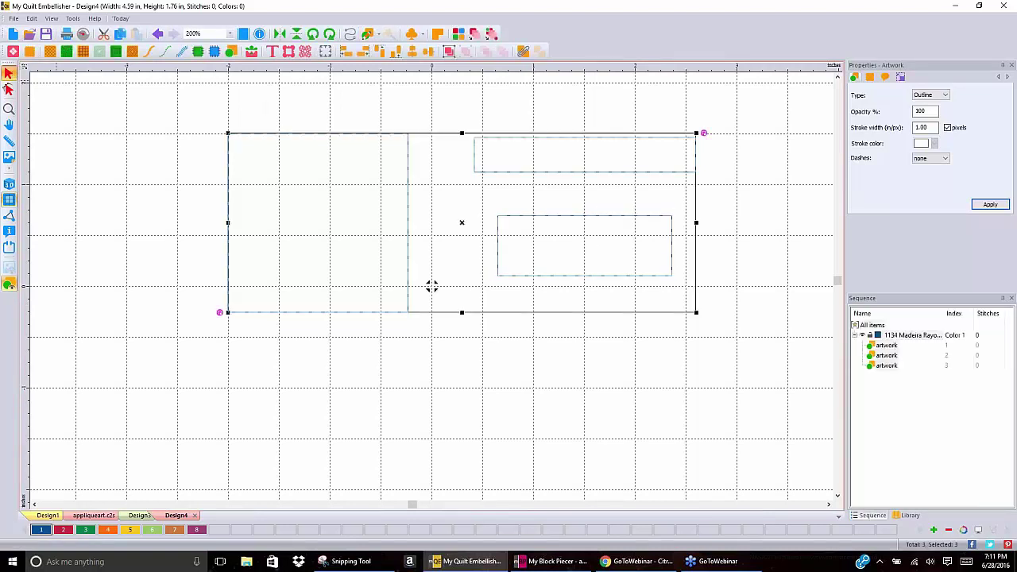
{"action": "key", "text": "Delete"}
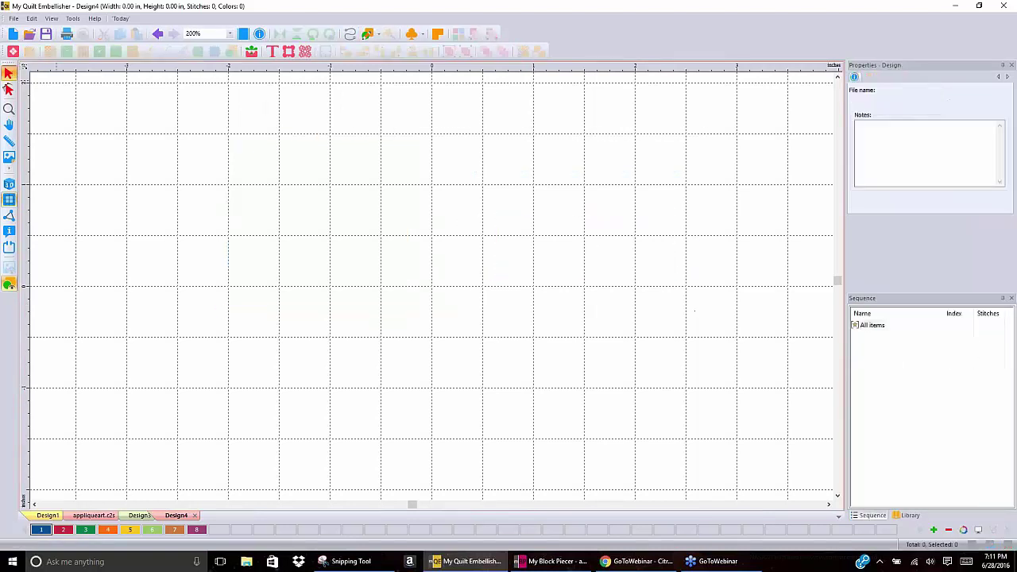
Turn off Snap To Grid and draw a 2 in rectangle artwork square centered on the design's origin
{"action": "left_click", "coordinate": [377, 37]}
{"action": "left_click", "coordinate": [379, 63]}
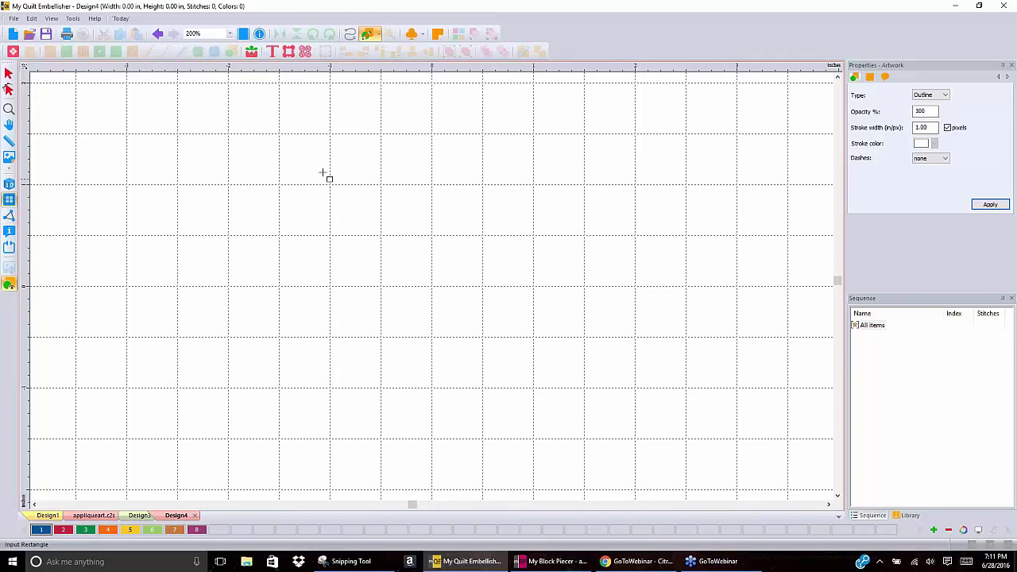
{"action": "right_click", "coordinate": [383, 68]}
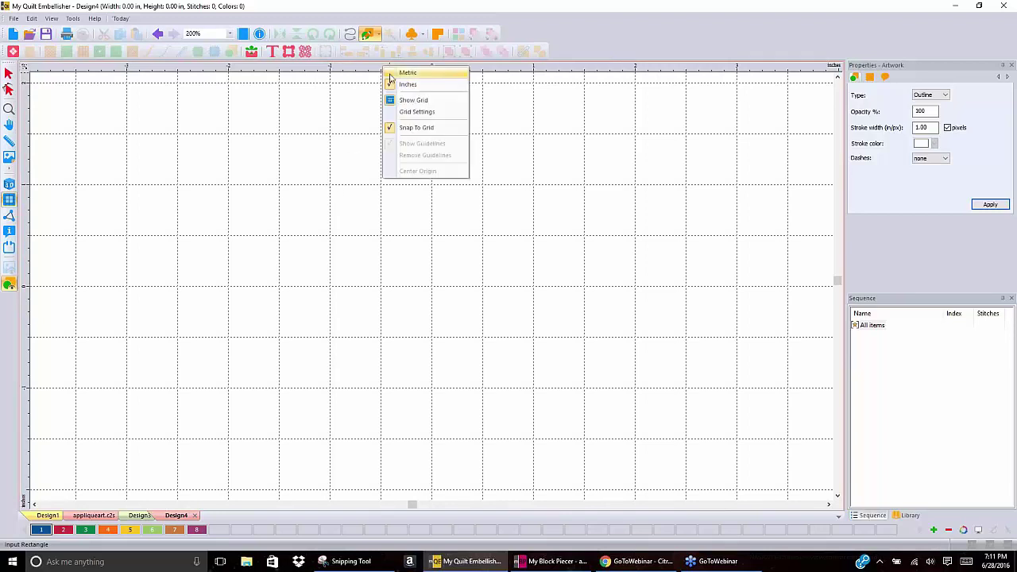
{"action": "left_click", "coordinate": [420, 128]}
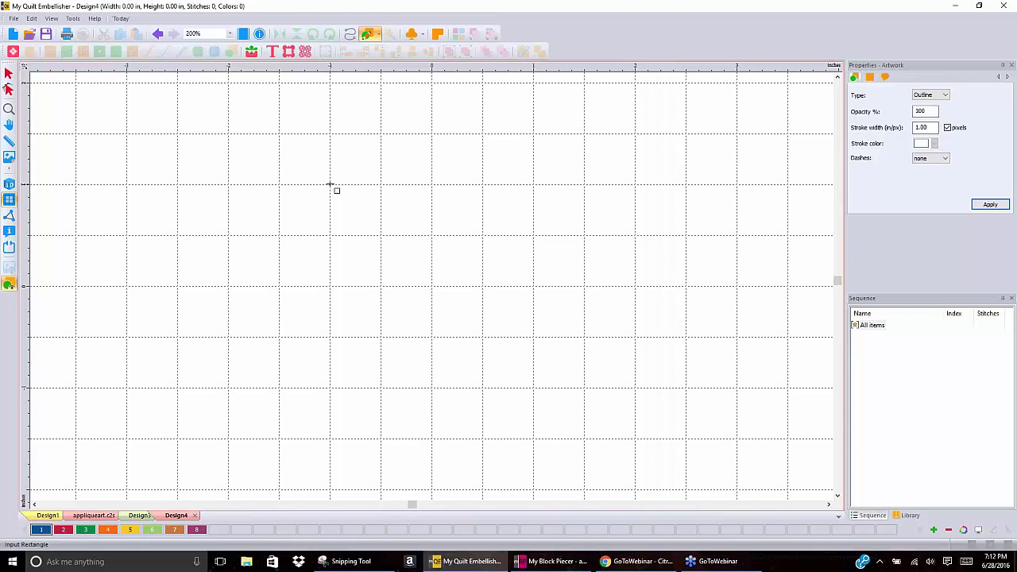
{"action": "left_click_drag", "start_coordinate": [330, 185], "coordinate": [534, 268]}
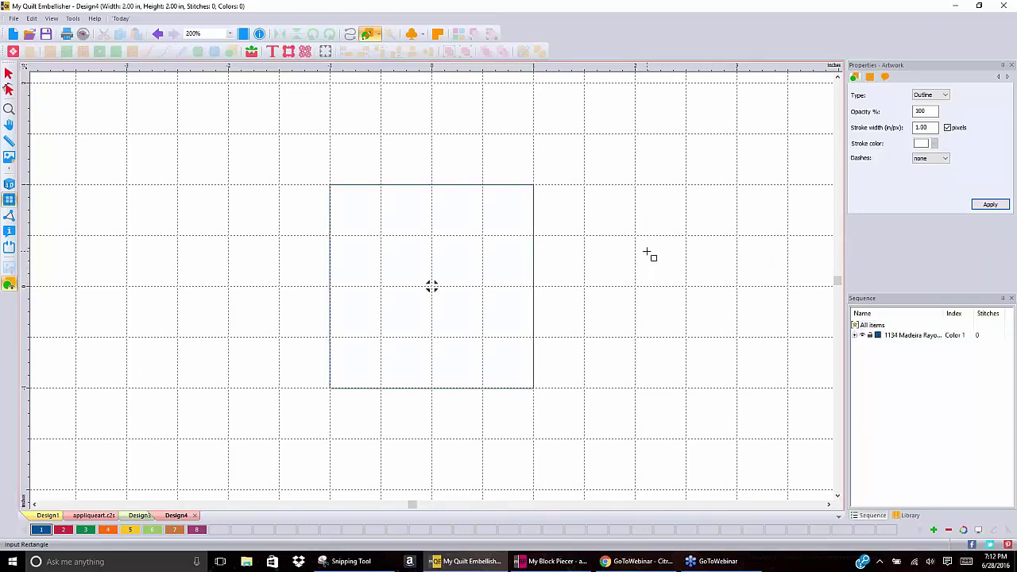
Draw an ellipse artwork circle about 2.01 by 2.02 in that fits inside the square
{"action": "left_click", "coordinate": [379, 36]}
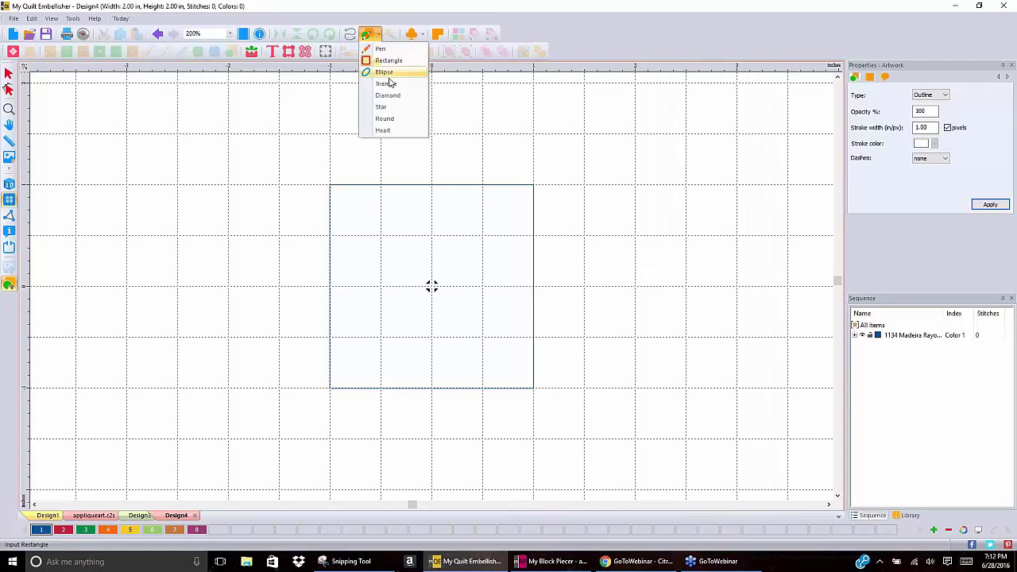
{"action": "left_click", "coordinate": [384, 72]}
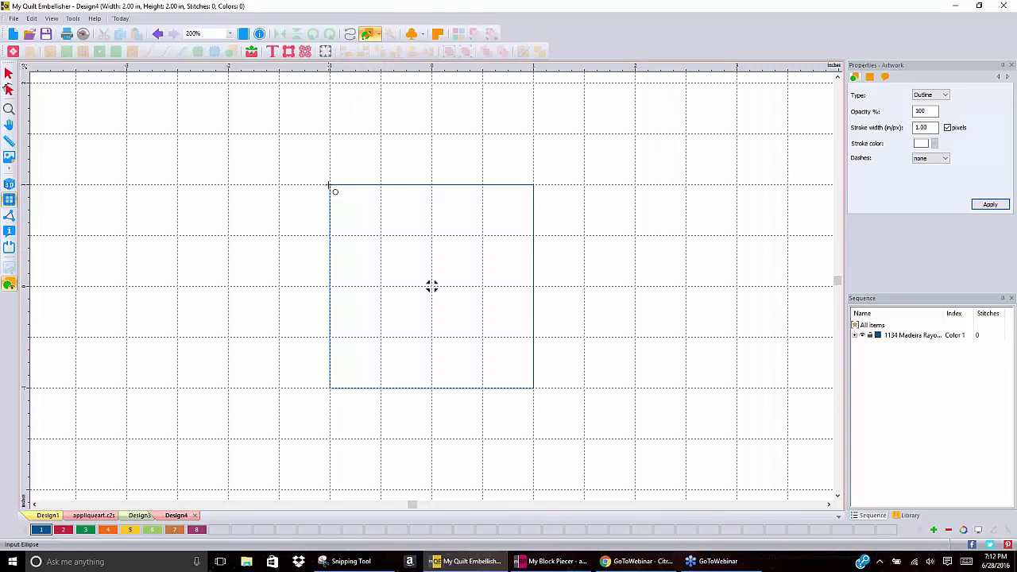
{"action": "left_click_drag", "start_coordinate": [401, 271], "coordinate": [532, 388]}
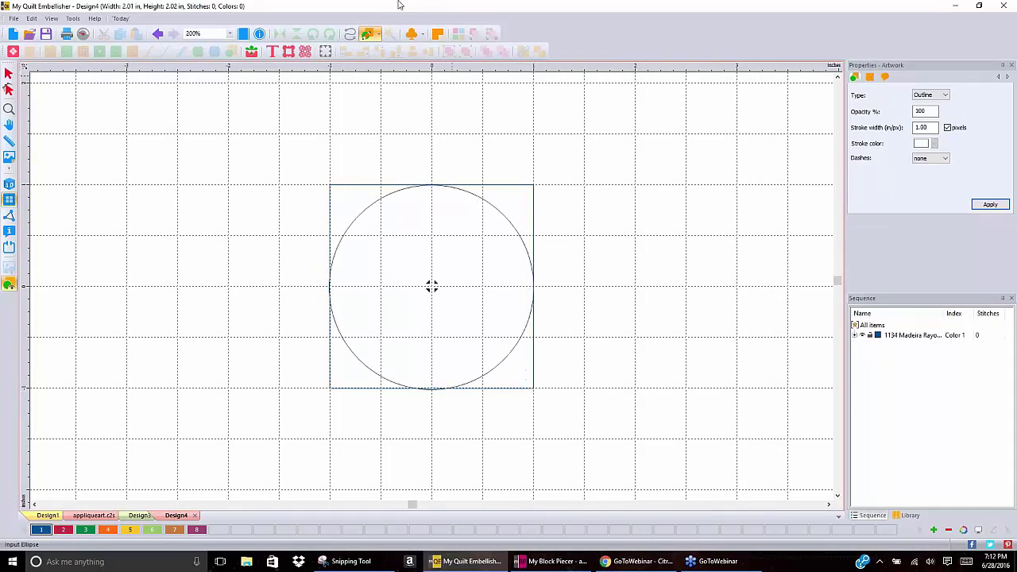
Draw a triangle artwork that spans the full 2 in square, undoing a first small attempt in its corner
{"action": "left_click", "coordinate": [378, 36]}
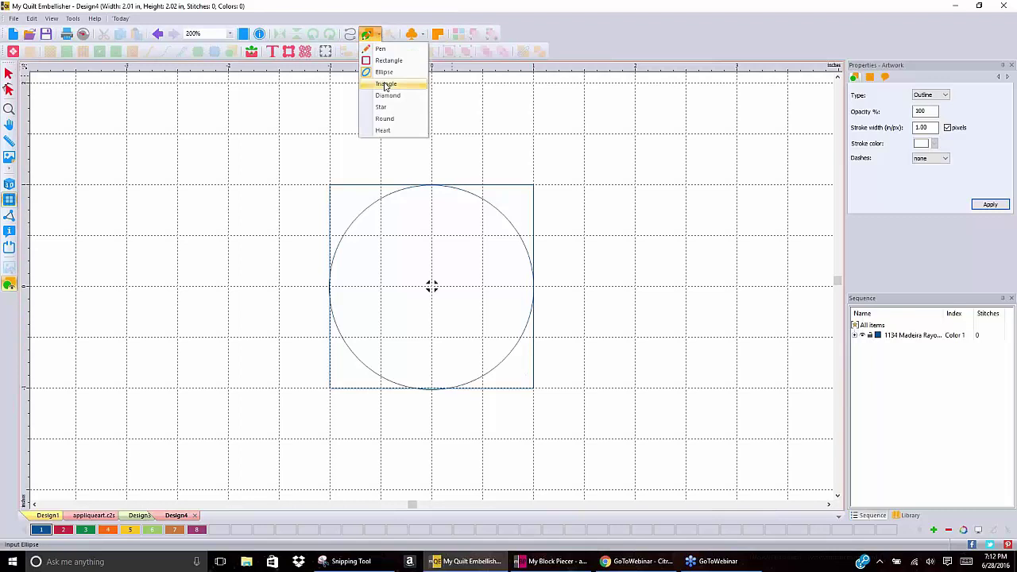
{"action": "left_click", "coordinate": [386, 84]}
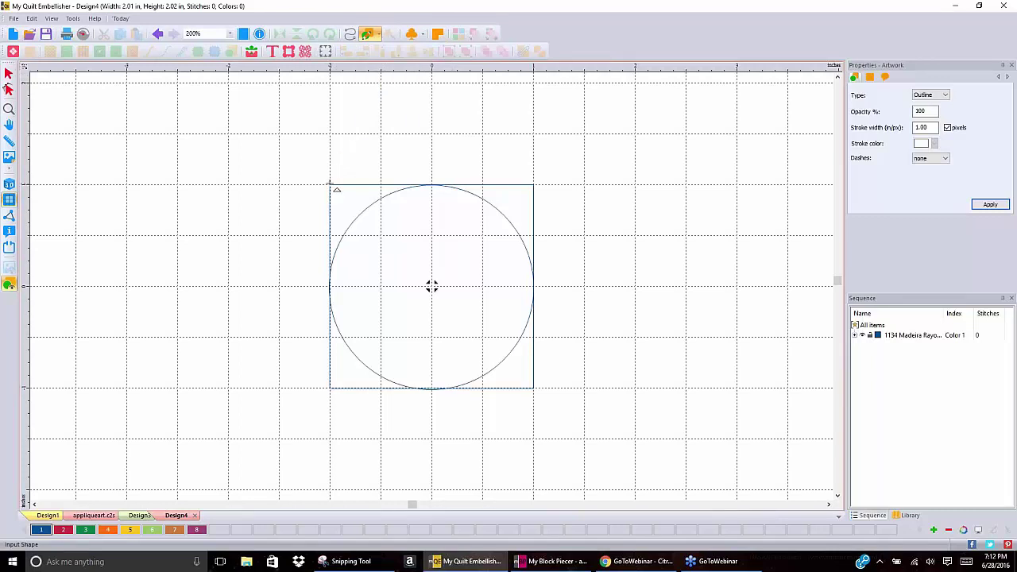
{"action": "left_click_drag", "start_coordinate": [334, 188], "coordinate": [391, 230]}
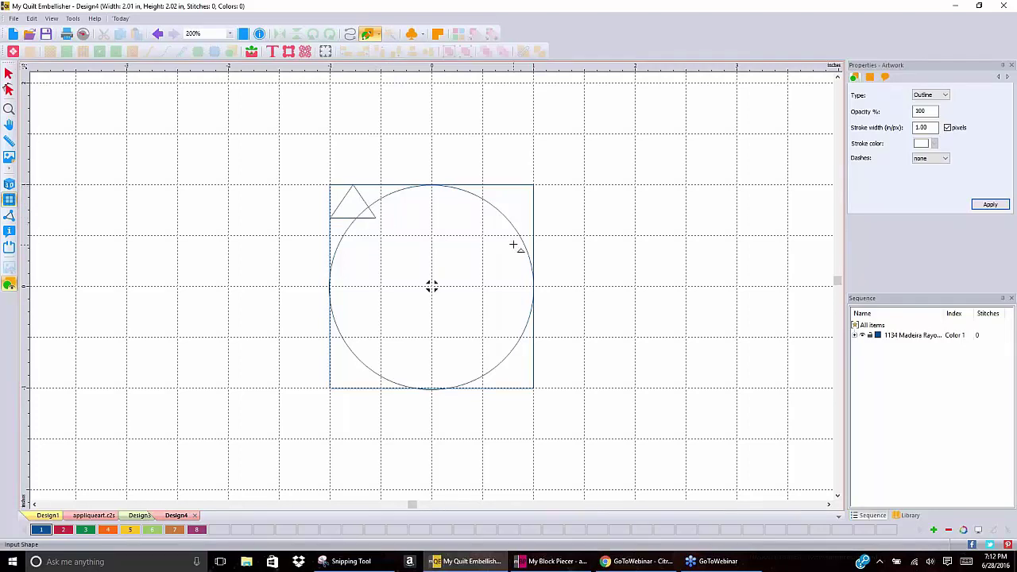
{"action": "key", "text": "ctrl+z"}
{"action": "left_click_drag", "start_coordinate": [334, 188], "coordinate": [535, 385]}
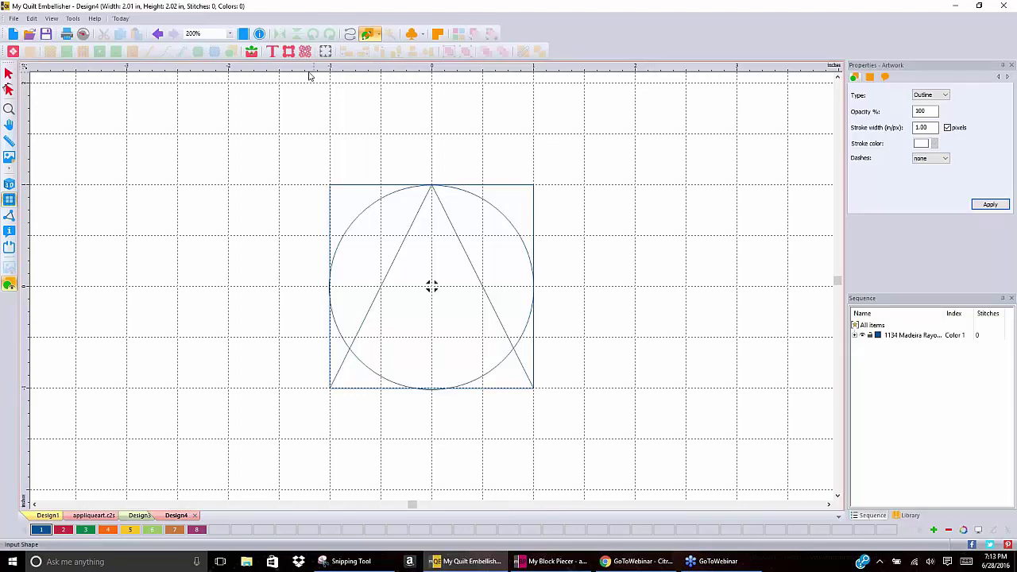
Draw a diamond and a star artwork over the stacked shapes, each spanning the full 2 in square
{"action": "left_click", "coordinate": [376, 35]}
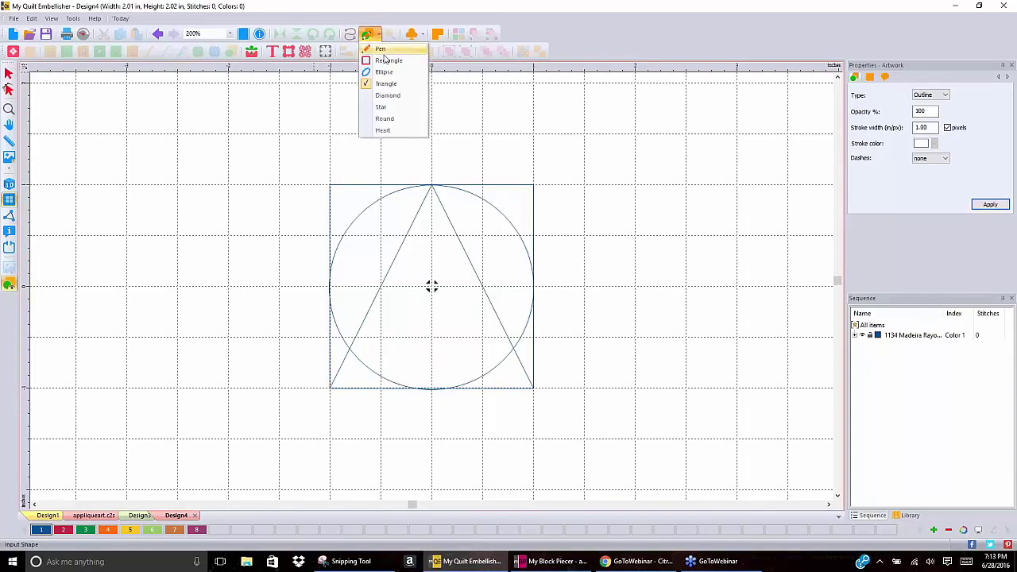
{"action": "left_click", "coordinate": [384, 97]}
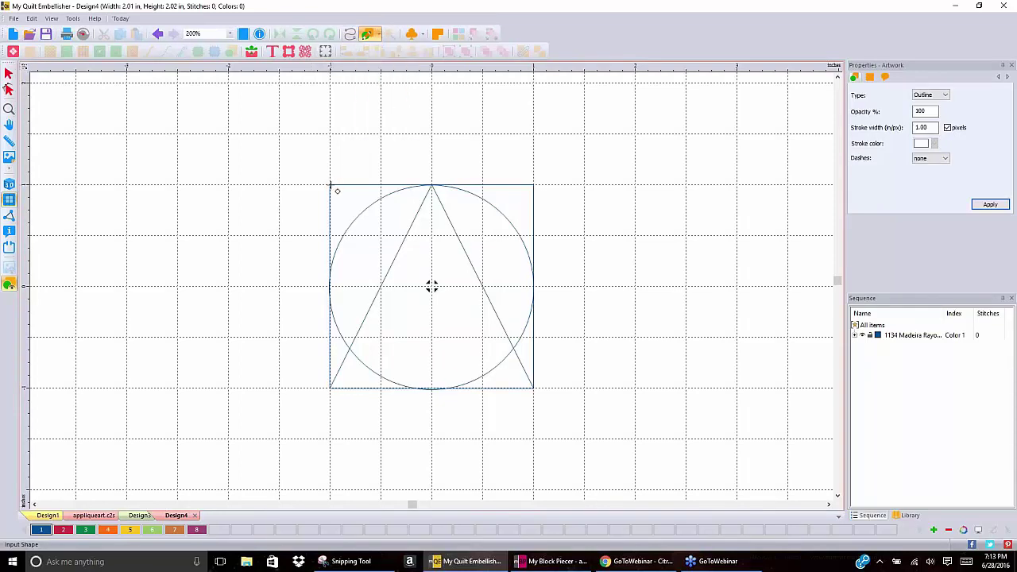
{"action": "left_click_drag", "start_coordinate": [331, 184], "coordinate": [534, 371]}
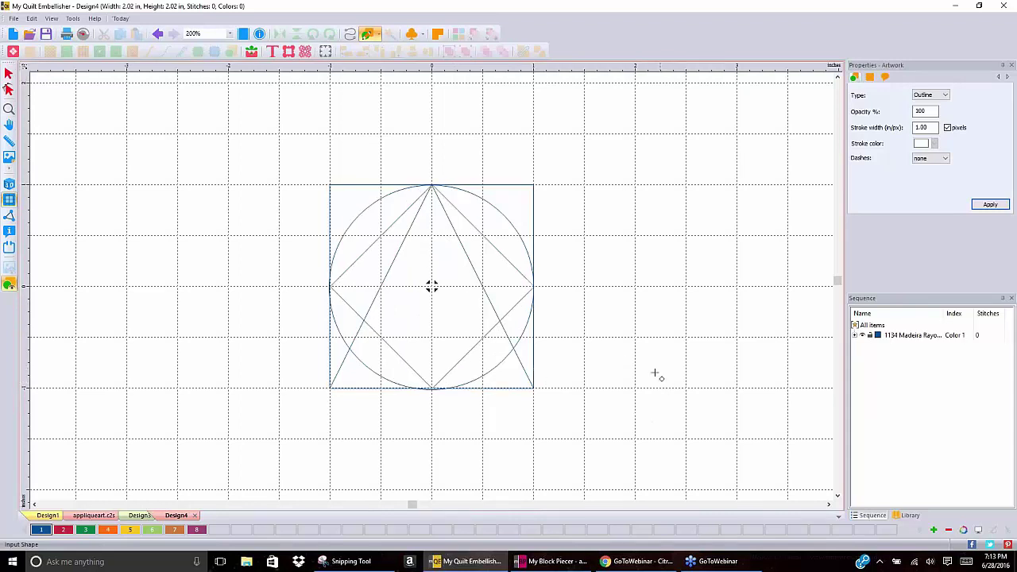
{"action": "left_click", "coordinate": [377, 34]}
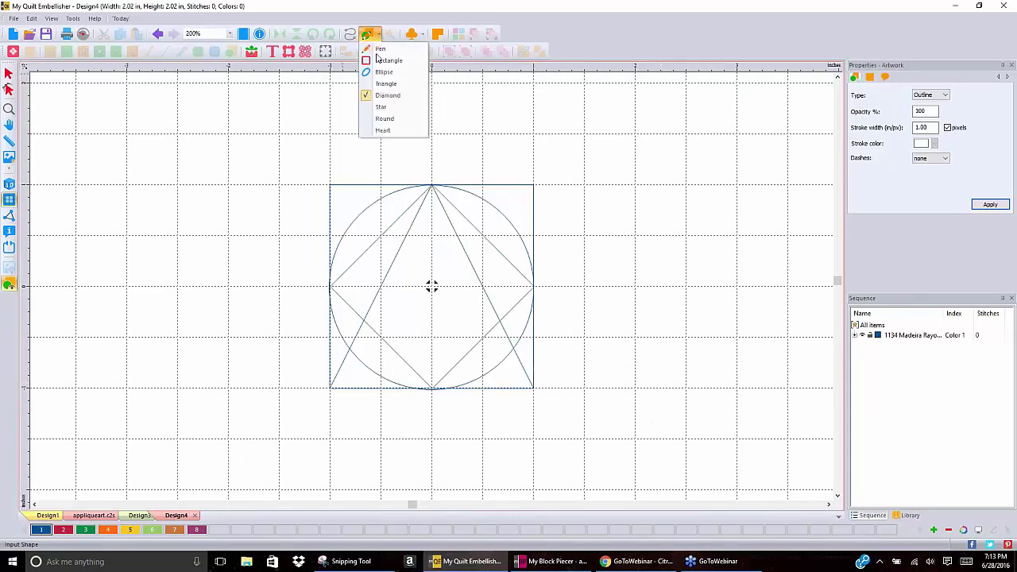
{"action": "left_click", "coordinate": [381, 106]}
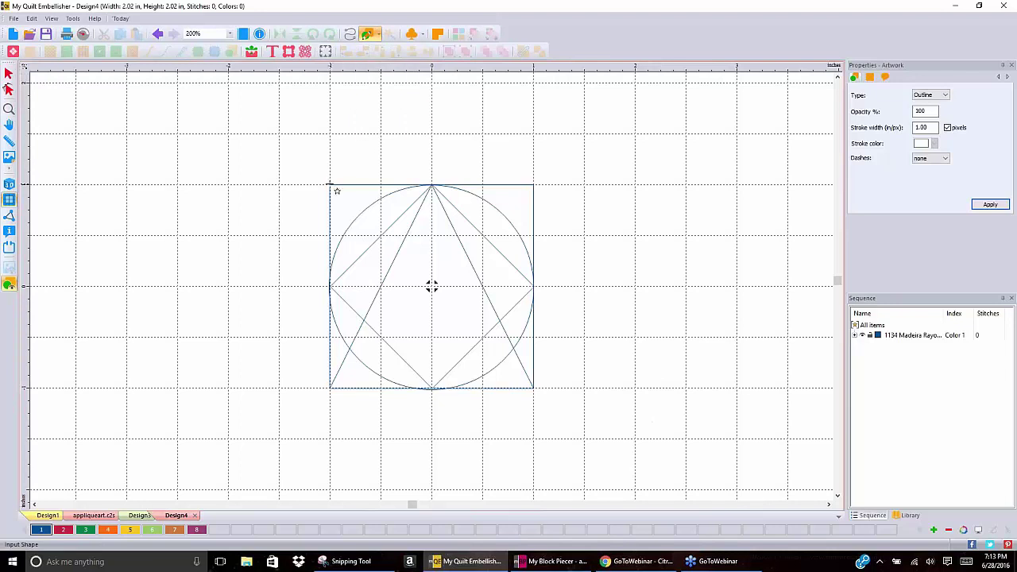
{"action": "left_click_drag", "start_coordinate": [330, 183], "coordinate": [532, 392]}
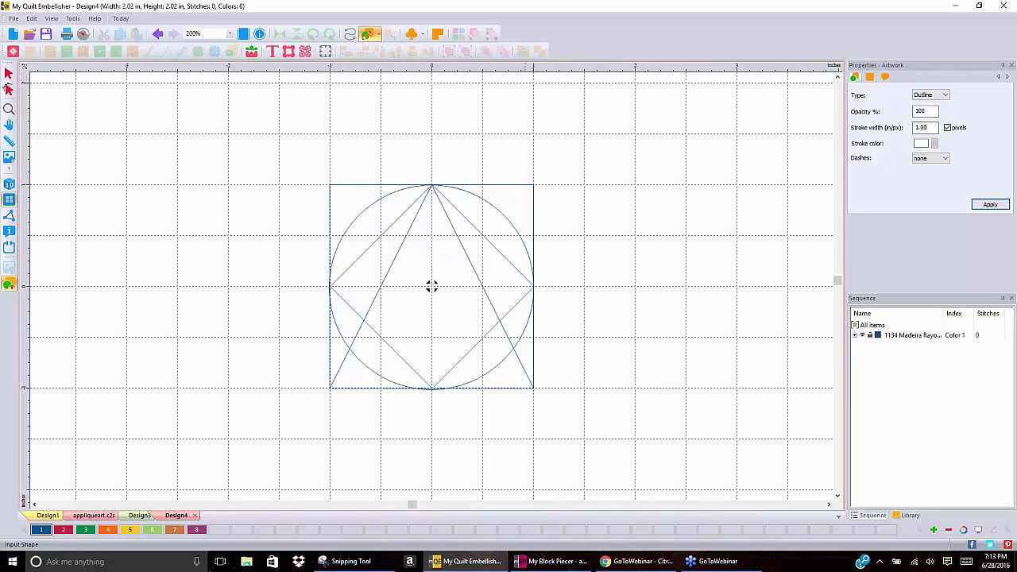
Draw a rounded square the size of the 2 in square and move it clear to the right of the stacked shapes
{"action": "left_click", "coordinate": [380, 35]}
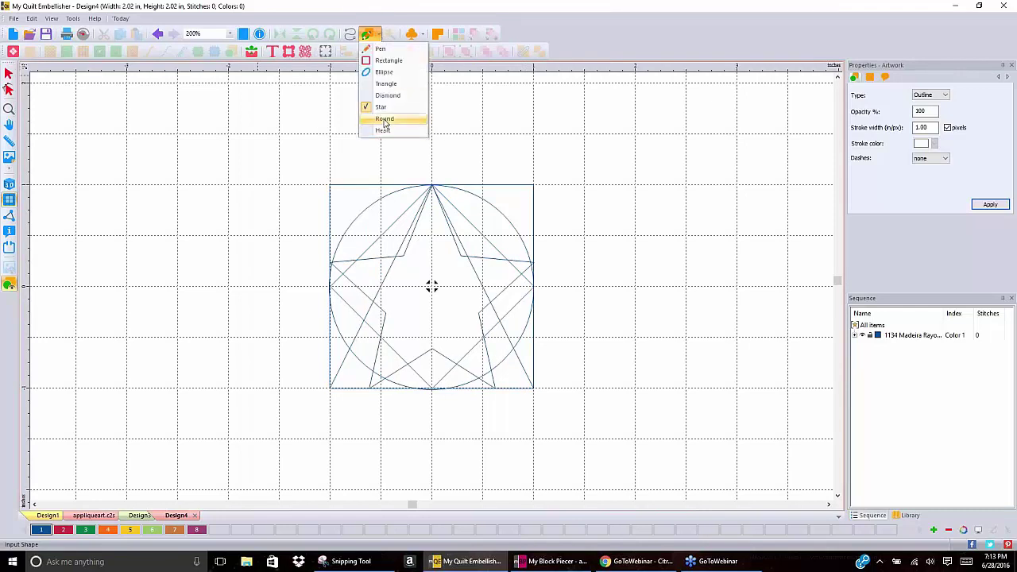
{"action": "left_click", "coordinate": [385, 119]}
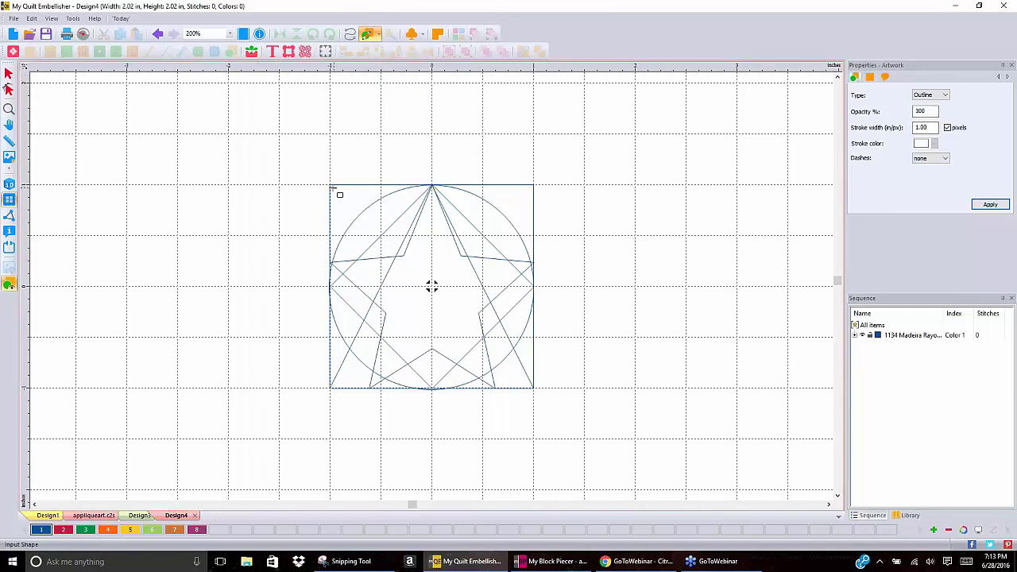
{"action": "left_click_drag", "start_coordinate": [330, 184], "coordinate": [529, 361]}
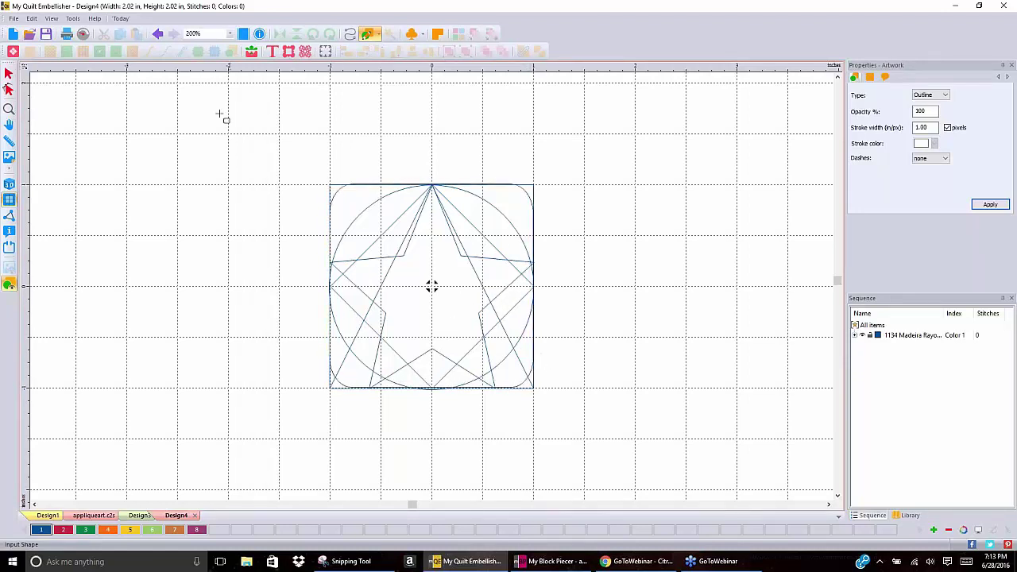
{"action": "left_click", "coordinate": [9, 73]}
{"action": "left_click", "coordinate": [343, 196]}
{"action": "left_click_drag", "start_coordinate": [344, 197], "coordinate": [600, 159]}
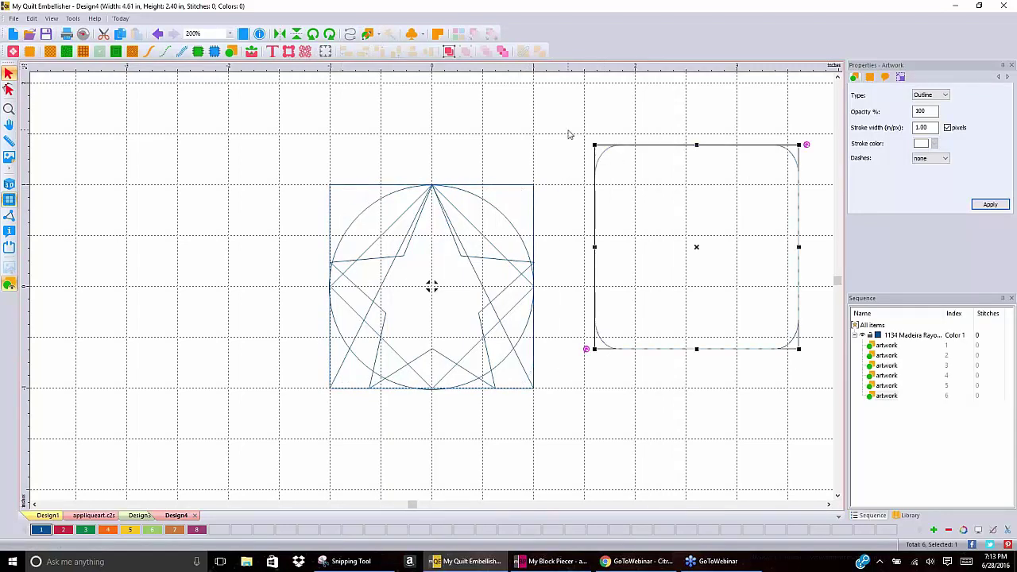
{"action": "left_click", "coordinate": [450, 132]}
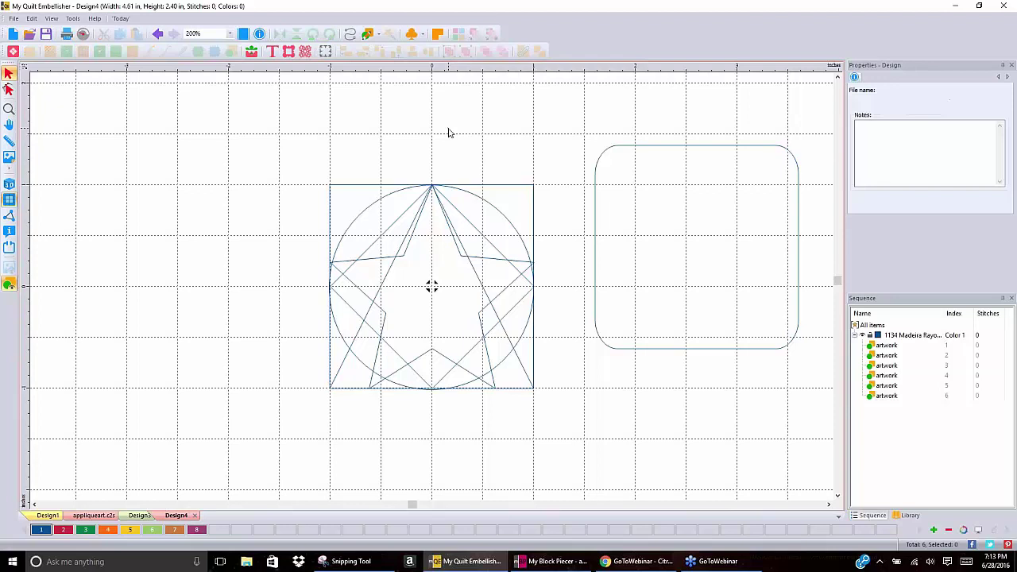
Draw a heart artwork over the stacked shapes, spanning the 2 in square
{"action": "left_click", "coordinate": [376, 35]}
{"action": "left_click", "coordinate": [385, 130]}
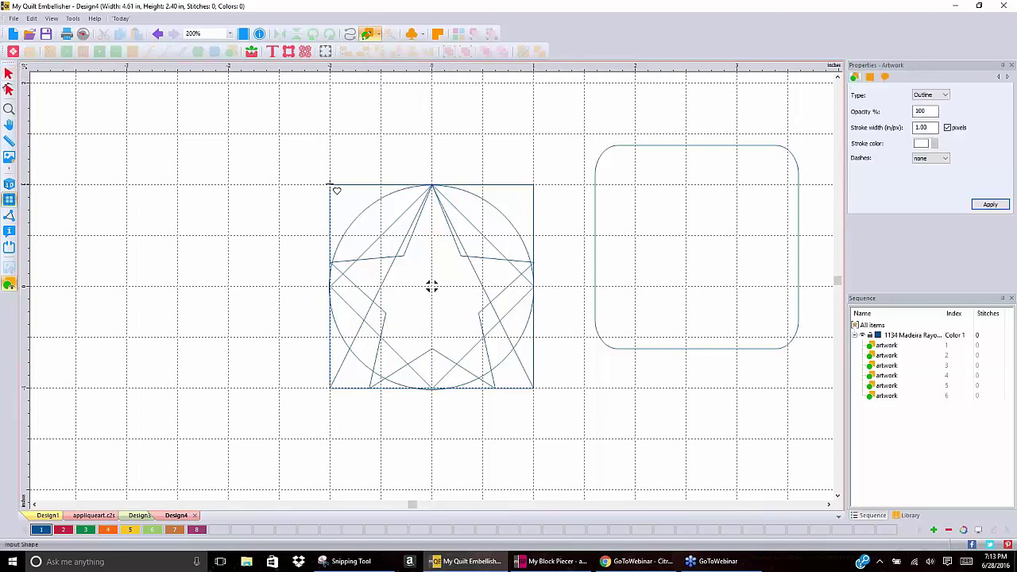
{"action": "left_click_drag", "start_coordinate": [337, 192], "coordinate": [537, 381]}
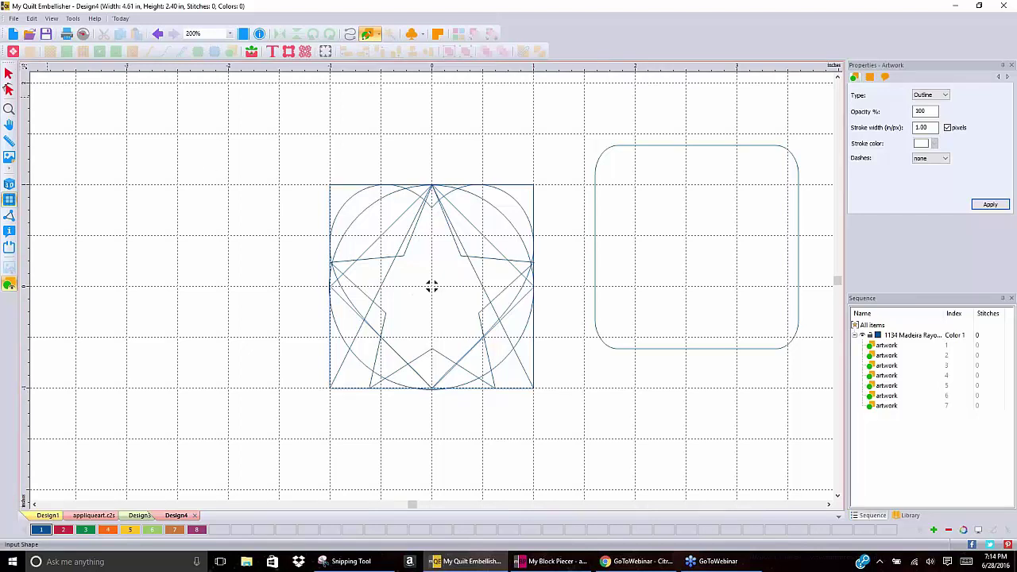
Delete the heart, the square, the remaining stacked shapes and the rounded square so the design is empty
{"action": "left_click", "coordinate": [9, 73]}
{"action": "left_click", "coordinate": [481, 235]}
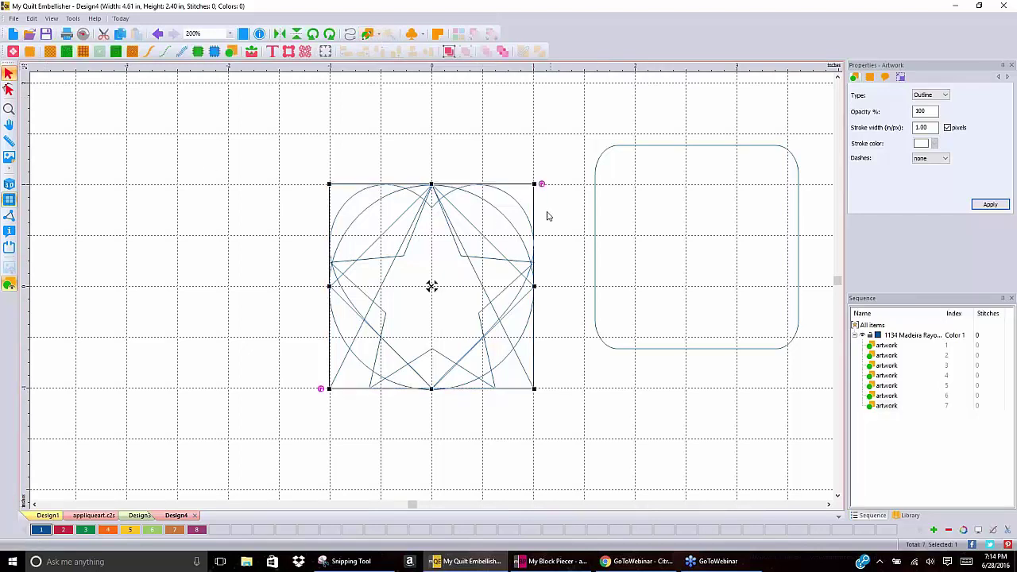
{"action": "key", "text": "Delete"}
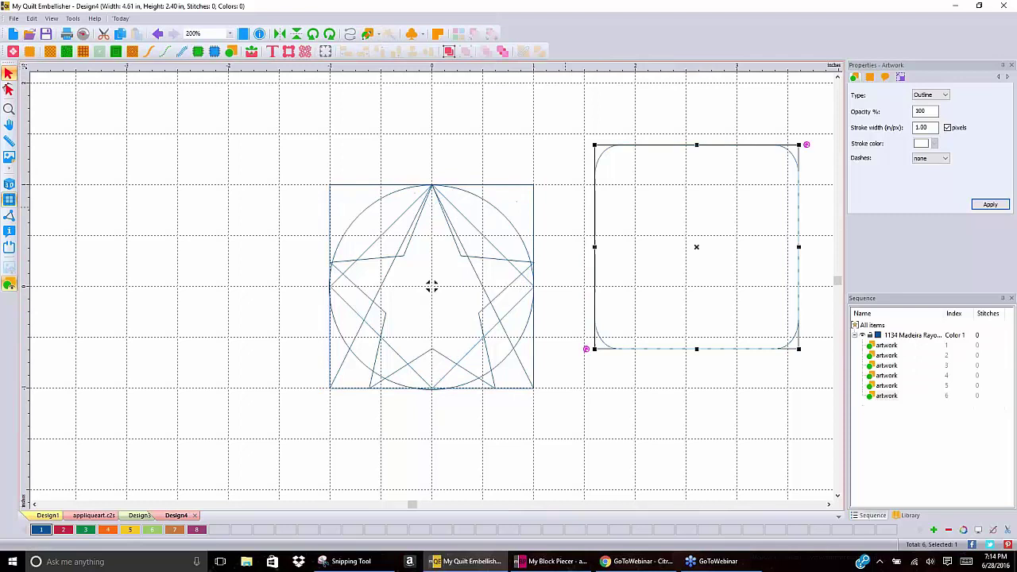
{"action": "key", "text": "Delete"}
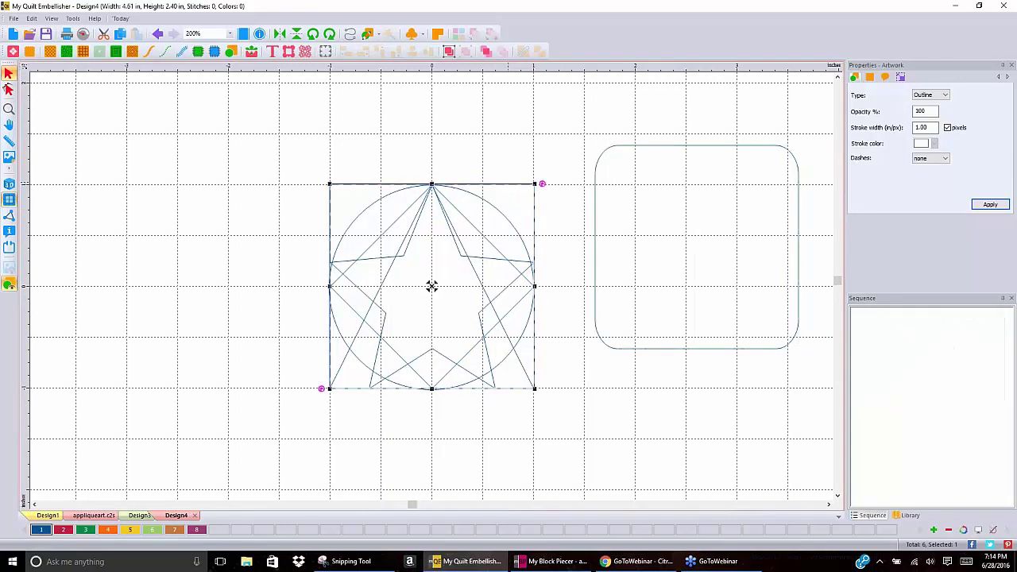
{"action": "left_click", "coordinate": [430, 284]}
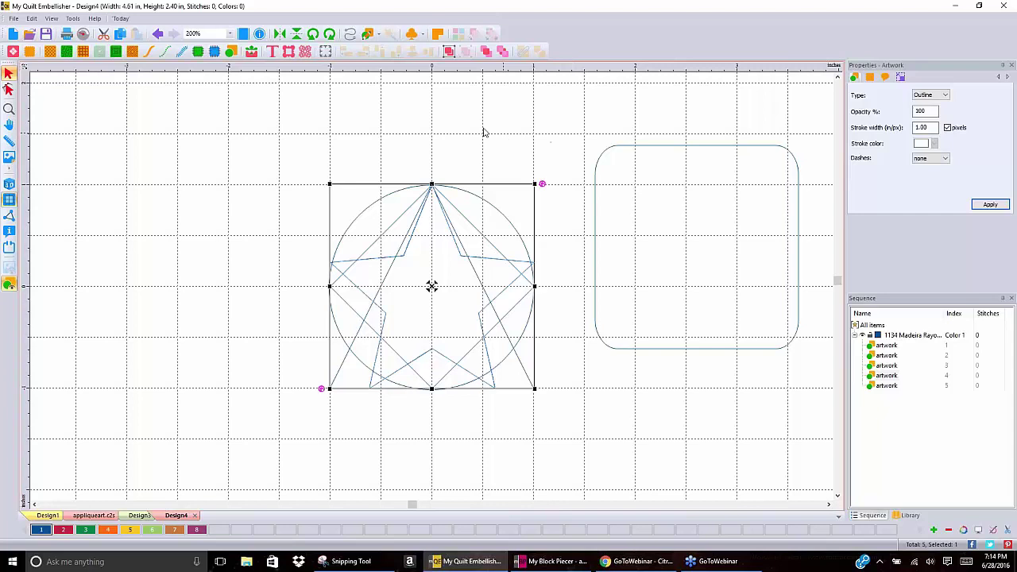
{"action": "left_click_drag", "start_coordinate": [288, 145], "coordinate": [570, 438]}
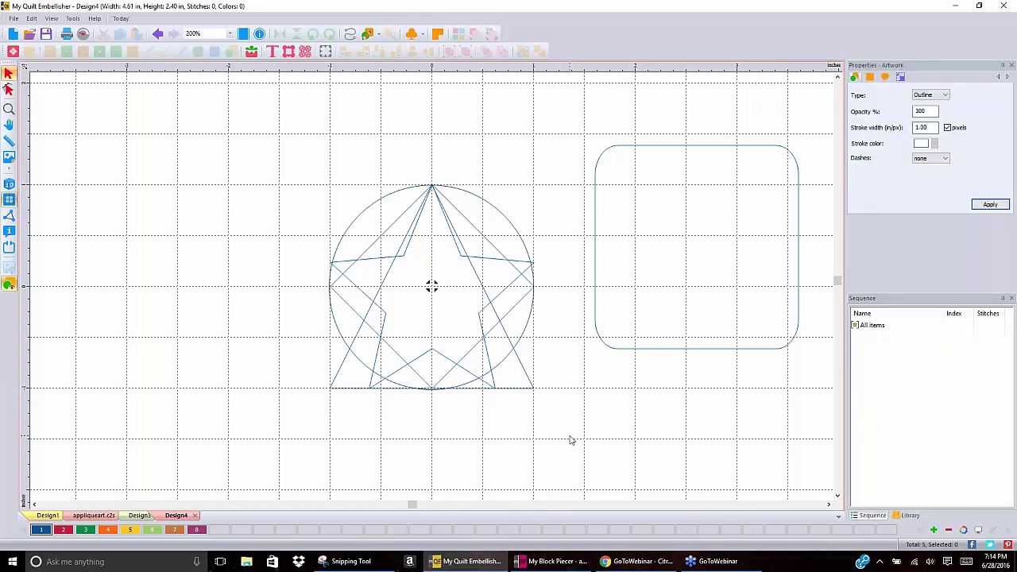
{"action": "key", "text": "Delete"}
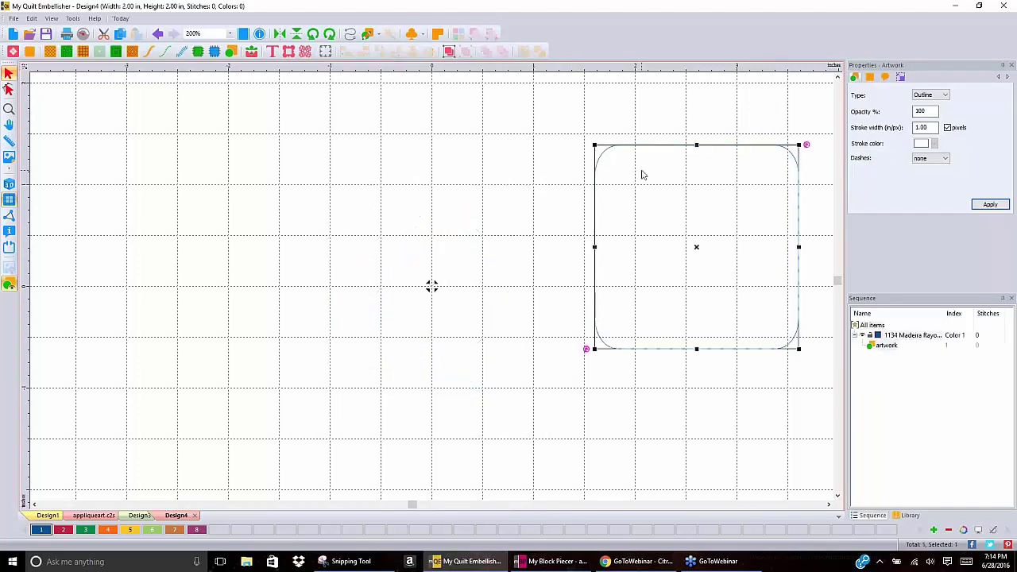
{"action": "key", "text": "Delete"}
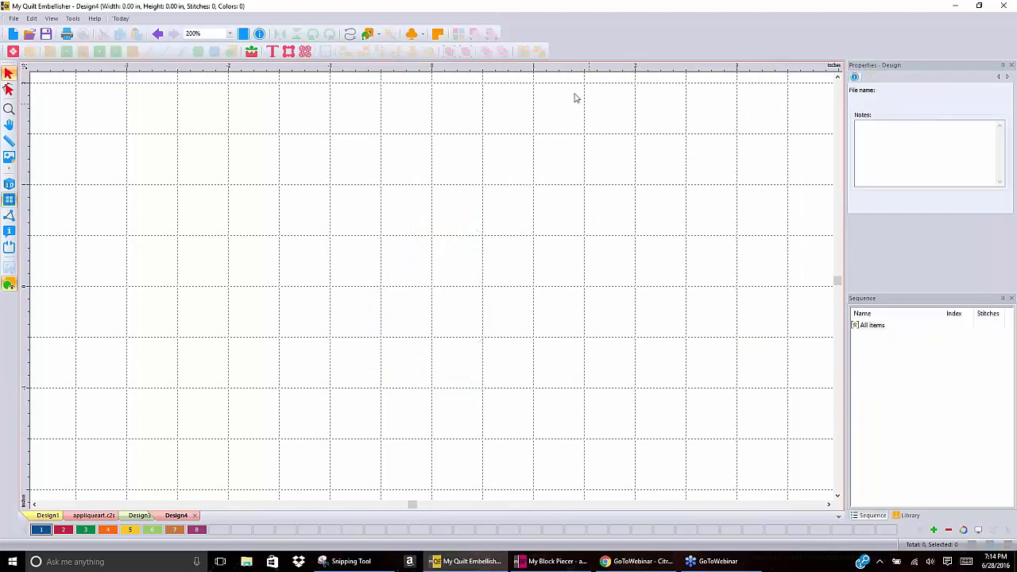
Draw a tall diamond about 1.44 by 2.78 in left of the origin and a wide, flat diamond to its upper right
{"action": "left_click", "coordinate": [372, 34]}
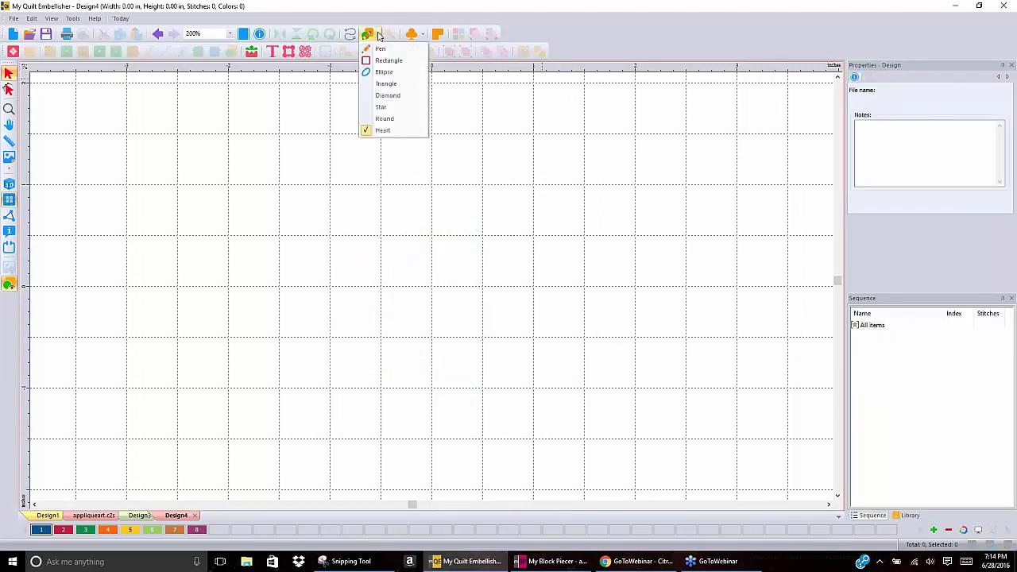
{"action": "left_click", "coordinate": [387, 95]}
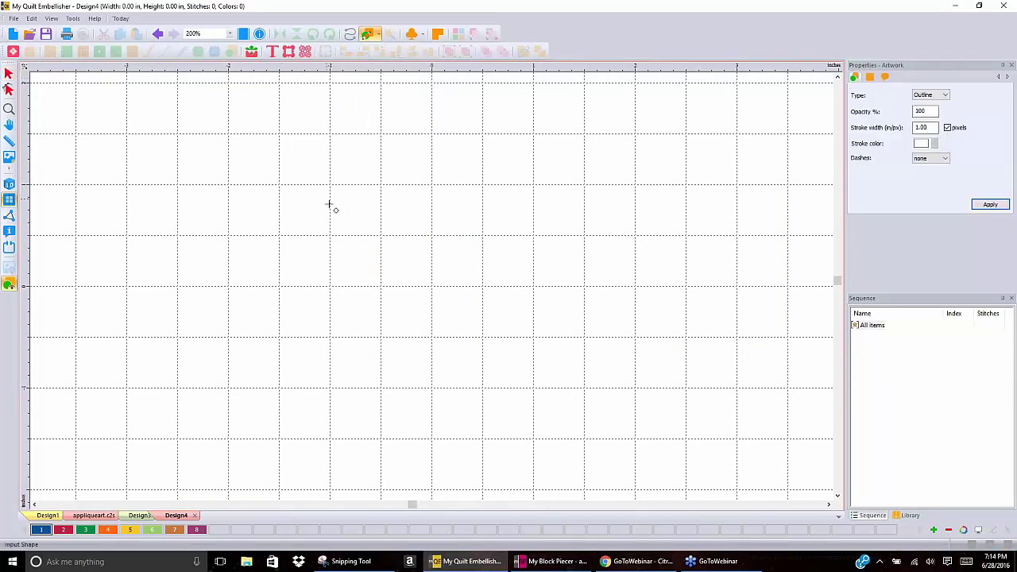
{"action": "mouse_move", "coordinate": [405, 522]}
{"action": "left_mouse_down"}
{"action": "mouse_move", "coordinate": [379, 425]}
{"action": "mouse_move", "coordinate": [430, 430]}
{"action": "left_mouse_up"}
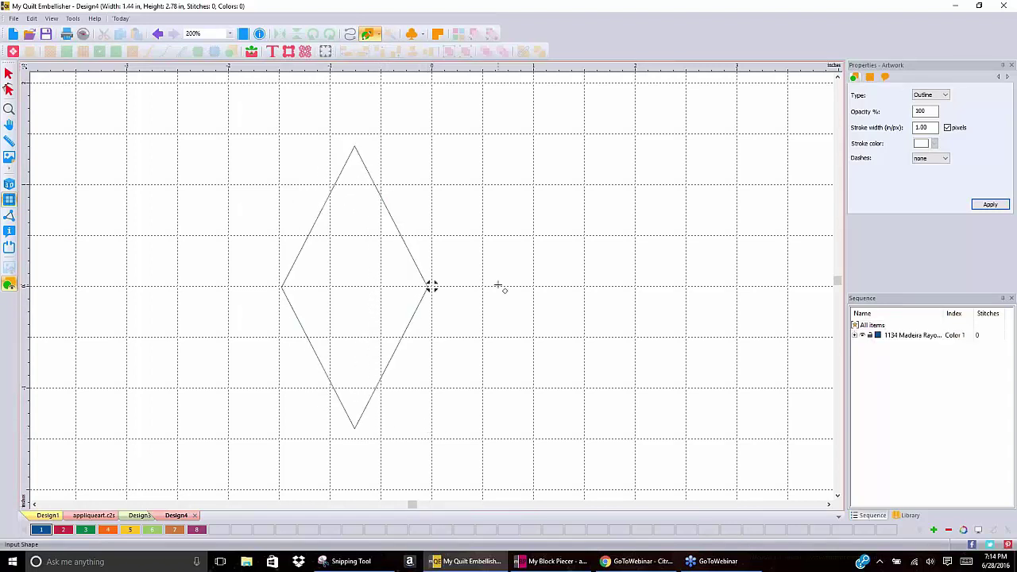
{"action": "mouse_move", "coordinate": [420, 143]}
{"action": "left_mouse_down"}
{"action": "mouse_move", "coordinate": [452, 254]}
{"action": "mouse_move", "coordinate": [650, 451]}
{"action": "mouse_move", "coordinate": [675, 450]}
{"action": "mouse_move", "coordinate": [756, 257]}
{"action": "mouse_move", "coordinate": [677, 230]}
{"action": "left_mouse_up"}
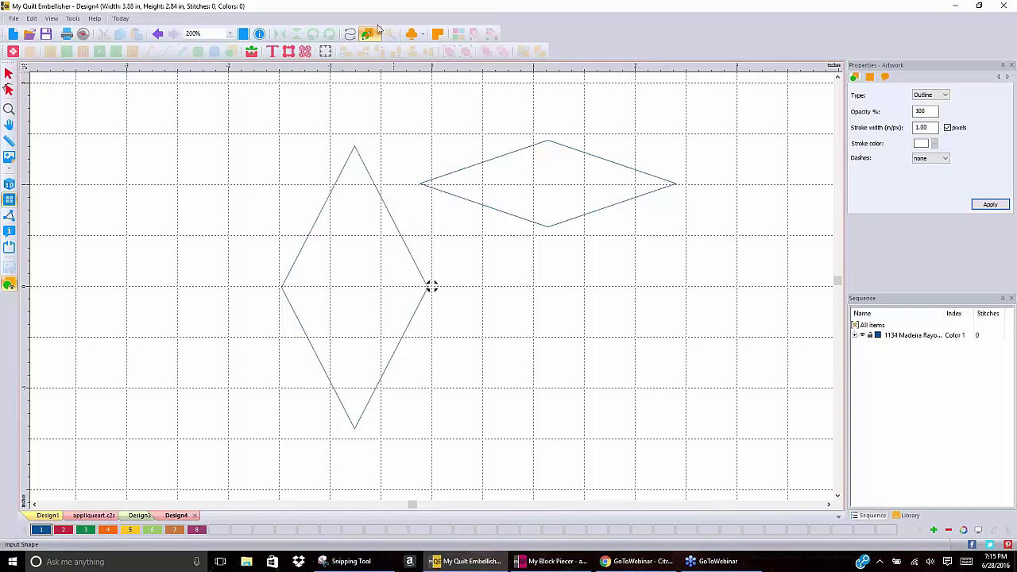
Draw a triangle about 2.6 in wide and 1.5 in high below the wide diamond, its apex level with the origin
{"action": "left_click", "coordinate": [380, 35]}
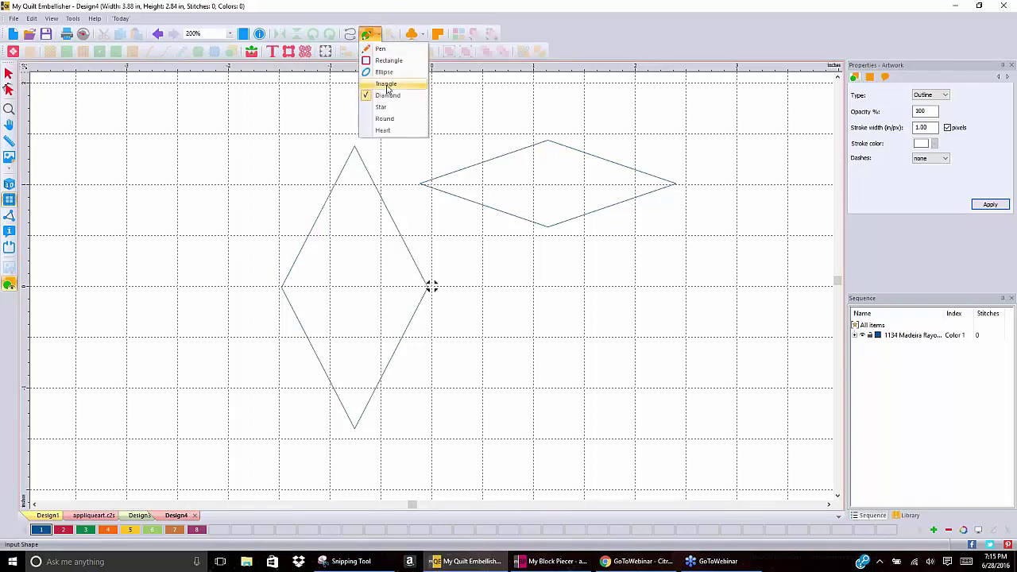
{"action": "left_click", "coordinate": [387, 84]}
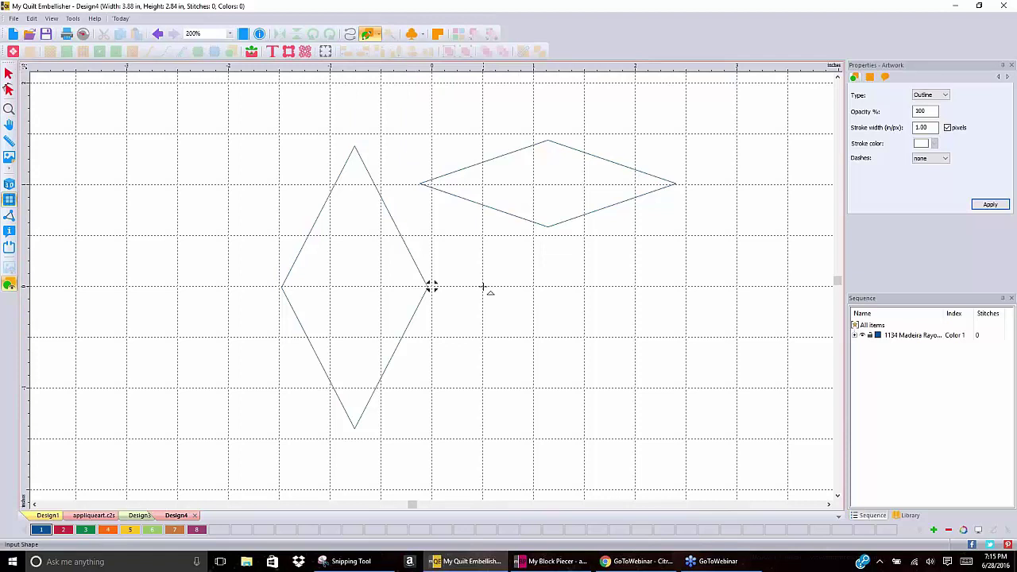
{"action": "left_click_drag", "start_coordinate": [482, 286], "coordinate": [747, 439]}
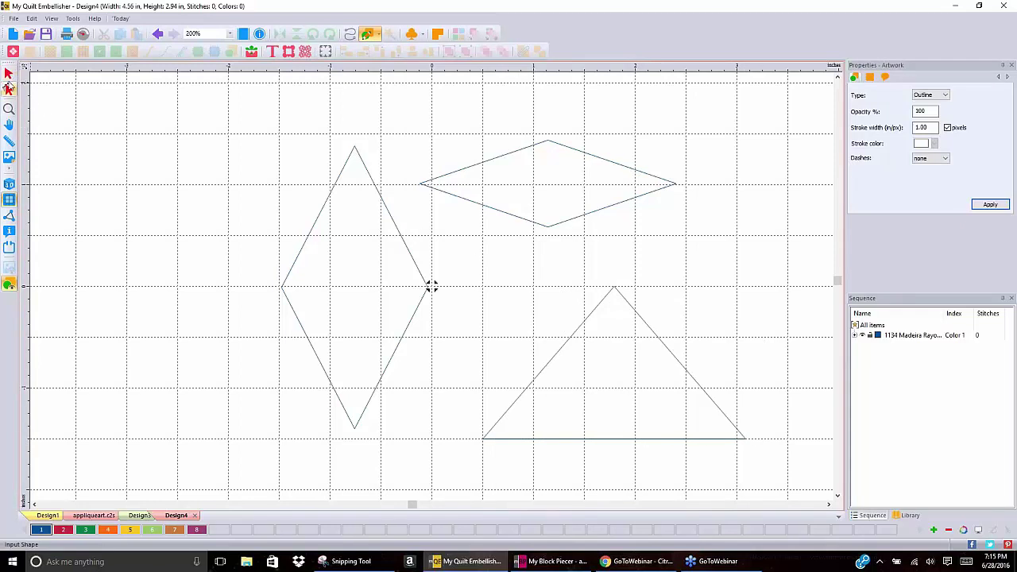
Reshape the triangle into a right triangle by moving its apex above the left corner and its right corner to the 3 in gridline
{"action": "left_click", "coordinate": [7, 89]}
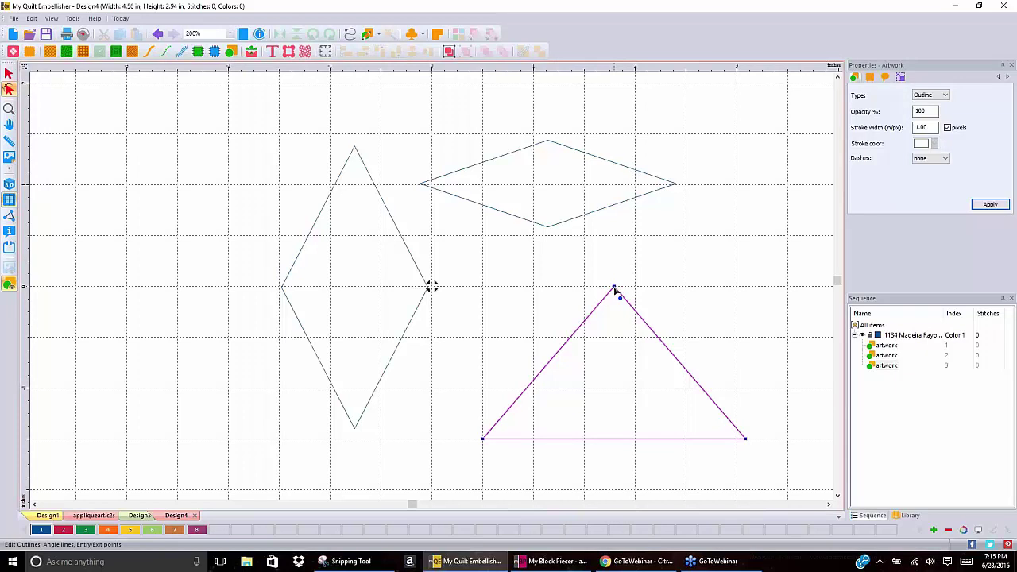
{"action": "left_click_drag", "start_coordinate": [614, 288], "coordinate": [485, 289]}
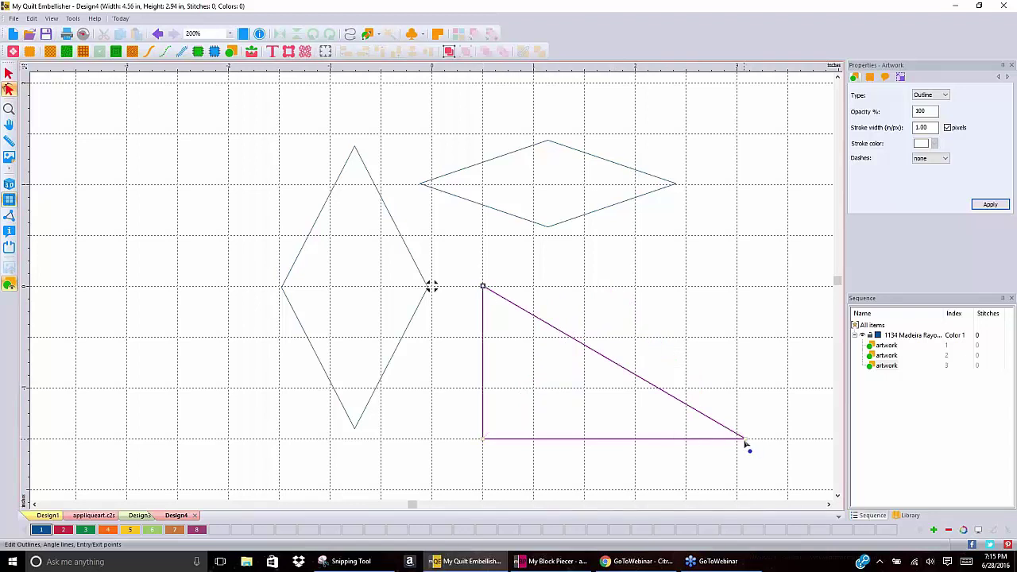
{"action": "left_click_drag", "start_coordinate": [746, 444], "coordinate": [739, 439]}
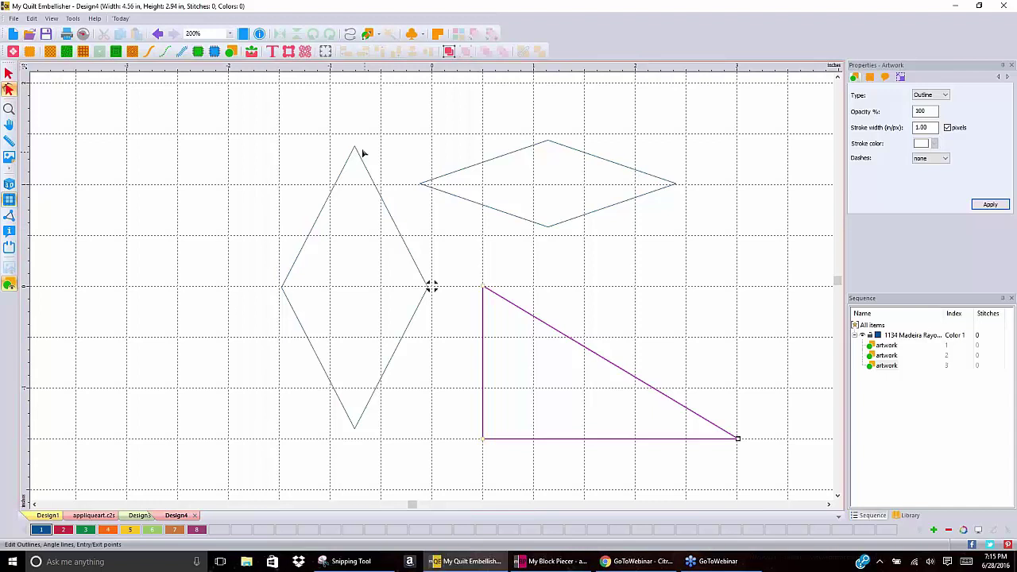
Move the tall diamond's top and right corner points together, right and slightly down, to form a long slanted parallelogram
{"action": "left_click", "coordinate": [336, 125]}
{"action": "left_click", "coordinate": [364, 163]}
{"action": "left_click_drag", "start_coordinate": [318, 105], "coordinate": [720, 356]}
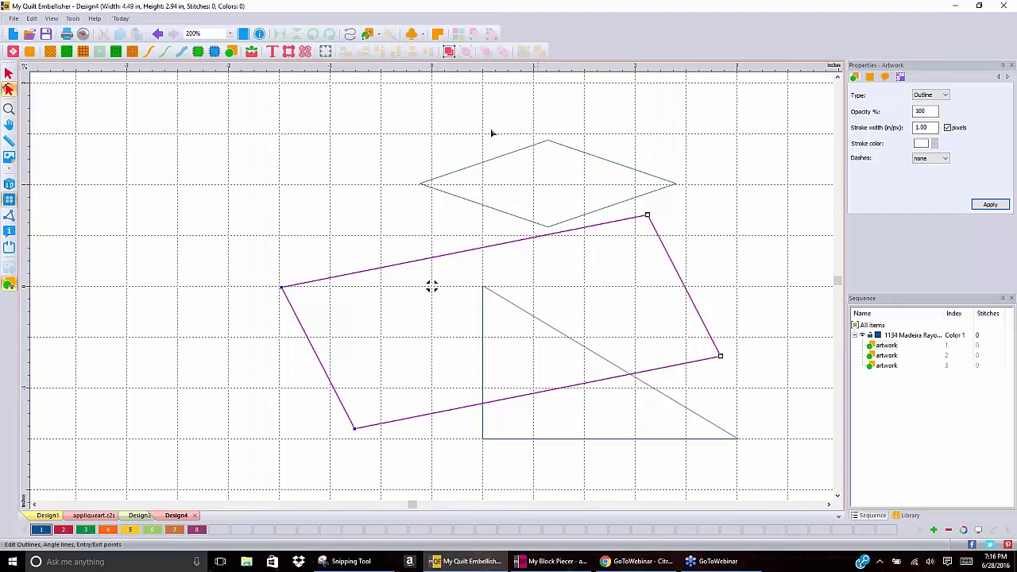
Change the slanted parallelogram's artwork type to Fill, apply it and deselect the shape
{"action": "left_click", "coordinate": [945, 96]}
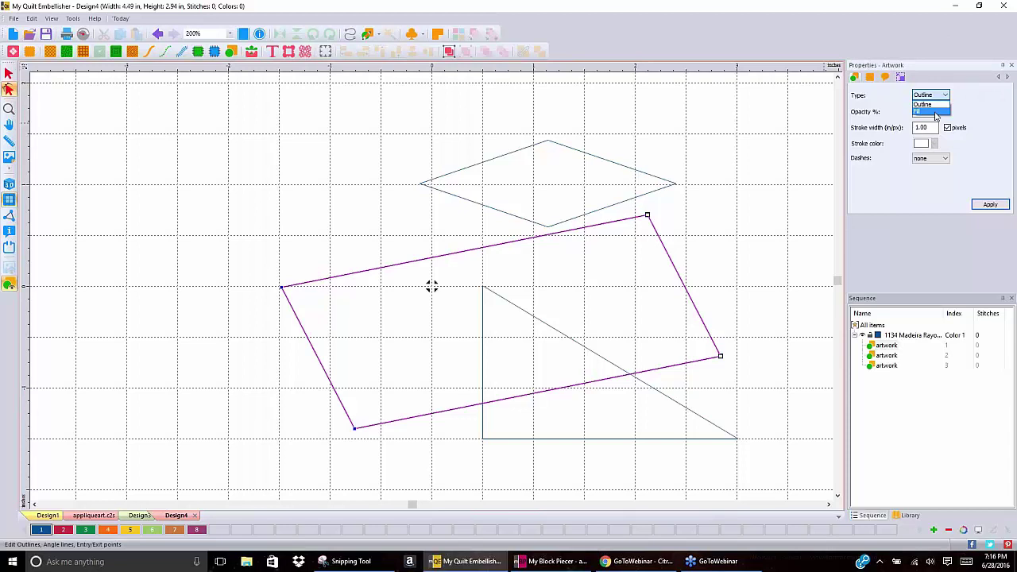
{"action": "left_click", "coordinate": [935, 113]}
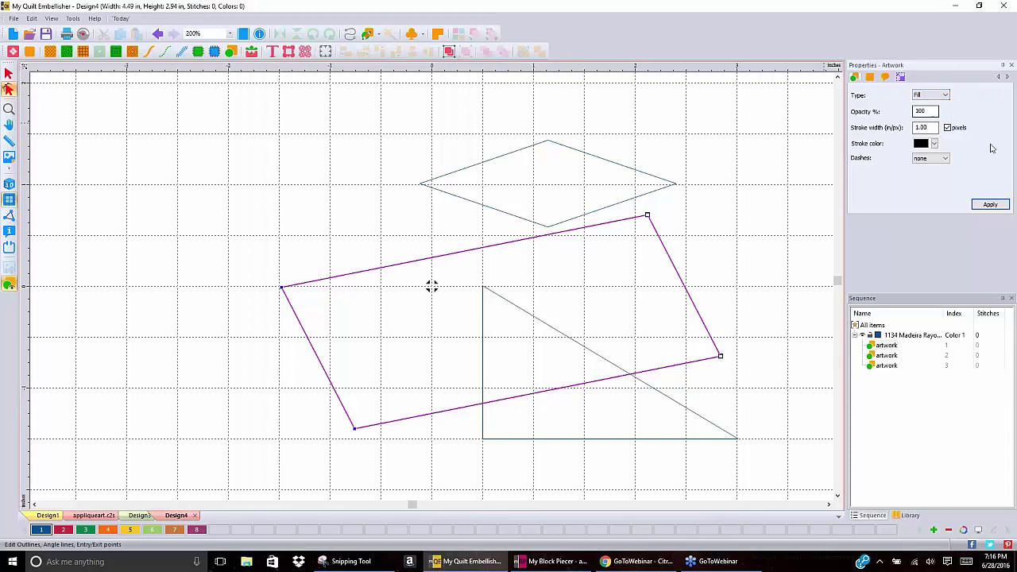
{"action": "left_click", "coordinate": [983, 206]}
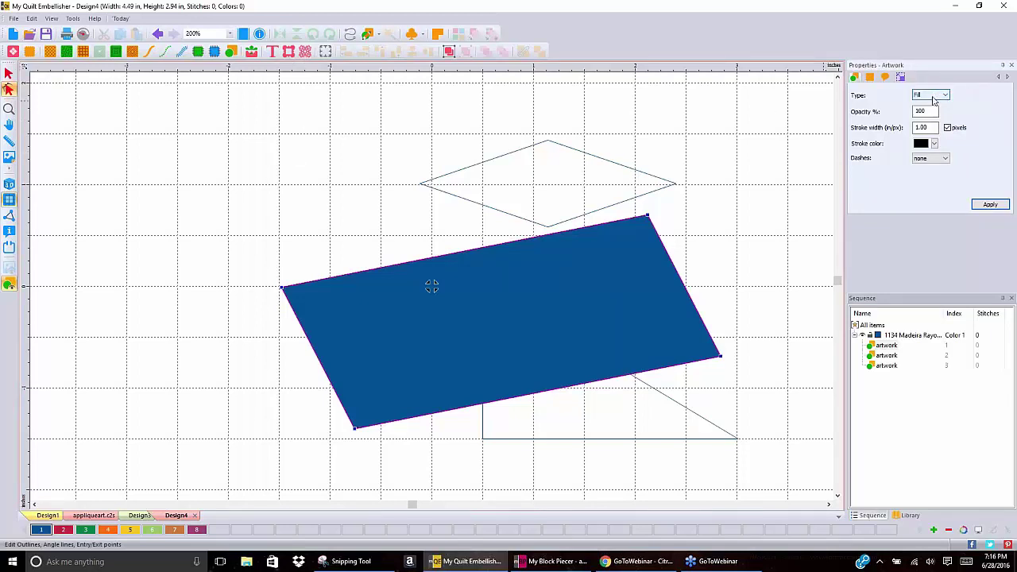
{"action": "left_click", "coordinate": [792, 202]}
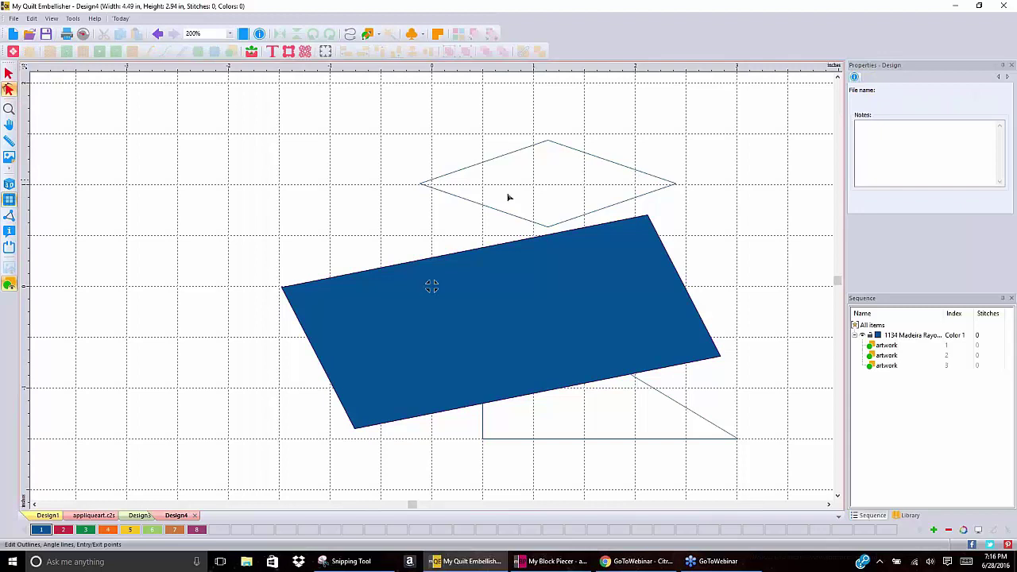
Draw two Fill-type triangles: one about 2 by 1 in at the upper left, one about 1.1 by 3.5 in across the parallelogram
{"action": "left_click", "coordinate": [368, 33]}
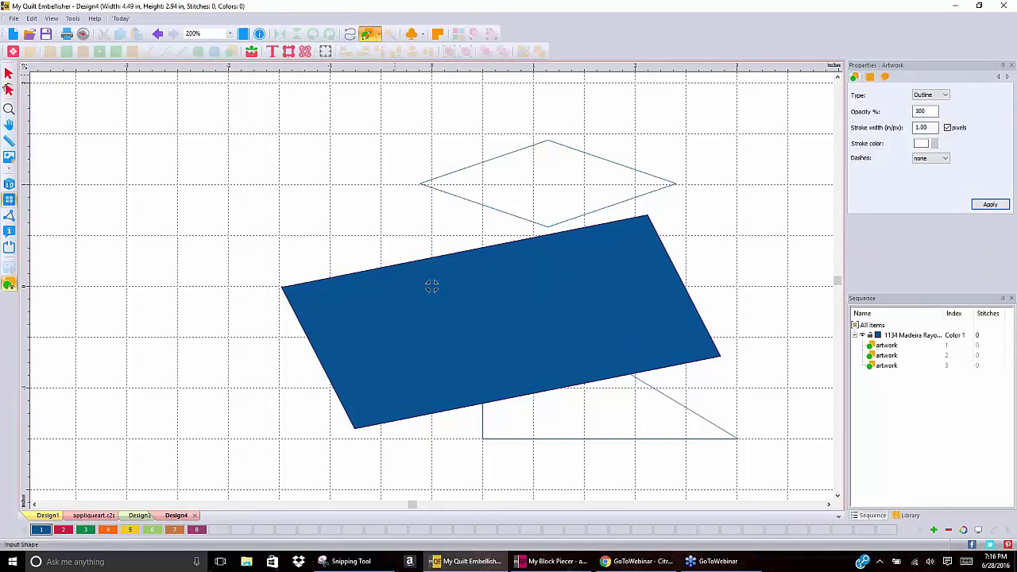
{"action": "left_click", "coordinate": [947, 97]}
{"action": "left_click", "coordinate": [924, 116]}
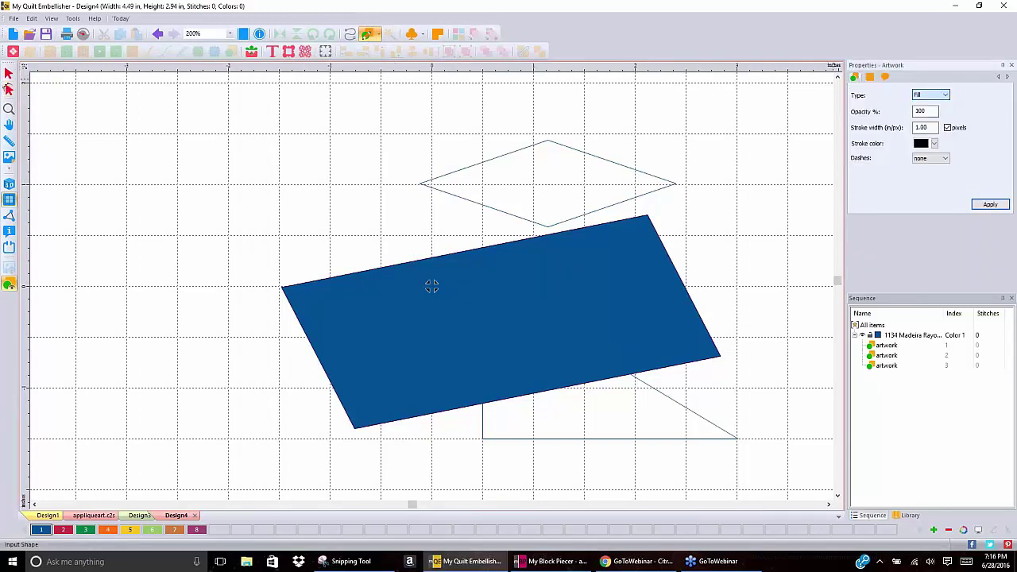
{"action": "left_click", "coordinate": [991, 204]}
{"action": "mouse_move", "coordinate": [201, 119]}
{"action": "left_mouse_down"}
{"action": "mouse_move", "coordinate": [263, 159]}
{"action": "mouse_move", "coordinate": [401, 219]}
{"action": "left_mouse_up"}
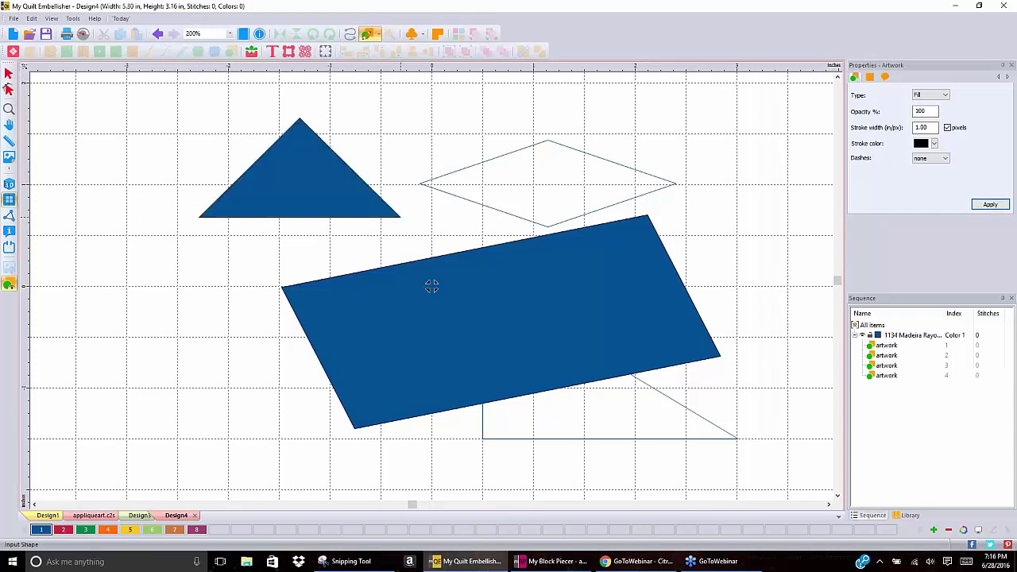
{"action": "left_click_drag", "start_coordinate": [422, 103], "coordinate": [535, 457]}
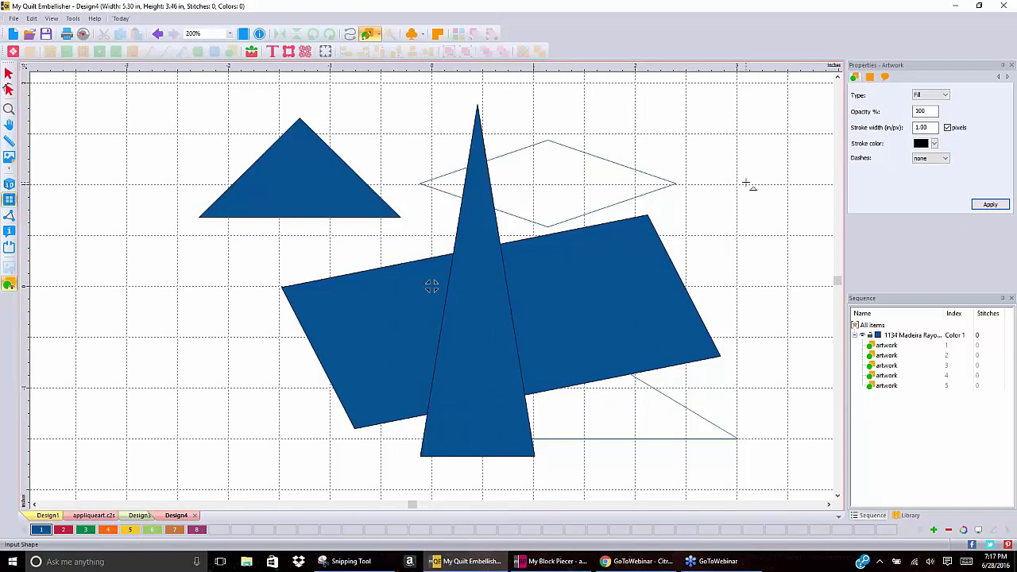
Create a new blank design and activate the Pen artwork tool
{"action": "left_click", "coordinate": [13, 33]}
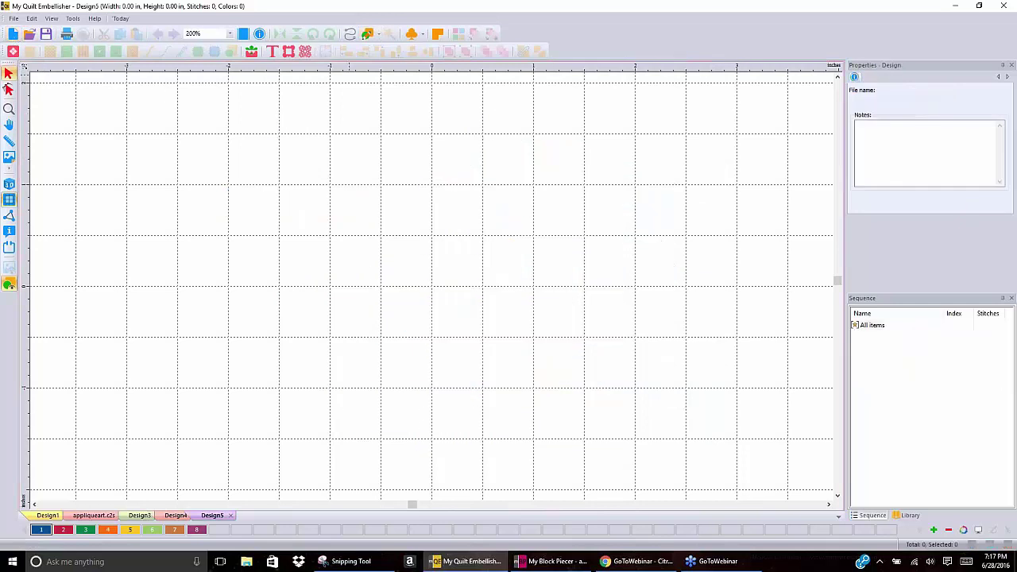
{"action": "left_click", "coordinate": [380, 34]}
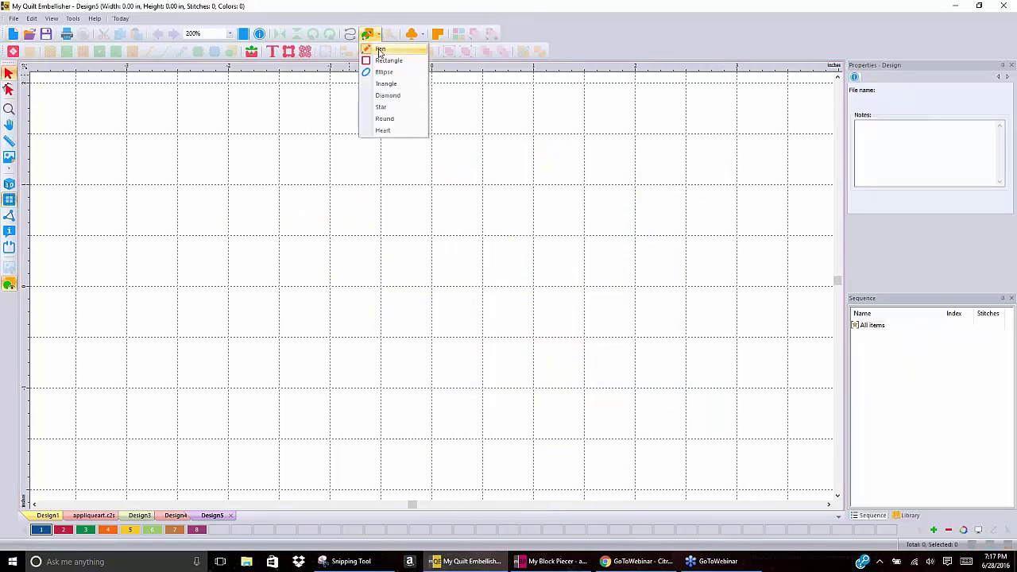
{"action": "left_click", "coordinate": [380, 50]}
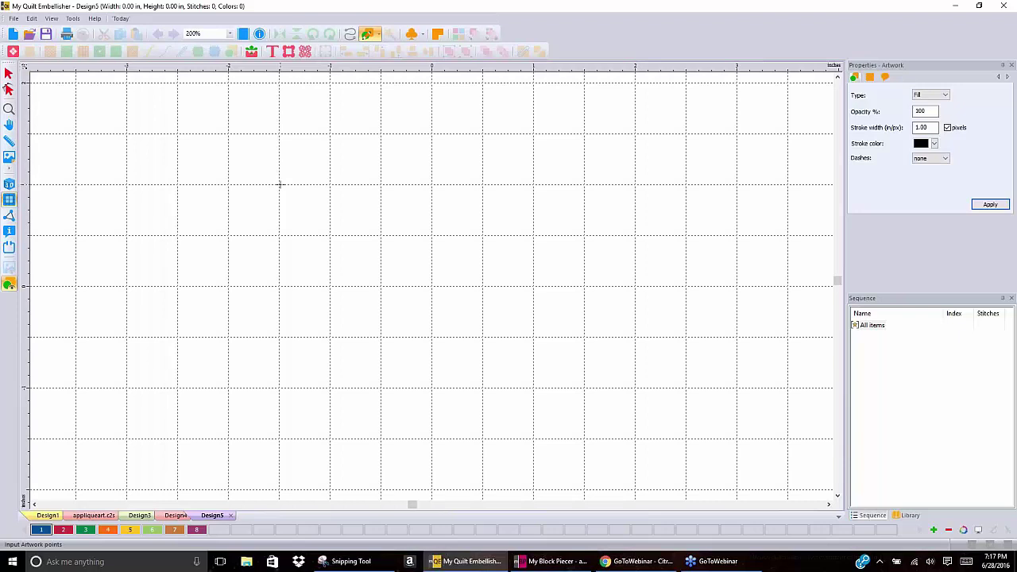
Set the digitizing outline input mode to Free hand in the general options
{"action": "left_click", "coordinate": [73, 19]}
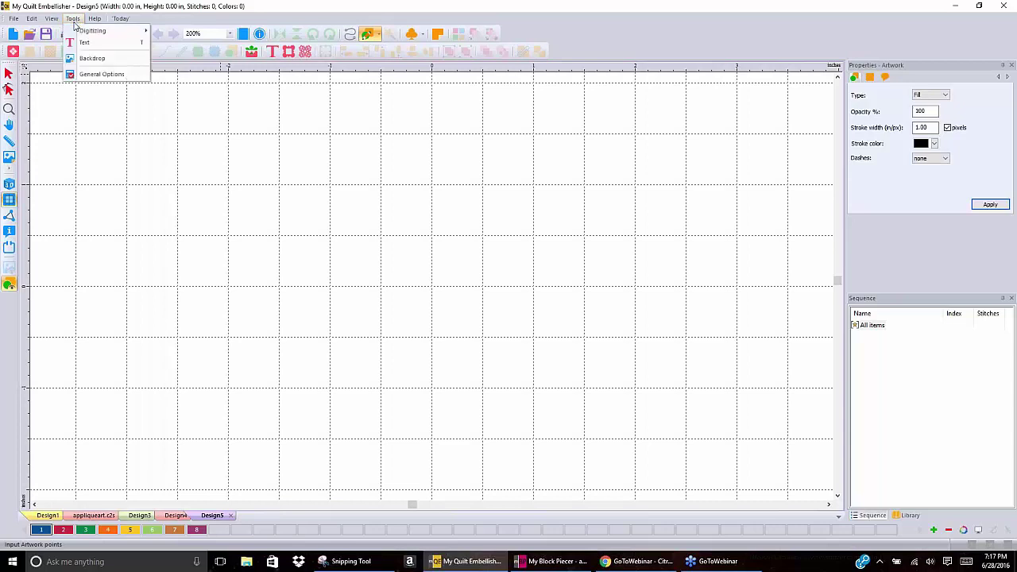
{"action": "left_click", "coordinate": [103, 75]}
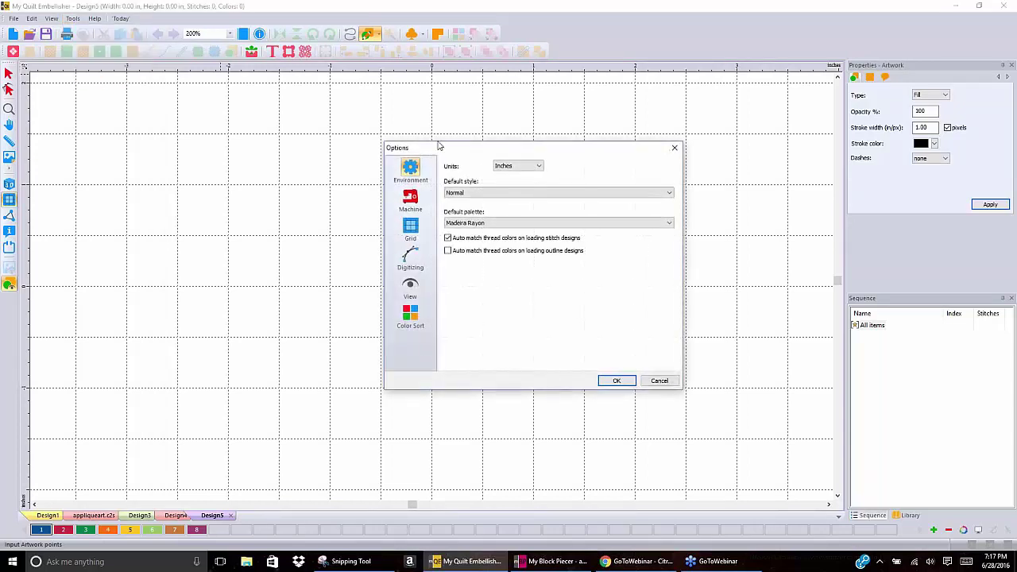
{"action": "left_click", "coordinate": [410, 262]}
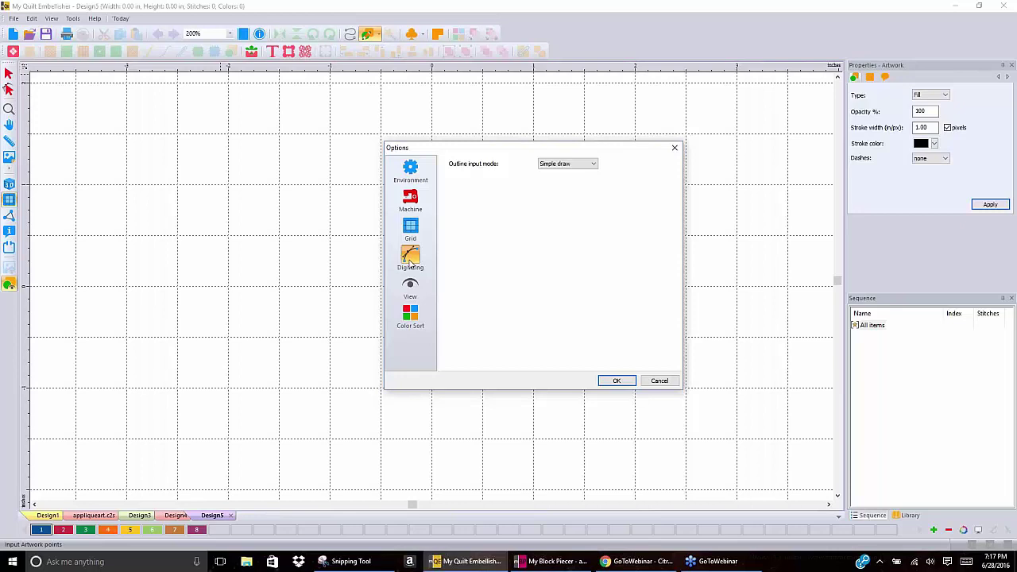
{"action": "left_click", "coordinate": [594, 165]}
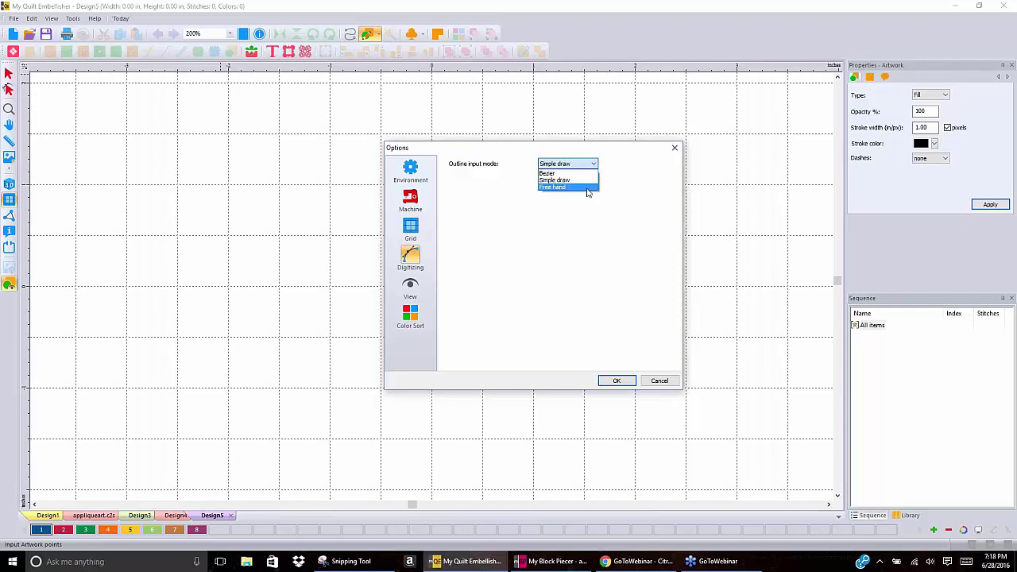
{"action": "left_click", "coordinate": [588, 187]}
{"action": "left_click", "coordinate": [617, 381]}
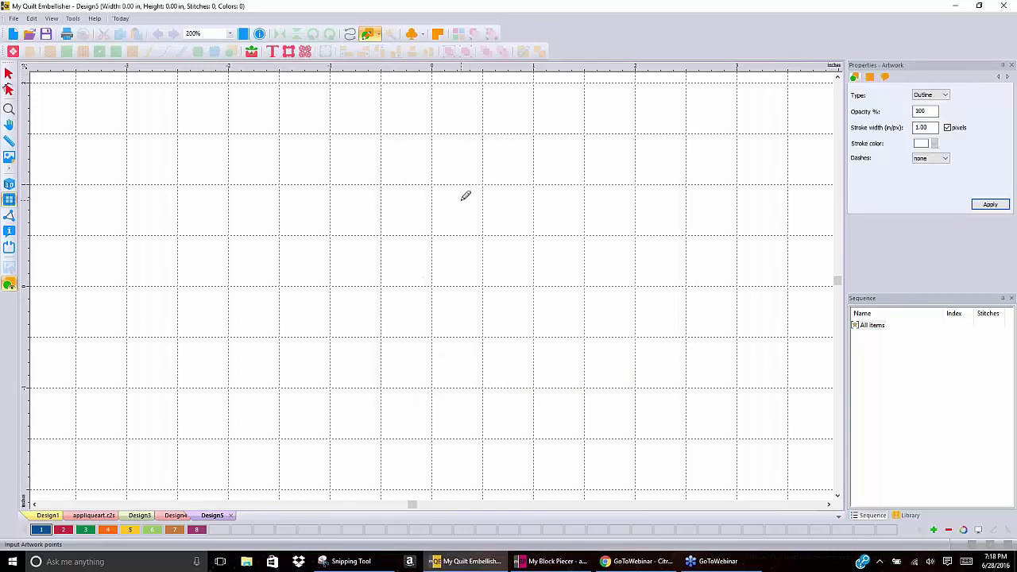
Draw a looping freehand artwork line about 4.55 by 2.95 in across the design and undo it
{"action": "mouse_move", "coordinate": [461, 199]}
{"action": "left_mouse_down"}
{"action": "mouse_move", "coordinate": [399, 351]}
{"action": "mouse_move", "coordinate": [459, 255]}
{"action": "mouse_move", "coordinate": [438, 354]}
{"action": "mouse_move", "coordinate": [578, 328]}
{"action": "mouse_move", "coordinate": [636, 208]}
{"action": "mouse_move", "coordinate": [560, 270]}
{"action": "mouse_move", "coordinate": [697, 244]}
{"action": "mouse_move", "coordinate": [671, 151]}
{"action": "mouse_move", "coordinate": [569, 167]}
{"action": "mouse_move", "coordinate": [549, 365]}
{"action": "mouse_move", "coordinate": [476, 429]}
{"action": "mouse_move", "coordinate": [386, 410]}
{"action": "mouse_move", "coordinate": [381, 165]}
{"action": "mouse_move", "coordinate": [458, 367]}
{"action": "mouse_move", "coordinate": [603, 403]}
{"action": "mouse_move", "coordinate": [654, 300]}
{"action": "mouse_move", "coordinate": [616, 366]}
{"action": "mouse_move", "coordinate": [703, 364]}
{"action": "mouse_move", "coordinate": [694, 308]}
{"action": "mouse_move", "coordinate": [761, 362]}
{"action": "mouse_move", "coordinate": [731, 287]}
{"action": "mouse_move", "coordinate": [708, 305]}
{"action": "mouse_move", "coordinate": [702, 186]}
{"action": "mouse_move", "coordinate": [722, 177]}
{"action": "mouse_move", "coordinate": [731, 152]}
{"action": "left_mouse_up"}
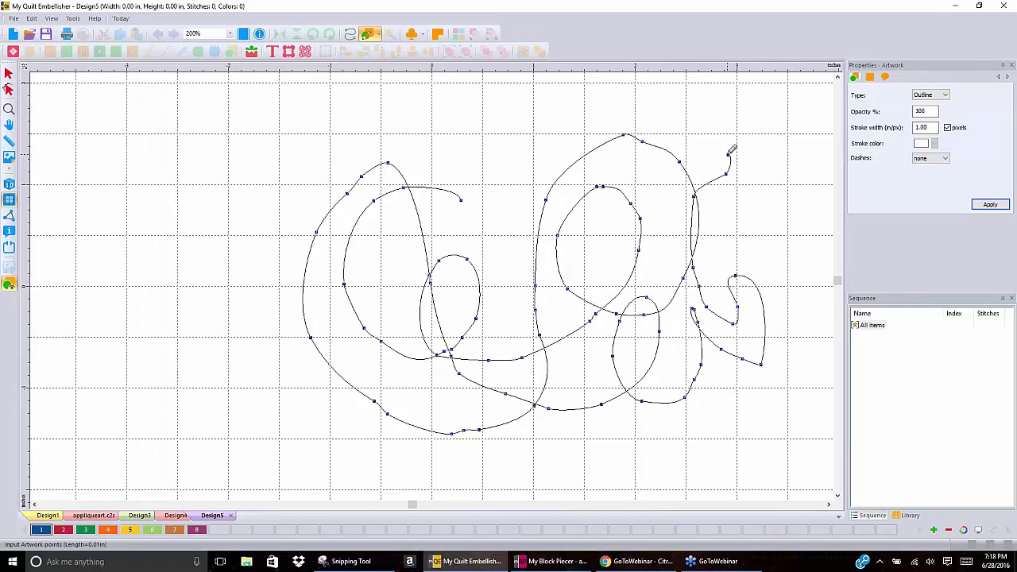
{"action": "right_click", "coordinate": [731, 150]}
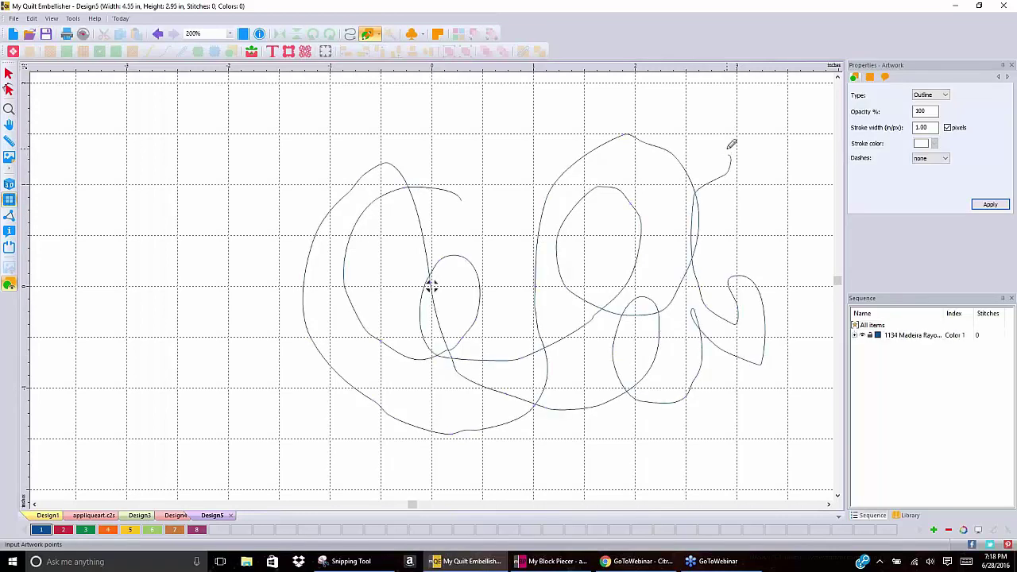
{"action": "left_click", "coordinate": [158, 33]}
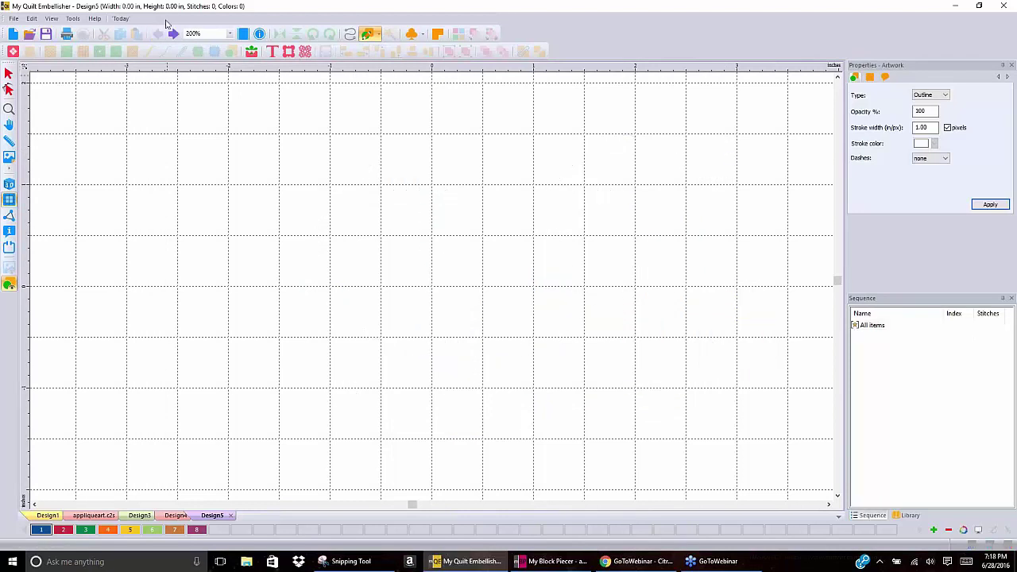
Switch the digitizing outline input mode to Bezier
{"action": "left_click", "coordinate": [72, 18]}
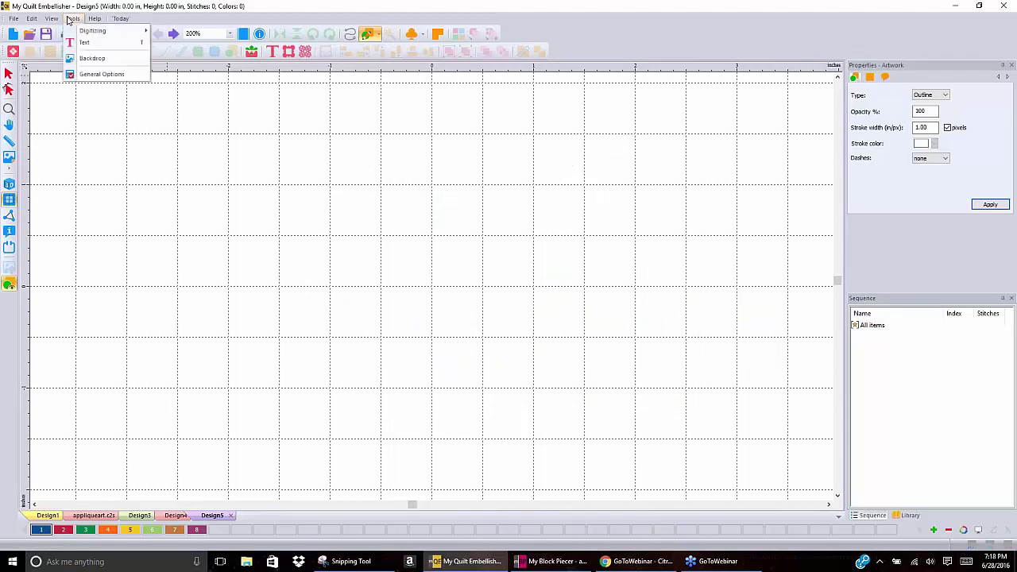
{"action": "left_click", "coordinate": [111, 73]}
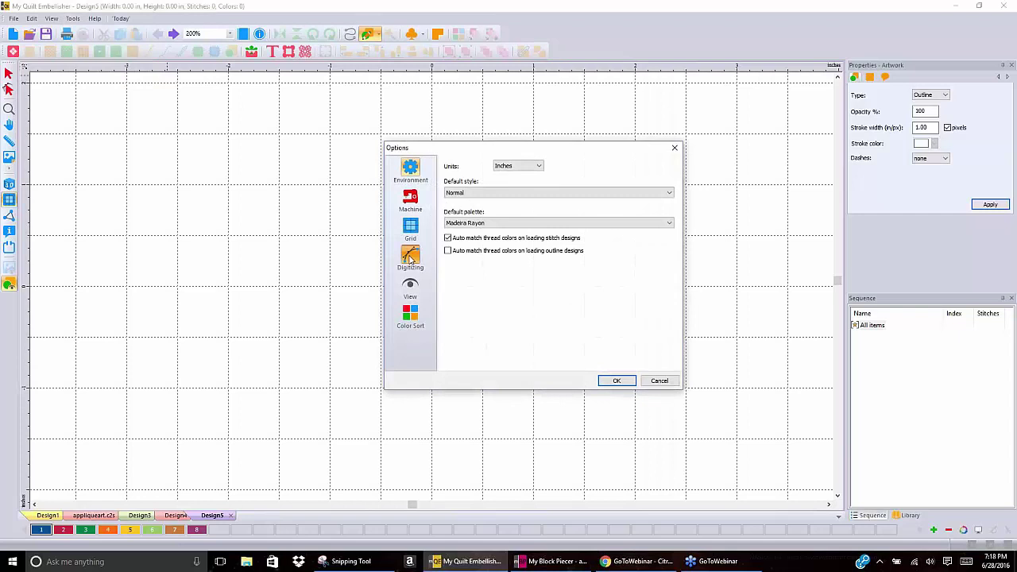
{"action": "left_click", "coordinate": [410, 256]}
{"action": "left_click", "coordinate": [578, 164]}
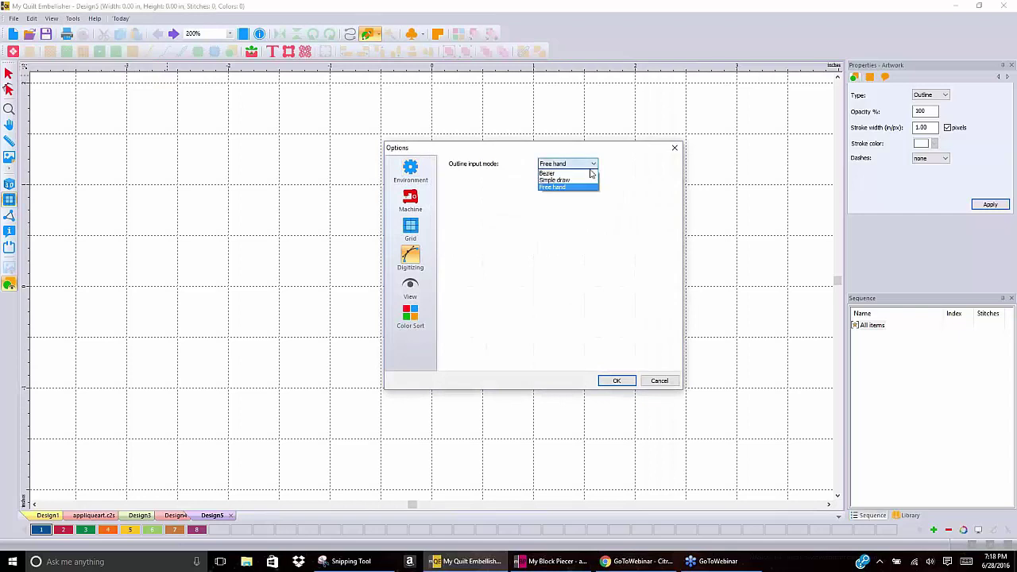
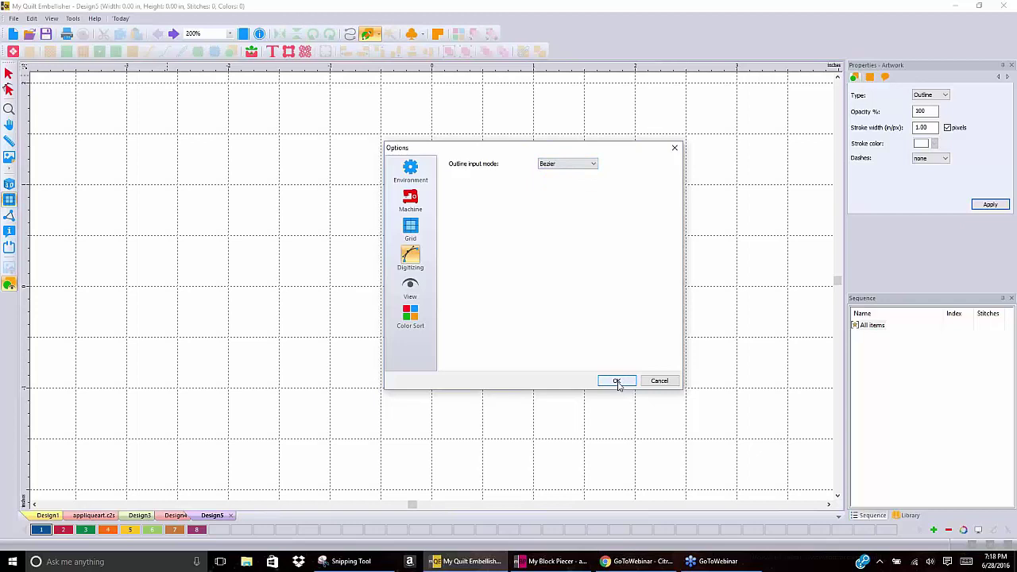
{"action": "left_click", "coordinate": [617, 382]}
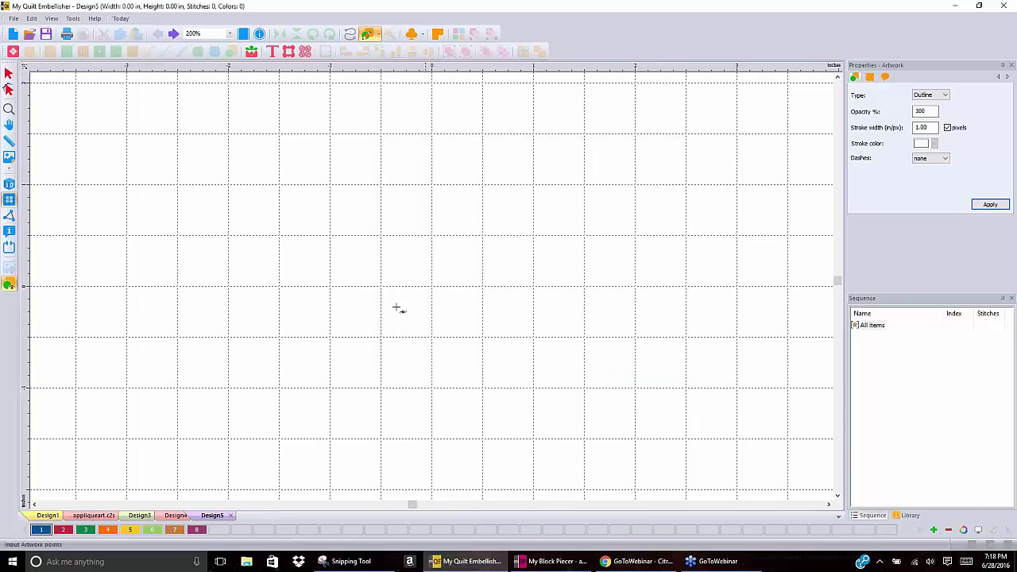
Draw an open, winding Bezier curve through five points, about 4.00 by 2.78 in, and finish it
{"action": "left_click_drag", "start_coordinate": [318, 295], "coordinate": [302, 193]}
{"action": "left_click", "coordinate": [423, 200]}
{"action": "left_click", "coordinate": [507, 379]}
{"action": "left_click_drag", "start_coordinate": [619, 217], "coordinate": [783, 325]}
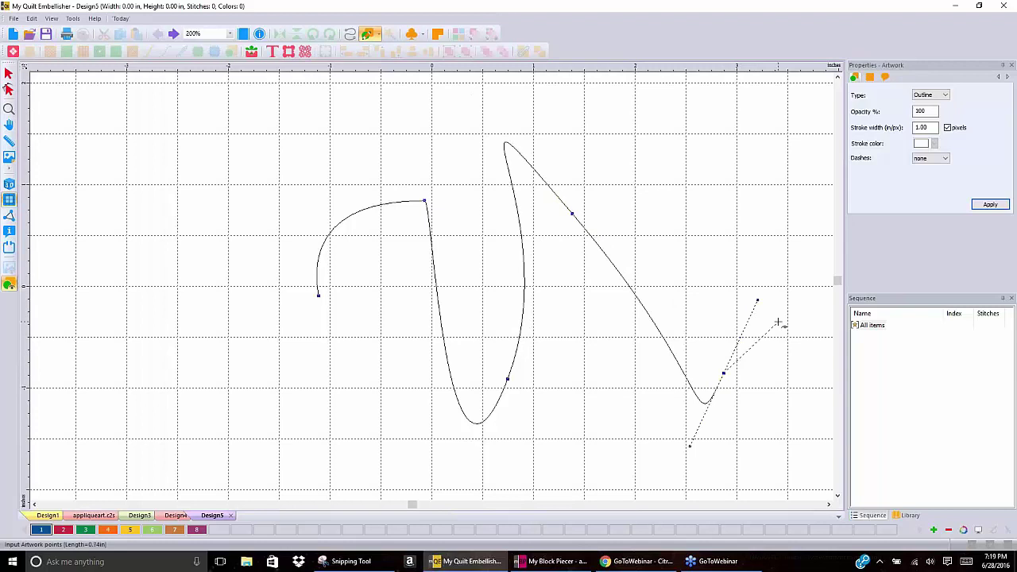
{"action": "key", "text": "Return"}
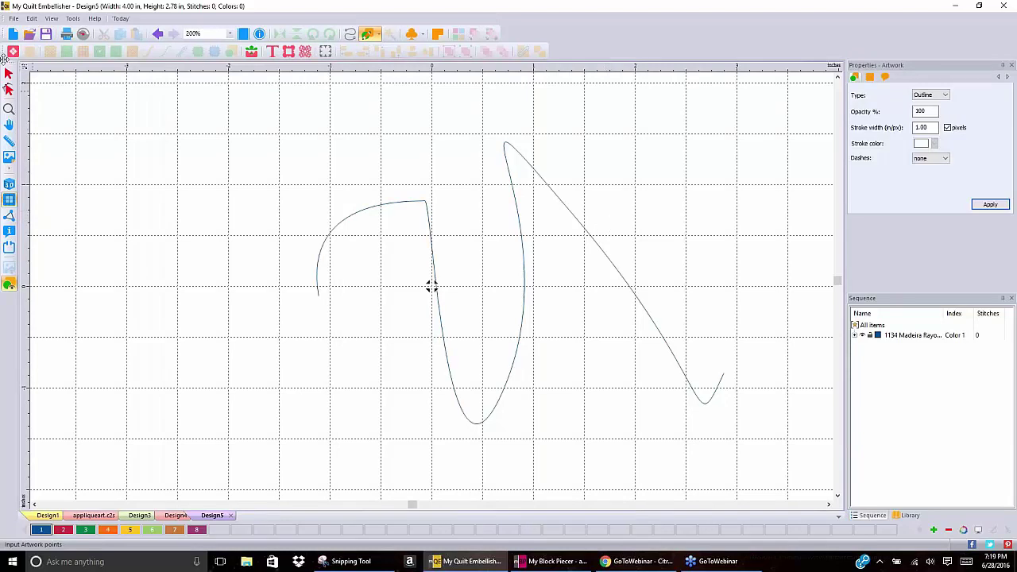
Select the Bezier curve for point editing to show its nodes, and undo the curve
{"action": "left_click", "coordinate": [9, 89]}
{"action": "left_click", "coordinate": [430, 286]}
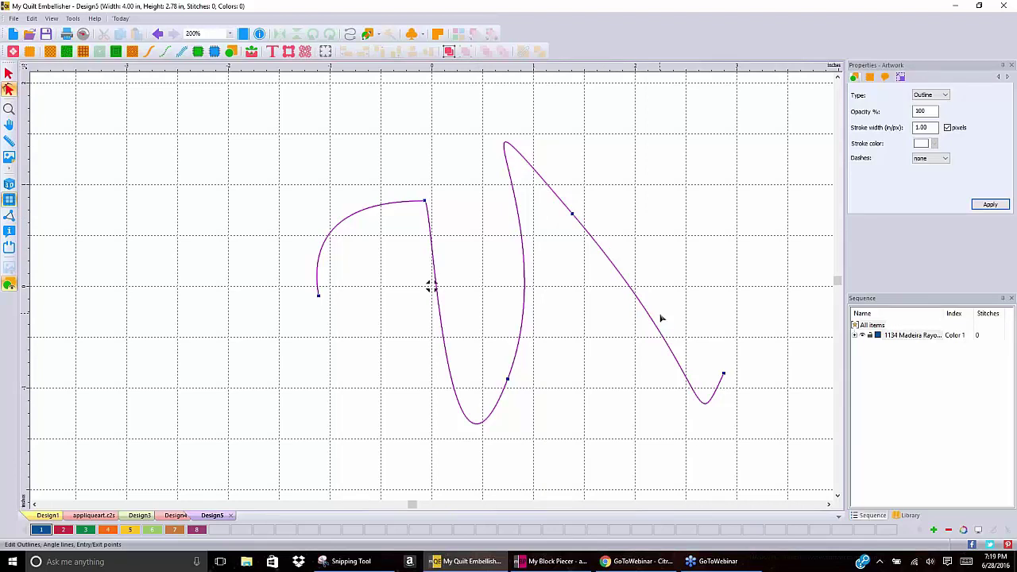
{"action": "left_click", "coordinate": [158, 34]}
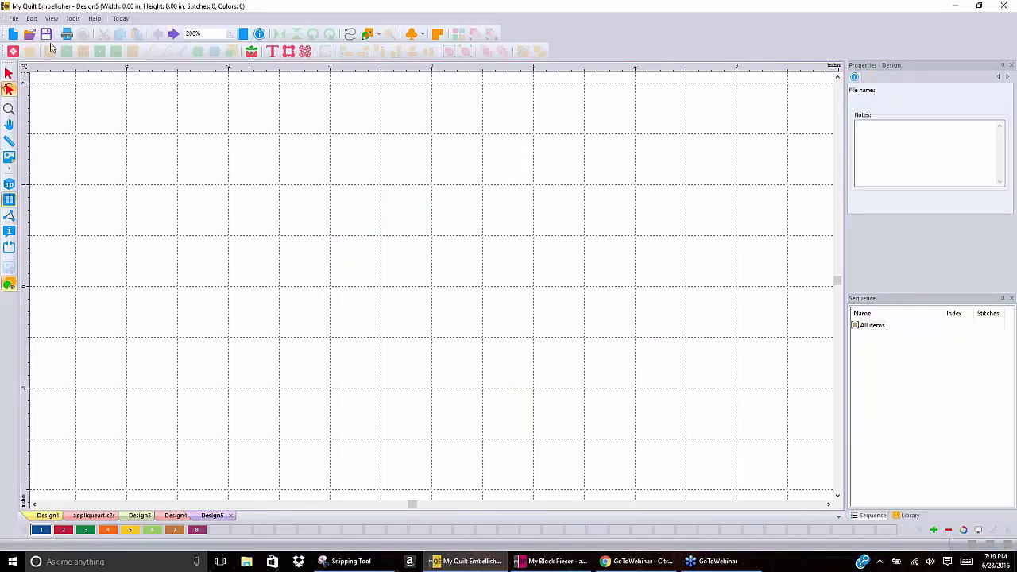
Set the digitizing outline input mode to Simple draw
{"action": "left_click", "coordinate": [86, 18]}
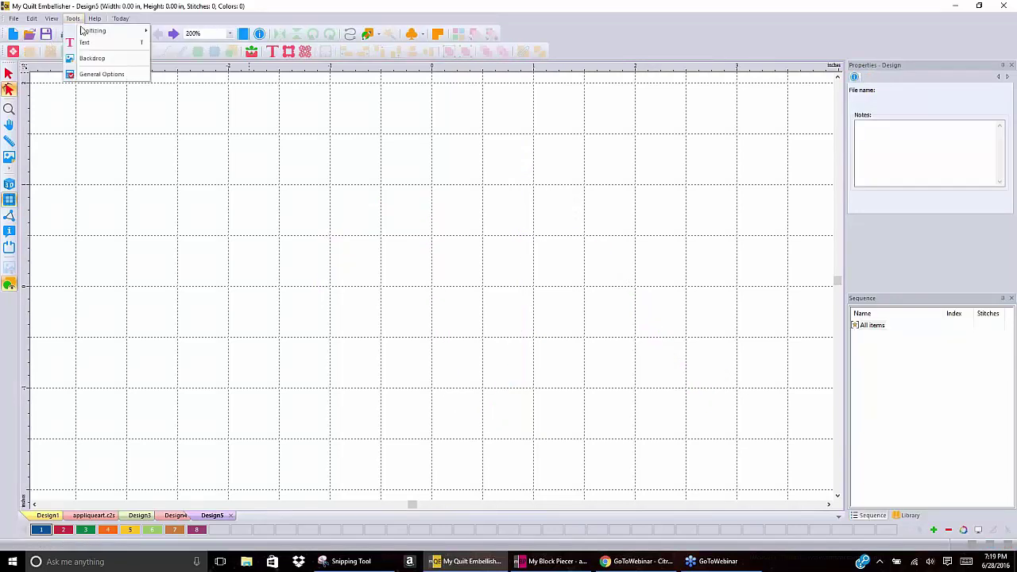
{"action": "left_click", "coordinate": [108, 80]}
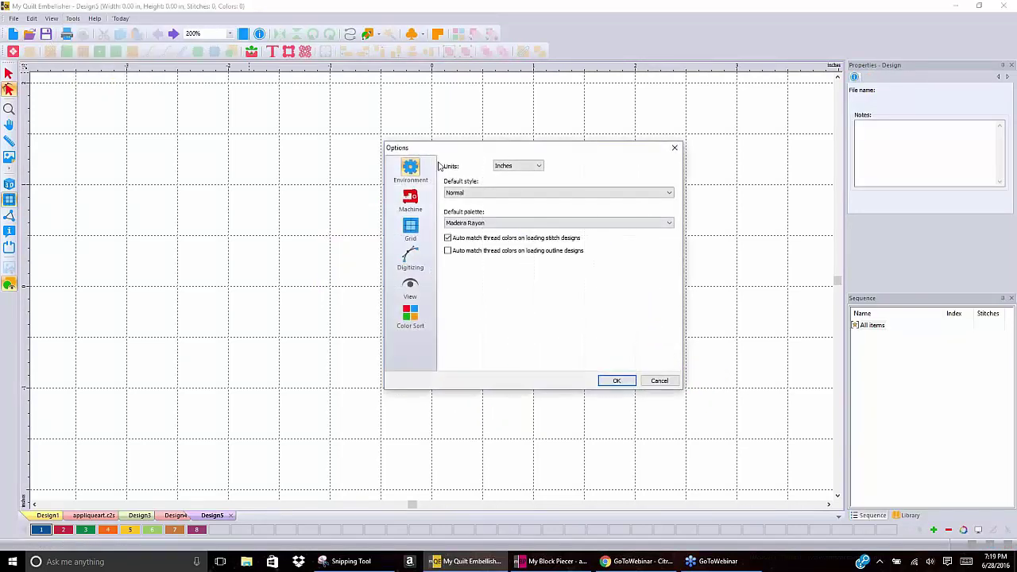
{"action": "left_click", "coordinate": [415, 253]}
{"action": "left_click", "coordinate": [593, 165]}
{"action": "left_click", "coordinate": [589, 176]}
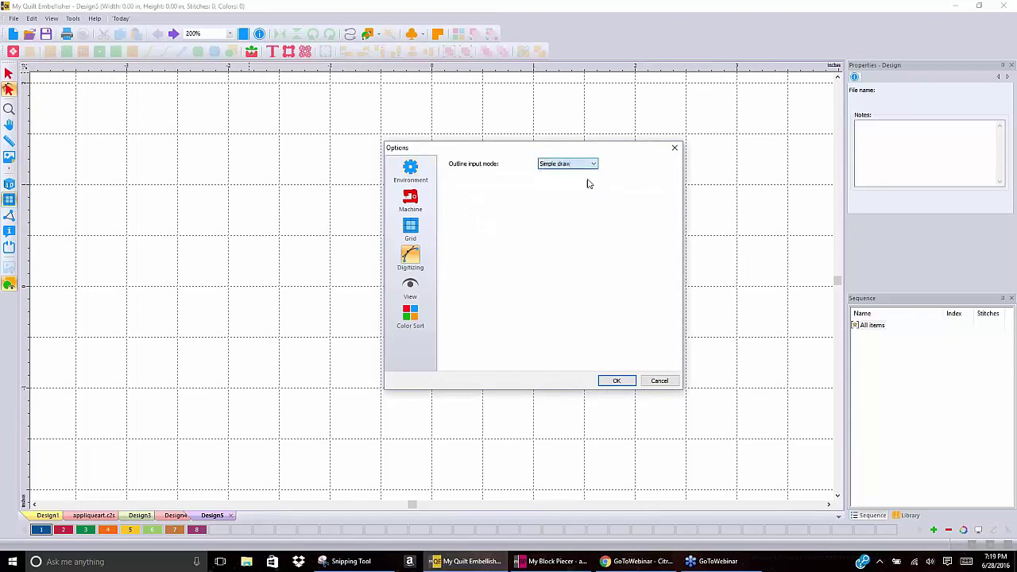
{"action": "left_click", "coordinate": [618, 381]}
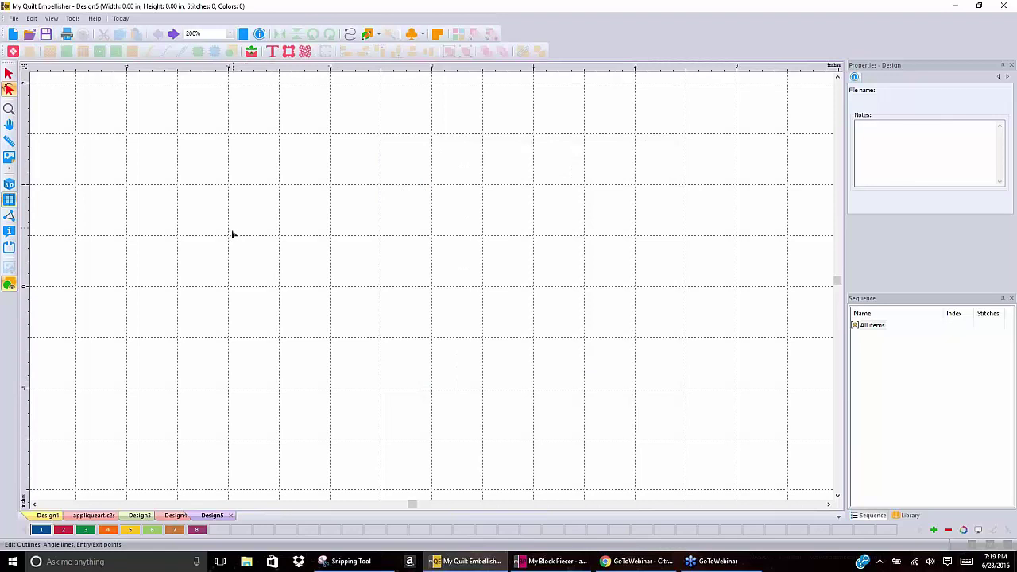
Start a Pen artwork outline with a straight-segment zigzag through four points
{"action": "left_click", "coordinate": [368, 34]}
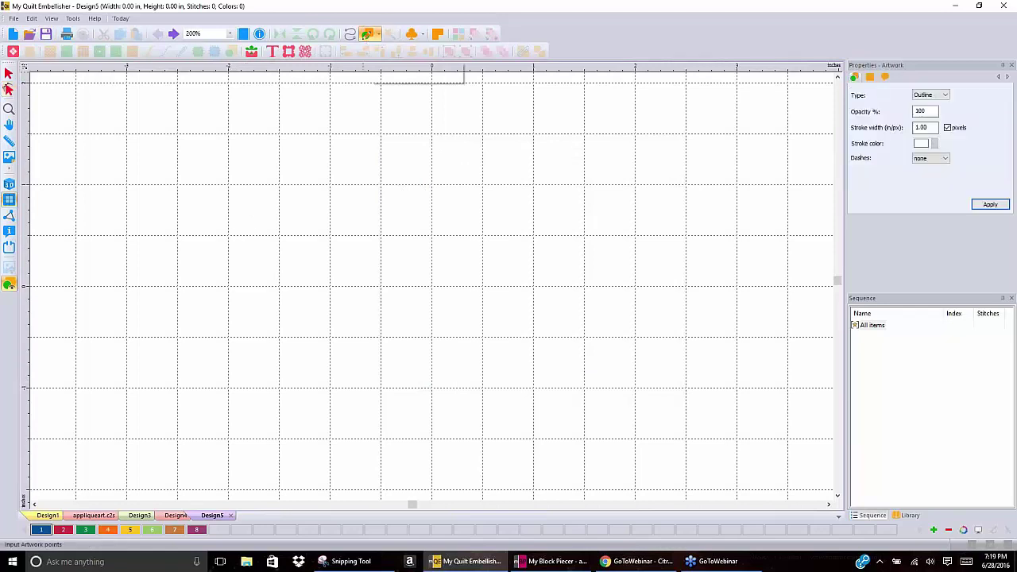
{"action": "left_click", "coordinate": [376, 34]}
{"action": "left_click", "coordinate": [380, 49]}
{"action": "left_click", "coordinate": [278, 234]}
{"action": "left_click", "coordinate": [340, 199]}
{"action": "left_click", "coordinate": [403, 271]}
{"action": "left_click", "coordinate": [489, 211]}
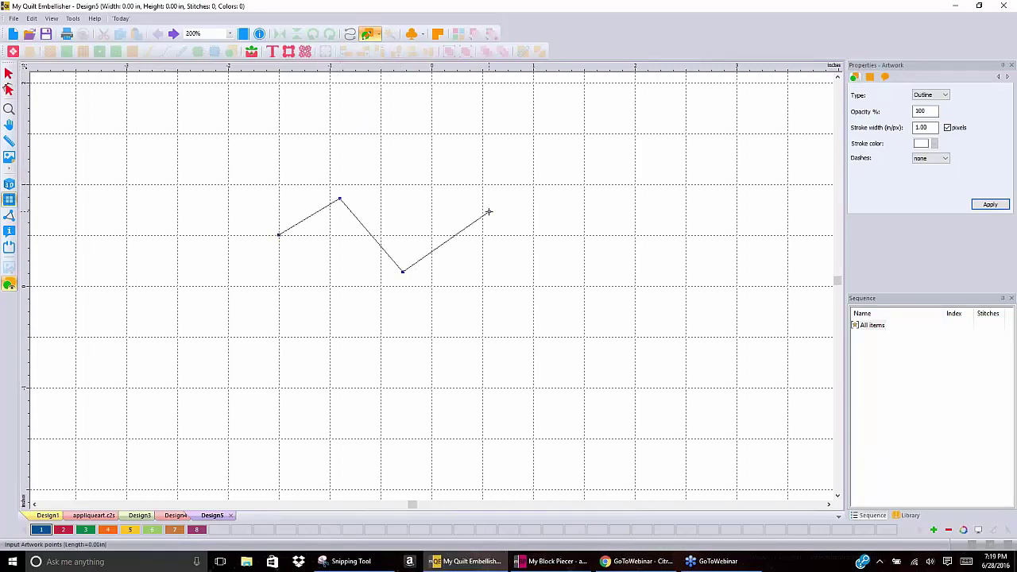
Continue the outline with a smooth curve through five more points, dipping, rising and looping back beneath the zigzag
{"action": "left_click", "coordinate": [532, 263]}
{"action": "left_click", "coordinate": [627, 193]}
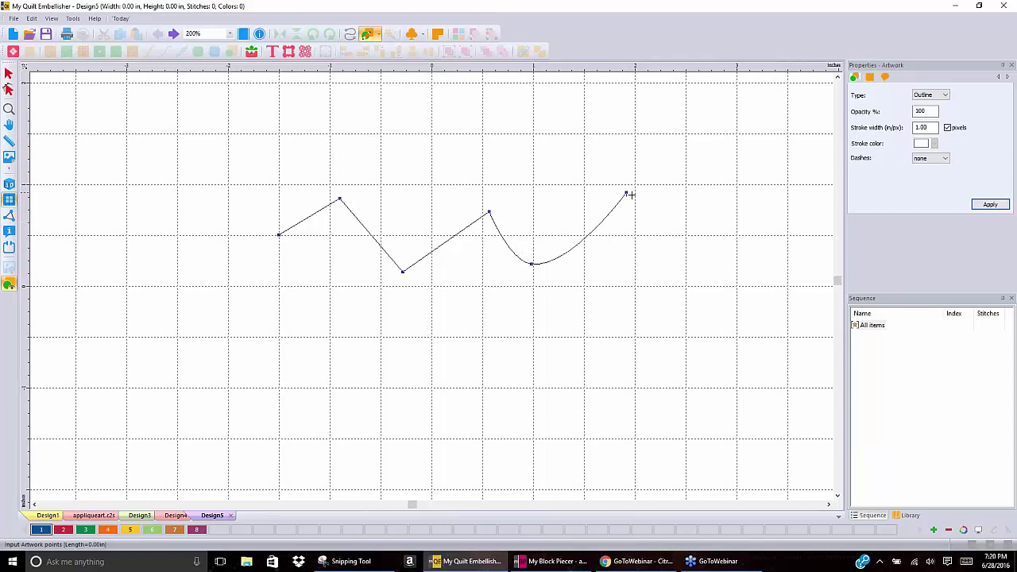
{"action": "left_click", "coordinate": [664, 268]}
{"action": "left_click", "coordinate": [605, 369]}
{"action": "left_click", "coordinate": [478, 352]}
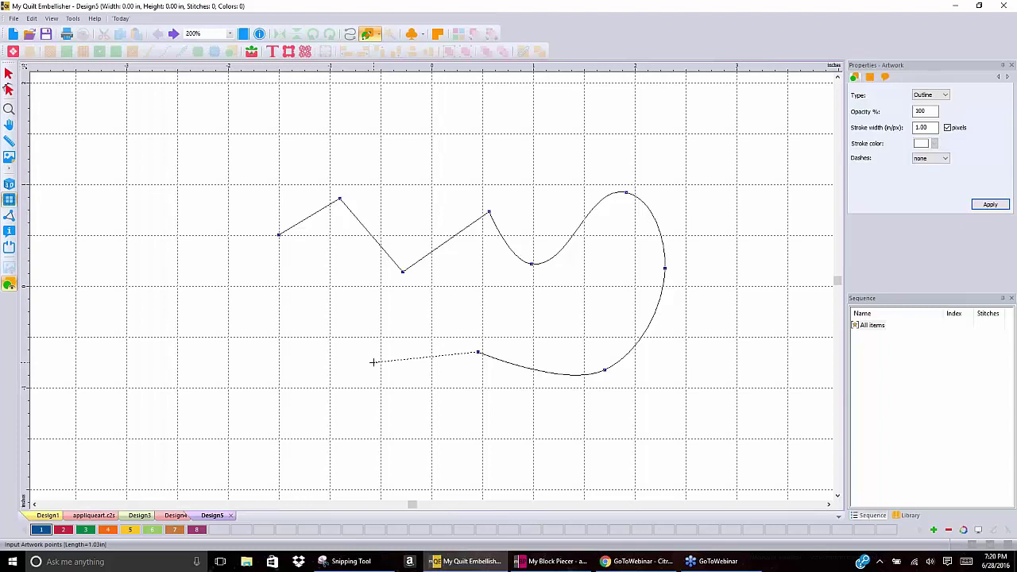
Add a straight vertical drop, a wavy curve and straight end segments, finishing the open outline at about 4.63 by 2.33 in
{"action": "left_click", "coordinate": [478, 413]}
{"action": "left_click", "coordinate": [440, 376]}
{"action": "left_click", "coordinate": [370, 411]}
{"action": "left_click", "coordinate": [316, 339]}
{"action": "left_click", "coordinate": [262, 315]}
{"action": "left_click", "coordinate": [193, 382]}
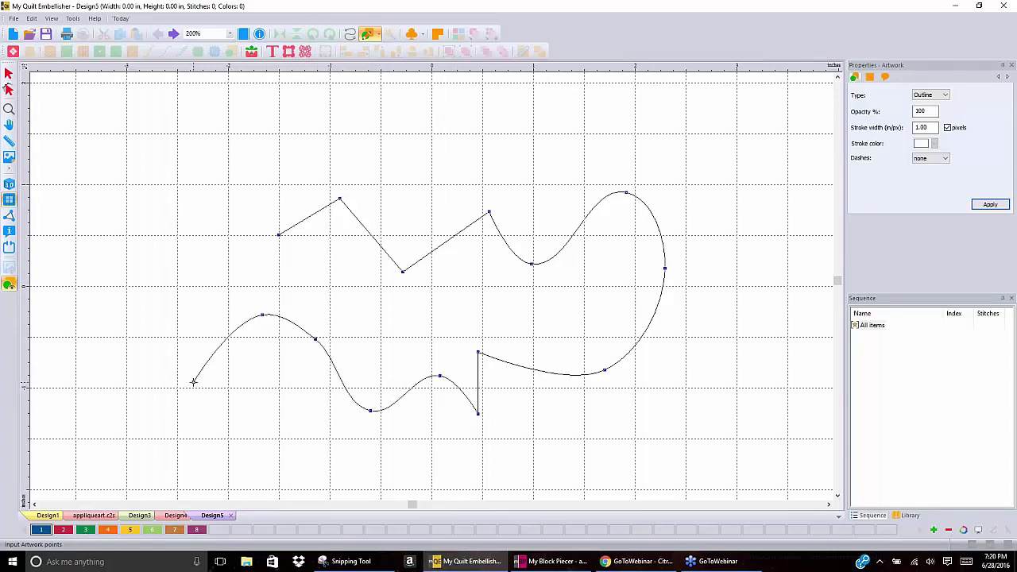
{"action": "left_click", "coordinate": [239, 429]}
{"action": "left_click", "coordinate": [306, 428]}
{"action": "right_click", "coordinate": [287, 355]}
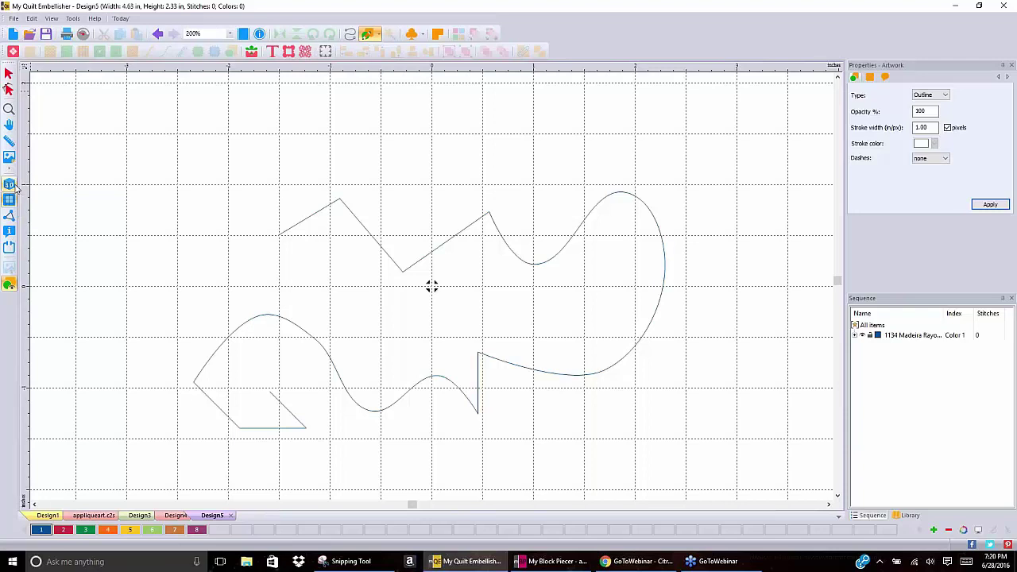
Switch the finished outline to shape editing so its nodes can be edited
{"action": "left_click", "coordinate": [9, 125]}
{"action": "left_click", "coordinate": [9, 73]}
{"action": "left_click", "coordinate": [9, 89]}
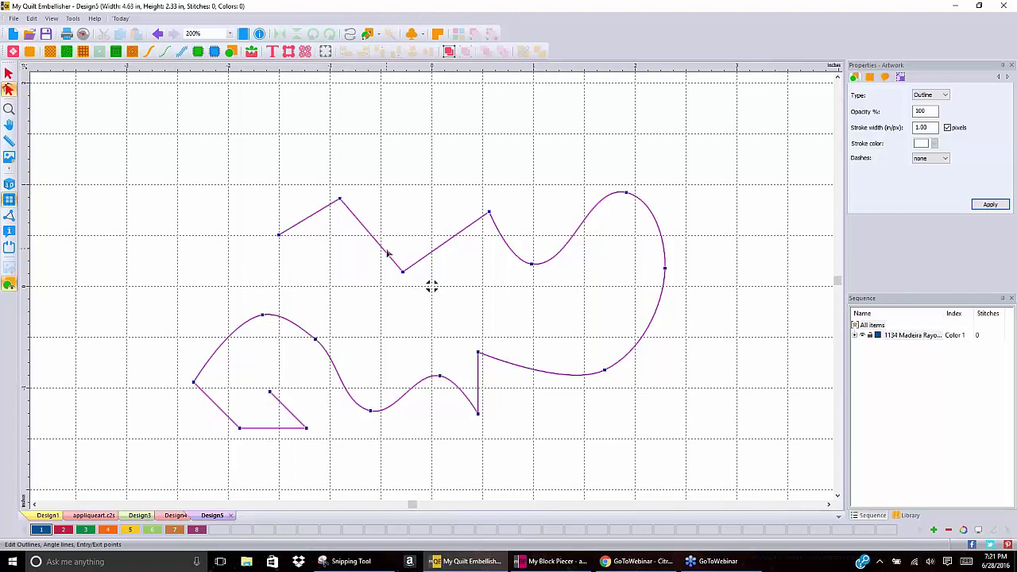
Close the open outline with Close Line, and undo the closure
{"action": "right_click", "coordinate": [385, 252]}
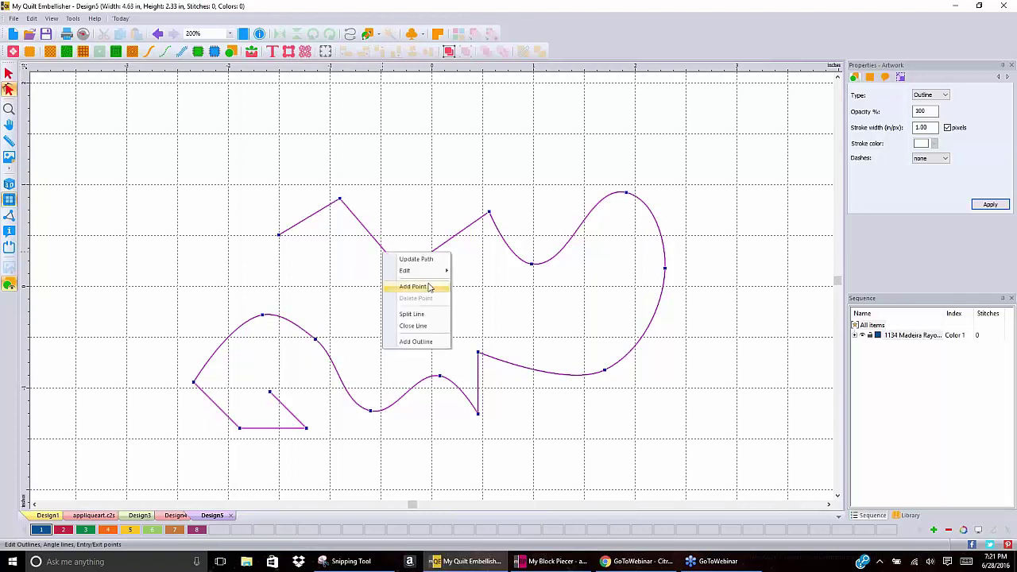
{"action": "left_click", "coordinate": [430, 327]}
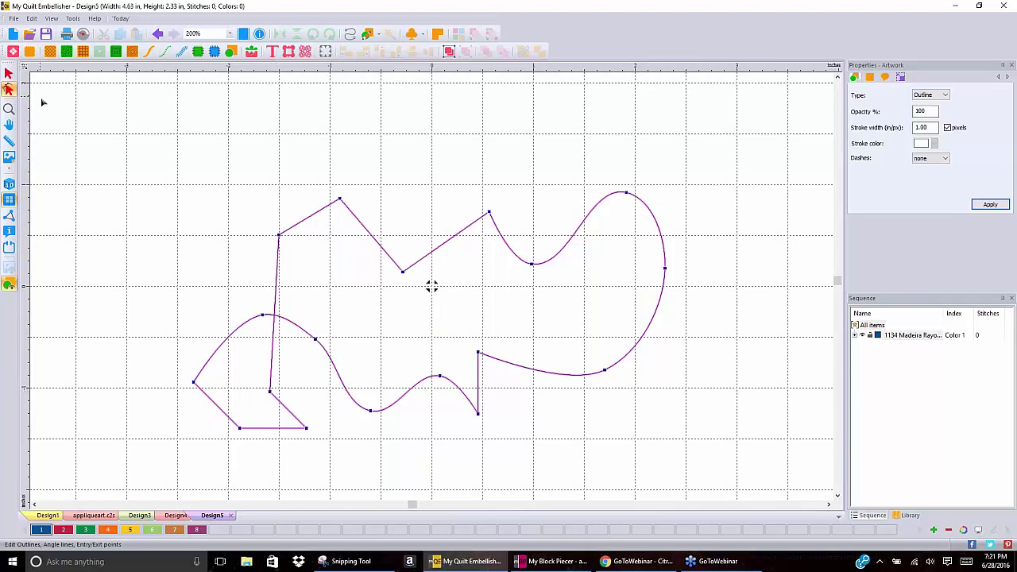
{"action": "left_click", "coordinate": [157, 35]}
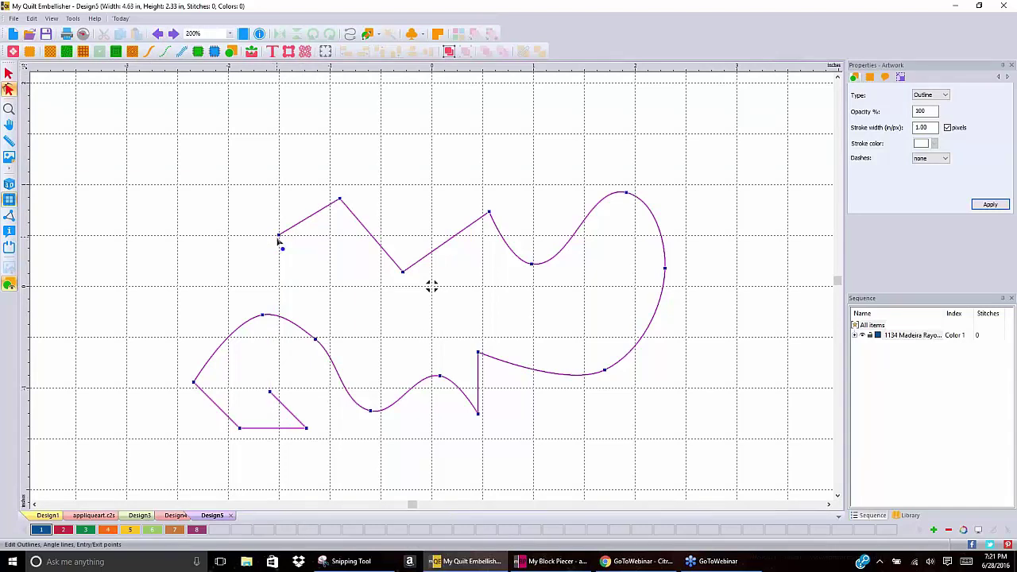
Move the outline's loose end point right next to its start point, and close the line between them
{"action": "left_click_drag", "start_coordinate": [271, 392], "coordinate": [280, 242]}
{"action": "scroll", "coordinate": [284, 241], "scroll_direction": "up", "scroll_amount": 2}
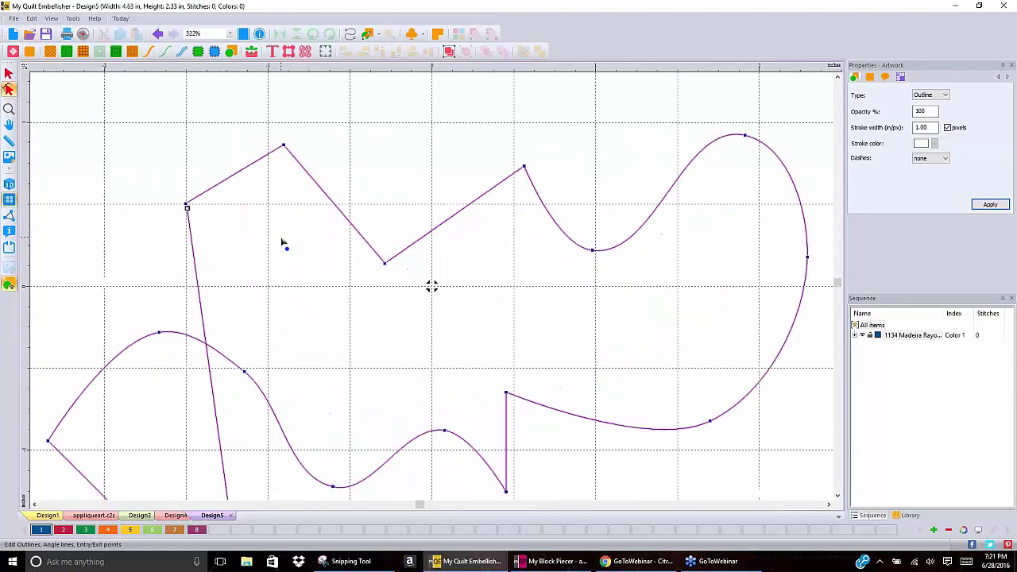
{"action": "scroll", "coordinate": [209, 223], "scroll_direction": "up", "scroll_amount": 1}
{"action": "left_click", "coordinate": [9, 109]}
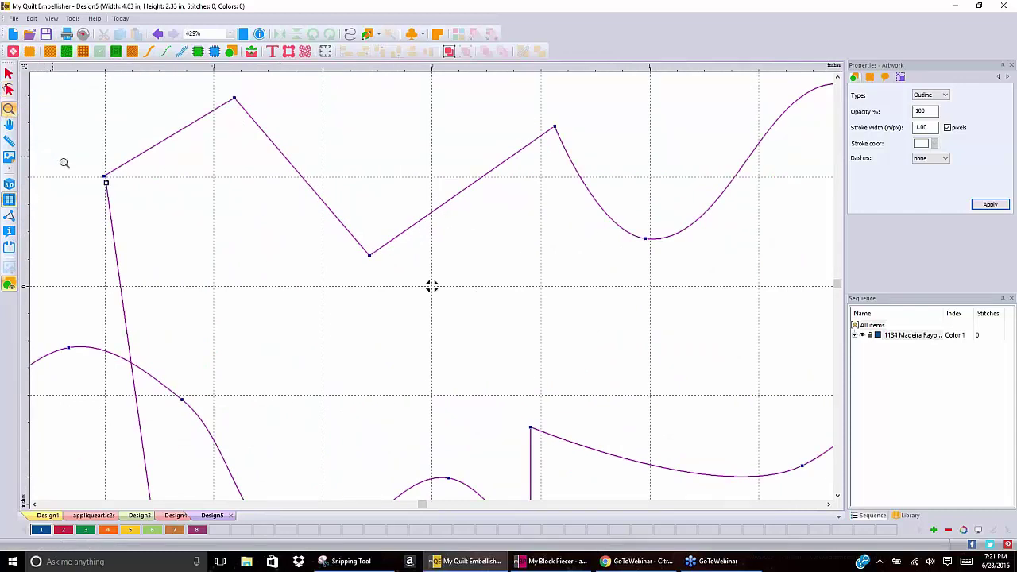
{"action": "left_click", "coordinate": [105, 183]}
{"action": "left_click", "coordinate": [99, 178]}
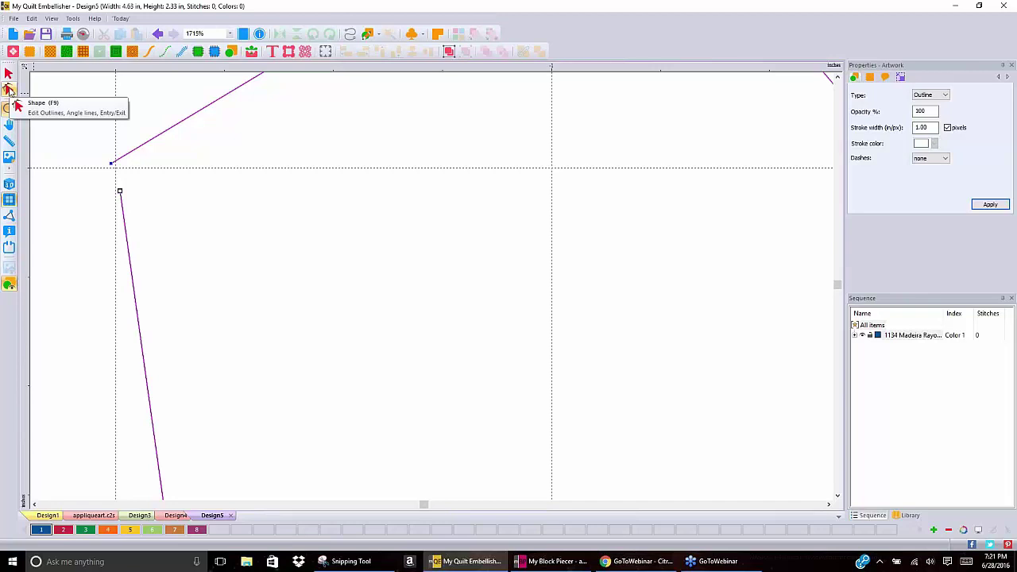
{"action": "left_click", "coordinate": [9, 89]}
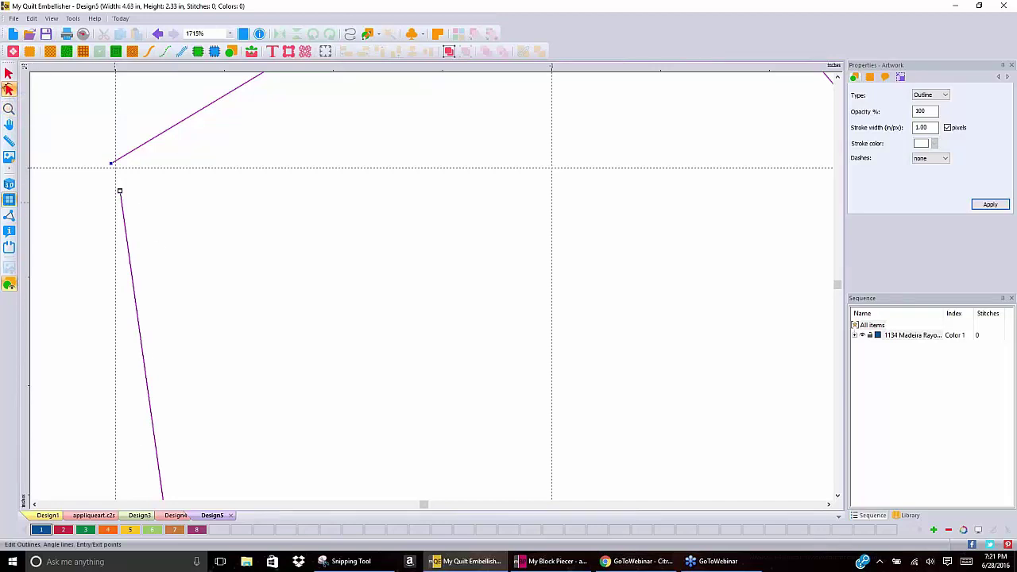
{"action": "right_click", "coordinate": [126, 236]}
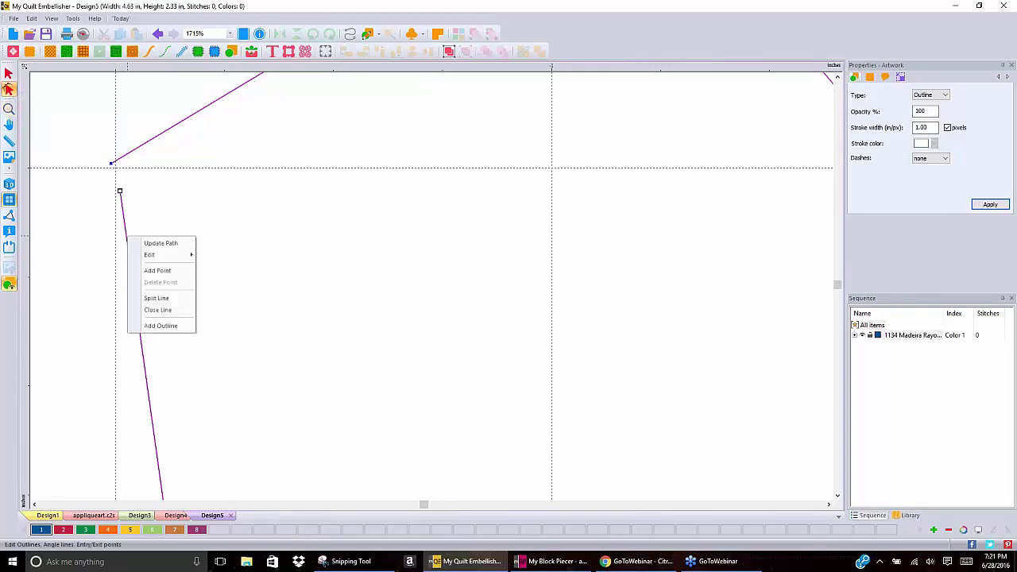
{"action": "left_click", "coordinate": [177, 311]}
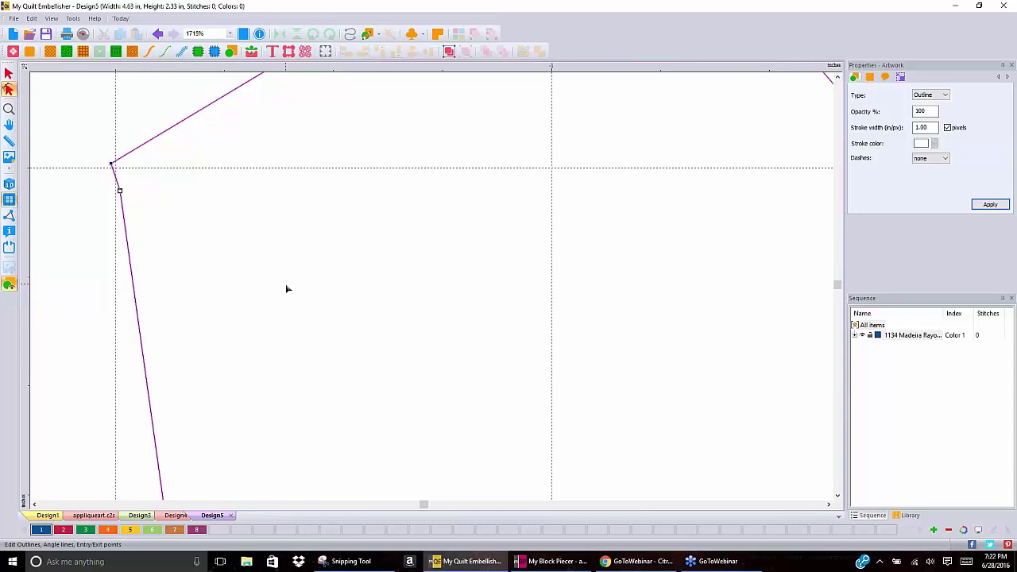
{"action": "scroll", "coordinate": [287, 289], "scroll_direction": "down", "scroll_amount": 5}
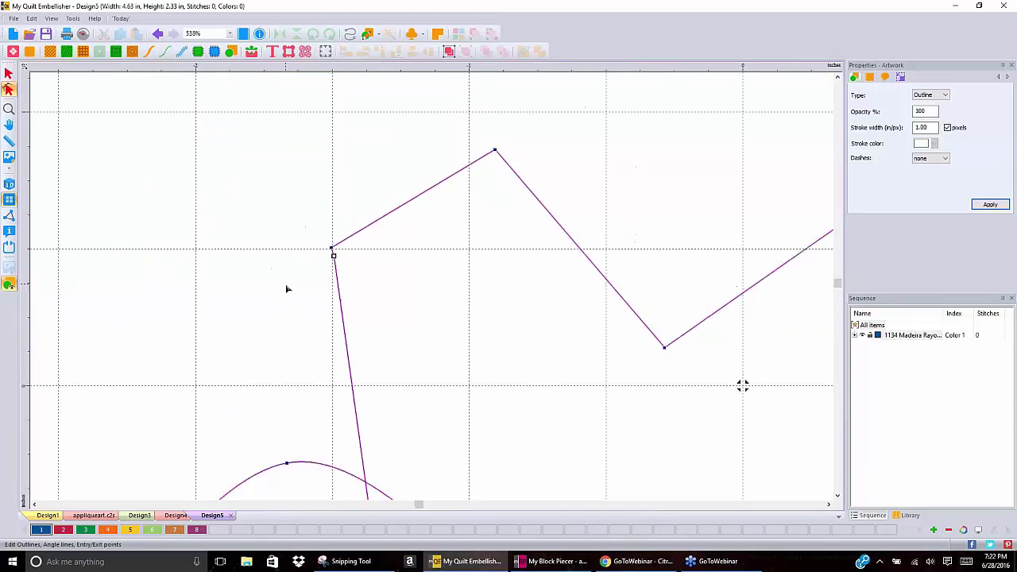
{"action": "scroll", "coordinate": [288, 289], "scroll_direction": "down", "scroll_amount": 2}
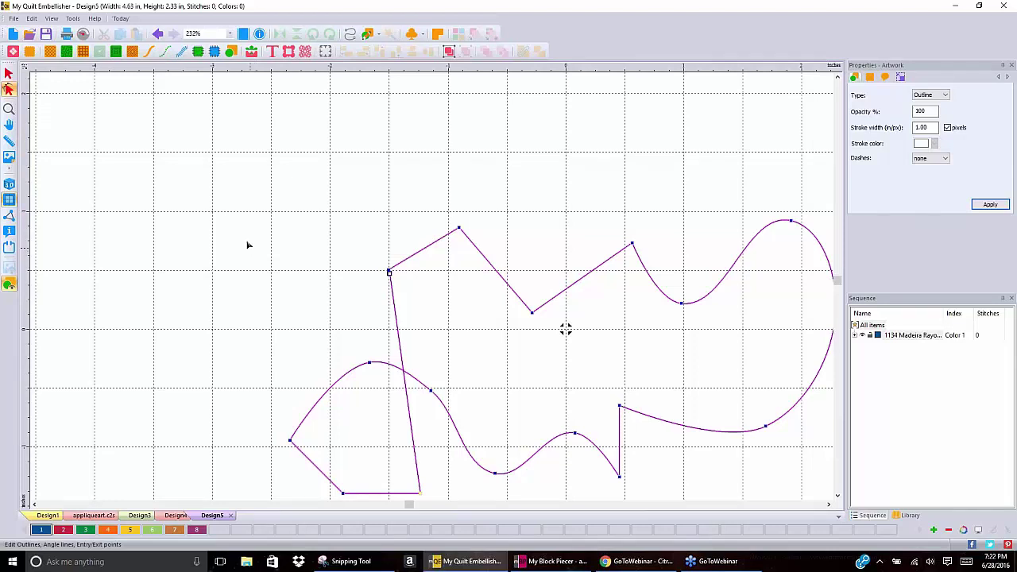
Create a new blank design and show its grid
{"action": "left_click", "coordinate": [13, 35]}
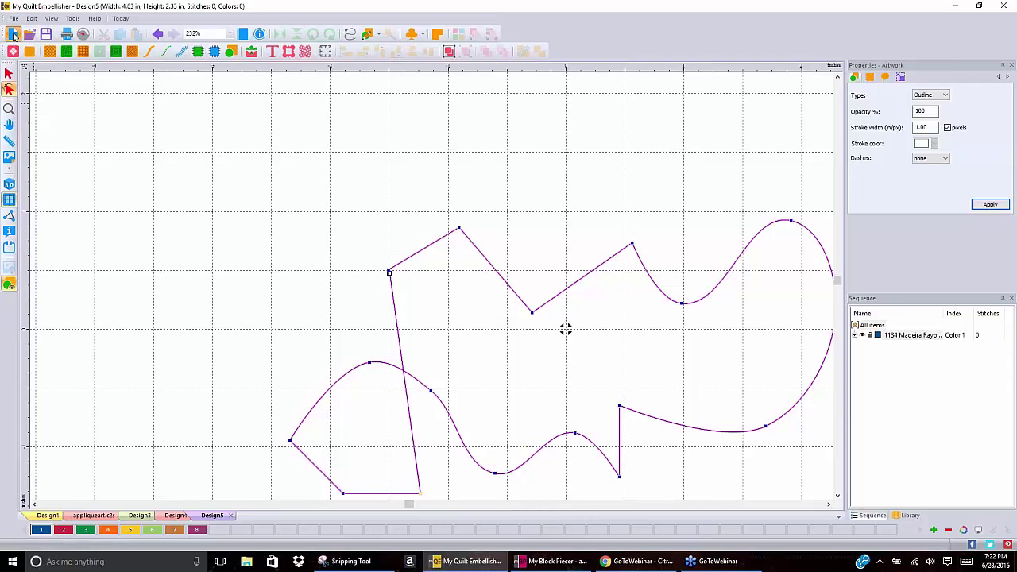
{"action": "left_click", "coordinate": [9, 201]}
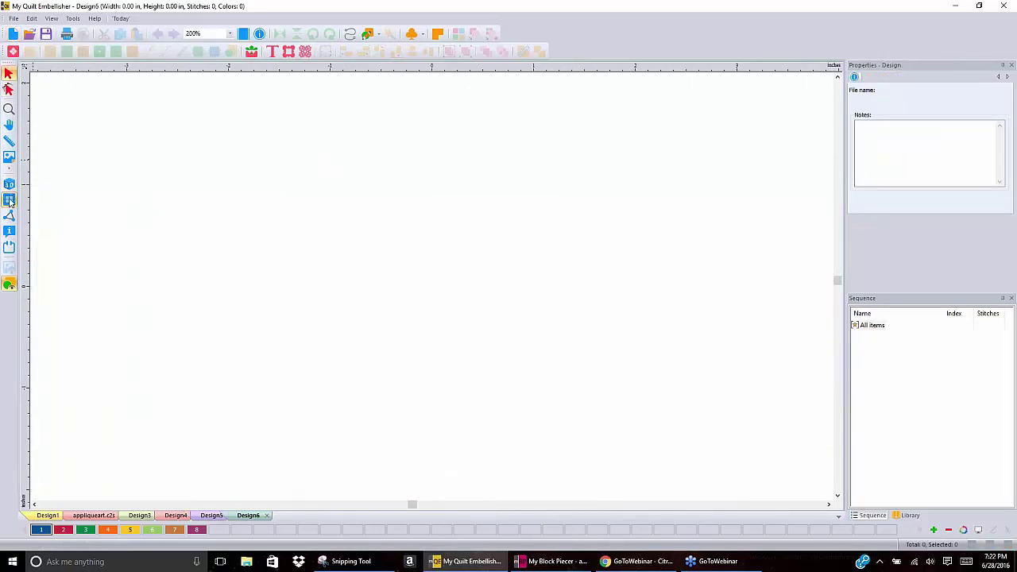
{"action": "left_click", "coordinate": [9, 201]}
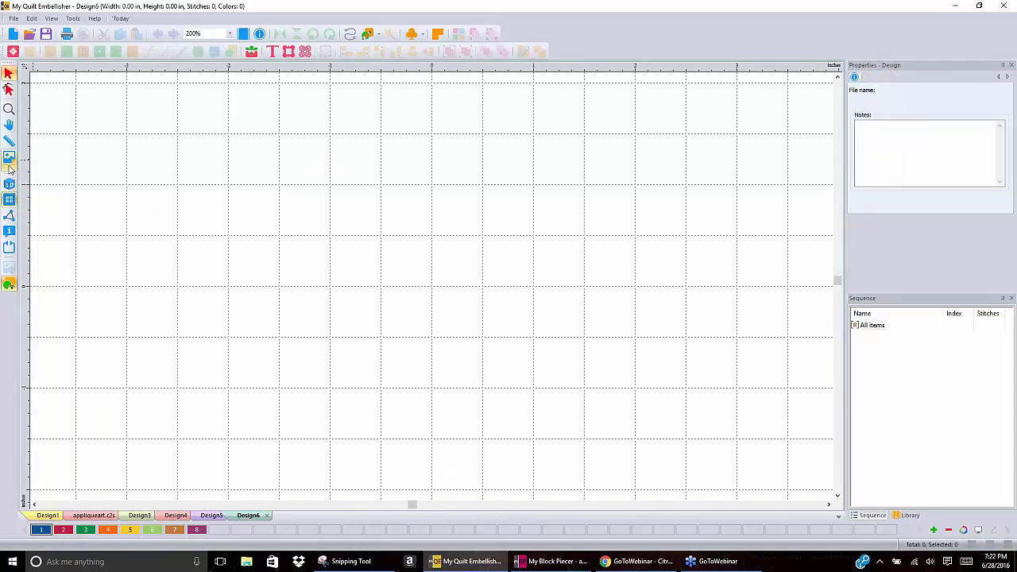
Load the pink, red and green quilt block image from the Images folder as the backdrop
{"action": "left_click", "coordinate": [9, 158]}
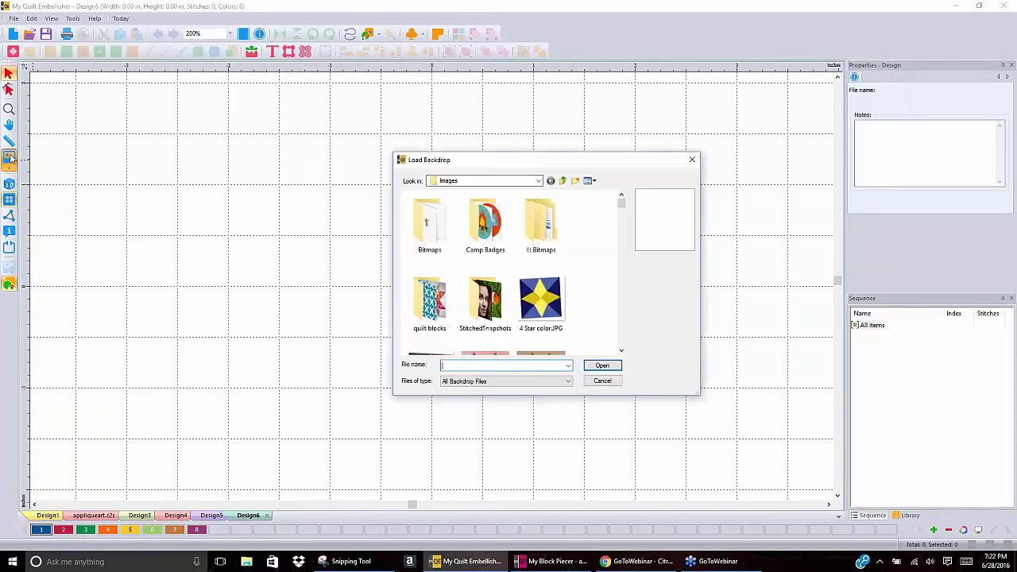
{"action": "mouse_move", "coordinate": [623, 207]}
{"action": "left_mouse_down"}
{"action": "mouse_move", "coordinate": [623, 216]}
{"action": "mouse_move", "coordinate": [622, 206]}
{"action": "left_mouse_up"}
{"action": "left_click", "coordinate": [486, 272]}
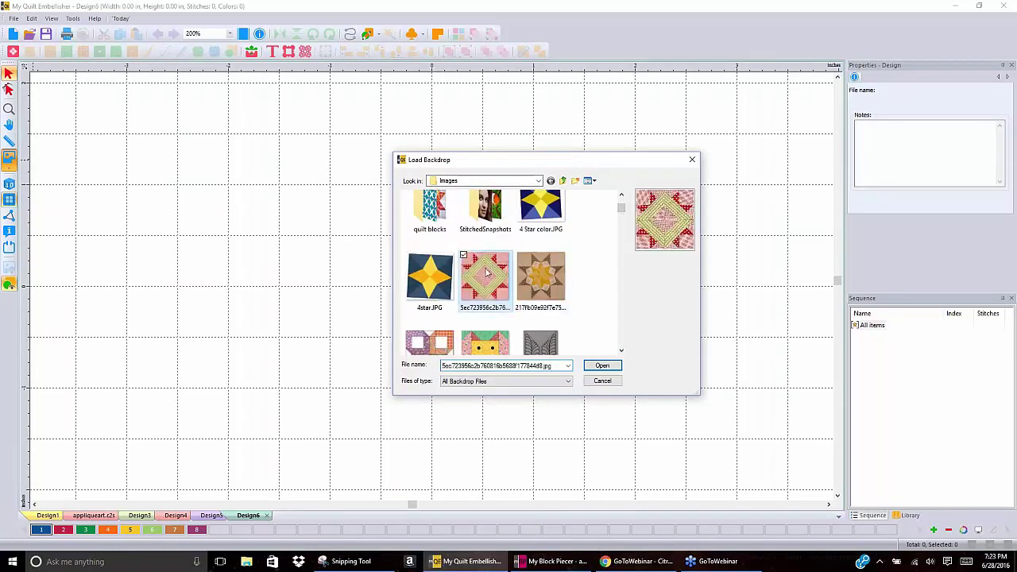
{"action": "left_click", "coordinate": [603, 367]}
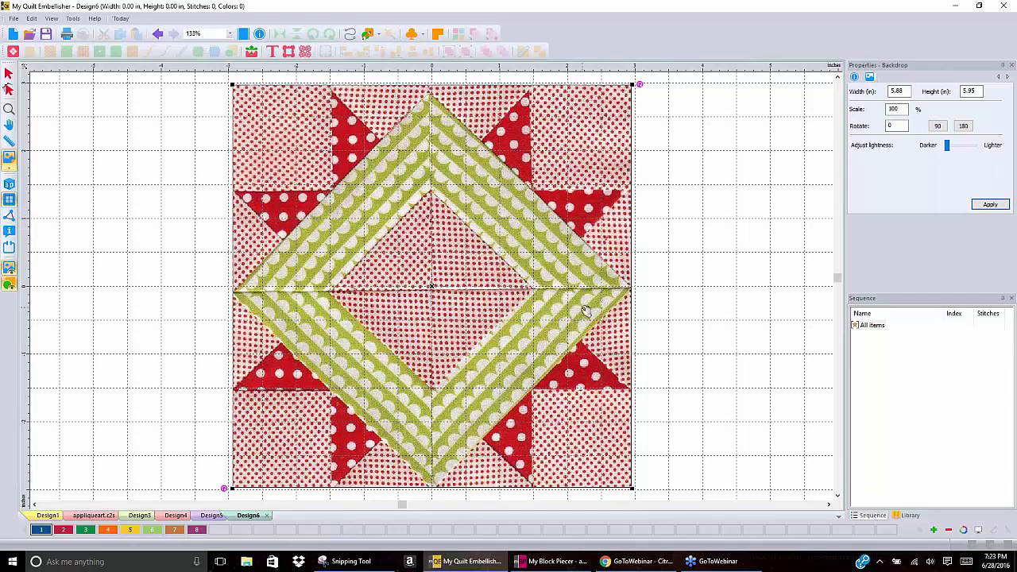
Draw a rectangle artwork, about 1.50 by 1.55 in, over the quilt block's upper-right corner square
{"action": "left_click", "coordinate": [380, 35]}
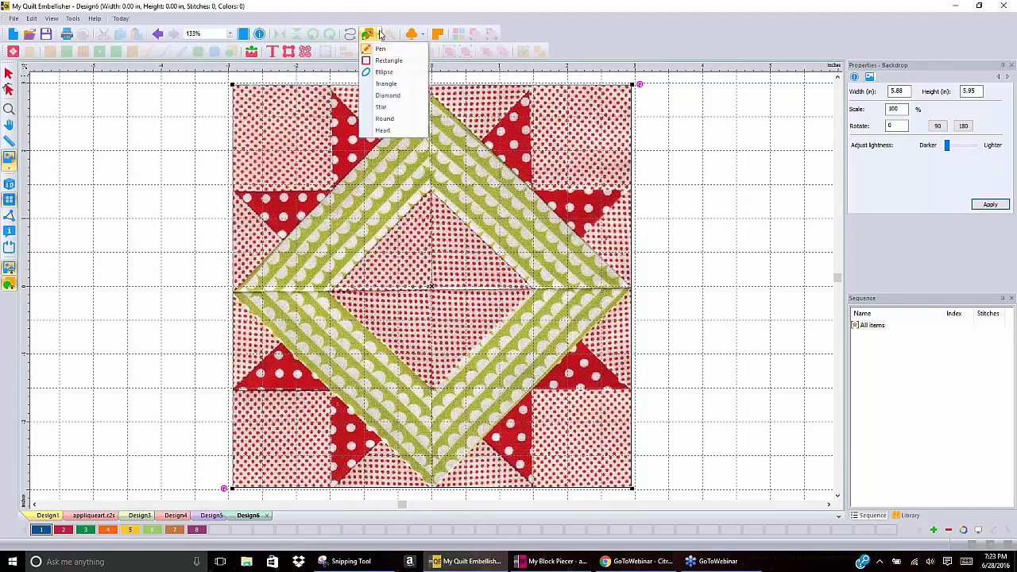
{"action": "left_click", "coordinate": [386, 62]}
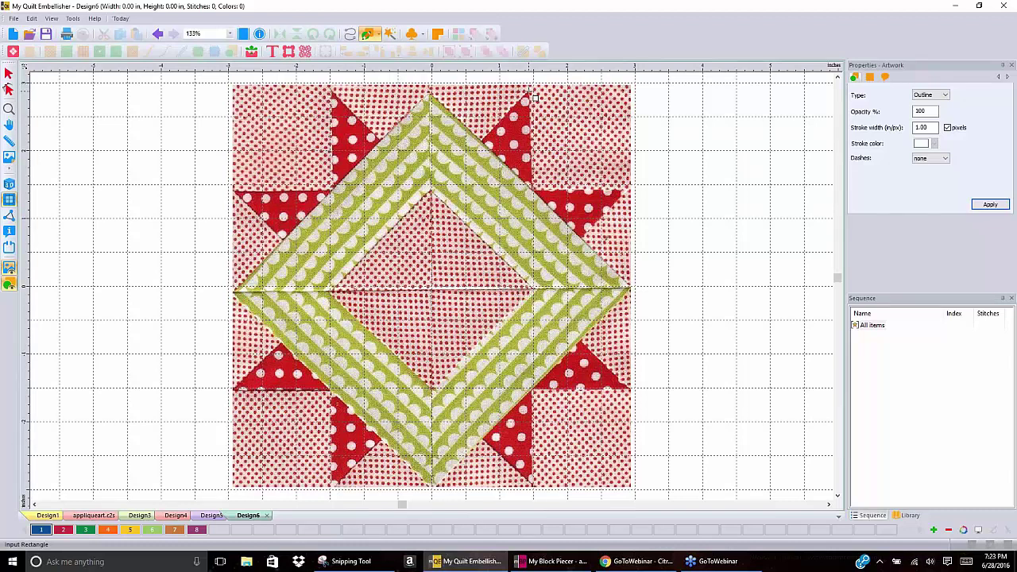
{"action": "left_click_drag", "start_coordinate": [564, 120], "coordinate": [638, 196]}
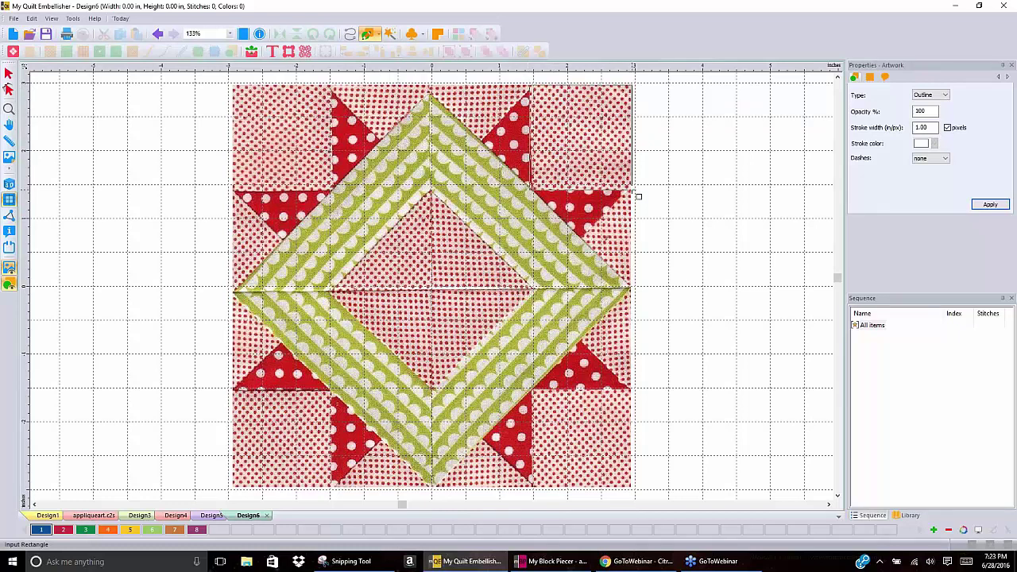
{"action": "key", "text": "Return"}
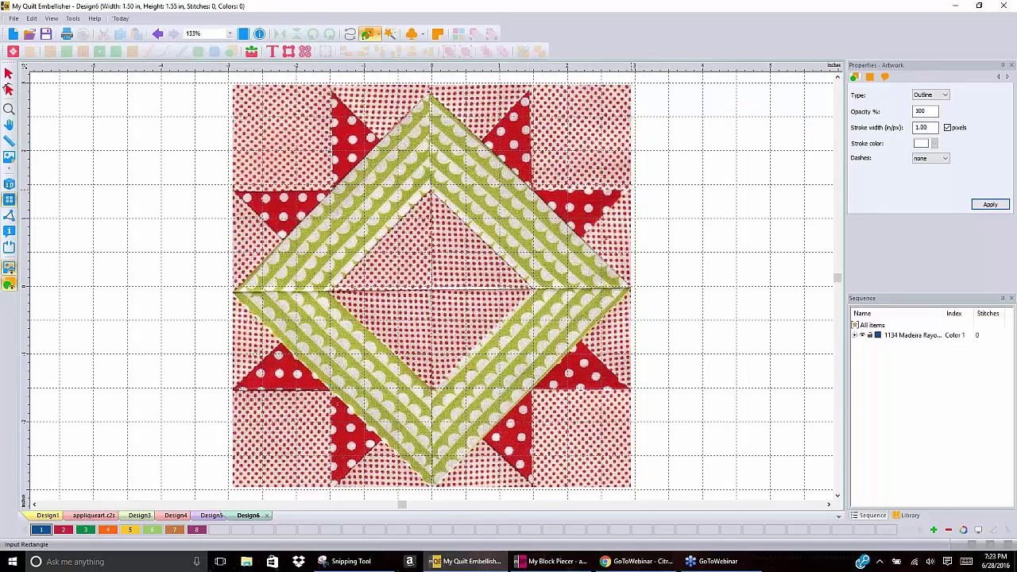
Set the corner rectangle's artwork type to Fill and its opacity to 50%, and deselect it
{"action": "left_click", "coordinate": [9, 72]}
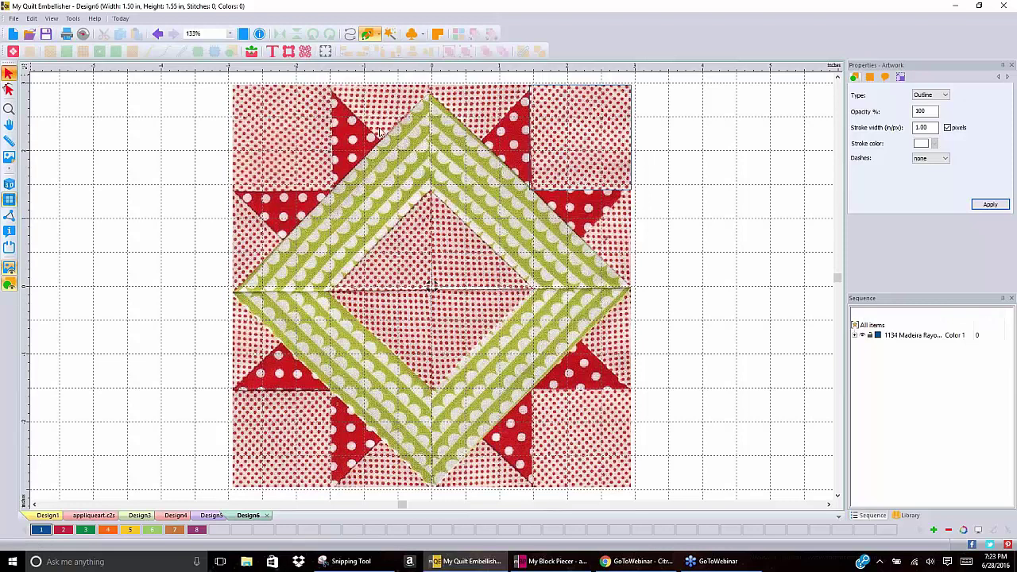
{"action": "left_click", "coordinate": [580, 136]}
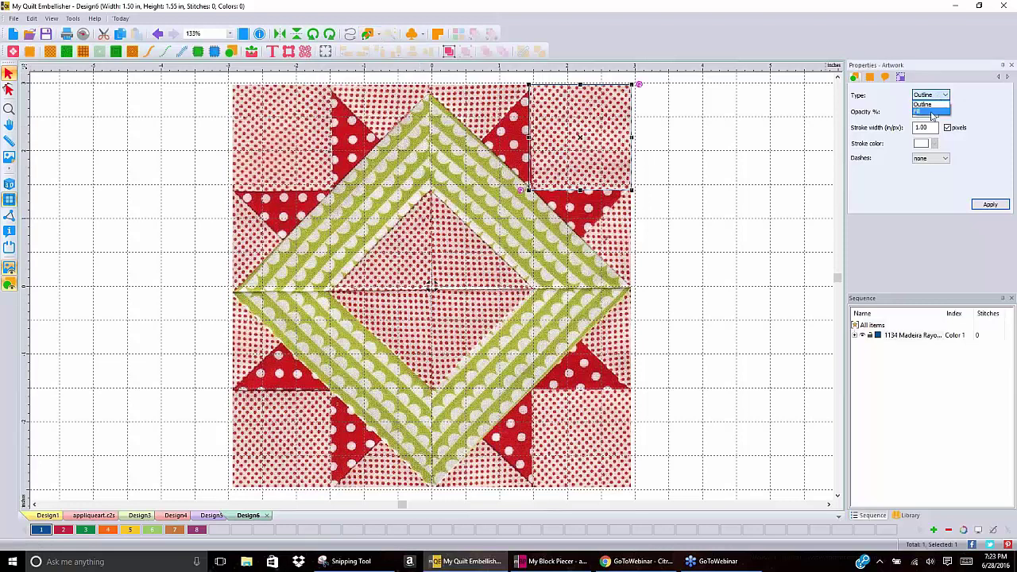
{"action": "left_click", "coordinate": [930, 116]}
{"action": "left_click", "coordinate": [989, 203]}
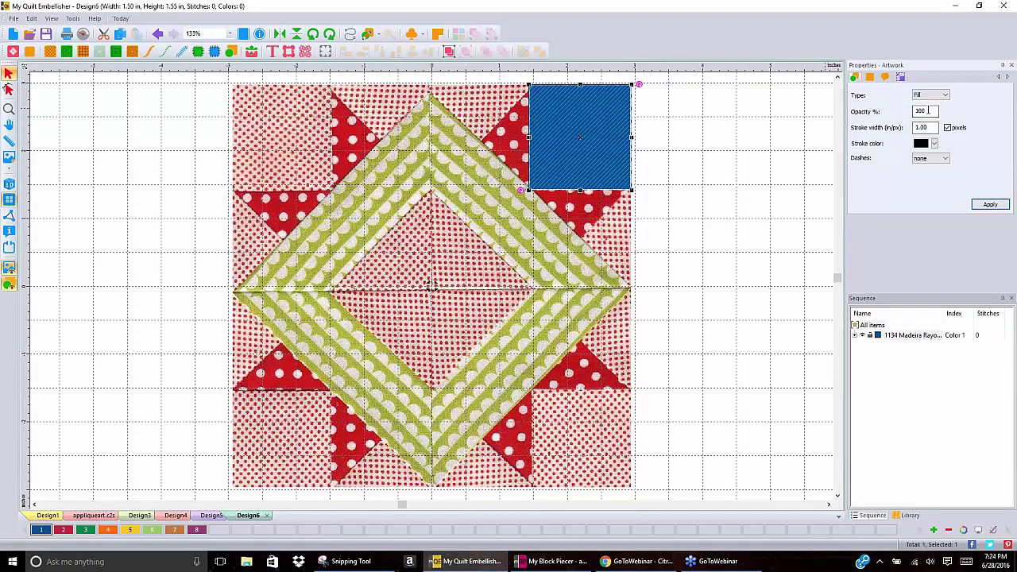
{"action": "left_click_drag", "start_coordinate": [928, 111], "coordinate": [884, 112]}
{"action": "type", "text": "50"}
{"action": "left_click", "coordinate": [991, 205]}
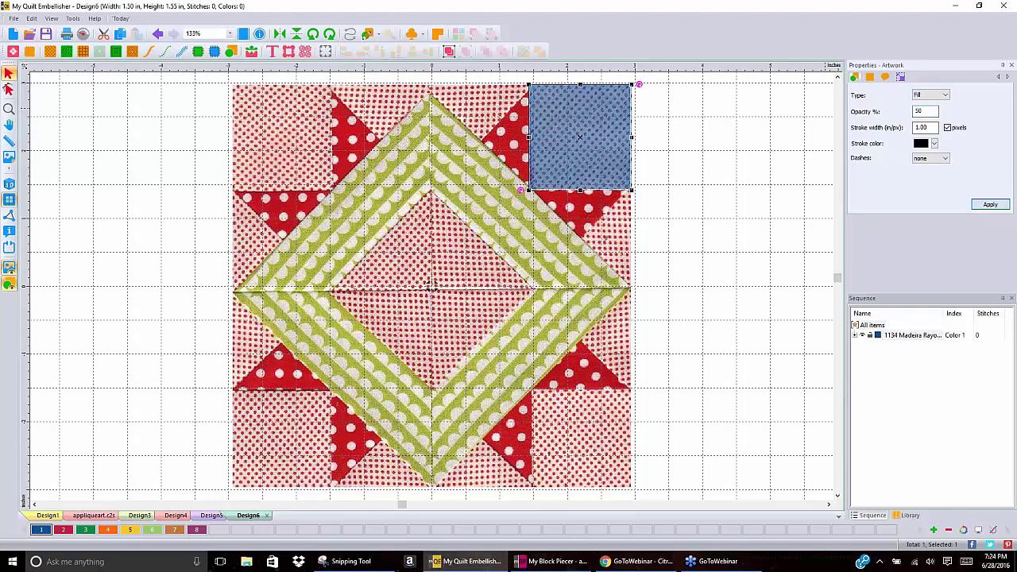
{"action": "left_click", "coordinate": [692, 154]}
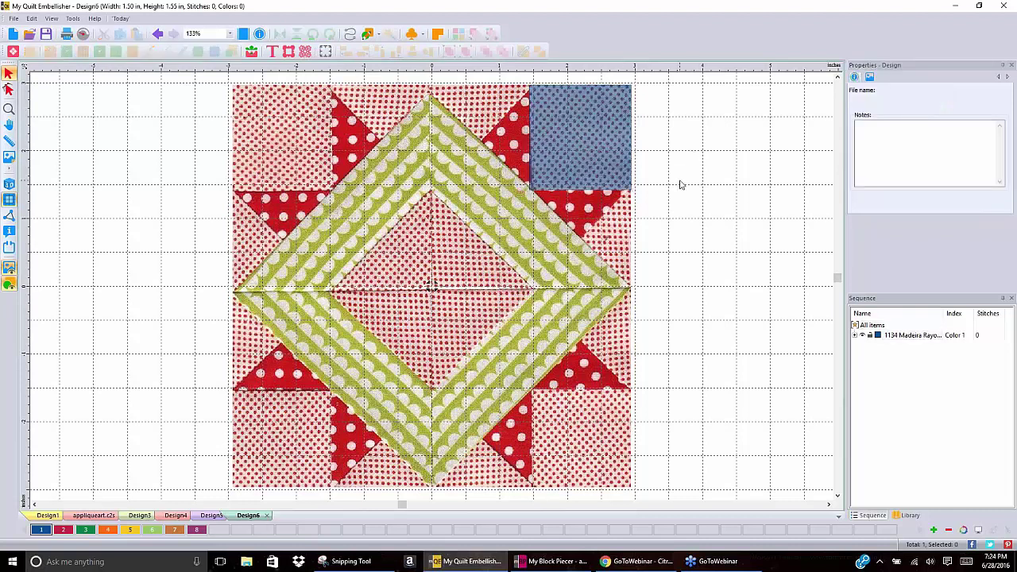
Draw a triangle artwork over the red dotted triangle just below the blue corner square, and select it
{"action": "left_click", "coordinate": [377, 34]}
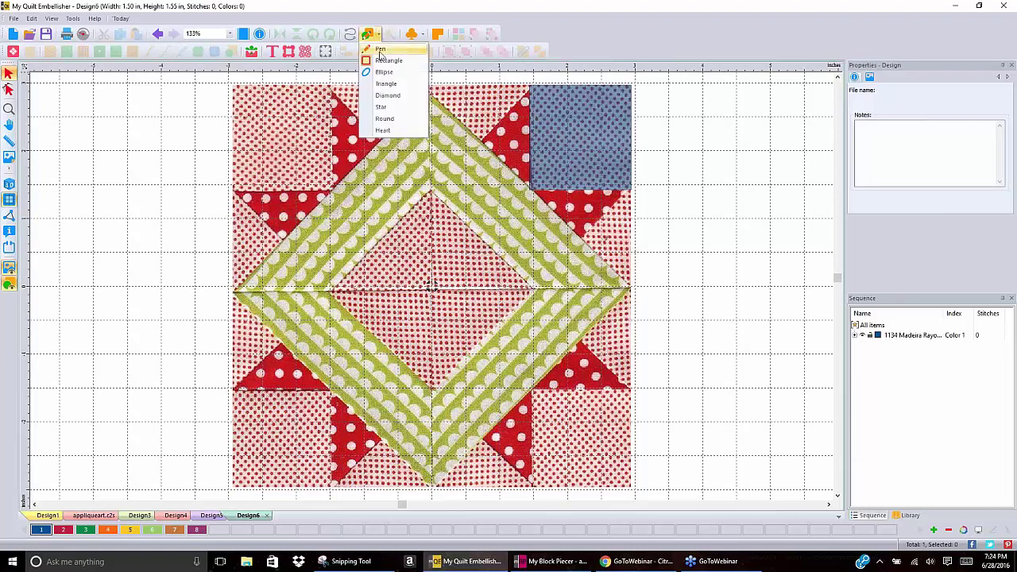
{"action": "left_click", "coordinate": [386, 85]}
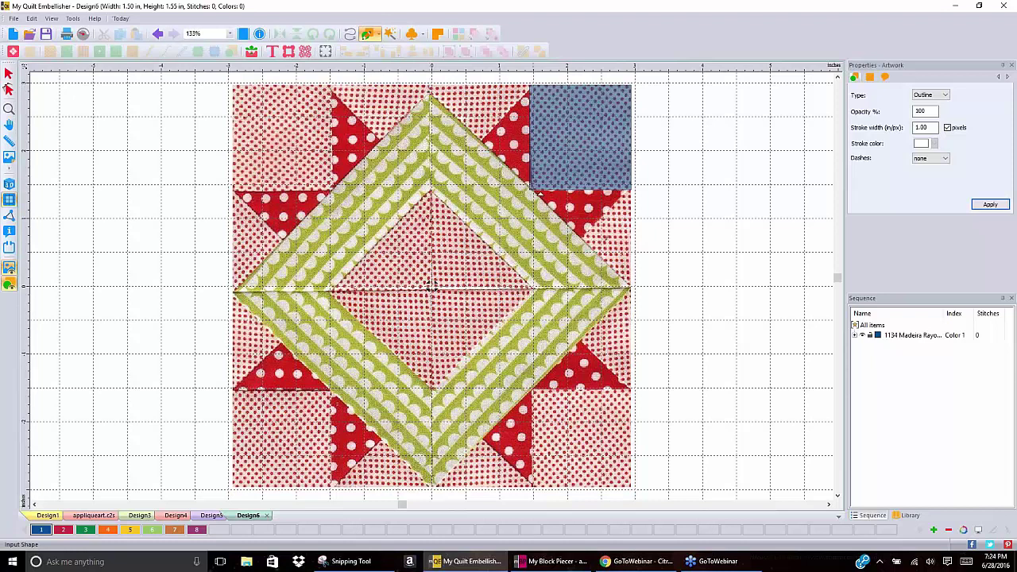
{"action": "left_click_drag", "start_coordinate": [537, 193], "coordinate": [635, 243]}
{"action": "left_click", "coordinate": [8, 73]}
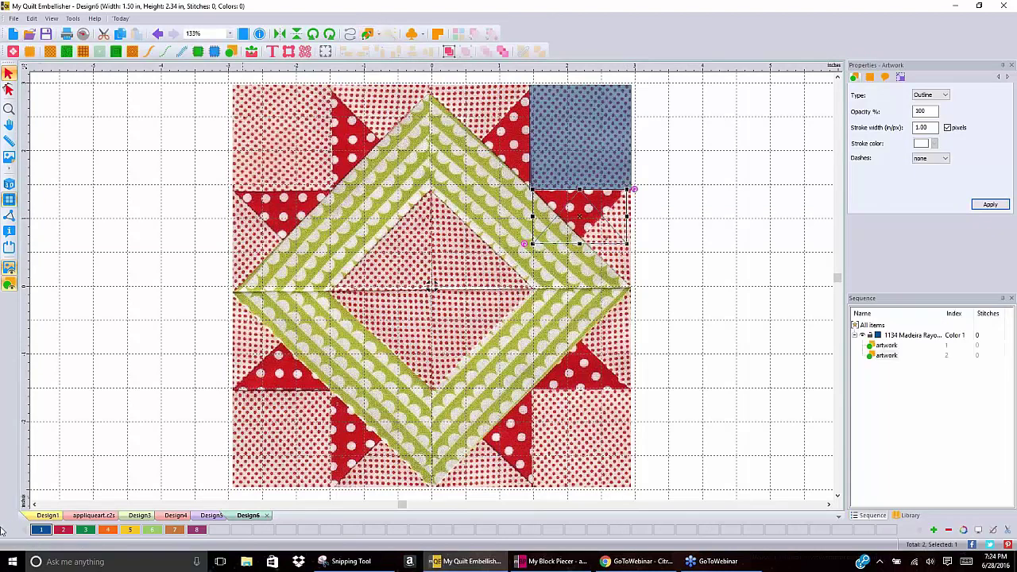
Recolour the triangle with palette colour 2 (red), set its artwork type to Fill and its opacity to 50%
{"action": "left_click", "coordinate": [62, 530]}
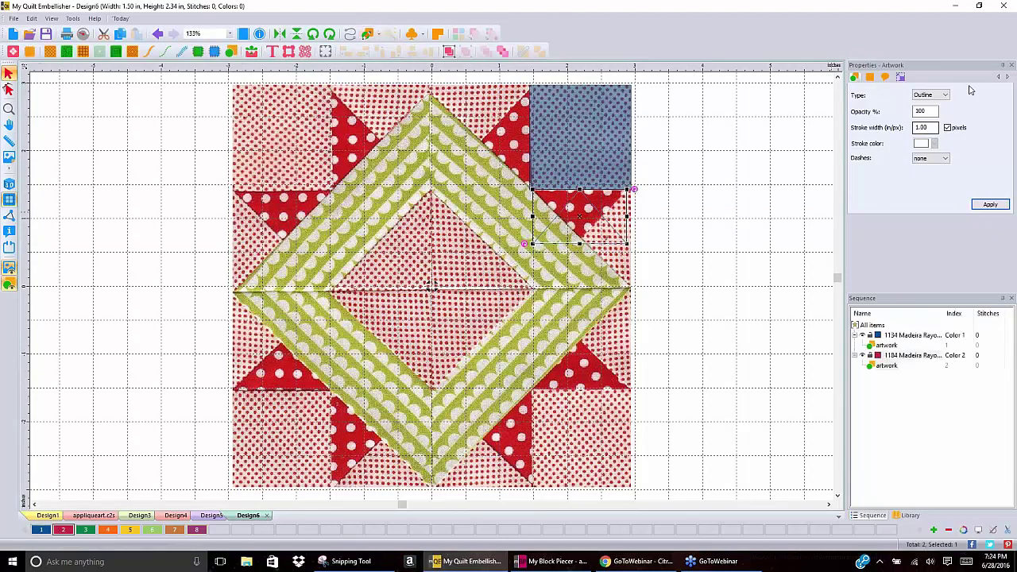
{"action": "left_click", "coordinate": [946, 95]}
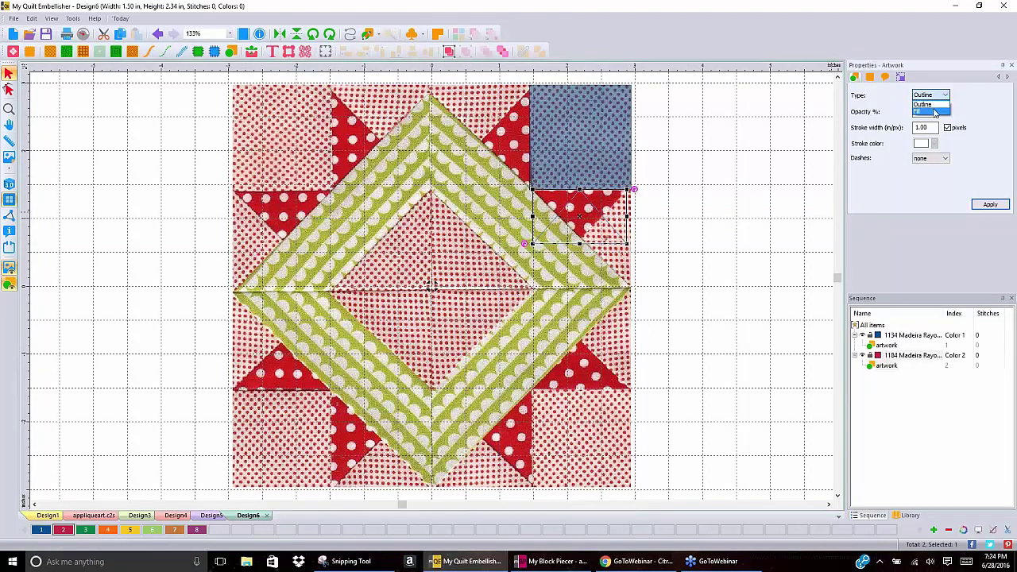
{"action": "left_click", "coordinate": [924, 111]}
{"action": "double_click", "coordinate": [922, 112]}
{"action": "type", "text": "50"}
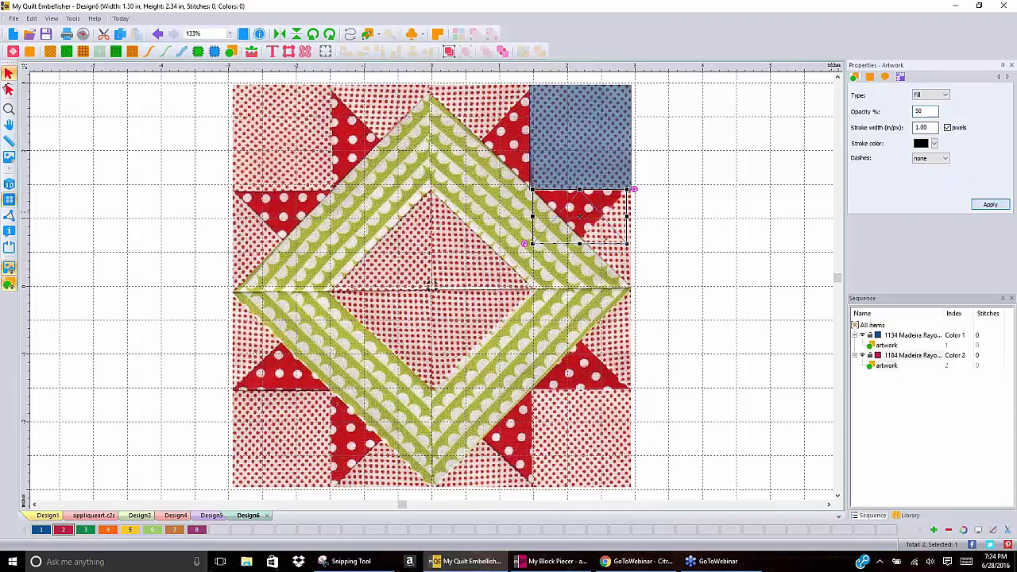
{"action": "left_click", "coordinate": [990, 205]}
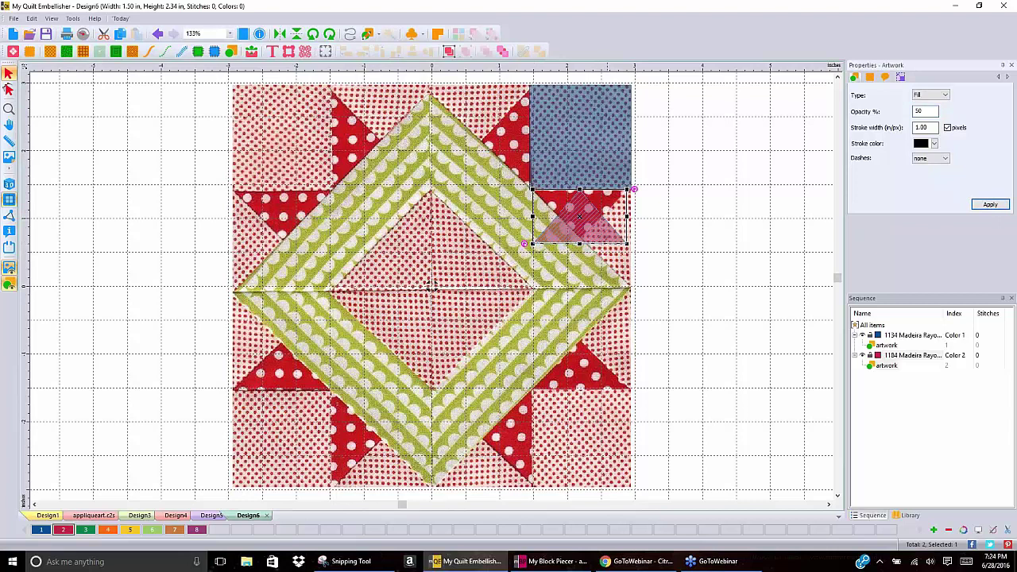
Reshape the triangle's points to match the downward-pointing red triangle of the quilt block, and deselect it
{"action": "left_click", "coordinate": [10, 90]}
{"action": "left_click", "coordinate": [8, 90]}
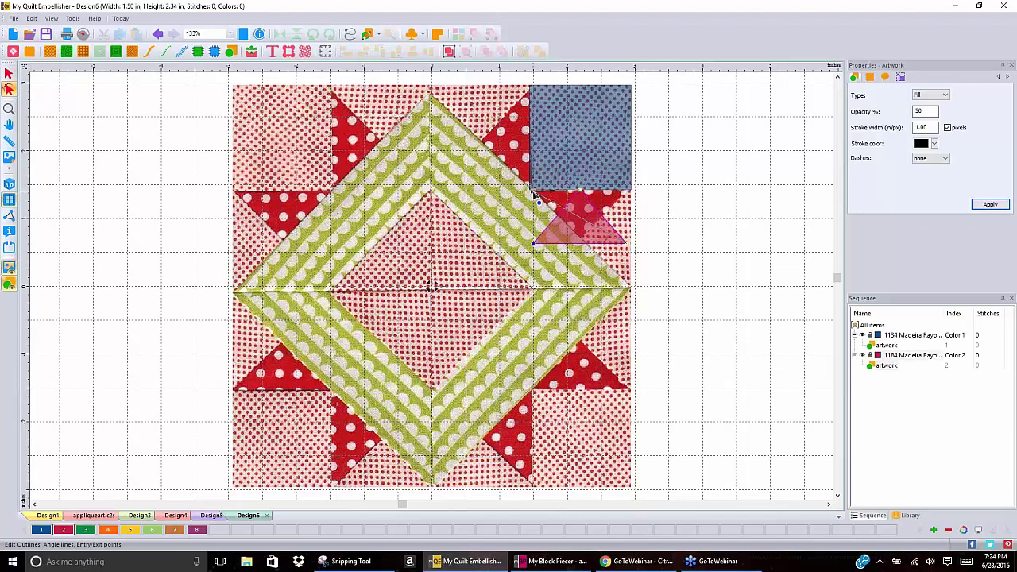
{"action": "left_click_drag", "start_coordinate": [532, 194], "coordinate": [631, 199]}
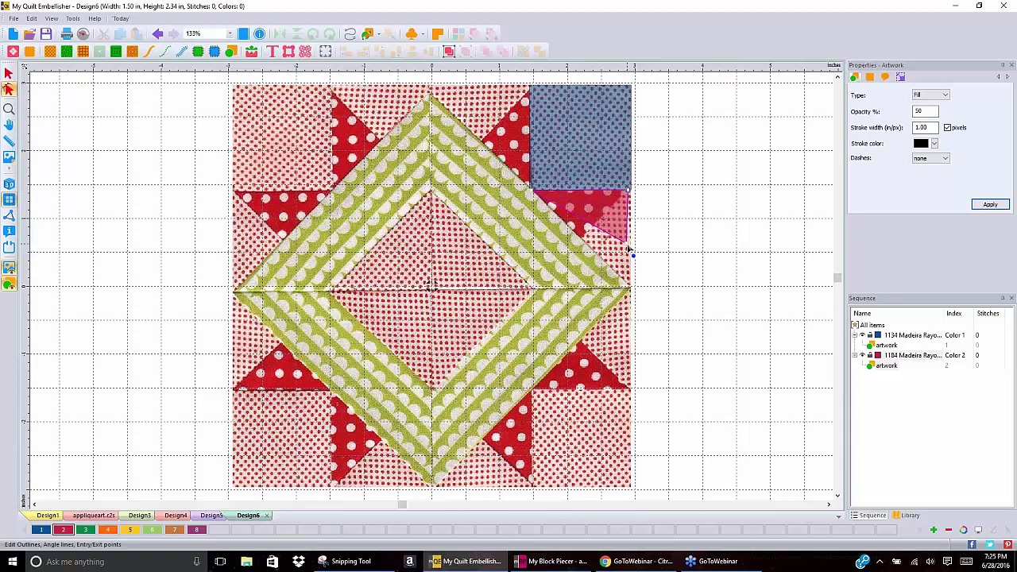
{"action": "left_click_drag", "start_coordinate": [626, 249], "coordinate": [582, 236]}
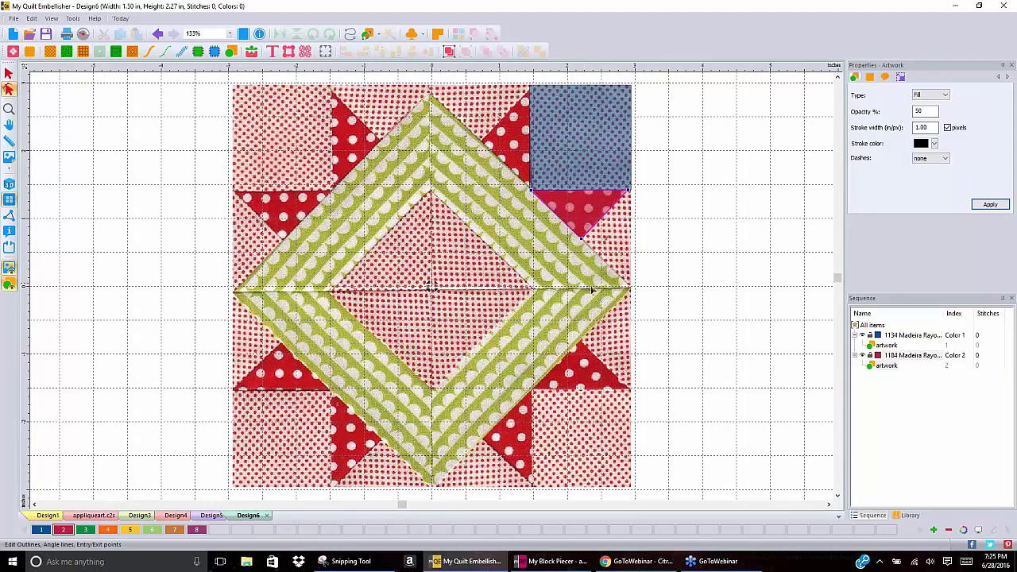
{"action": "left_click", "coordinate": [712, 184]}
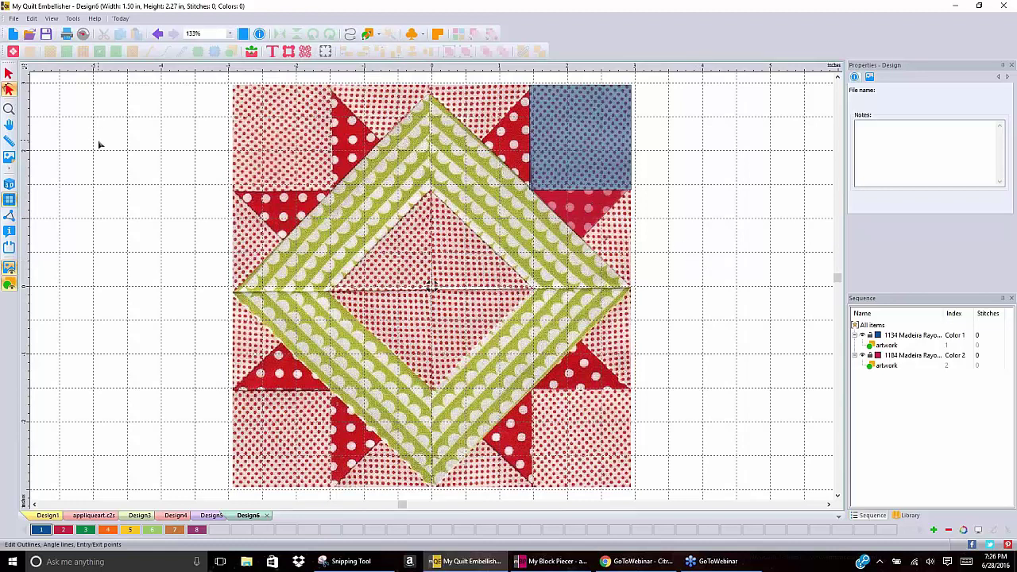
Create a new blank design, load Butterfly.BMP from the Images folder as its backdrop, and deselect the image
{"action": "left_click", "coordinate": [15, 35]}
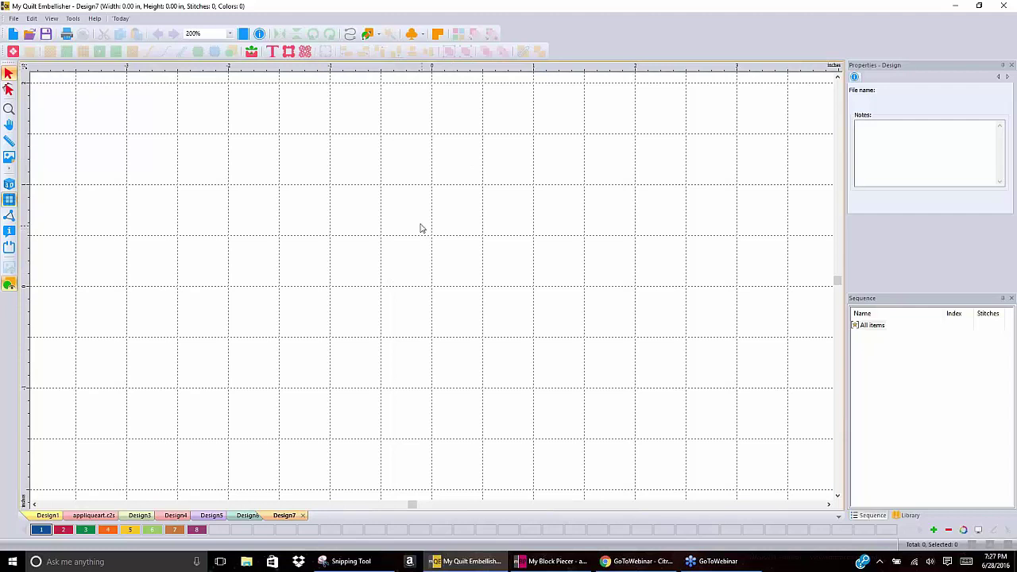
{"action": "left_click", "coordinate": [9, 158]}
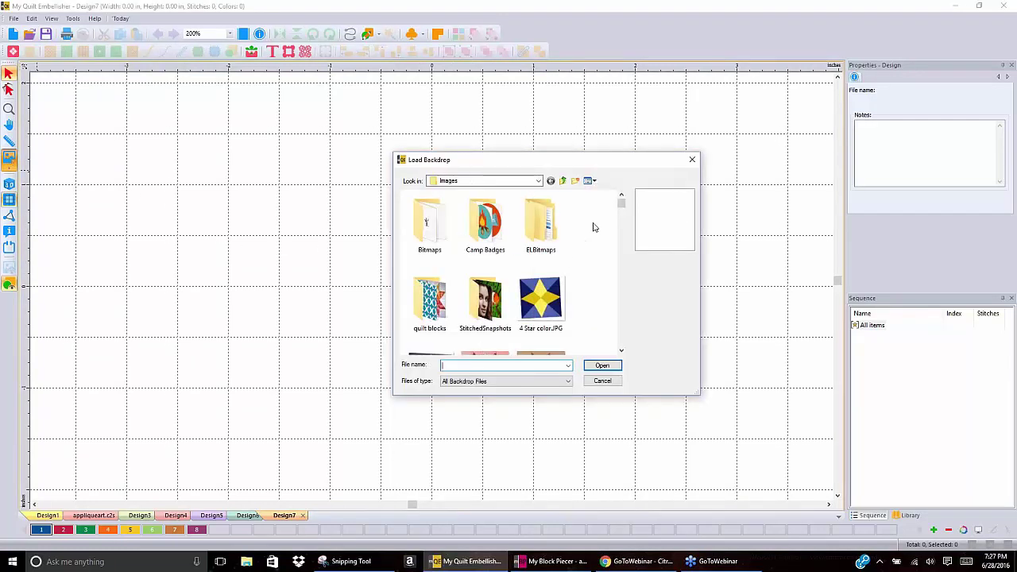
{"action": "left_click_drag", "start_coordinate": [625, 209], "coordinate": [627, 264]}
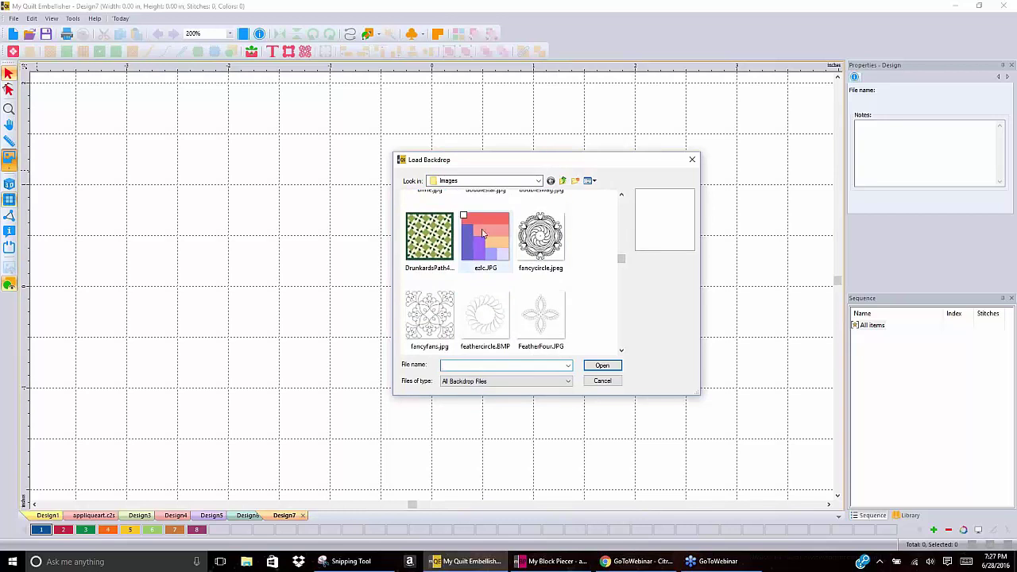
{"action": "left_click_drag", "start_coordinate": [623, 259], "coordinate": [623, 248]}
{"action": "left_click", "coordinate": [537, 262]}
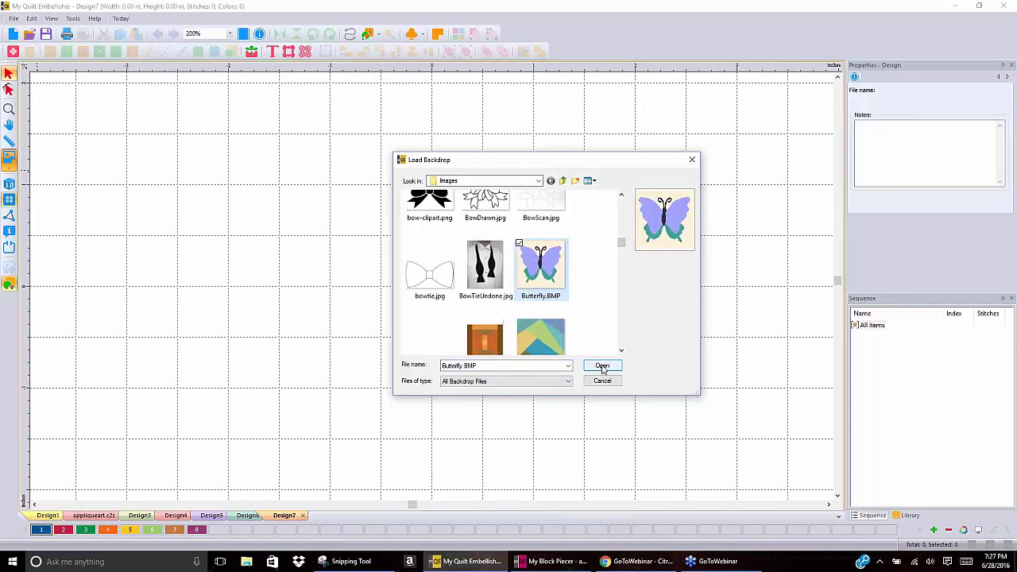
{"action": "left_click", "coordinate": [601, 367]}
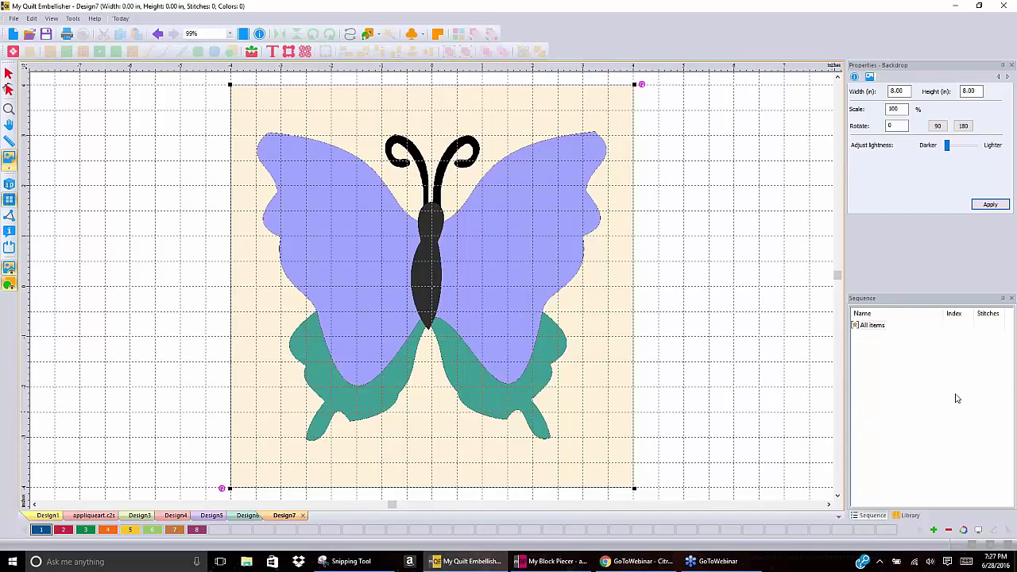
{"action": "left_click", "coordinate": [961, 345]}
Start the Pen artwork tool and choose Fill as its artwork type
{"action": "left_click", "coordinate": [369, 35]}
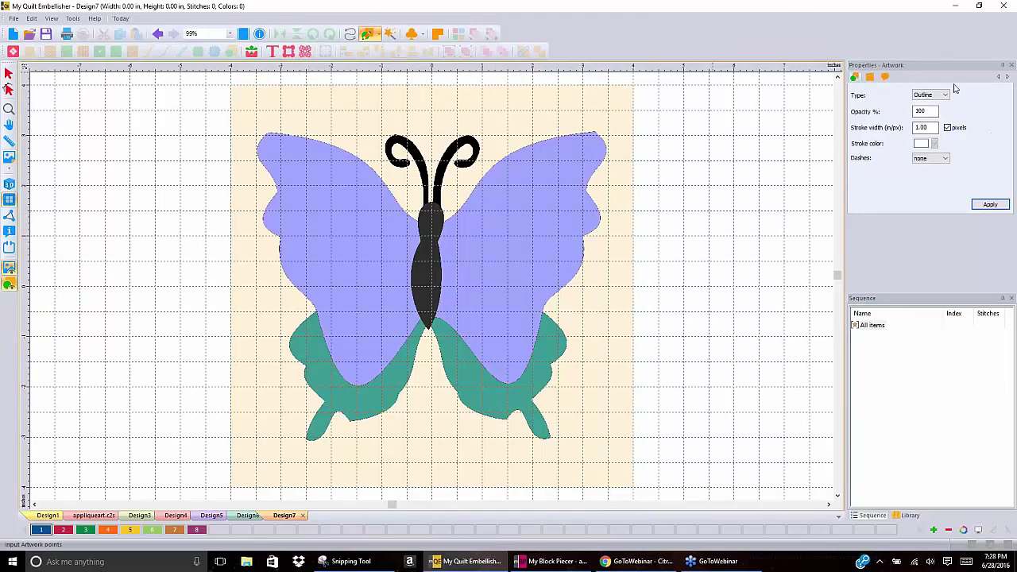
{"action": "left_click", "coordinate": [945, 95]}
{"action": "left_click", "coordinate": [944, 112]}
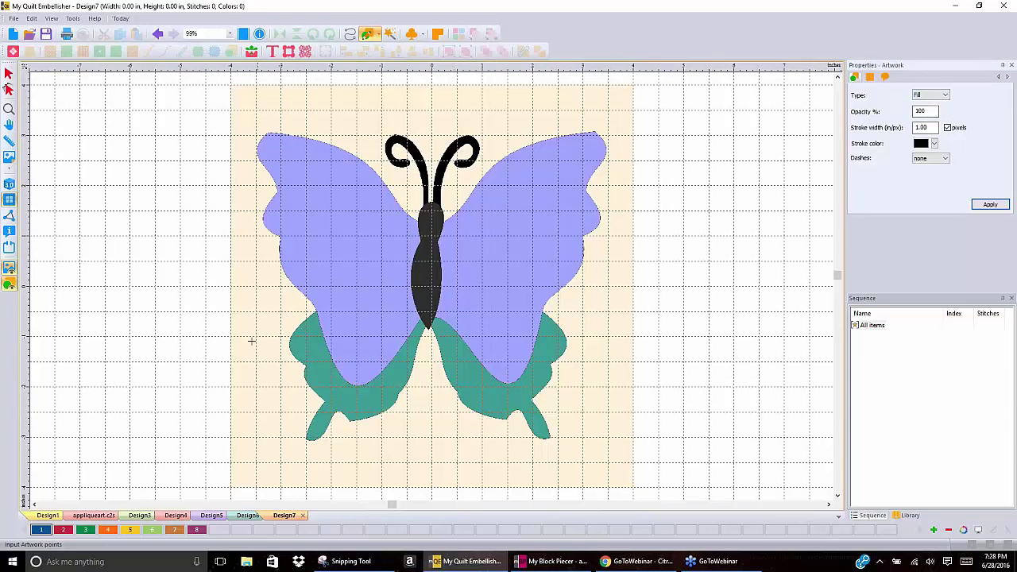
Change palette colour 1 to the Madeira Rayon thread 1311 Larkspur
{"action": "double_click", "coordinate": [41, 530]}
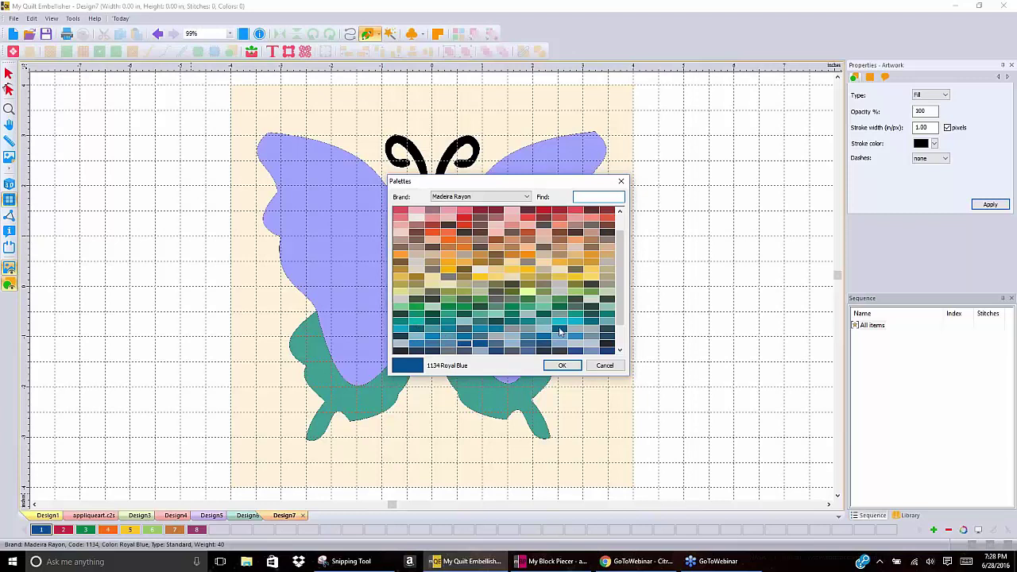
{"action": "scroll", "coordinate": [554, 338], "scroll_direction": "down", "scroll_amount": 2}
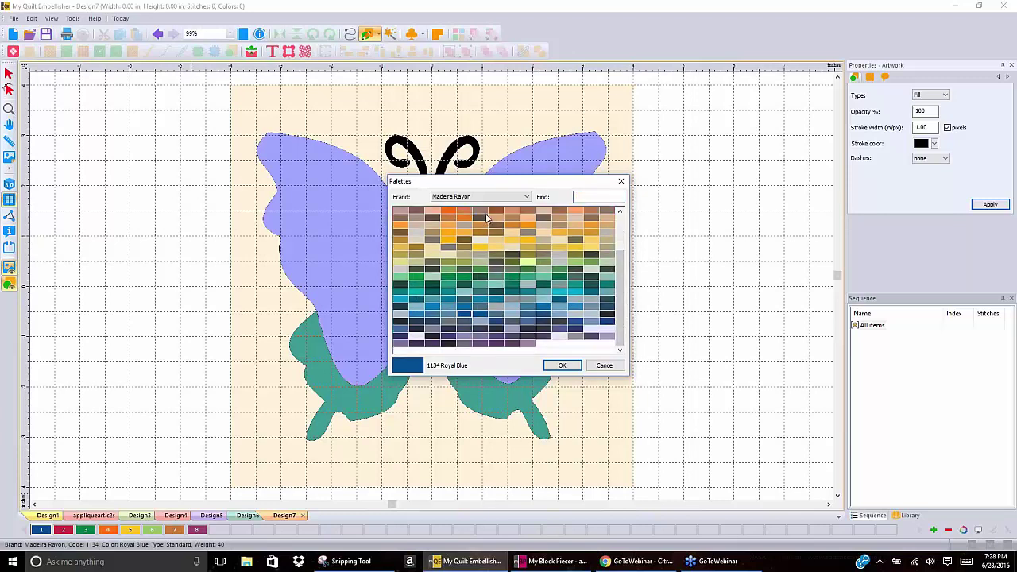
{"action": "left_click", "coordinate": [464, 340]}
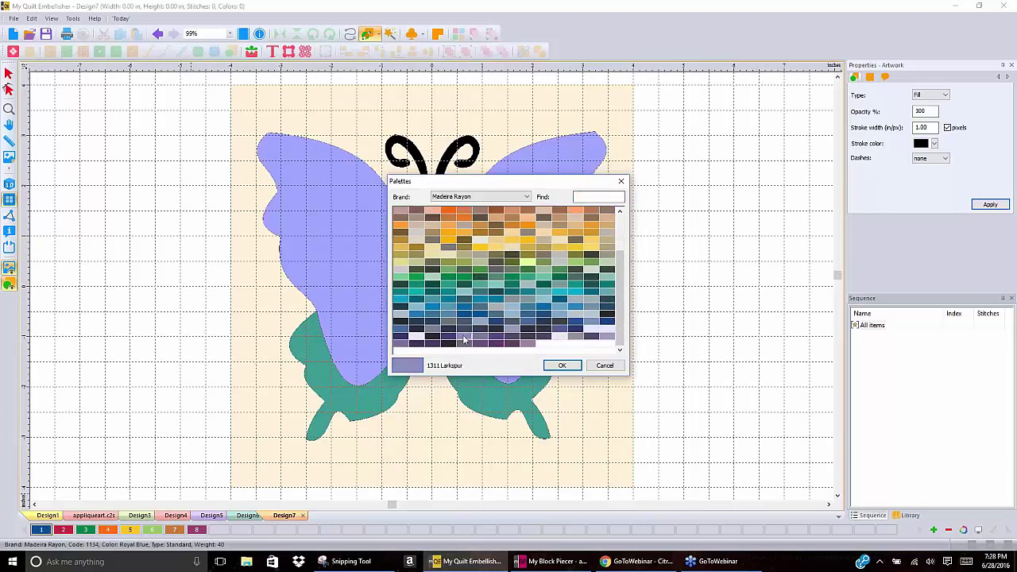
{"action": "left_click", "coordinate": [560, 367]}
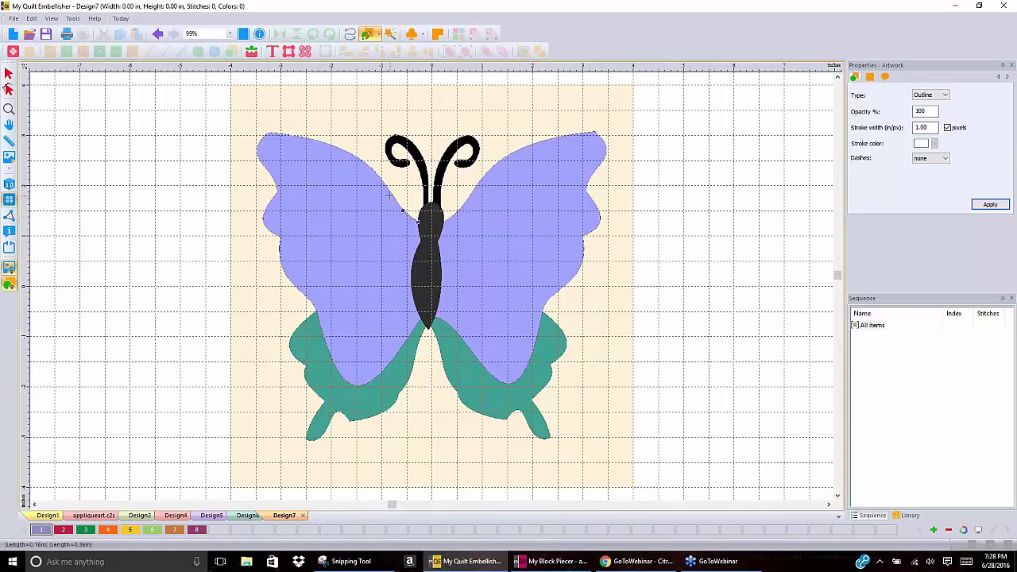
{"action": "left_click", "coordinate": [369, 164]}
{"action": "left_click", "coordinate": [347, 150]}
{"action": "left_click", "coordinate": [308, 139]}
{"action": "left_click", "coordinate": [283, 133]}
{"action": "double_click", "coordinate": [282, 133]}
Auto-trace the butterfly's left purple wing with the Magic Wand and select the resulting artwork
{"action": "left_click", "coordinate": [390, 33]}
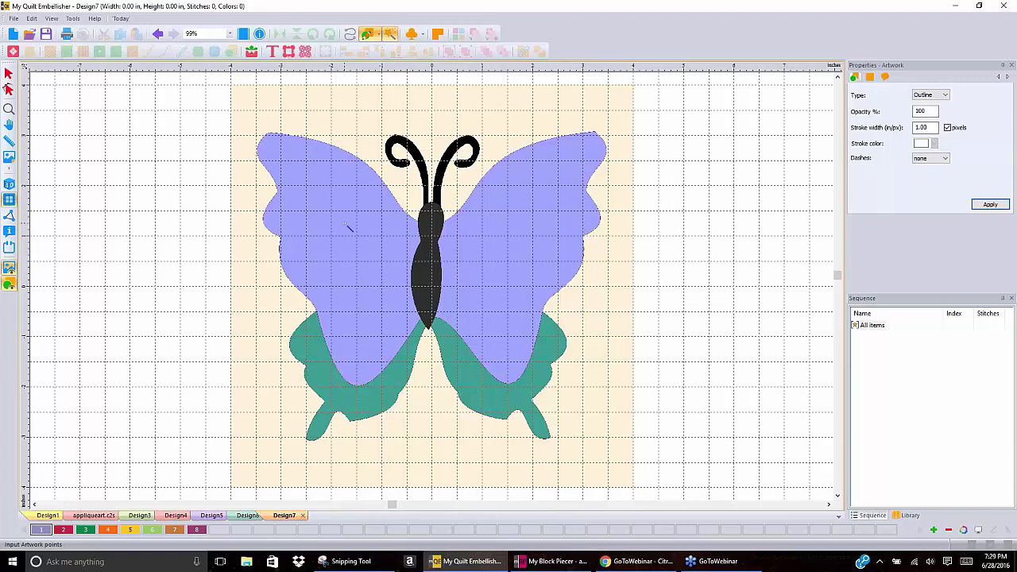
{"action": "left_click", "coordinate": [347, 227]}
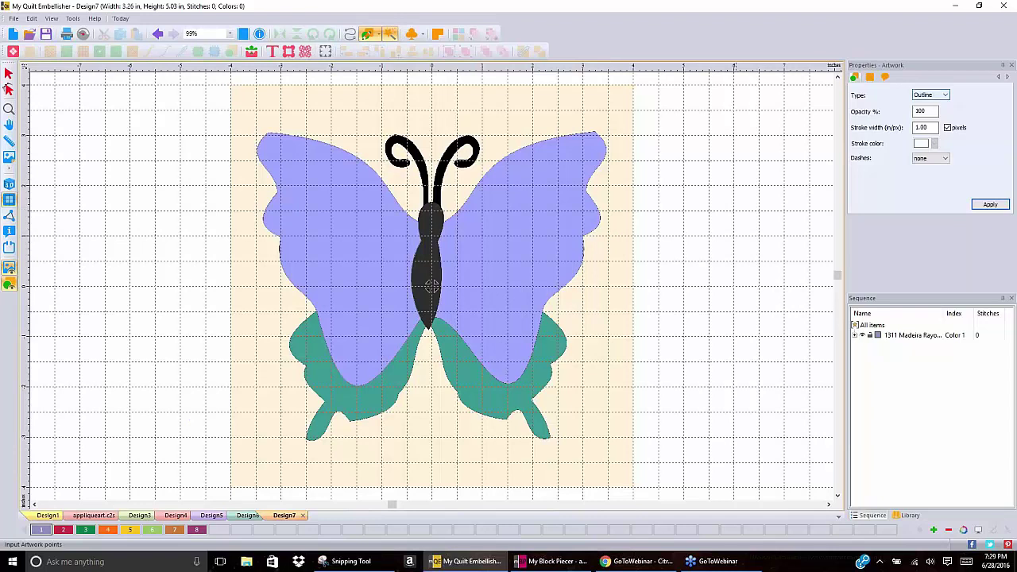
{"action": "left_click", "coordinate": [8, 74]}
{"action": "left_click", "coordinate": [362, 179]}
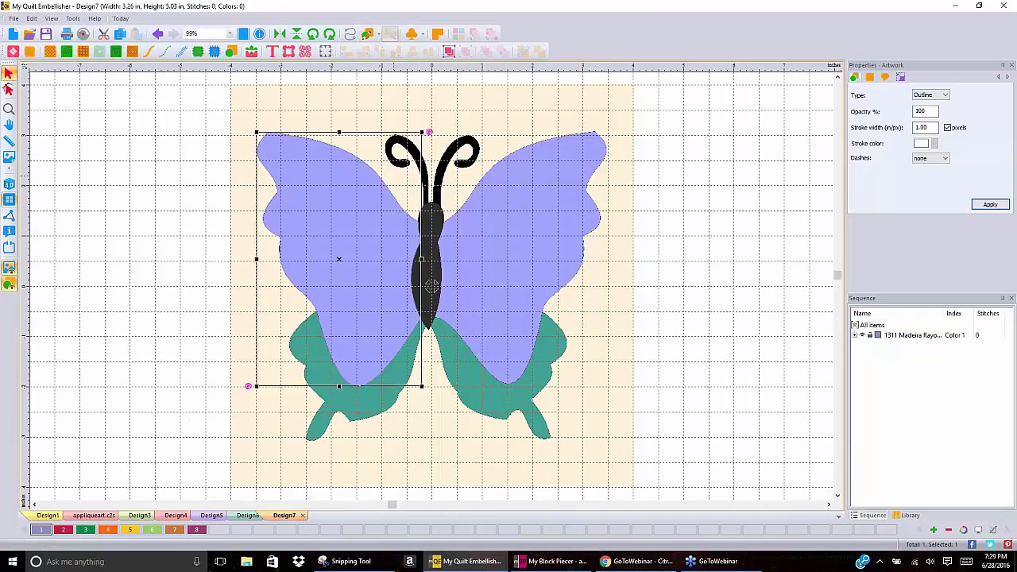
Set the traced left wing's artwork type to Fill and deselect it
{"action": "left_click", "coordinate": [934, 95]}
{"action": "left_click", "coordinate": [935, 111]}
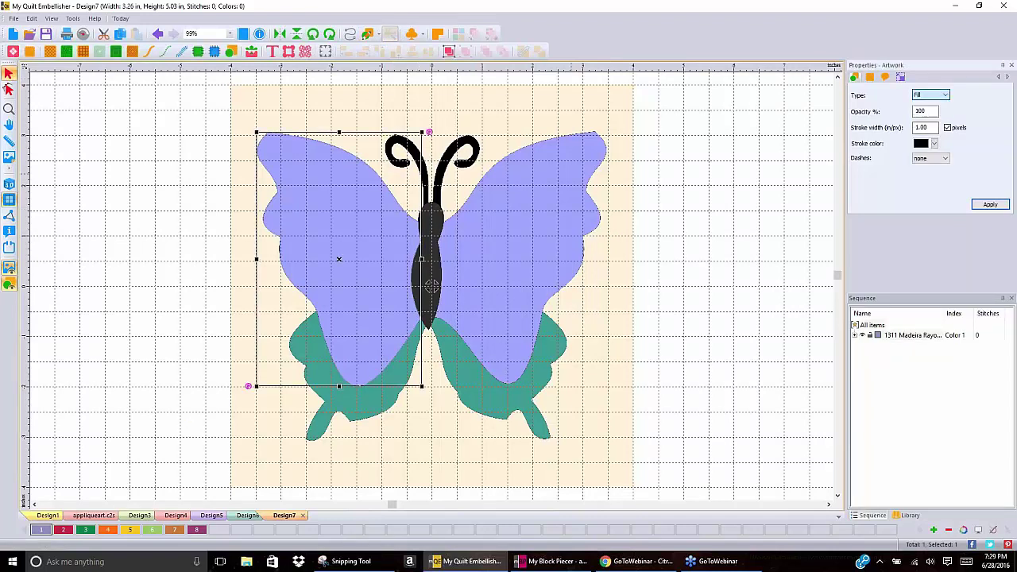
{"action": "left_click", "coordinate": [990, 205]}
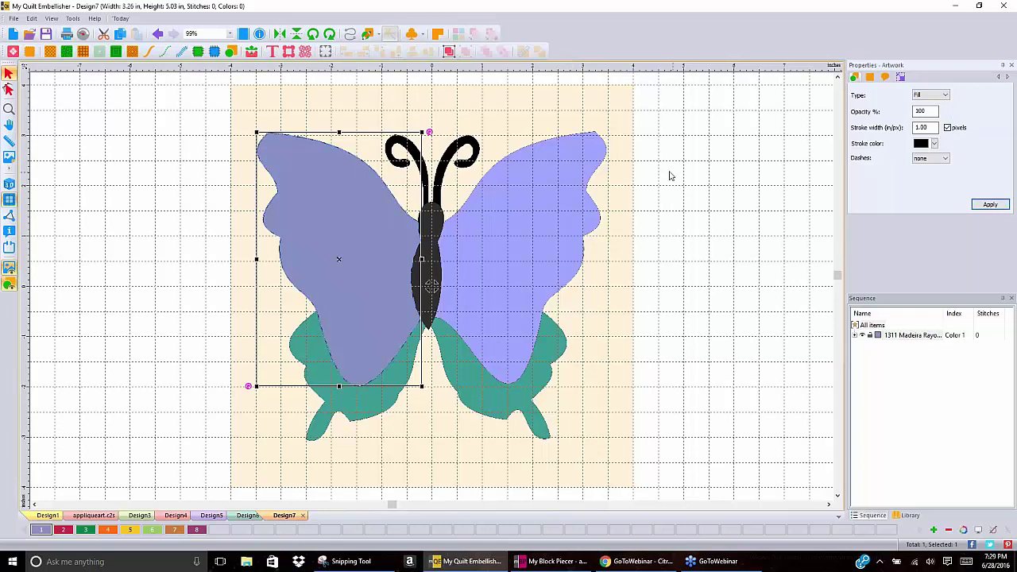
{"action": "left_click", "coordinate": [705, 177]}
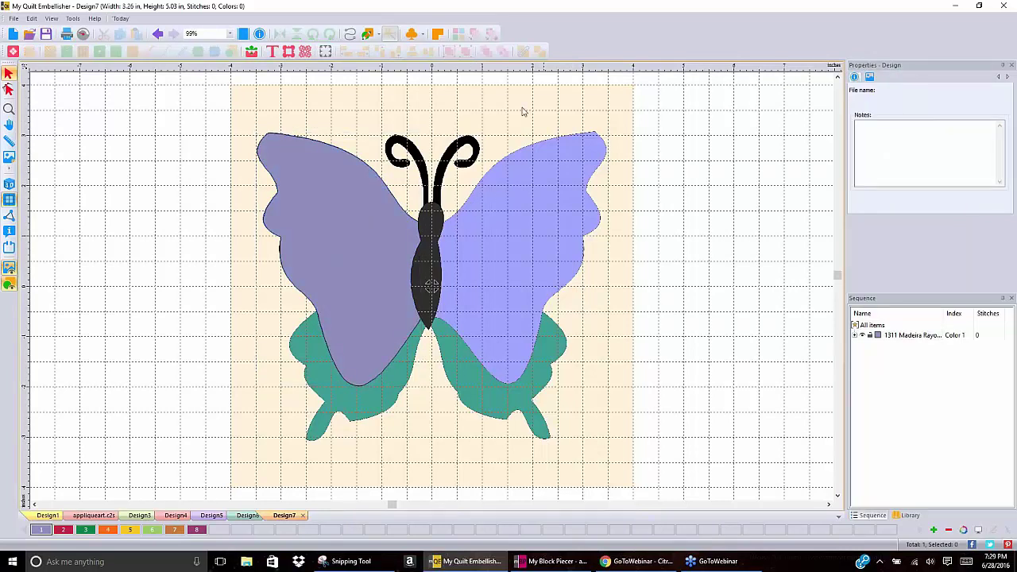
Set the Magic Wand's artwork type to Fill and auto-trace the butterfly's right purple wing
{"action": "left_click", "coordinate": [368, 33]}
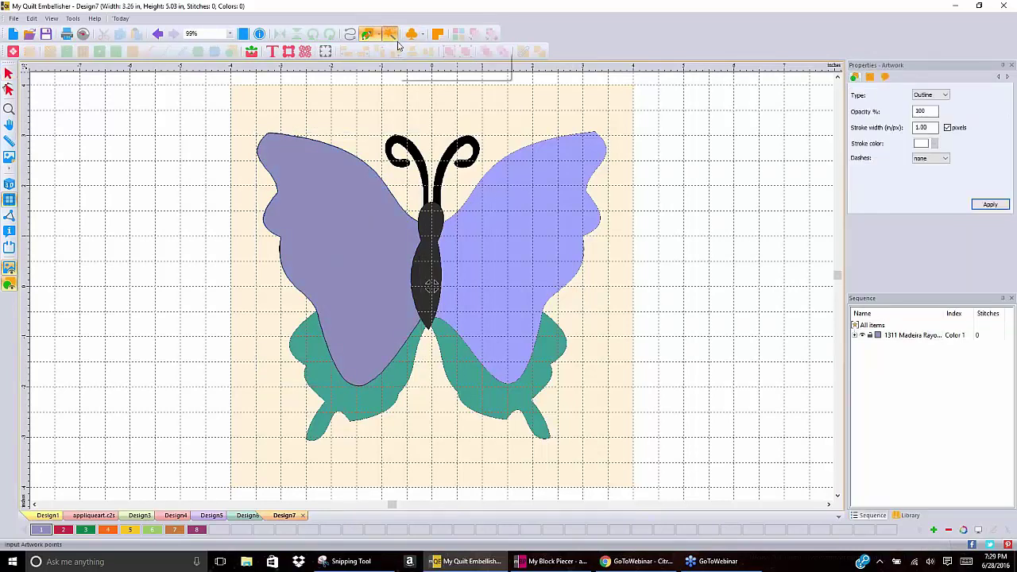
{"action": "left_click", "coordinate": [943, 96]}
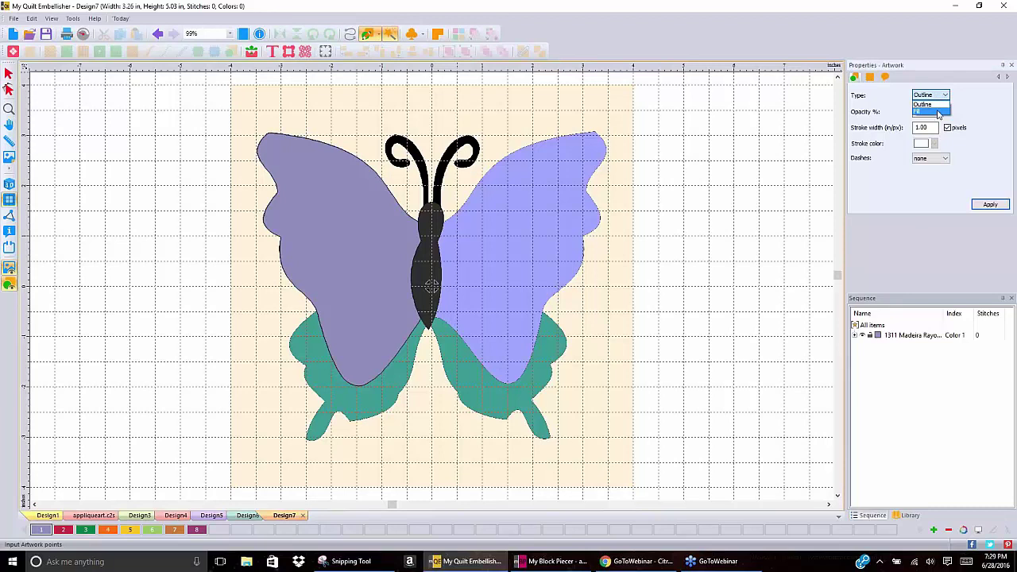
{"action": "left_click", "coordinate": [938, 112]}
{"action": "left_click", "coordinate": [993, 205]}
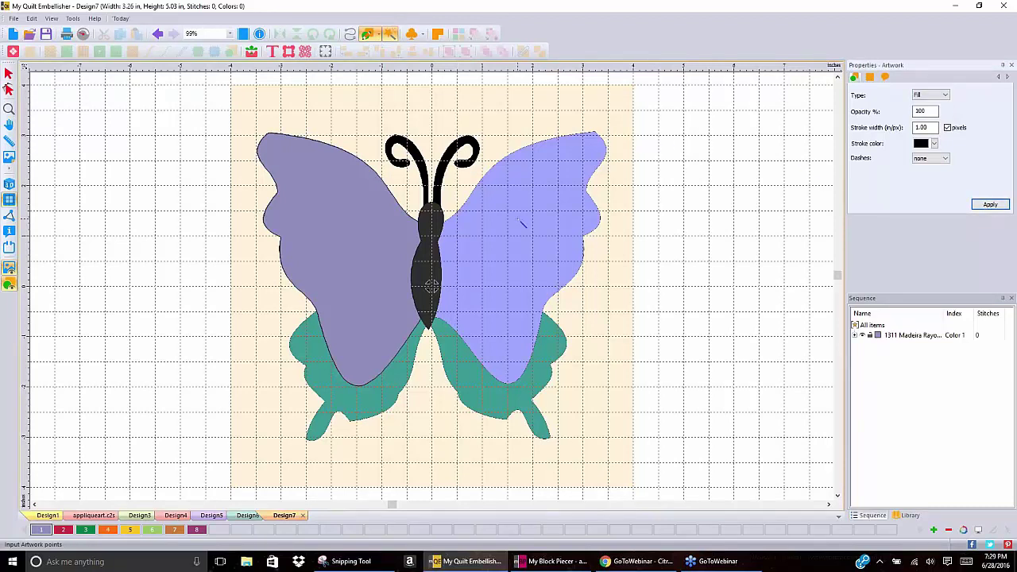
{"action": "left_click", "coordinate": [517, 205]}
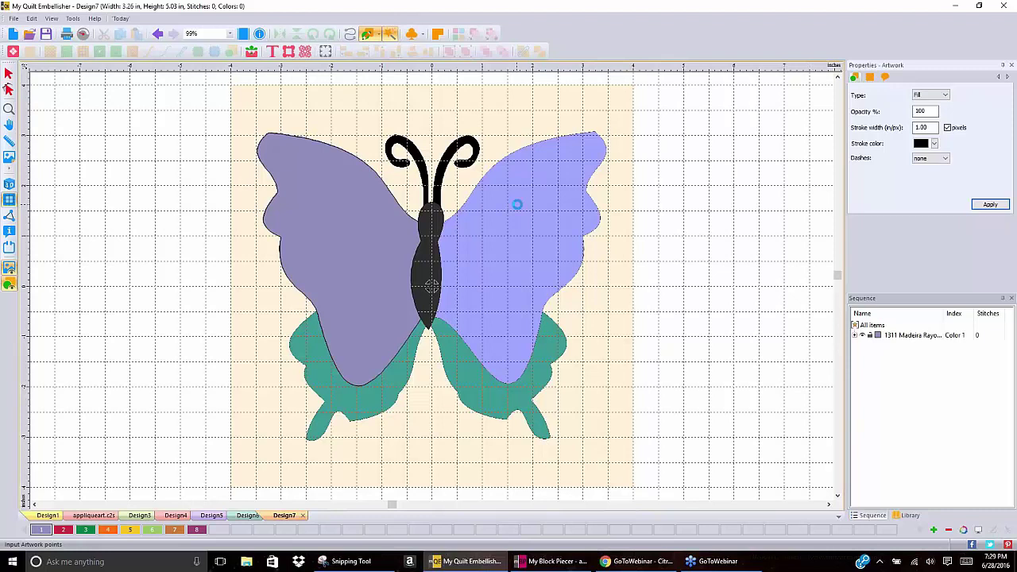
{"action": "left_click", "coordinate": [432, 286]}
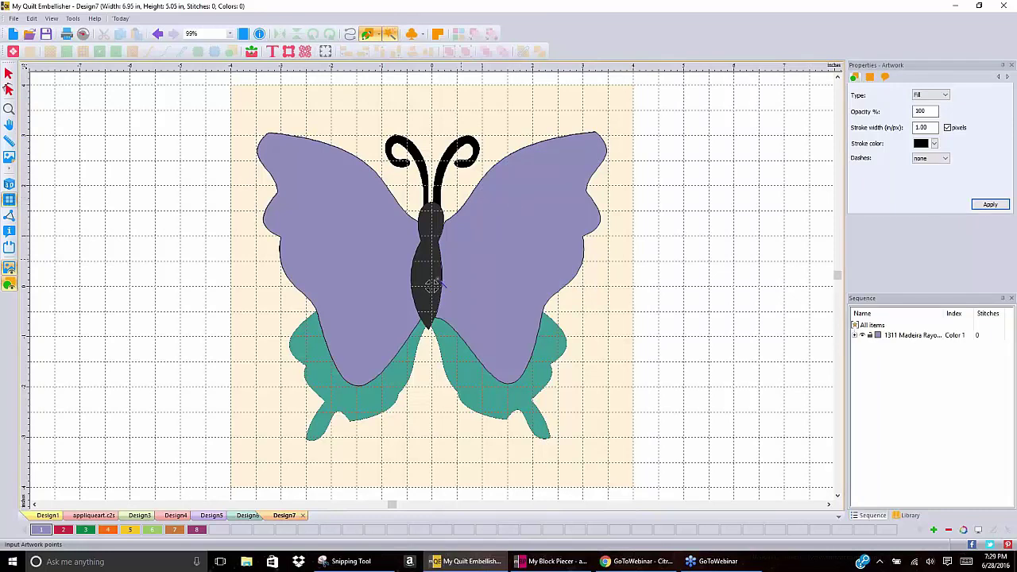
Auto-trace the butterfly's left lower teal wing as filled artwork in palette colour 6, 1248 Fluorescent Green
{"action": "left_click", "coordinate": [152, 530]}
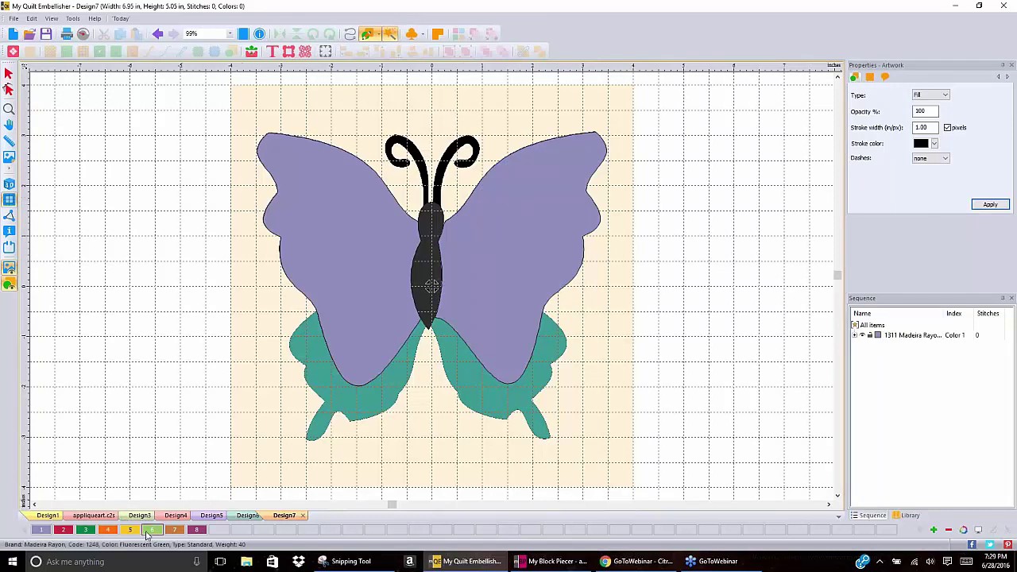
{"action": "left_click", "coordinate": [373, 400]}
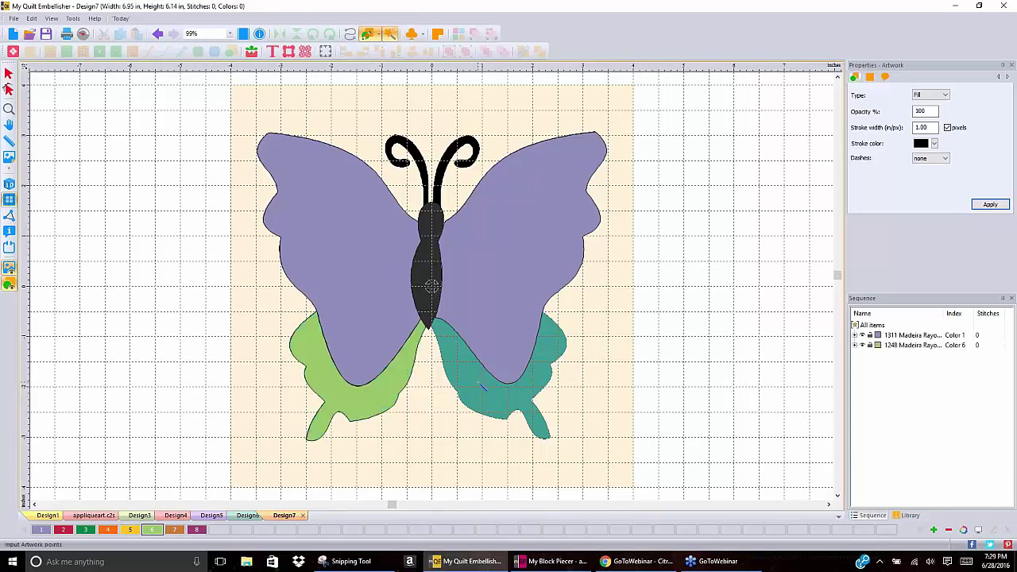
Auto-trace the butterfly's right lower teal wing as filled artwork, then select it and apply a stroke width of 0 pixels
{"action": "left_click", "coordinate": [480, 387]}
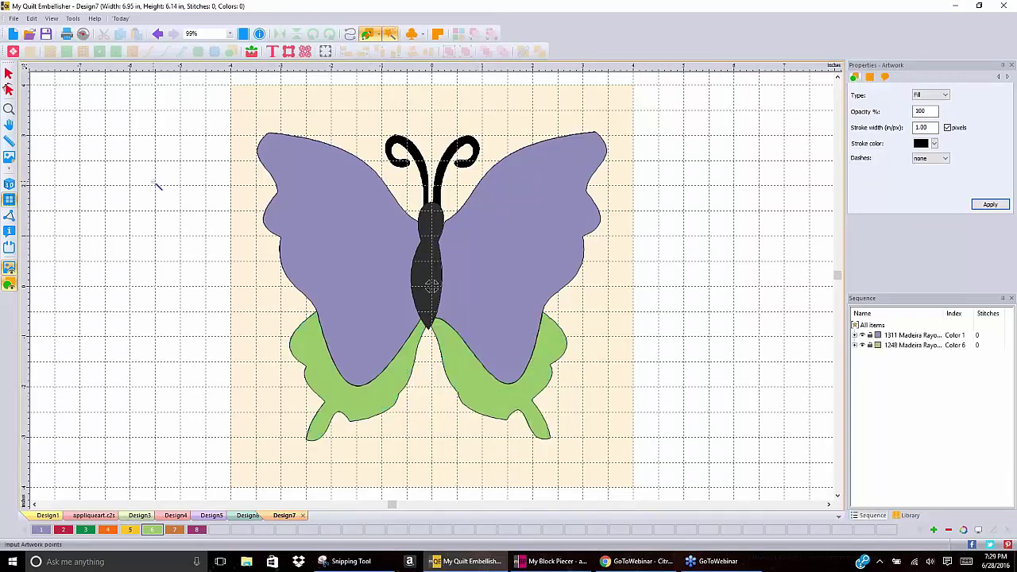
{"action": "left_click", "coordinate": [8, 74]}
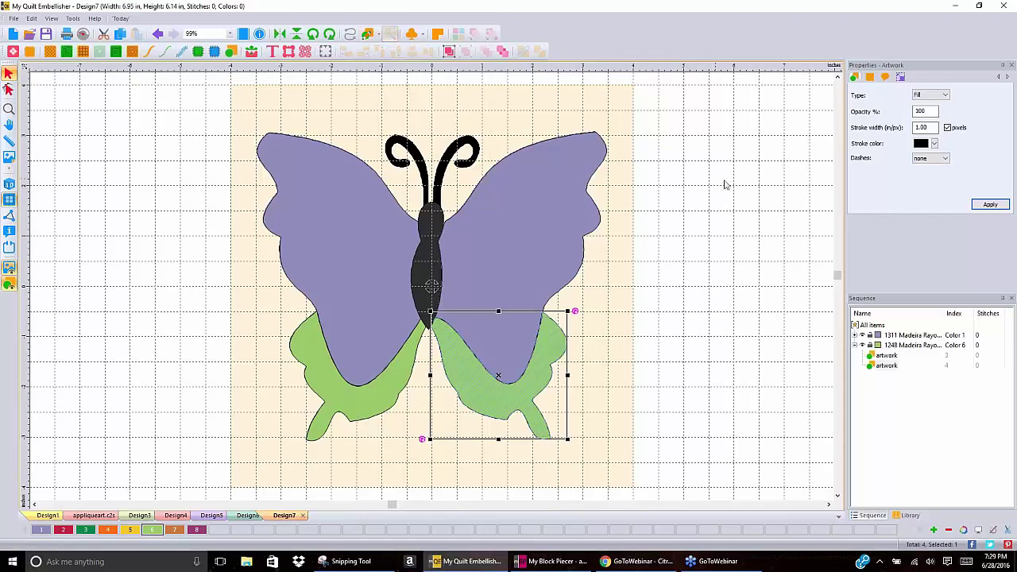
{"action": "left_click", "coordinate": [939, 128]}
{"action": "left_click", "coordinate": [929, 127]}
{"action": "double_click", "coordinate": [929, 127]}
{"action": "type", "text": "0"}
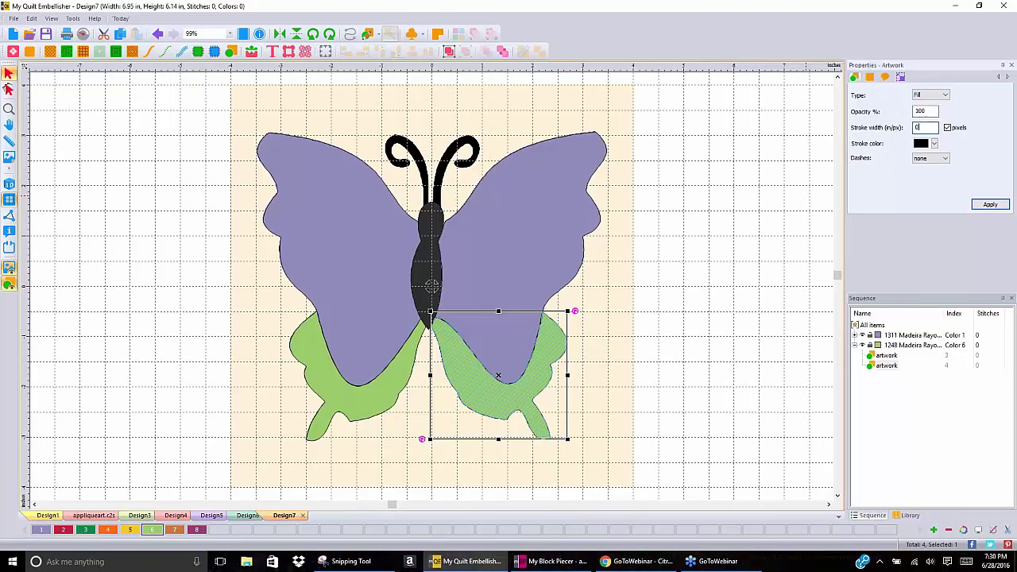
{"action": "left_click", "coordinate": [993, 205]}
Set the stroke width of the right purple wing artwork to 0 pixels and deselect it
{"action": "left_click", "coordinate": [599, 214]}
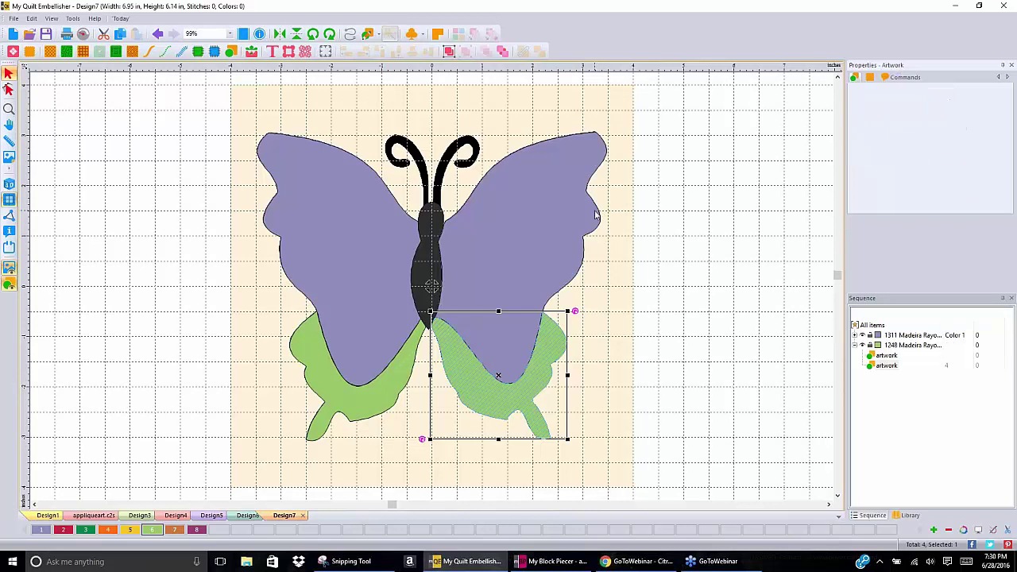
{"action": "double_click", "coordinate": [926, 127]}
{"action": "type", "text": "0"}
{"action": "left_click", "coordinate": [990, 205]}
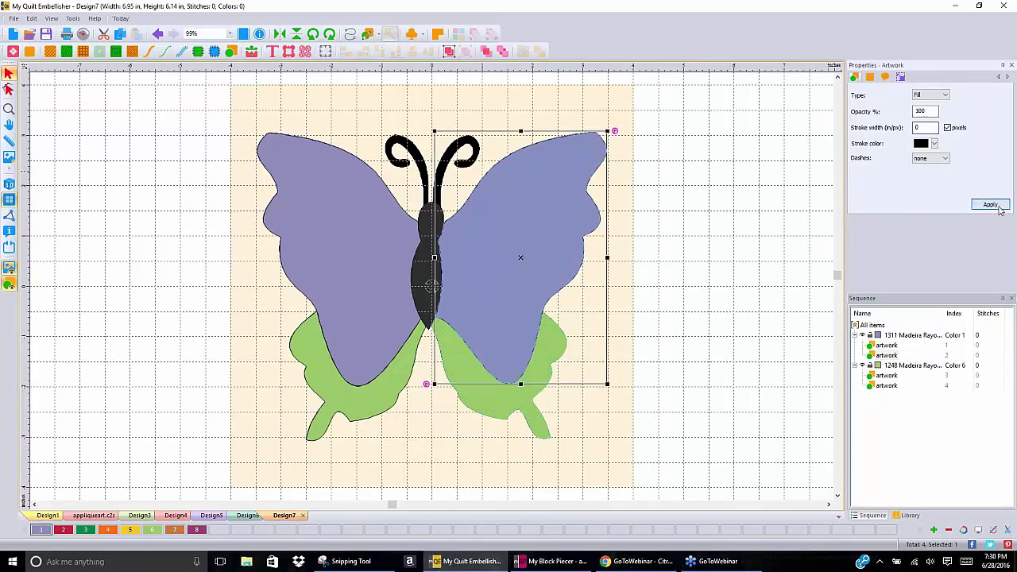
{"action": "left_click", "coordinate": [703, 216]}
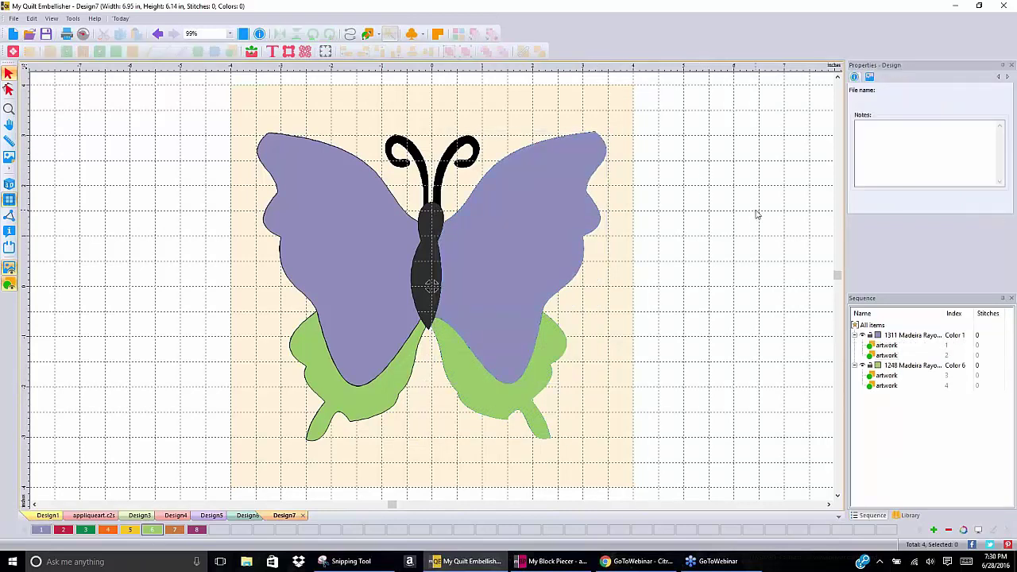
Select all the traced wing artwork in the design
{"action": "key", "text": "ctrl+a"}
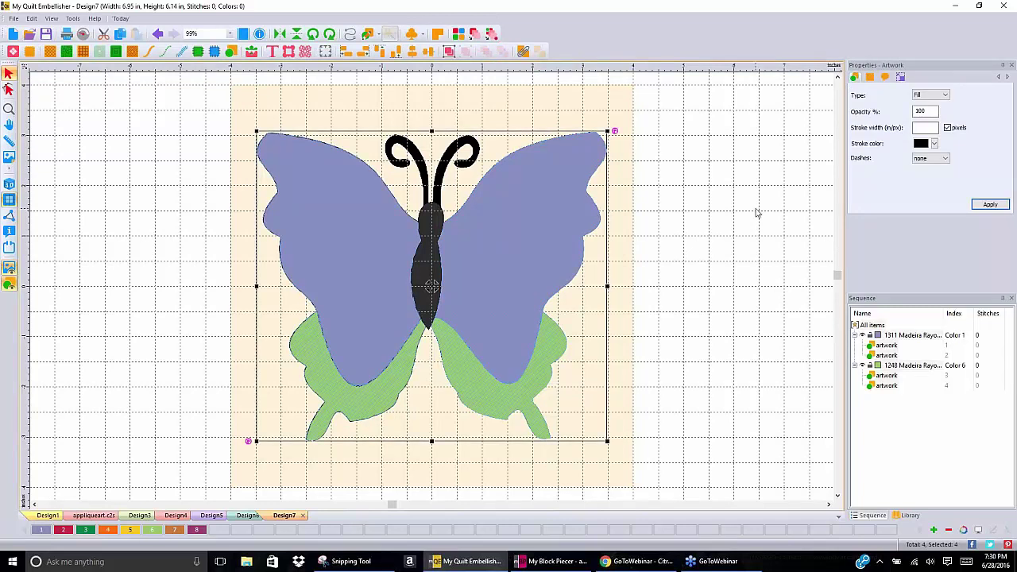
Set the stroke width of all the butterfly wing artwork to 0 pixels and hide the backdrop image
{"action": "left_click", "coordinate": [923, 128]}
{"action": "type", "text": "0"}
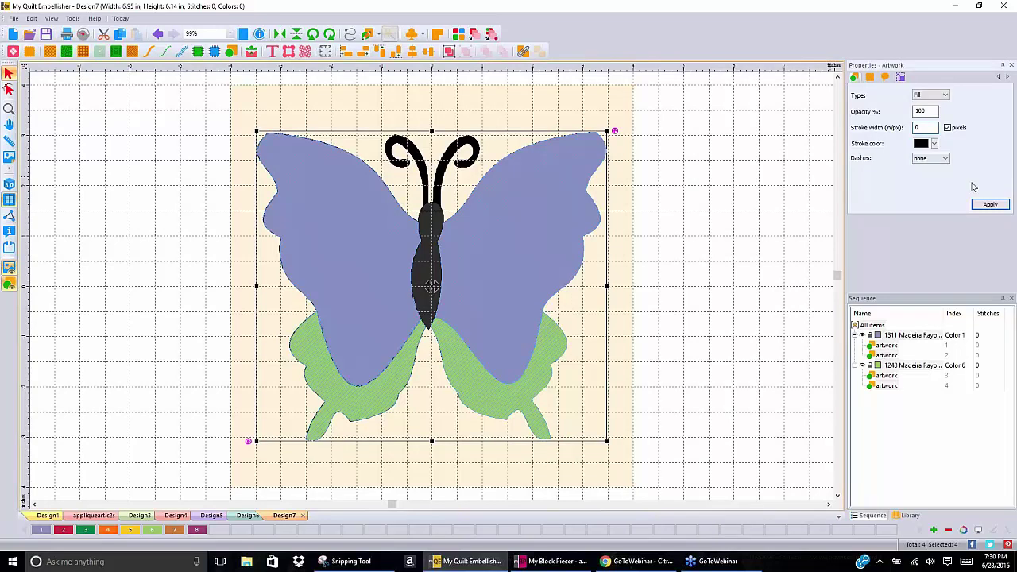
{"action": "left_click", "coordinate": [990, 204]}
{"action": "left_click", "coordinate": [764, 195]}
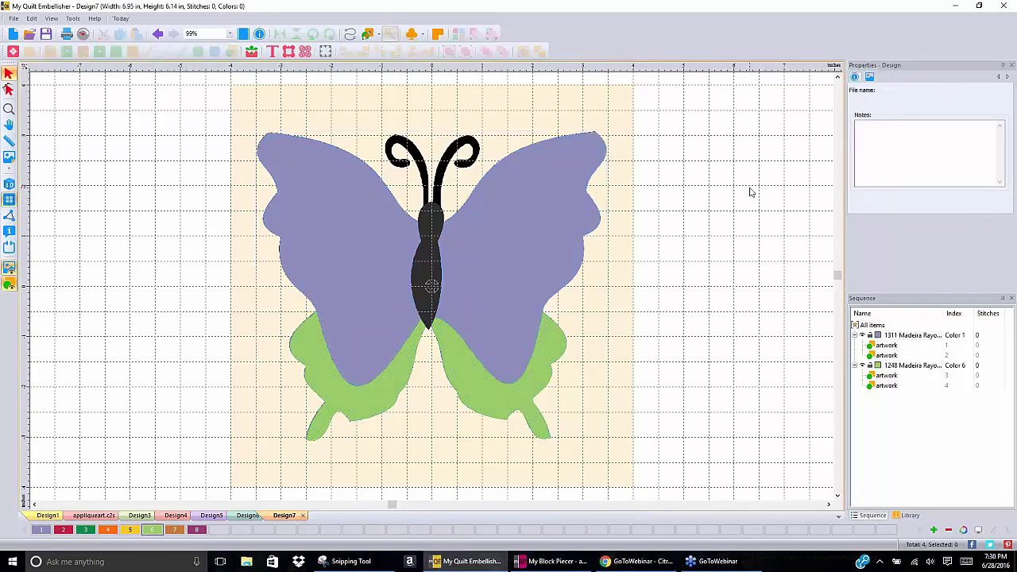
{"action": "left_click", "coordinate": [9, 268]}
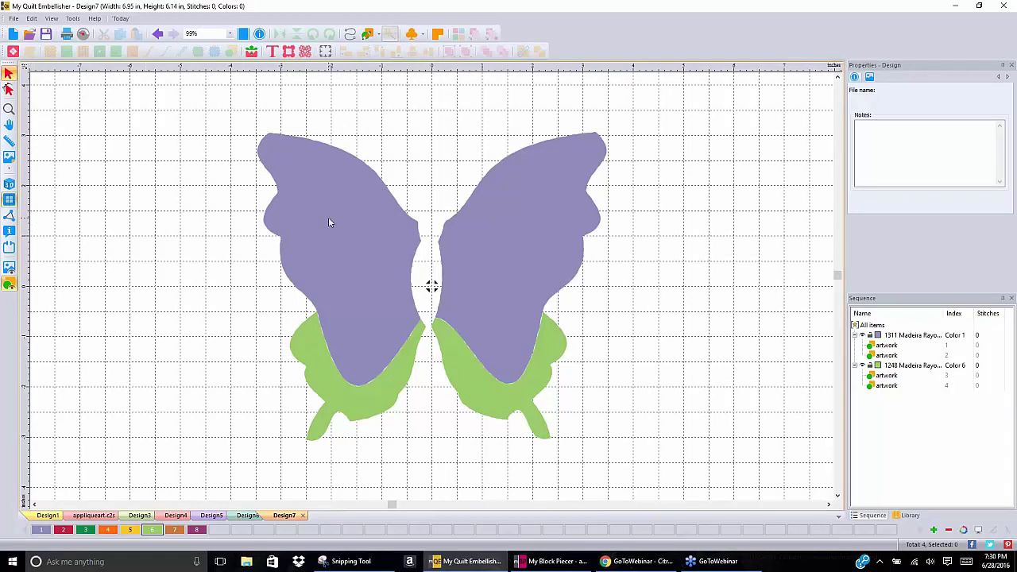
Try converting all four butterfly wing shapes to applique, examine the overlapping satin borders, and undo the conversion
{"action": "key", "text": "ctrl+a"}
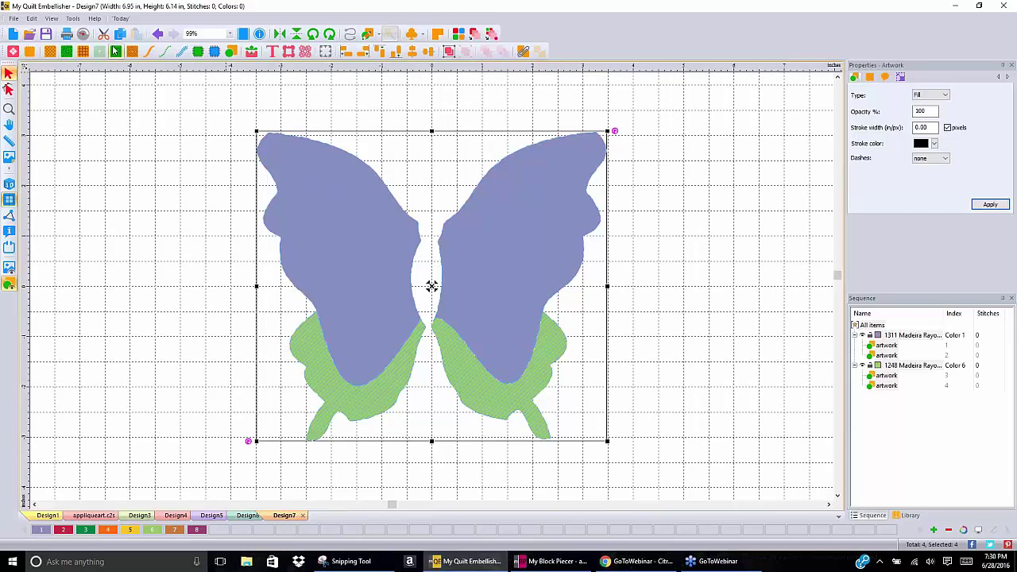
{"action": "left_click", "coordinate": [198, 52]}
{"action": "left_click", "coordinate": [148, 244]}
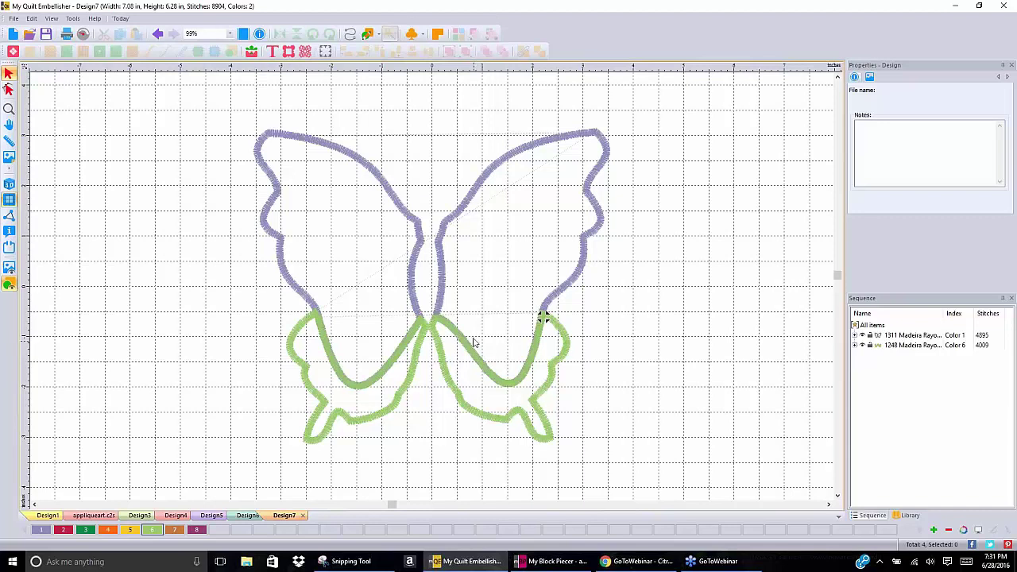
{"action": "scroll", "coordinate": [430, 332], "scroll_direction": "up", "scroll_amount": 2}
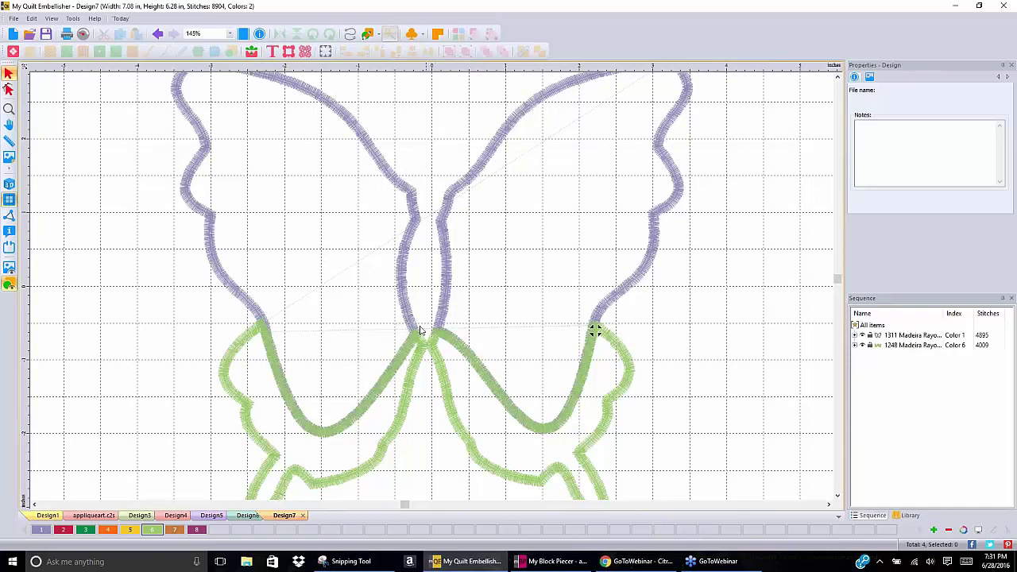
{"action": "scroll", "coordinate": [354, 249], "scroll_direction": "down", "scroll_amount": 2}
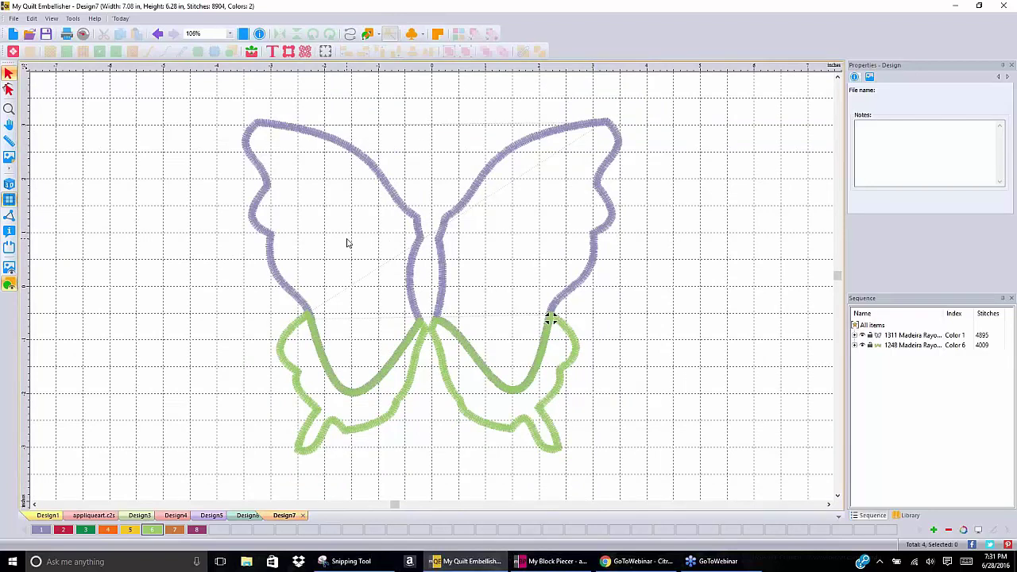
{"action": "left_click", "coordinate": [400, 200]}
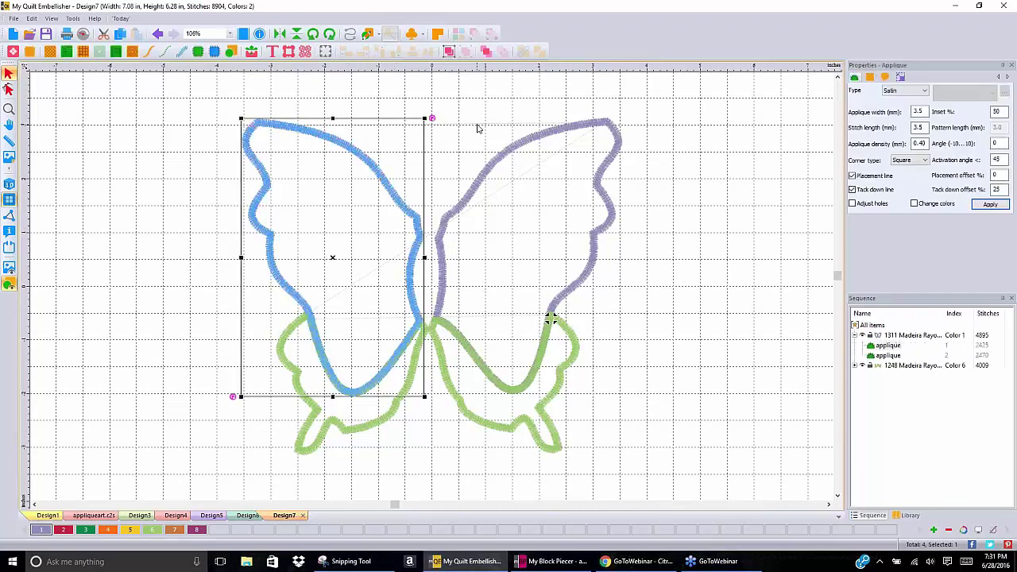
{"action": "left_click", "coordinate": [158, 34]}
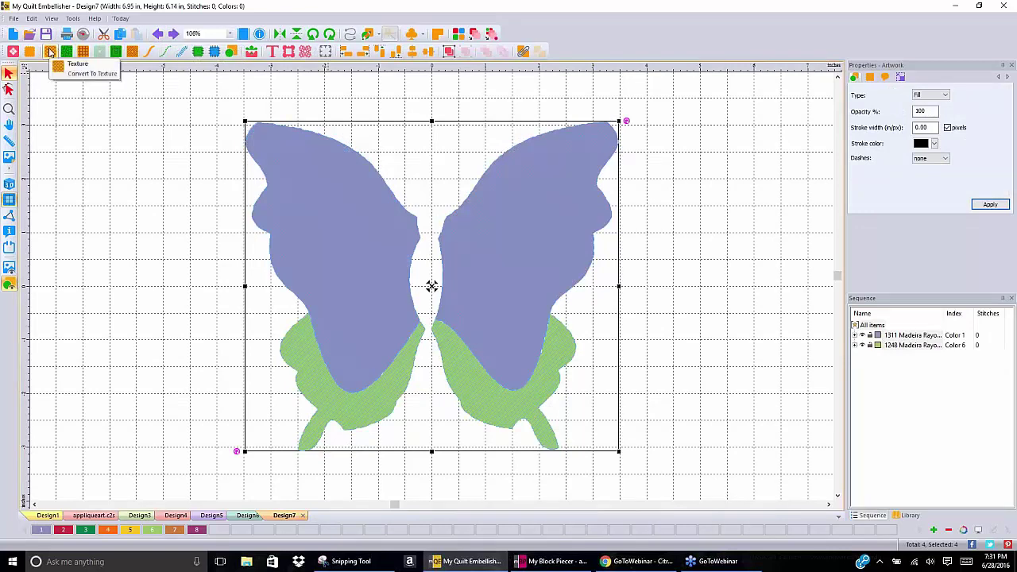
Convert all four butterfly wing shapes to a texture fill using motif 111
{"action": "left_click", "coordinate": [49, 53]}
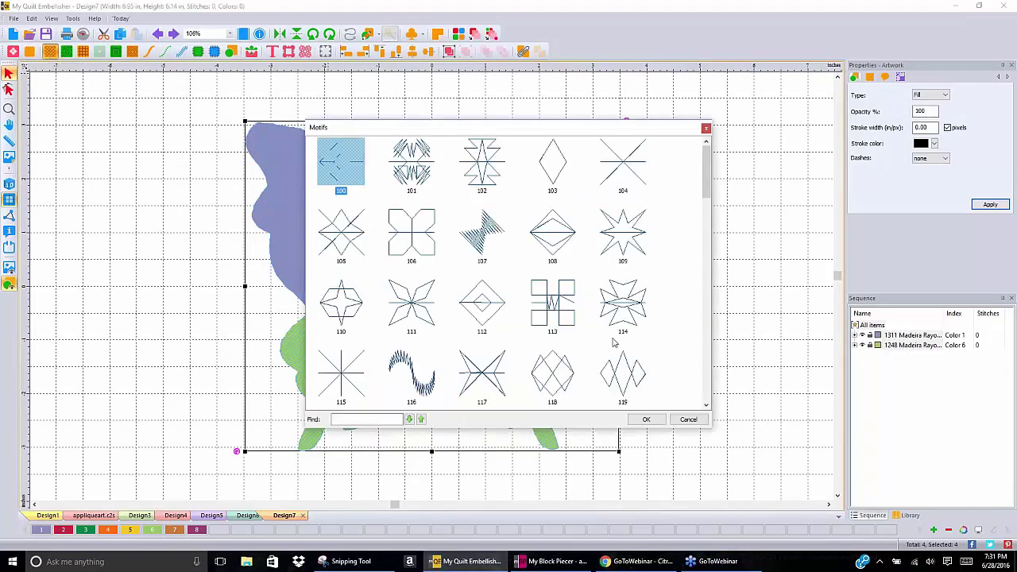
{"action": "left_click", "coordinate": [412, 316]}
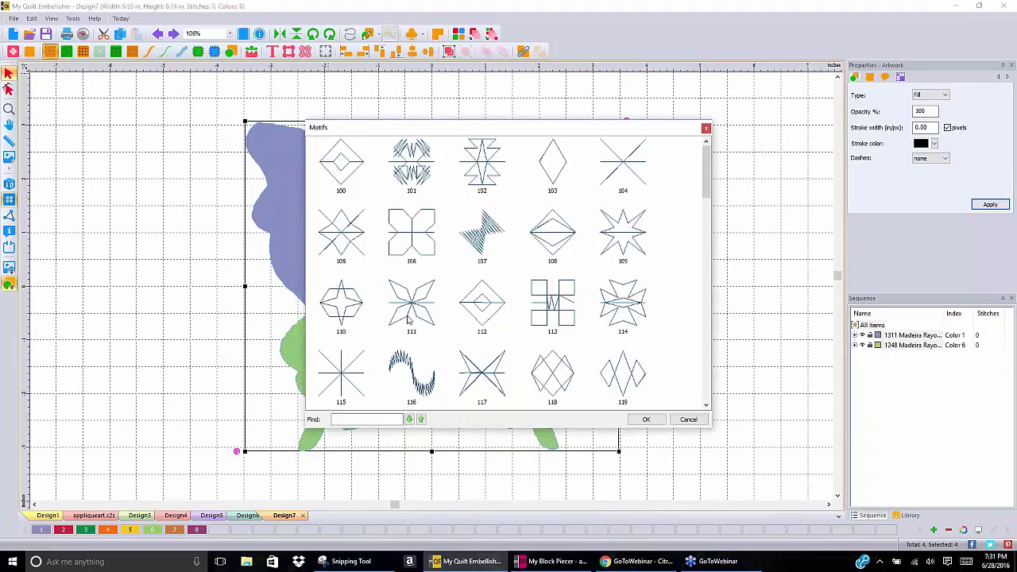
{"action": "left_click", "coordinate": [646, 419]}
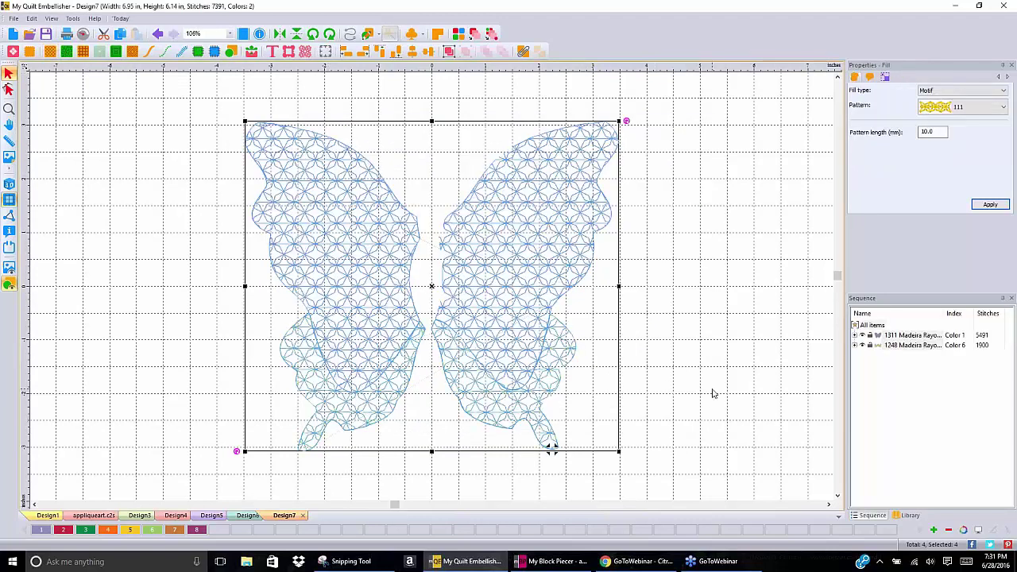
{"action": "left_click", "coordinate": [715, 394]}
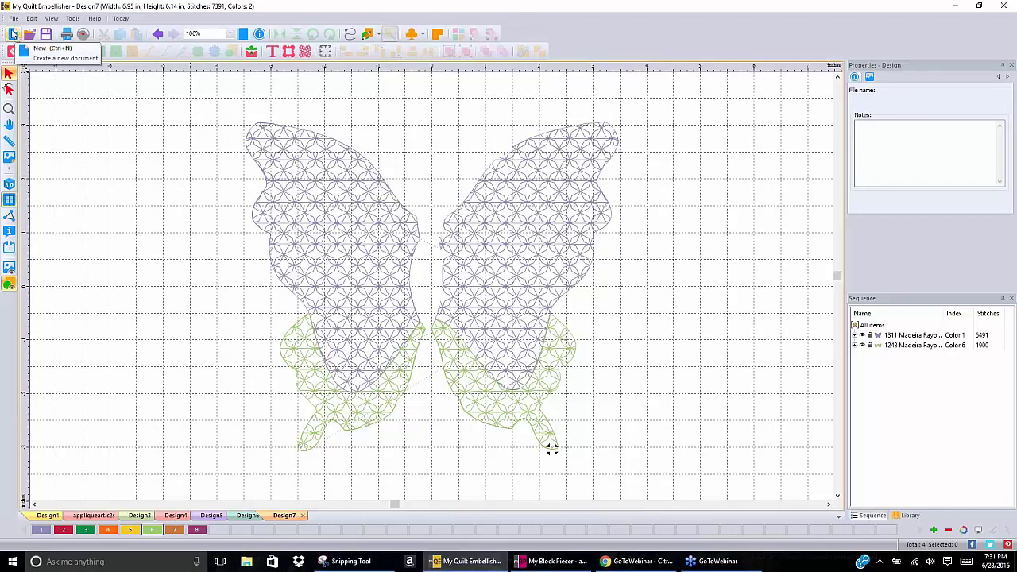
Create a new design and load neck tie.jpg from the Images folder as its backdrop
{"action": "left_click", "coordinate": [14, 34]}
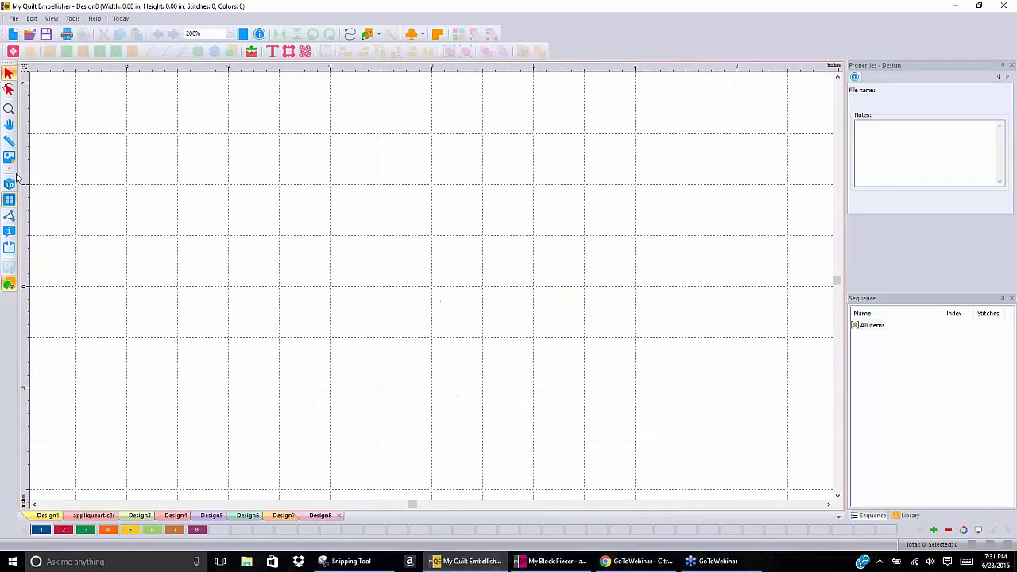
{"action": "left_click", "coordinate": [9, 157]}
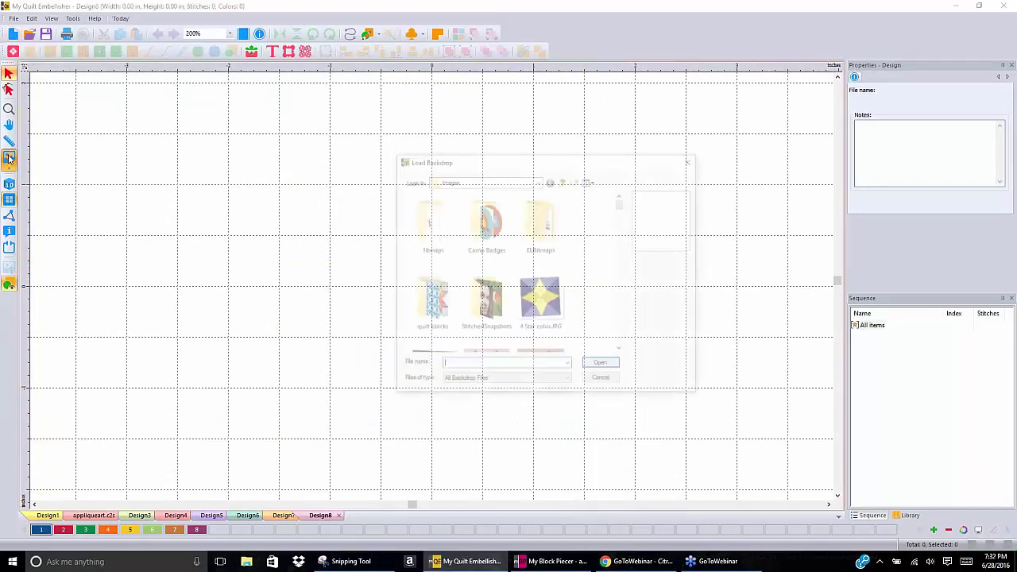
{"action": "left_click_drag", "start_coordinate": [623, 206], "coordinate": [624, 302]}
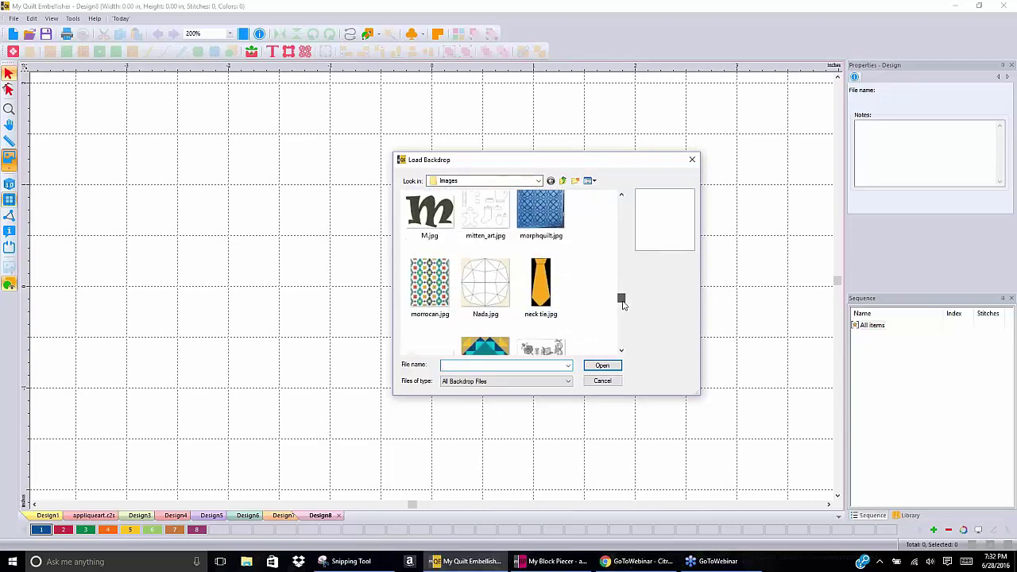
{"action": "left_click", "coordinate": [543, 280]}
{"action": "left_click", "coordinate": [602, 367]}
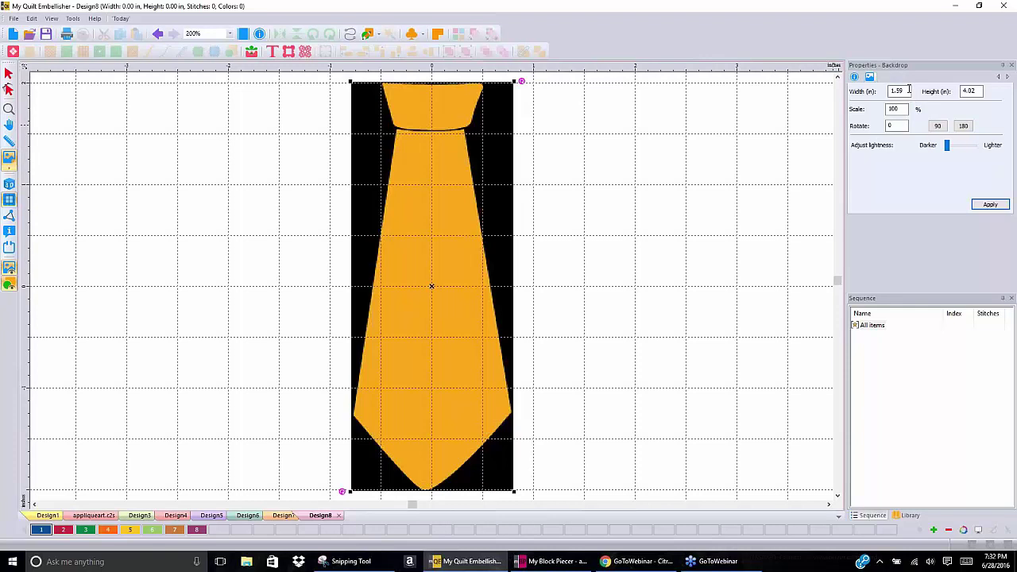
Set the necktie backdrop's width to 3 inches and fit the whole image in view
{"action": "left_click_drag", "start_coordinate": [907, 92], "coordinate": [886, 92]}
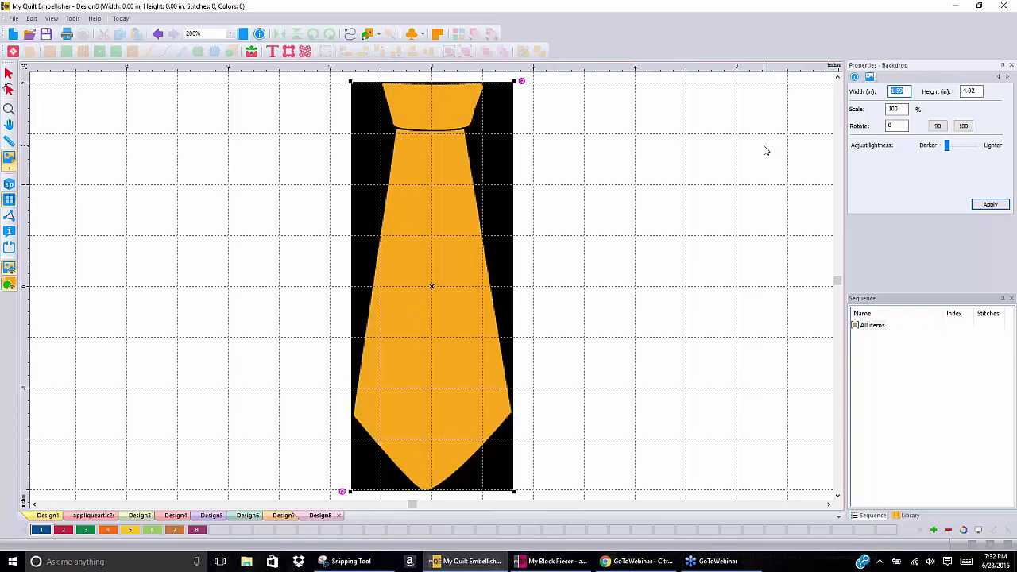
{"action": "type", "text": "3."}
{"action": "left_click", "coordinate": [990, 205]}
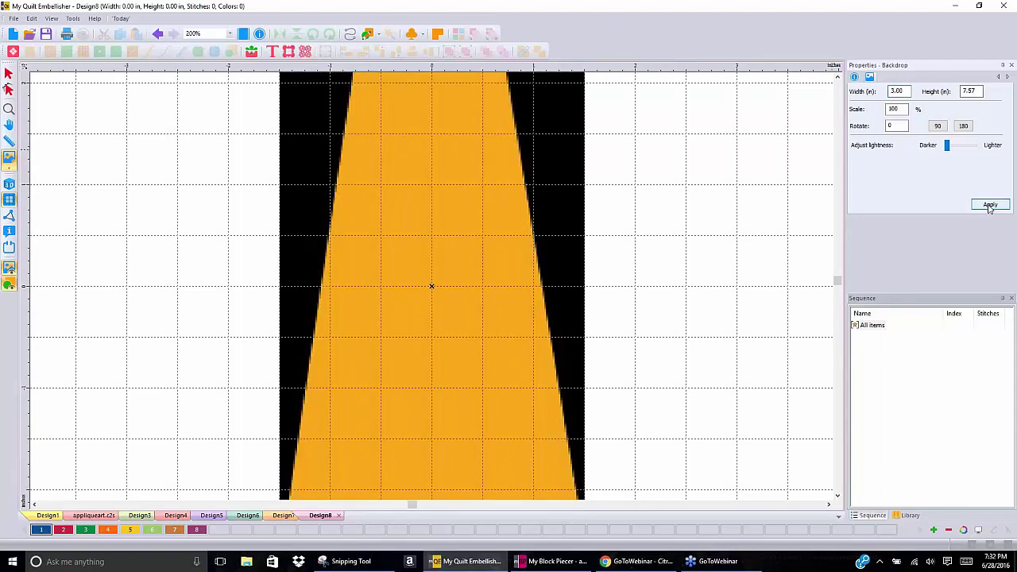
{"action": "left_click", "coordinate": [9, 110]}
{"action": "left_click", "coordinate": [9, 110]}
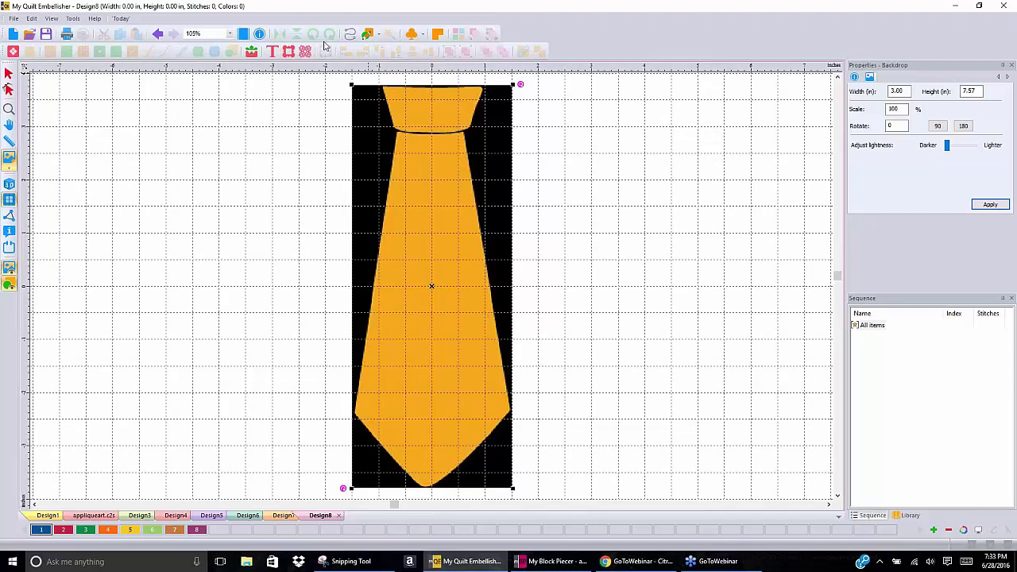
Trace the necktie's long body below the knot as a closed artwork shape with the Pen tool, following its corners and pointed tip
{"action": "left_click", "coordinate": [379, 35]}
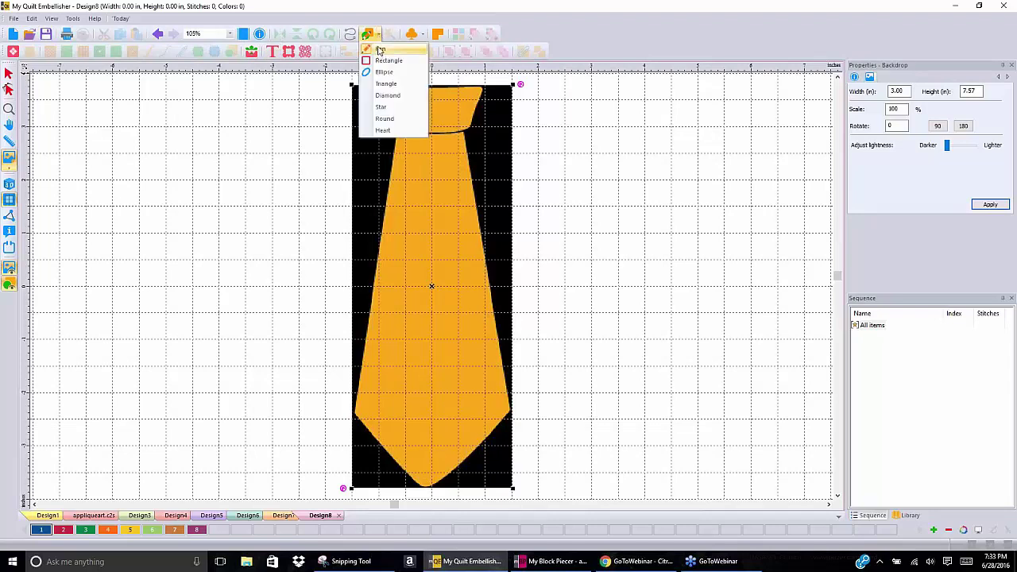
{"action": "left_click", "coordinate": [378, 50]}
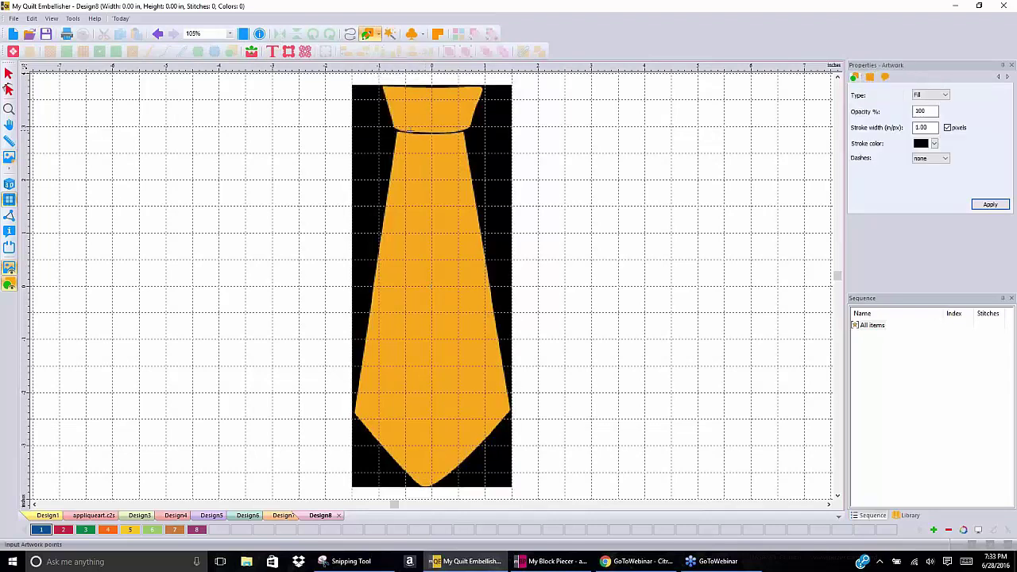
{"action": "left_click", "coordinate": [395, 128]}
{"action": "left_click", "coordinate": [355, 415]}
{"action": "left_click", "coordinate": [426, 485]}
{"action": "left_click", "coordinate": [430, 485]}
{"action": "left_click", "coordinate": [355, 415]}
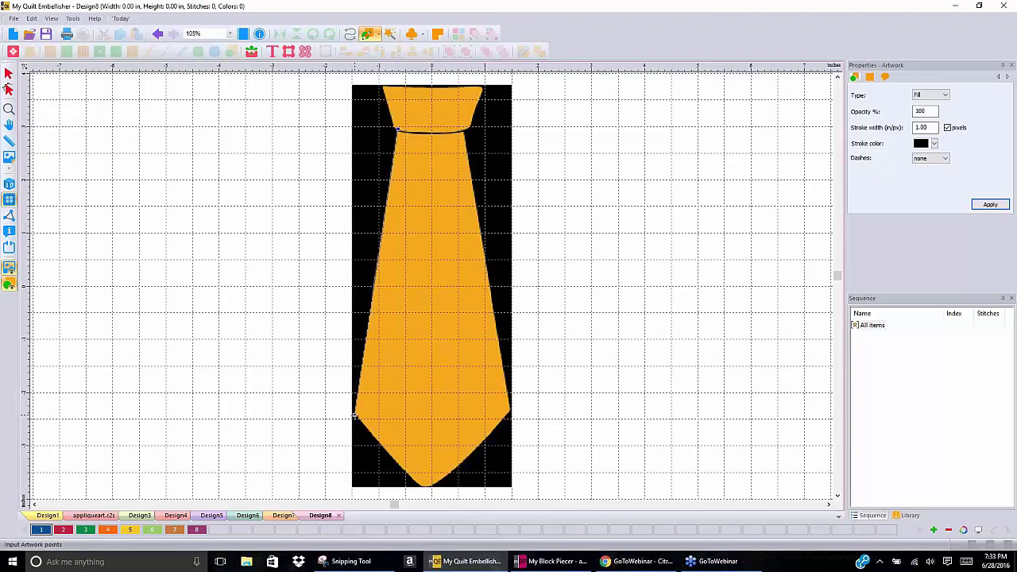
{"action": "left_click", "coordinate": [421, 485]}
{"action": "left_click", "coordinate": [511, 410]}
{"action": "left_click", "coordinate": [511, 411]}
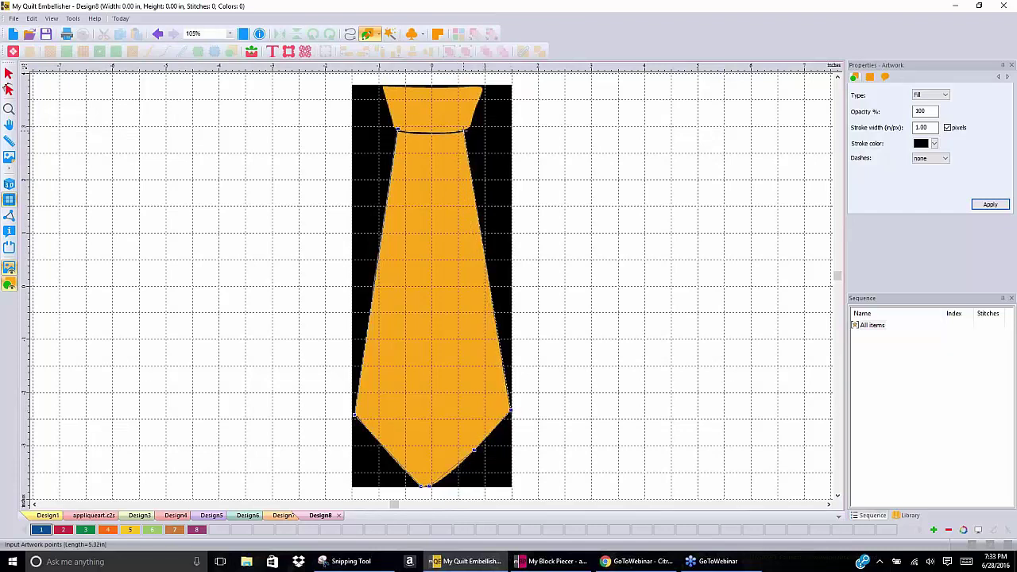
{"action": "left_click", "coordinate": [466, 130]}
{"action": "key", "text": "Return"}
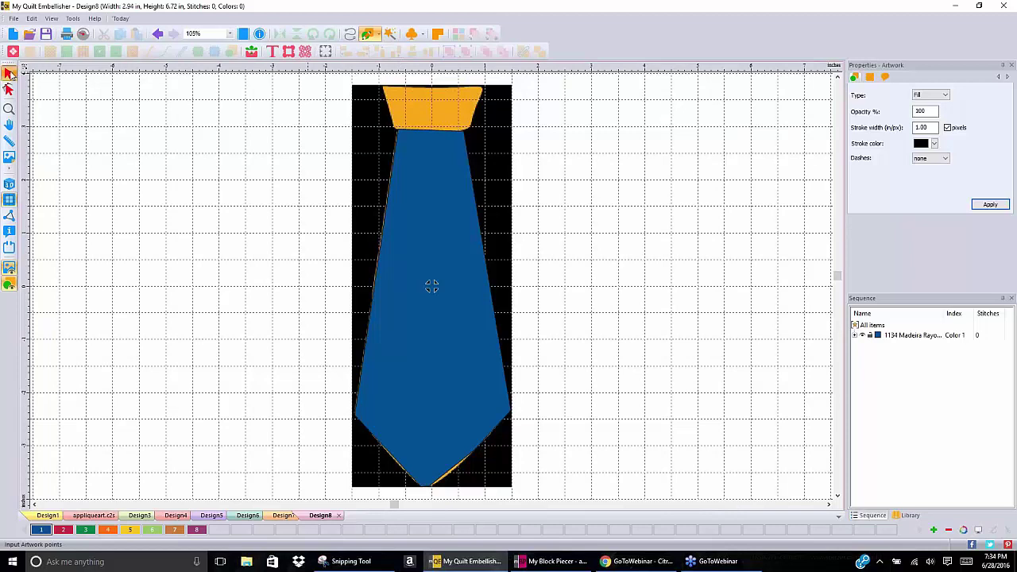
Convert the traced necktie body to an applique and deselect it
{"action": "left_click", "coordinate": [397, 165]}
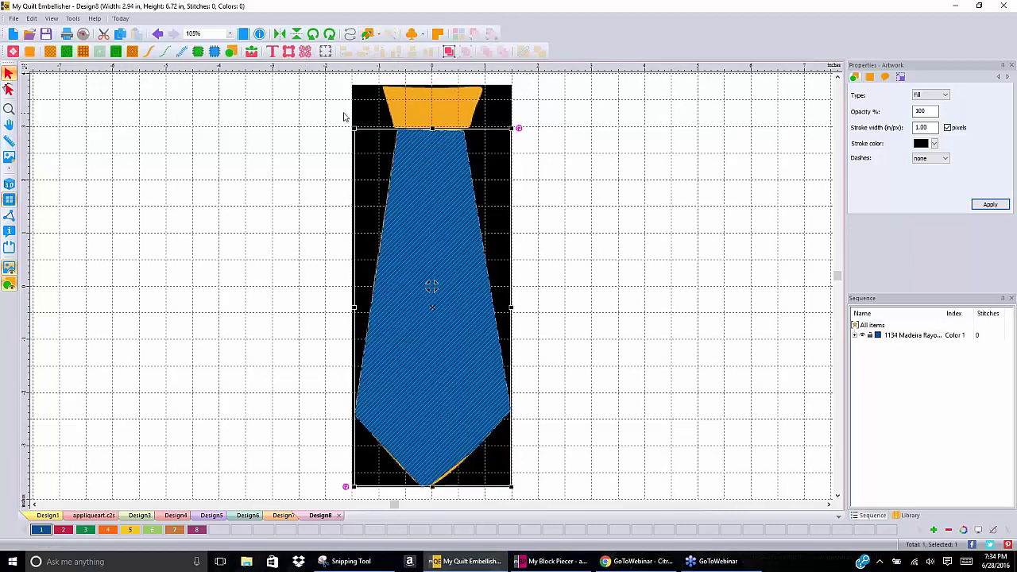
{"action": "left_click", "coordinate": [198, 52]}
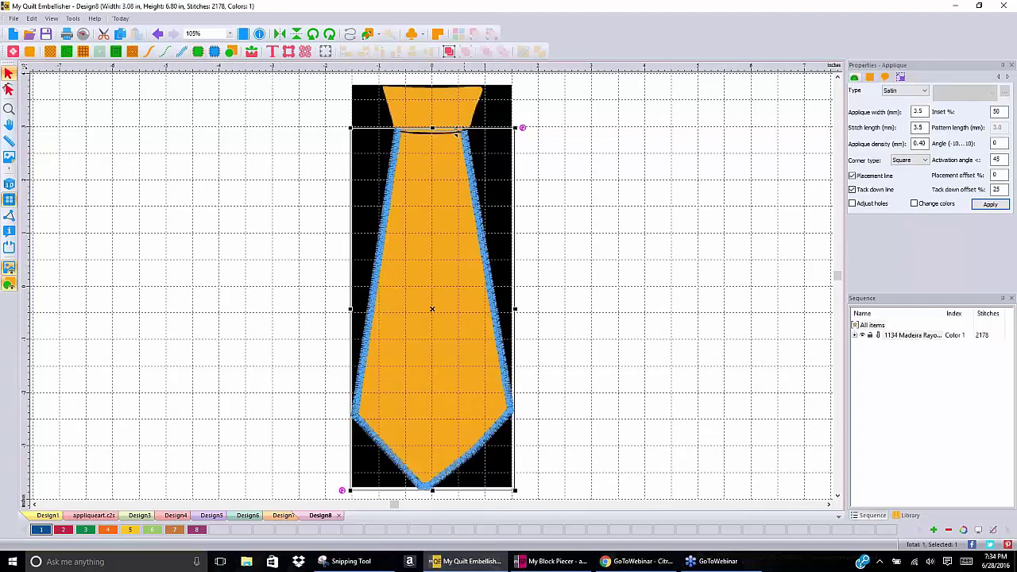
{"action": "left_click", "coordinate": [623, 156]}
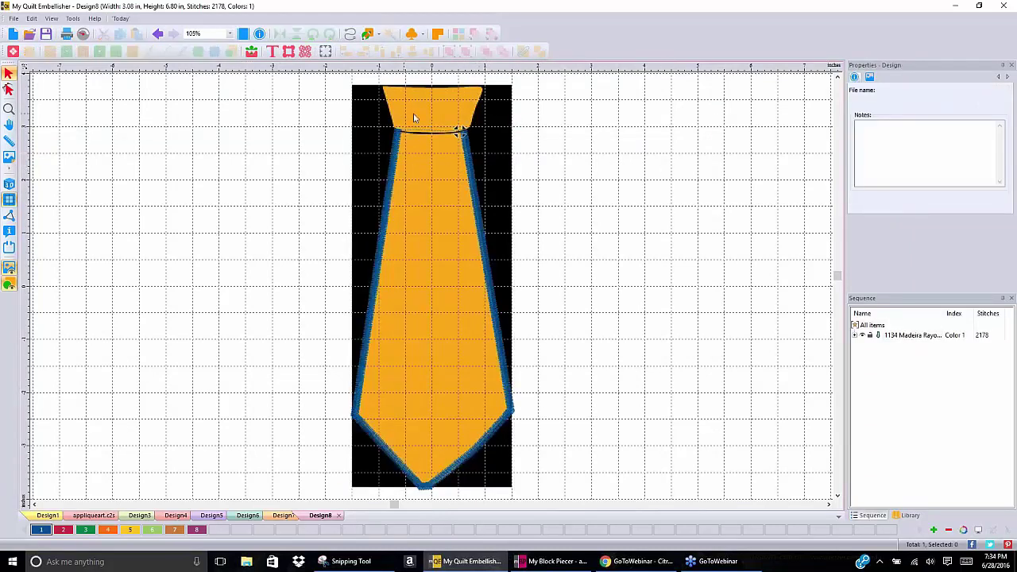
Auto-trace the orange tie knot of the backdrop as artwork with the magic wand, and hide the backdrop
{"action": "left_click", "coordinate": [837, 77]}
{"action": "left_click", "coordinate": [837, 77]}
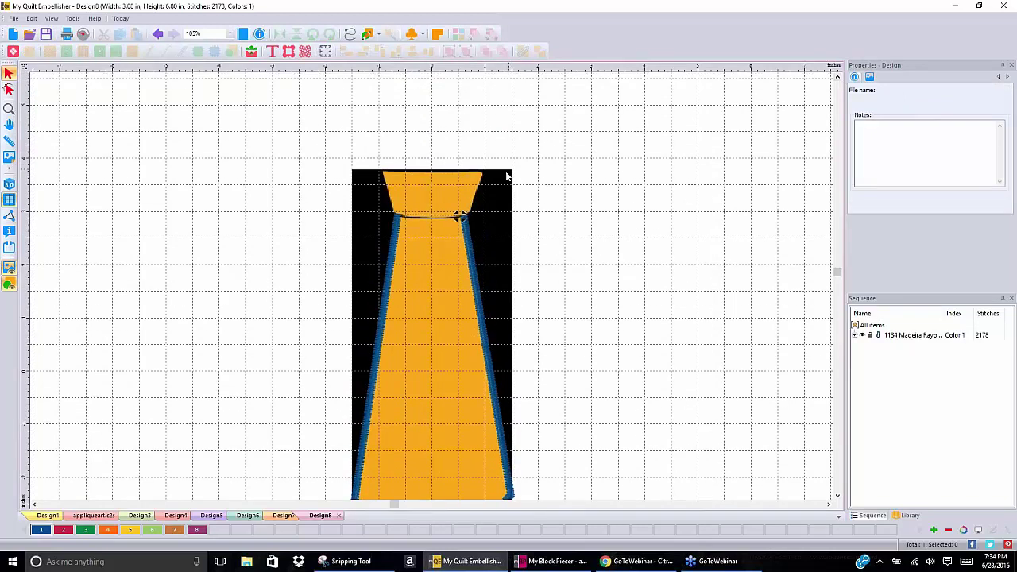
{"action": "scroll", "coordinate": [541, 156], "scroll_direction": "up", "scroll_amount": 3}
{"action": "scroll", "coordinate": [600, 118], "scroll_direction": "up", "scroll_amount": 1}
{"action": "left_click", "coordinate": [838, 77]}
{"action": "left_click", "coordinate": [838, 77]}
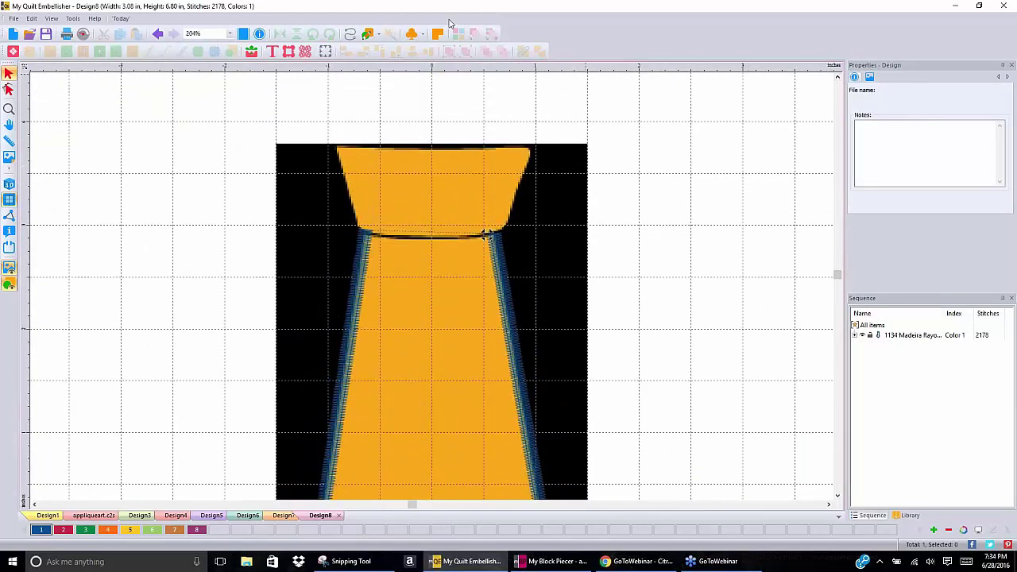
{"action": "left_click", "coordinate": [369, 34]}
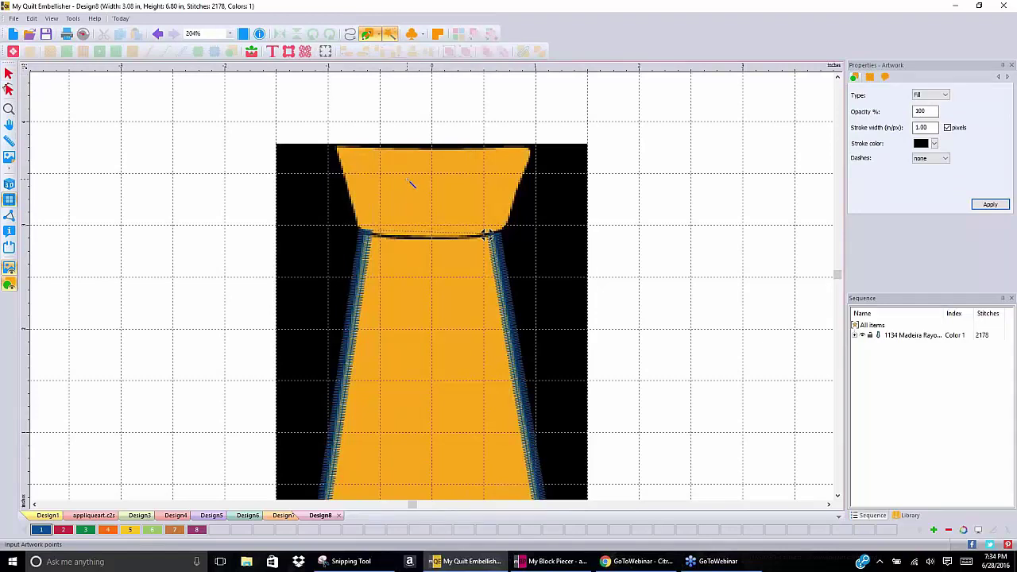
{"action": "left_click", "coordinate": [411, 183]}
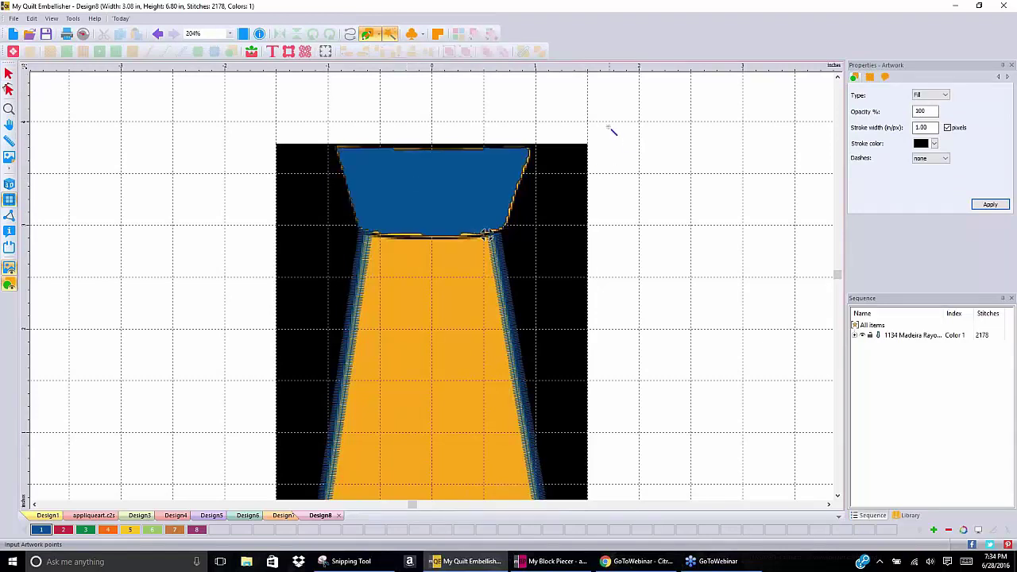
{"action": "left_click", "coordinate": [10, 271]}
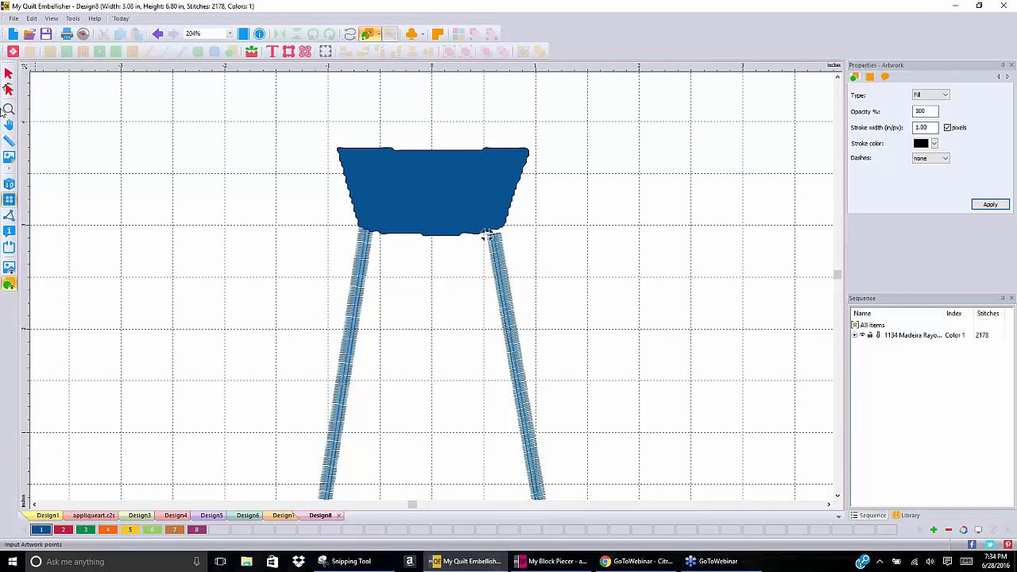
Delete the jagged surplus outline points along both slanted sides of the tie knot artwork
{"action": "left_click", "coordinate": [9, 89]}
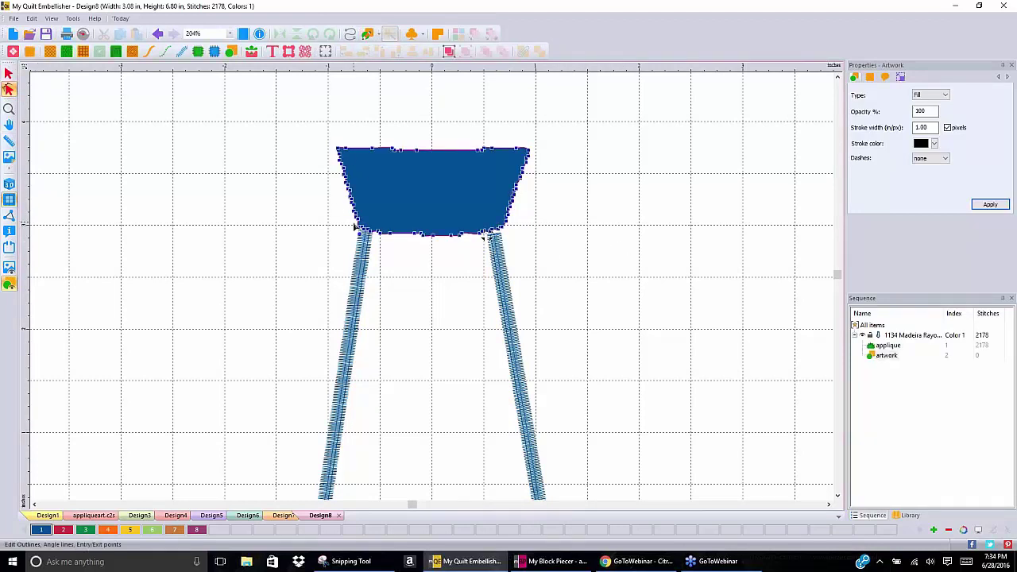
{"action": "left_click_drag", "start_coordinate": [326, 149], "coordinate": [370, 230]}
{"action": "key", "text": "Delete"}
{"action": "left_click_drag", "start_coordinate": [514, 154], "coordinate": [541, 233]}
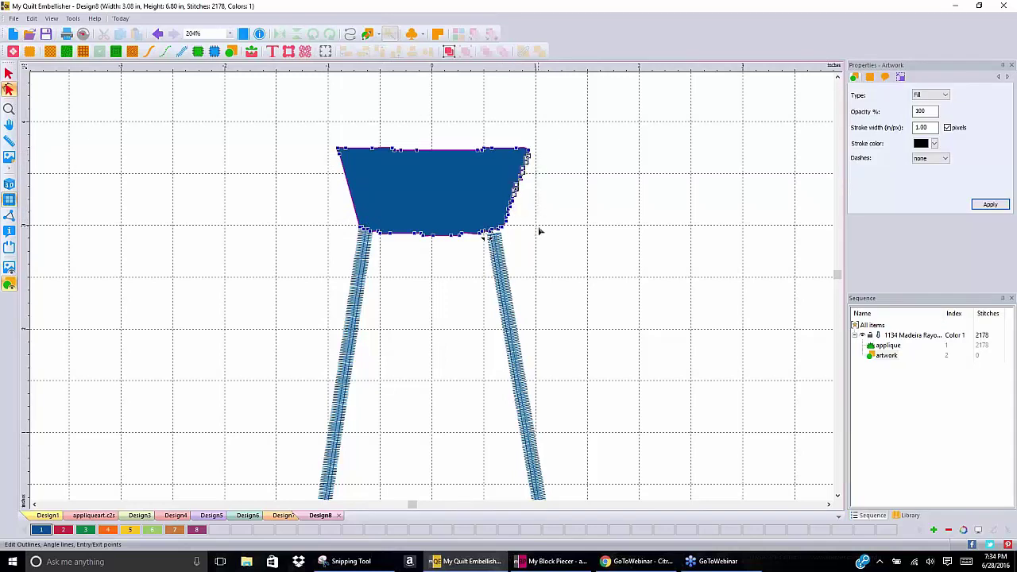
{"action": "key", "text": "Delete"}
{"action": "left_click_drag", "start_coordinate": [500, 187], "coordinate": [529, 234]}
{"action": "key", "text": "Delete"}
Delete the surplus outline points along the knot artwork's bottom and top edges, keeping the corner points
{"action": "left_click_drag", "start_coordinate": [376, 222], "coordinate": [488, 257]}
{"action": "key", "text": "Delete"}
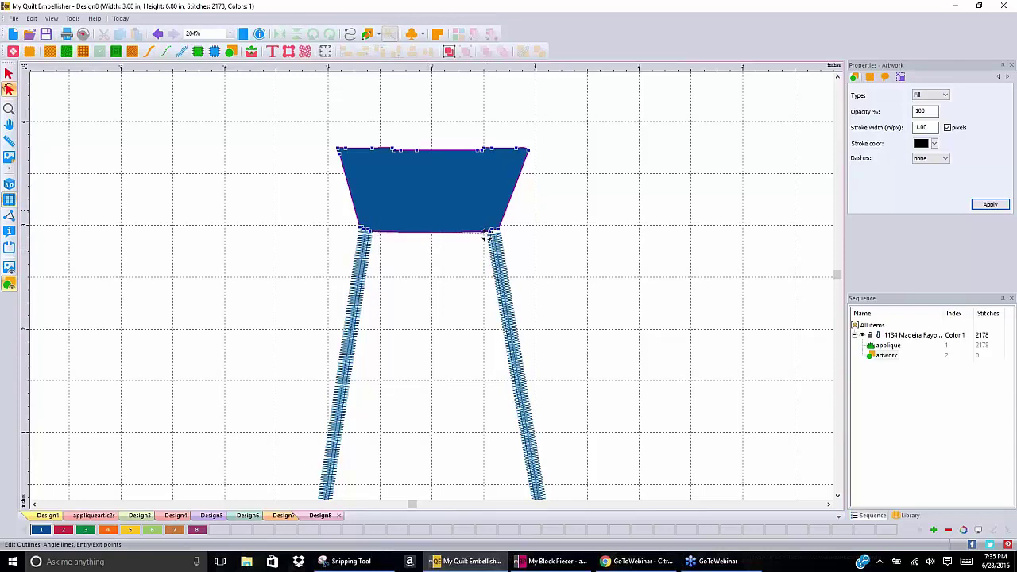
{"action": "left_click_drag", "start_coordinate": [344, 136], "coordinate": [526, 164]}
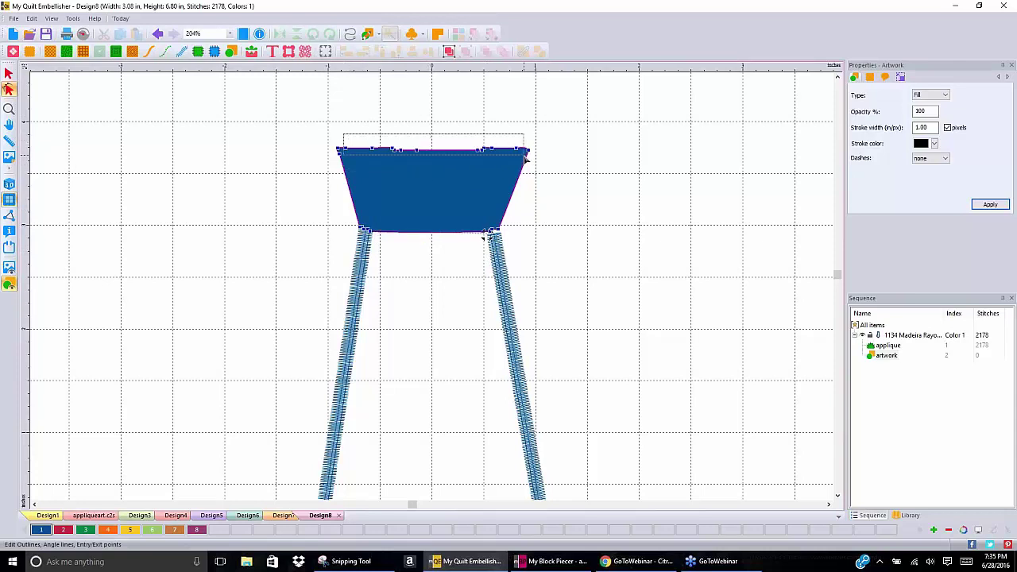
{"action": "key", "text": "Delete"}
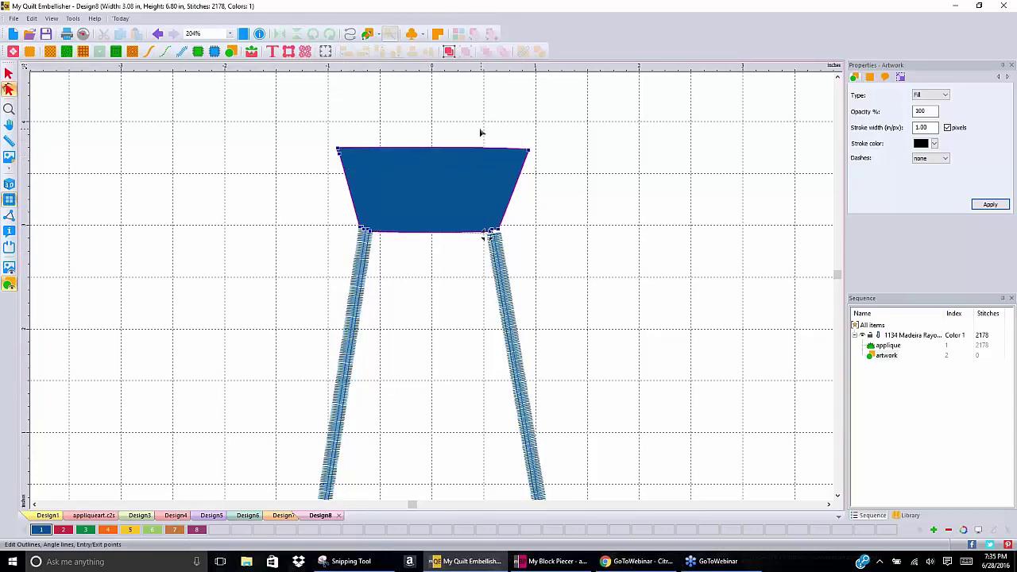
Add a point in the middle of the knot's top and bottom edges and move each slightly down to curve them
{"action": "right_click", "coordinate": [426, 152]}
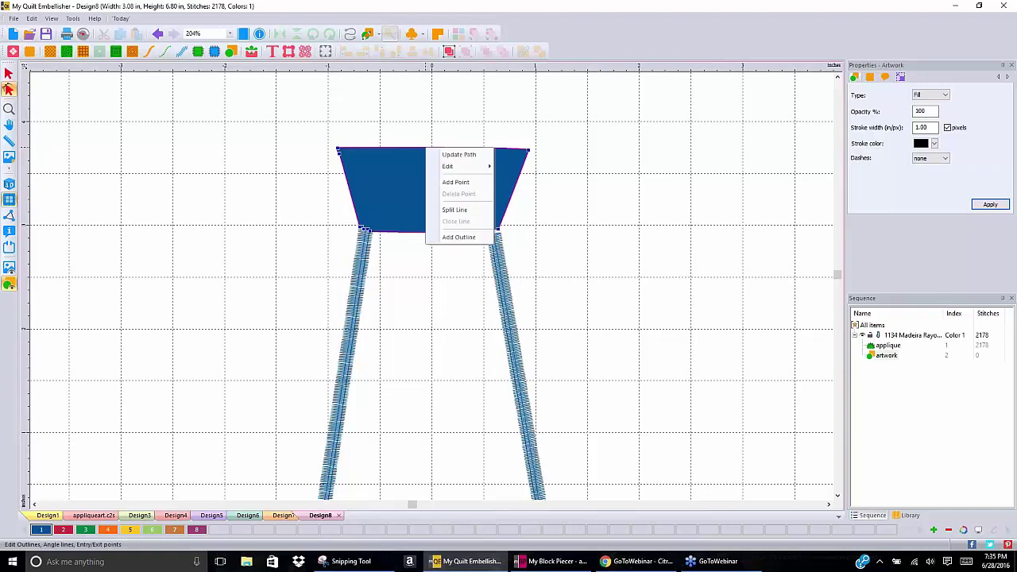
{"action": "left_click", "coordinate": [456, 182]}
{"action": "left_click_drag", "start_coordinate": [427, 148], "coordinate": [427, 154]}
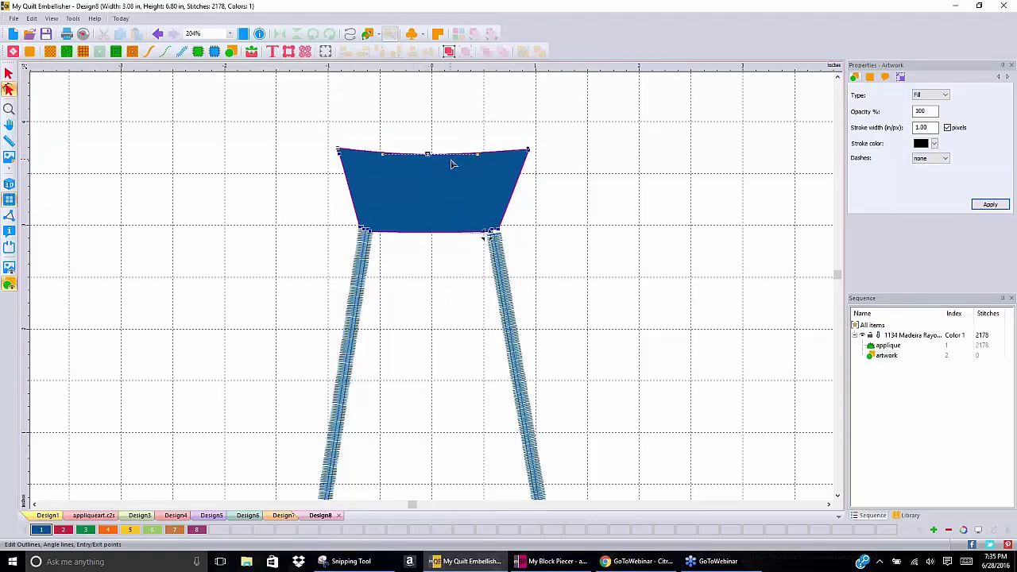
{"action": "right_click", "coordinate": [426, 236]}
{"action": "left_click", "coordinate": [452, 267]}
{"action": "left_click_drag", "start_coordinate": [427, 234], "coordinate": [432, 237]}
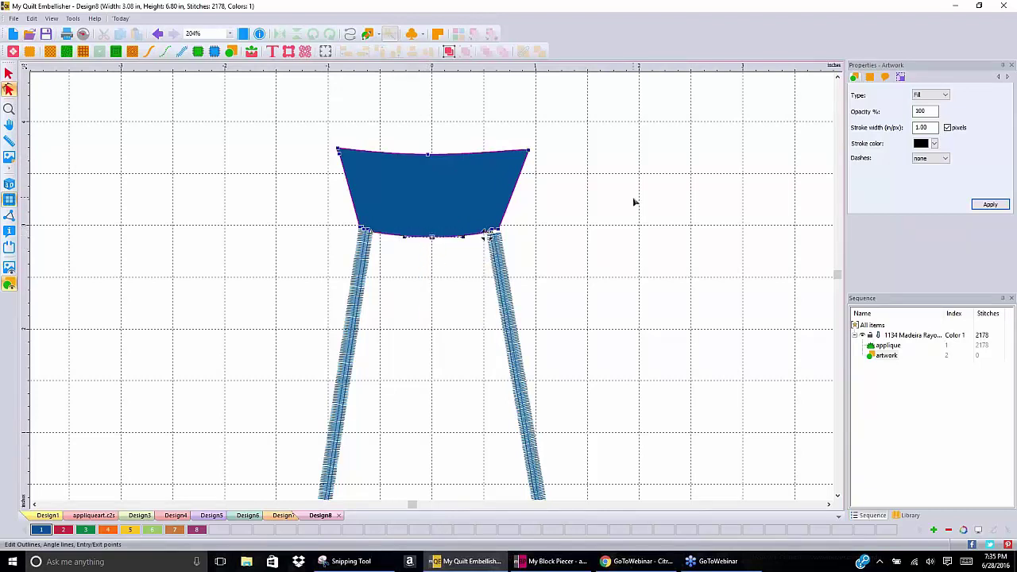
Convert the cleaned-up knot artwork to an applique and deselect it
{"action": "left_click", "coordinate": [8, 73]}
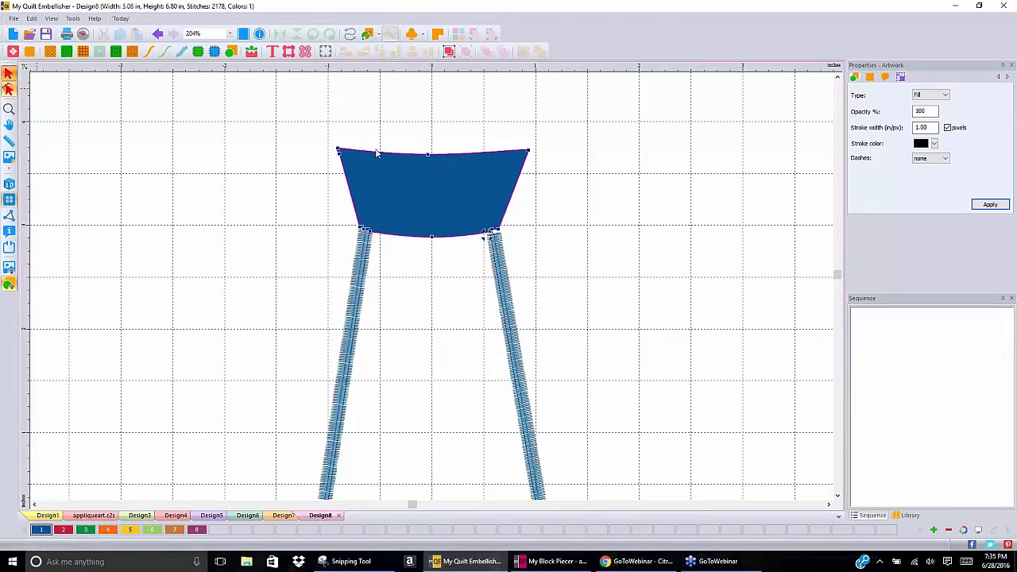
{"action": "left_click", "coordinate": [198, 52]}
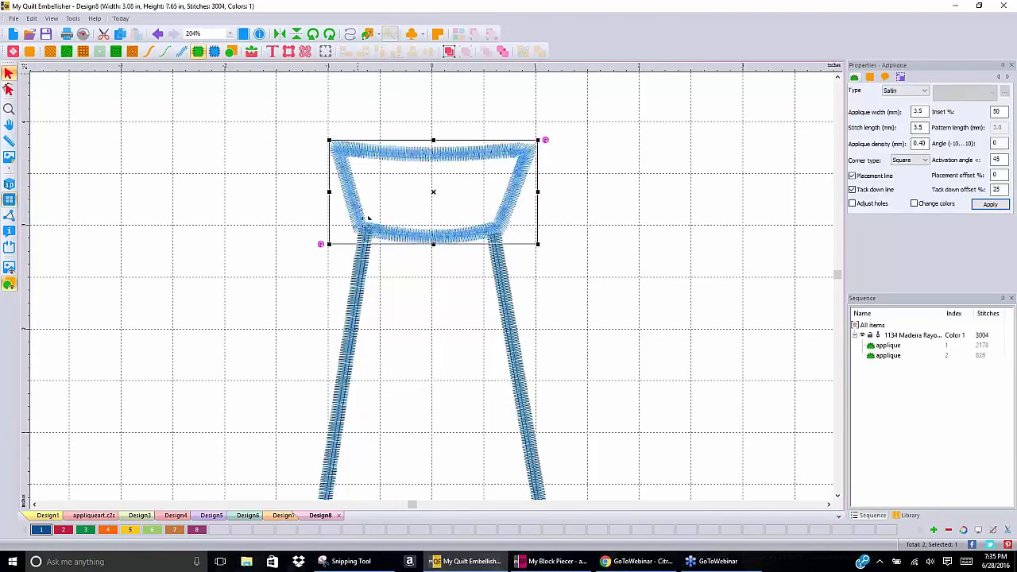
{"action": "left_click", "coordinate": [630, 162]}
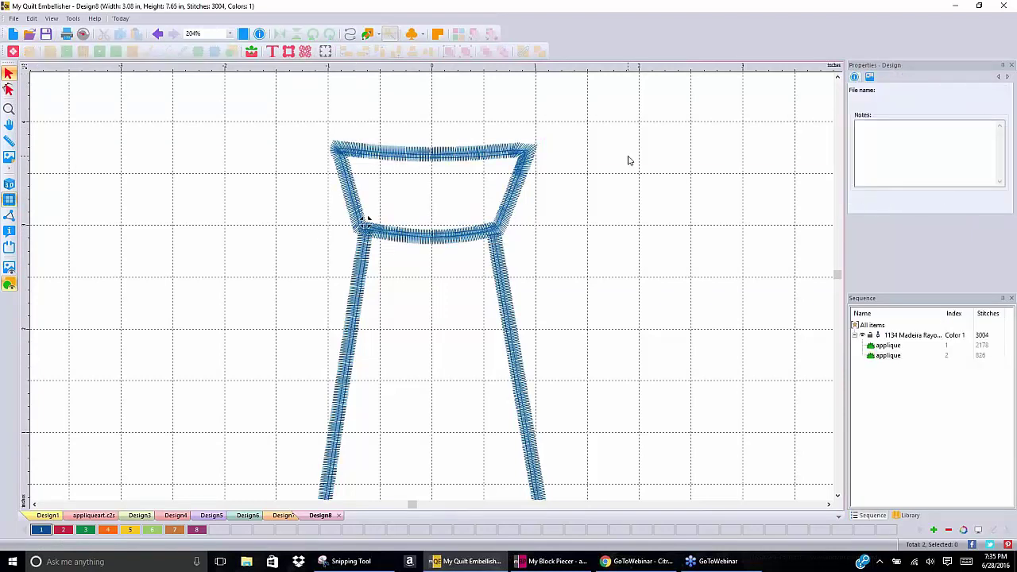
Examine the complete necktie applique from the knot down to the pointed tip
{"action": "scroll", "coordinate": [628, 161], "scroll_direction": "down", "scroll_amount": 1}
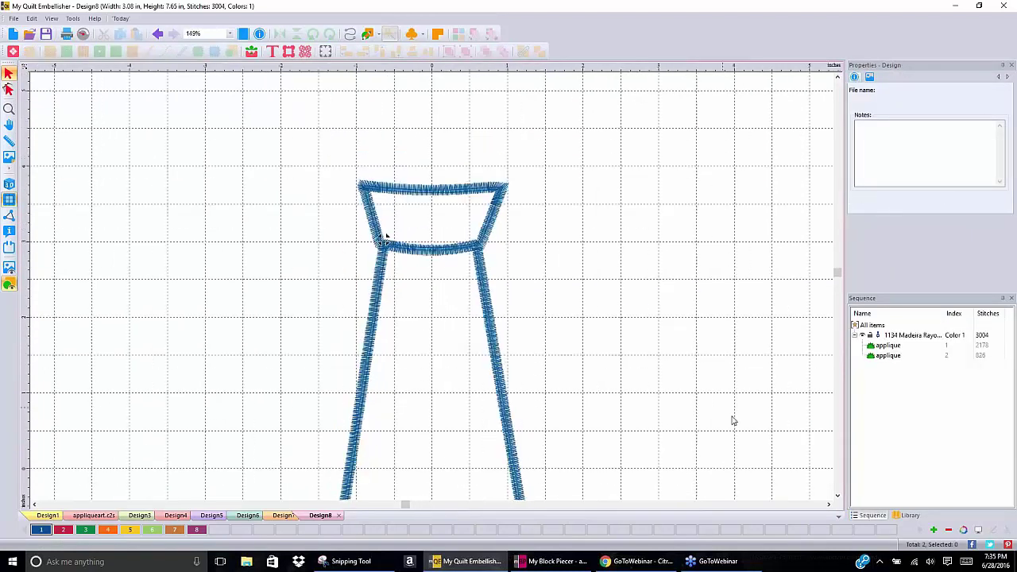
{"action": "left_click", "coordinate": [837, 498]}
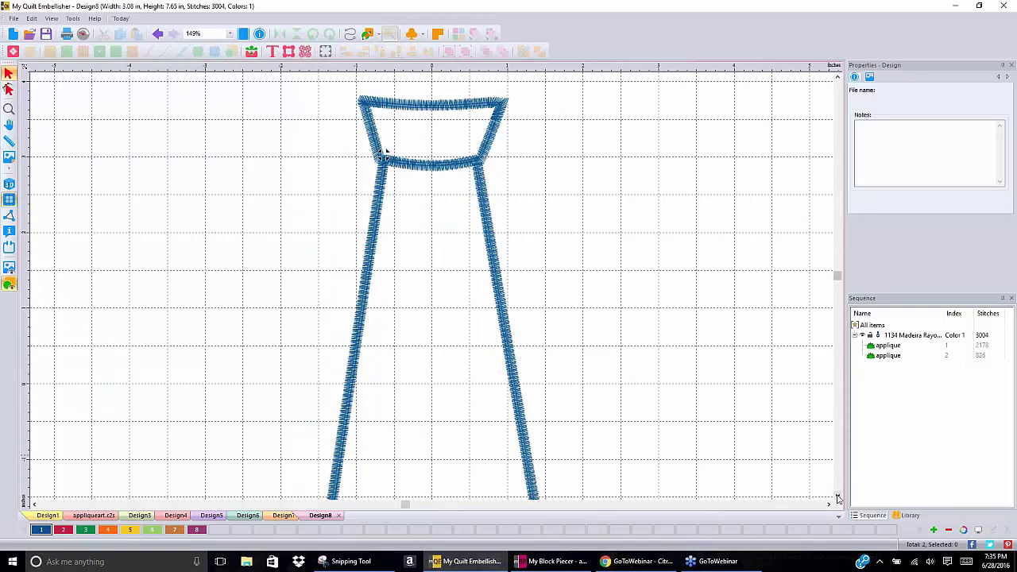
{"action": "left_click", "coordinate": [838, 499]}
{"action": "scroll", "coordinate": [654, 318], "scroll_direction": "down", "scroll_amount": 1}
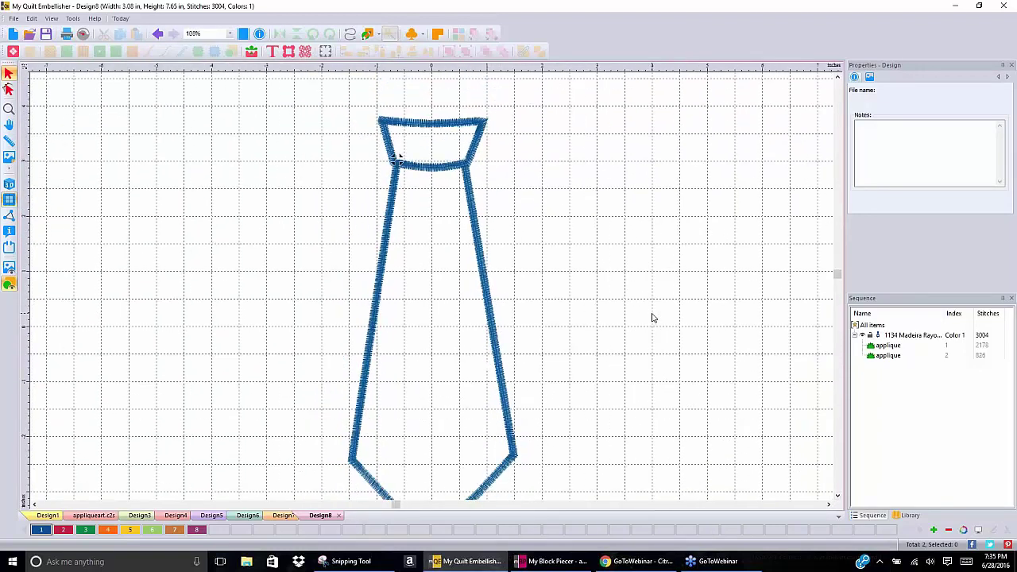
{"action": "left_click", "coordinate": [838, 498]}
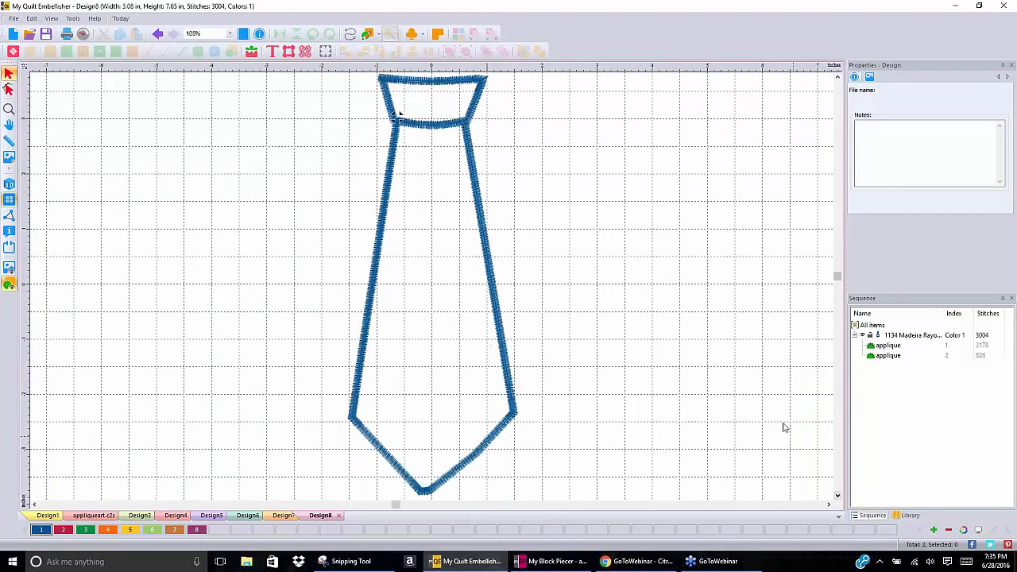
{"action": "left_click", "coordinate": [839, 77]}
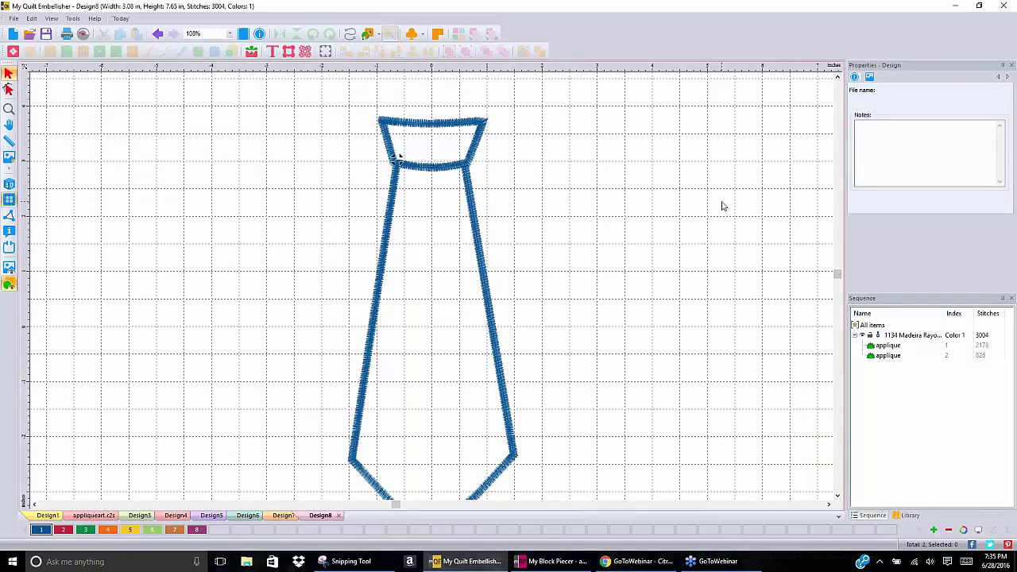
{"action": "scroll", "coordinate": [722, 207], "scroll_direction": "down", "scroll_amount": 1}
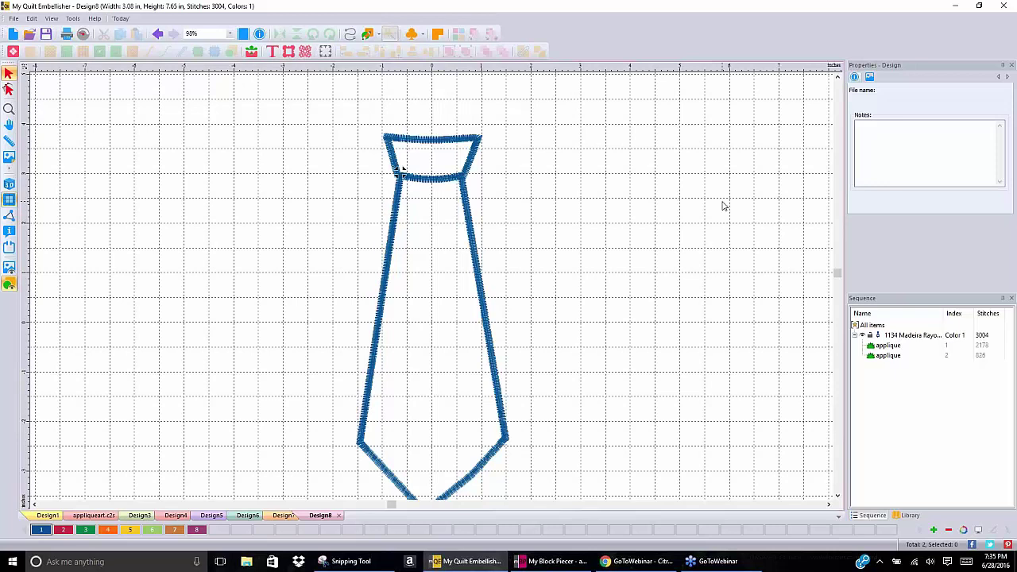
{"action": "left_click", "coordinate": [9, 109]}
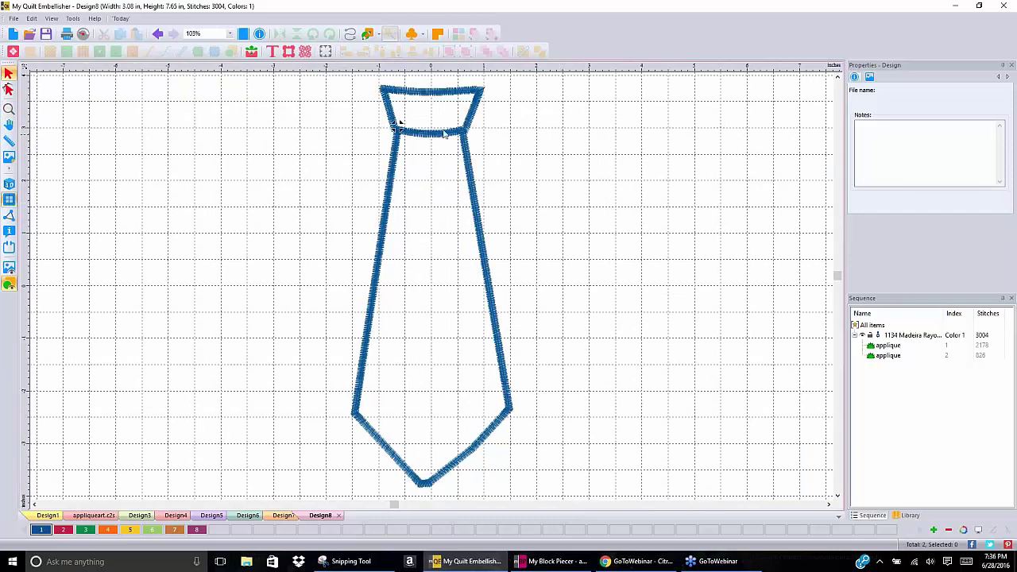
Duplicate both necktie appliques in place and recolor the copies with palette color 2, Madeira Rayon 1184 Cardinal
{"action": "left_click_drag", "start_coordinate": [359, 76], "coordinate": [566, 364]}
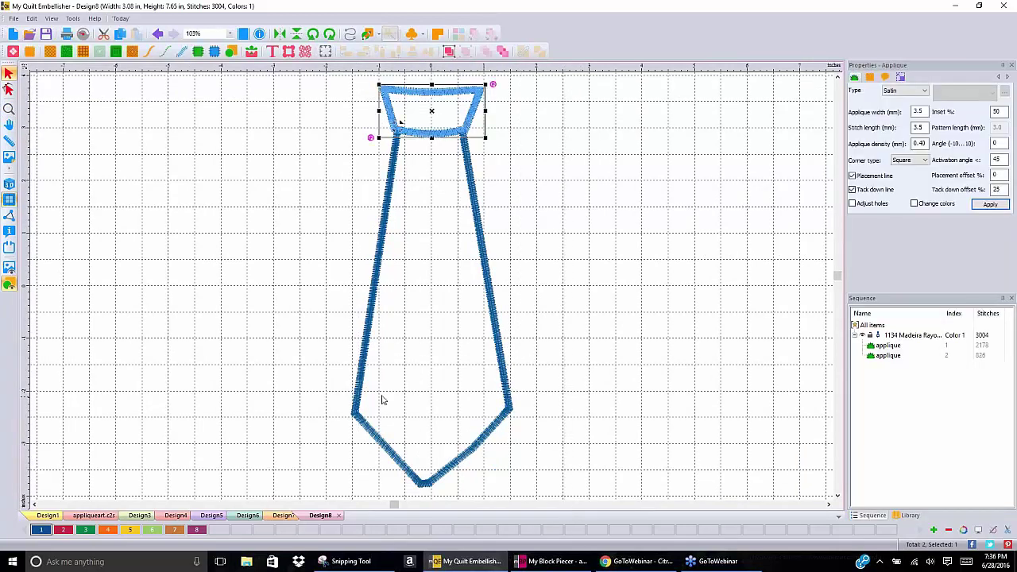
{"action": "left_click", "coordinate": [354, 386], "text": "ctrl"}
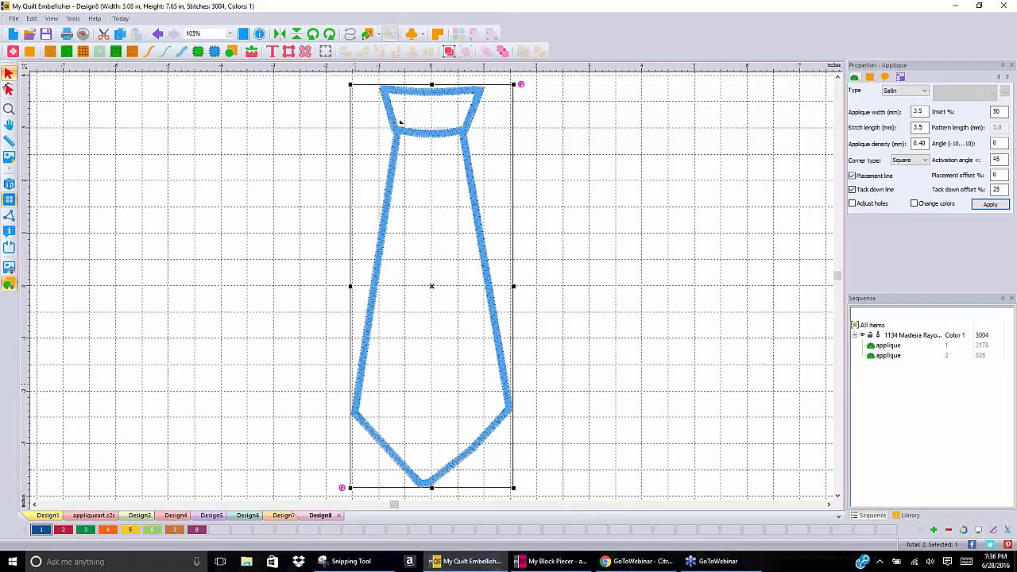
{"action": "right_click", "coordinate": [422, 210]}
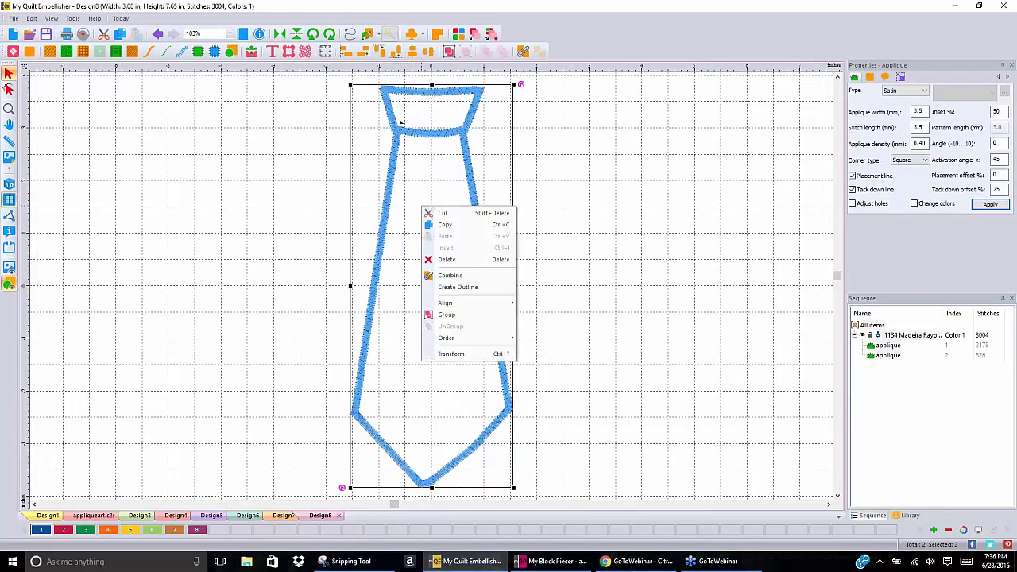
{"action": "left_click", "coordinate": [440, 227]}
{"action": "right_click", "coordinate": [421, 226]}
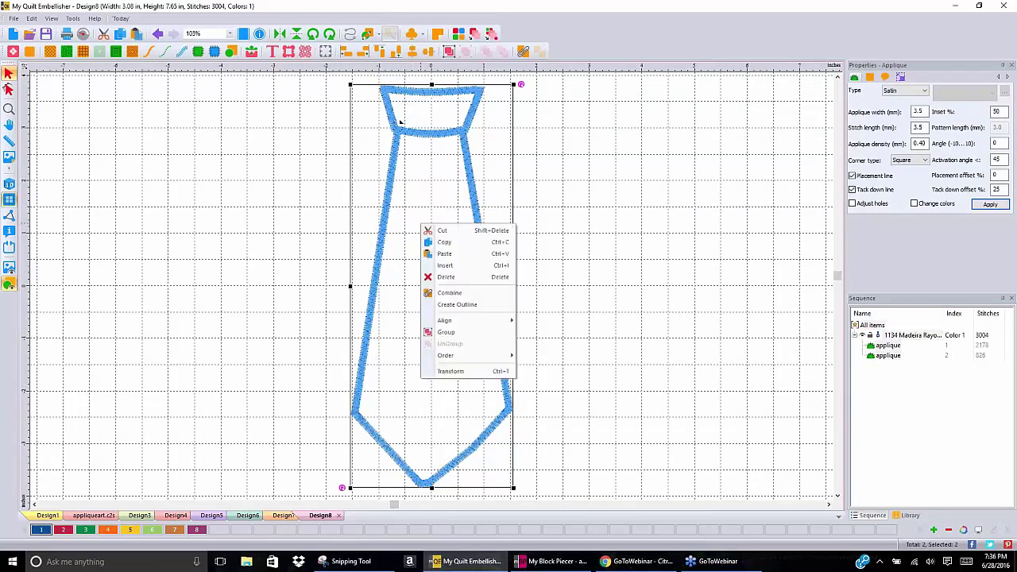
{"action": "left_click", "coordinate": [459, 259]}
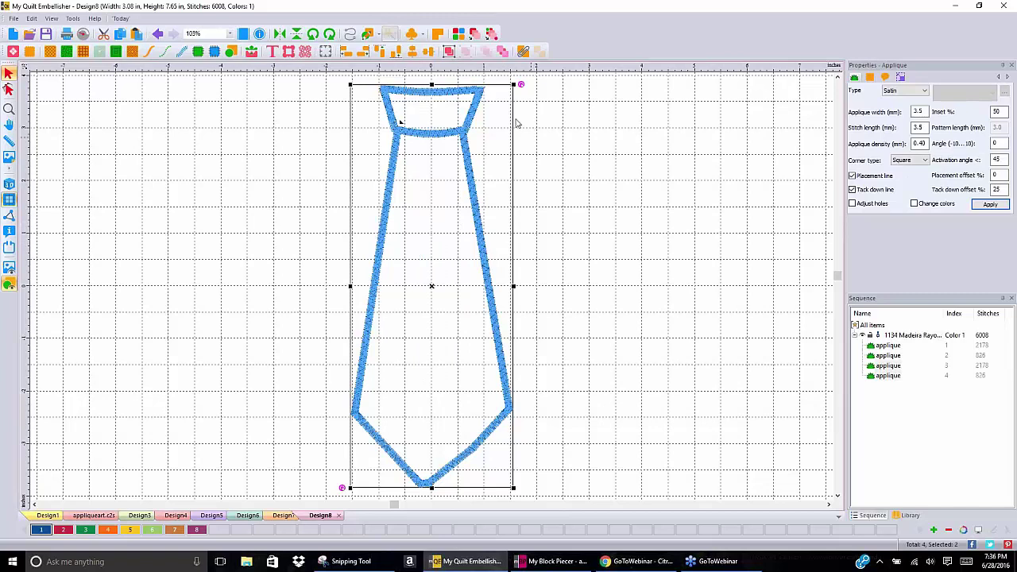
{"action": "left_click", "coordinate": [62, 530]}
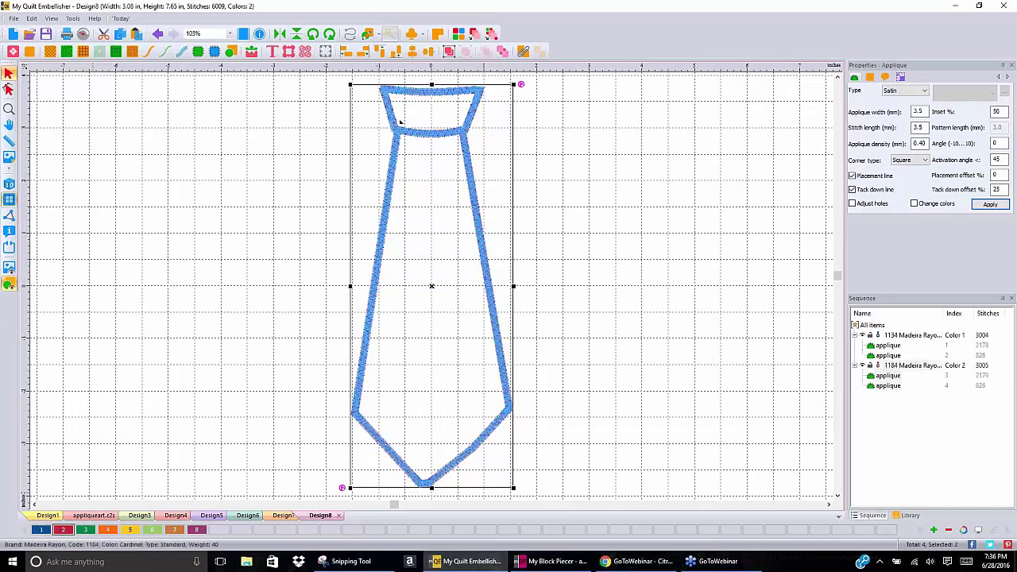
{"action": "left_click", "coordinate": [110, 404]}
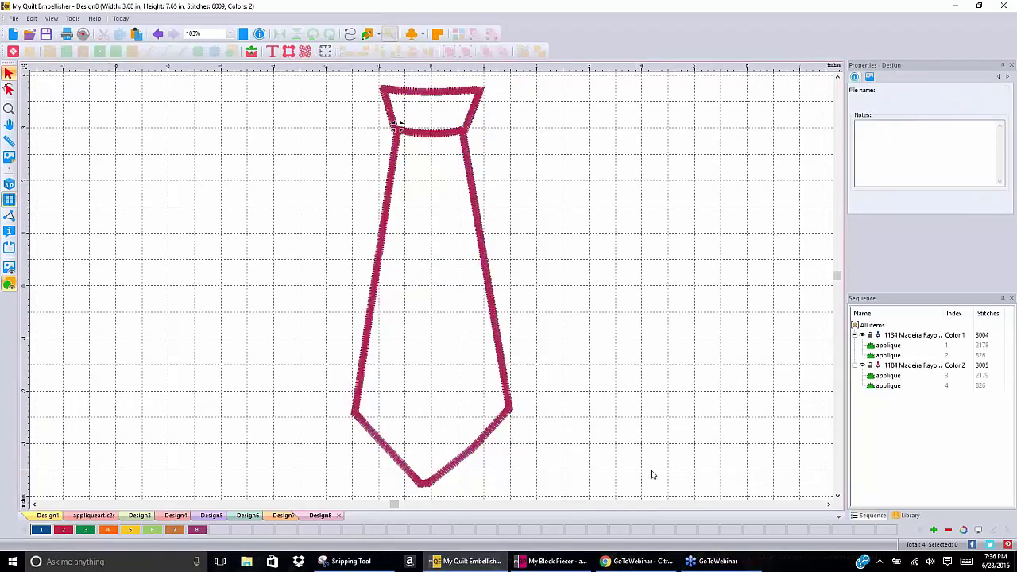
Convert the red Color 2 applique copies to artwork and place them ahead of the blue appliques in the sequence
{"action": "left_click", "coordinate": [904, 367]}
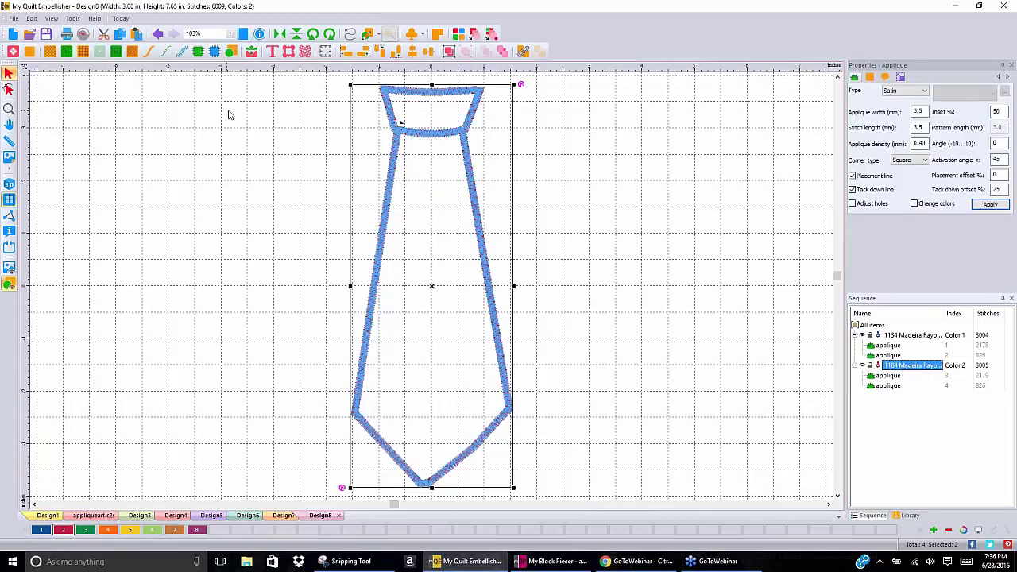
{"action": "left_click", "coordinate": [235, 54]}
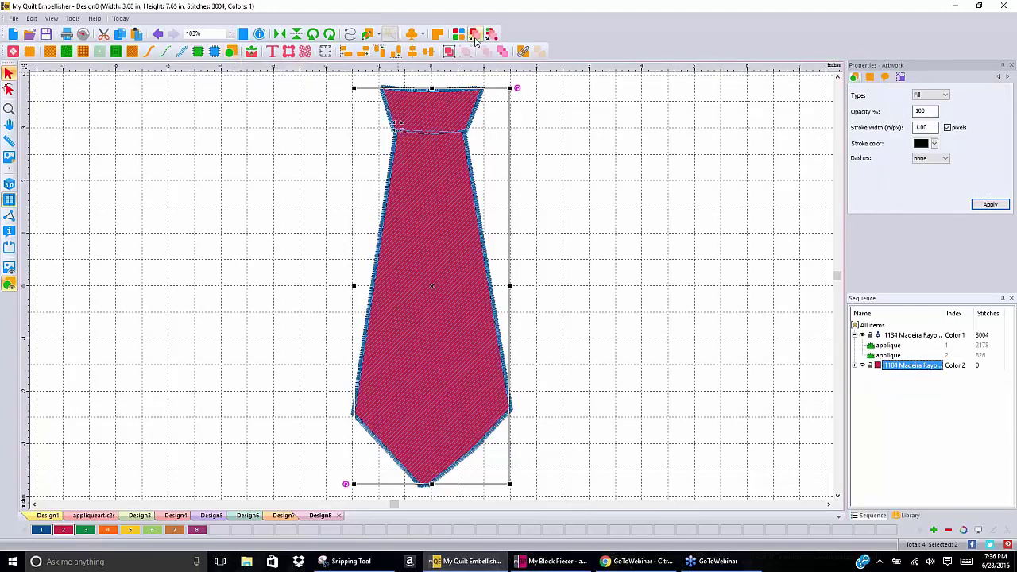
{"action": "left_click", "coordinate": [503, 52]}
{"action": "left_click", "coordinate": [620, 182]}
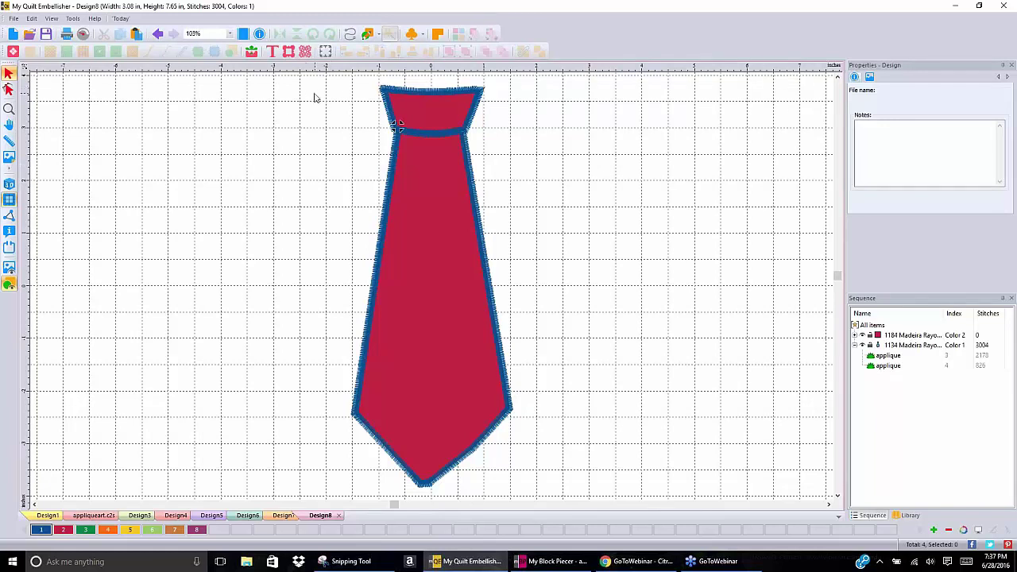
Export the necktie artwork as an SVG file named necktie in the Images folder
{"action": "left_click", "coordinate": [13, 19]}
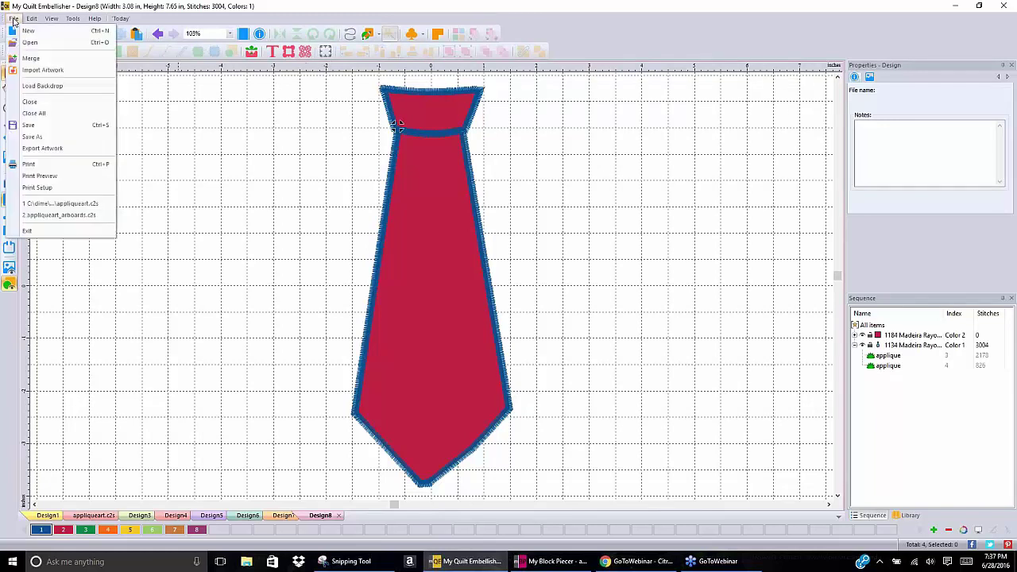
{"action": "left_click", "coordinate": [49, 150]}
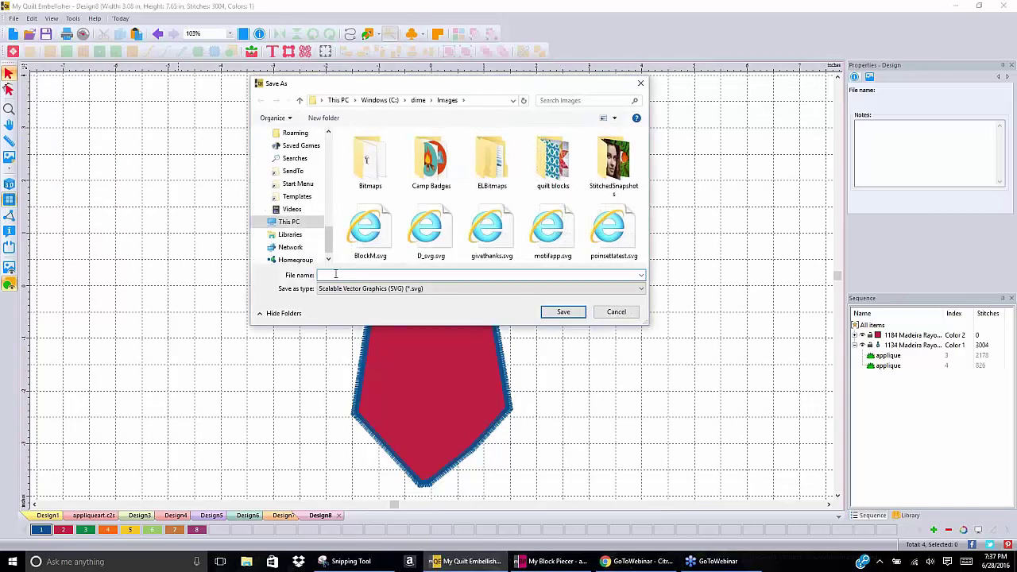
{"action": "type", "text": "necktie"}
{"action": "left_click", "coordinate": [441, 290]}
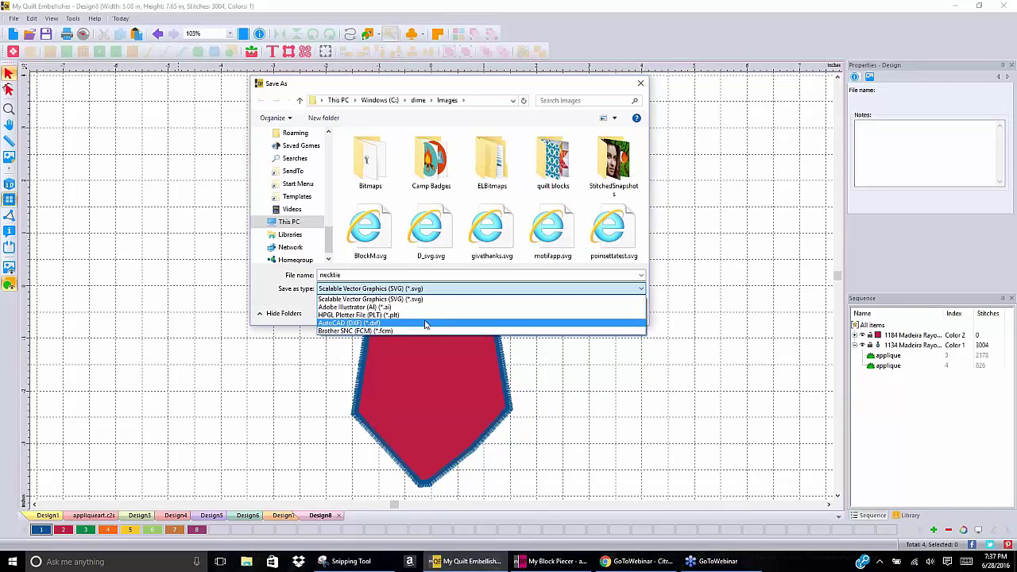
{"action": "left_click", "coordinate": [601, 380]}
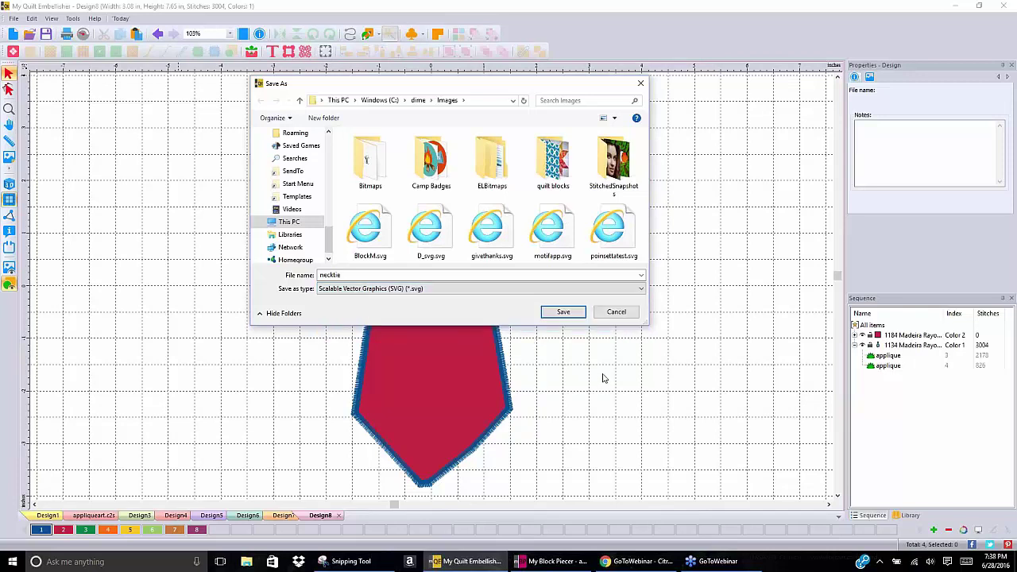
{"action": "left_click", "coordinate": [567, 313]}
{"action": "left_click", "coordinate": [564, 313]}
{"action": "left_click", "coordinate": [564, 313]}
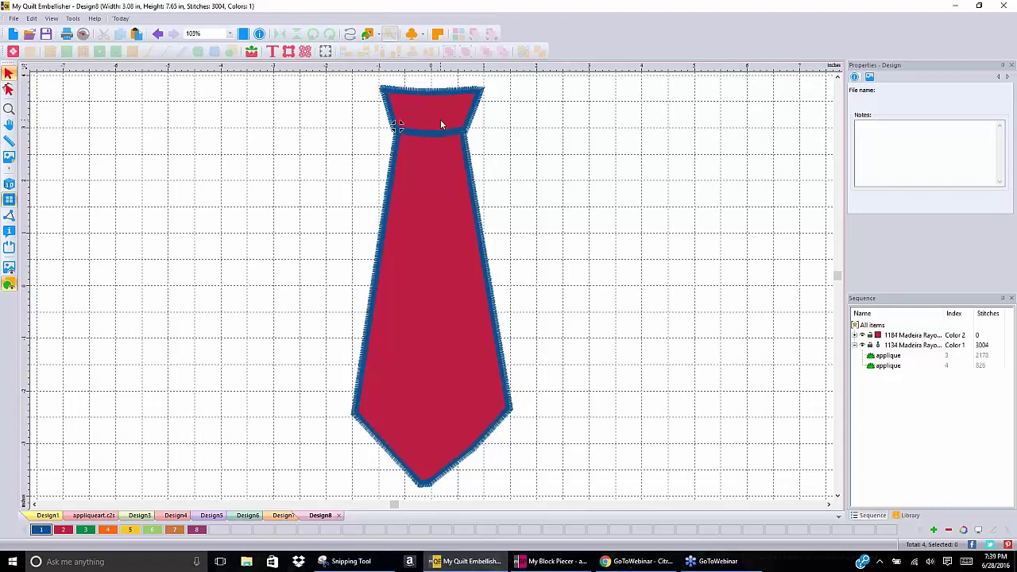
Fill all the necktie artwork with fabric Affart_Animal10_150_Default_Animal from the Animals group of My Fabric Designs
{"action": "left_click_drag", "start_coordinate": [366, 78], "coordinate": [628, 496]}
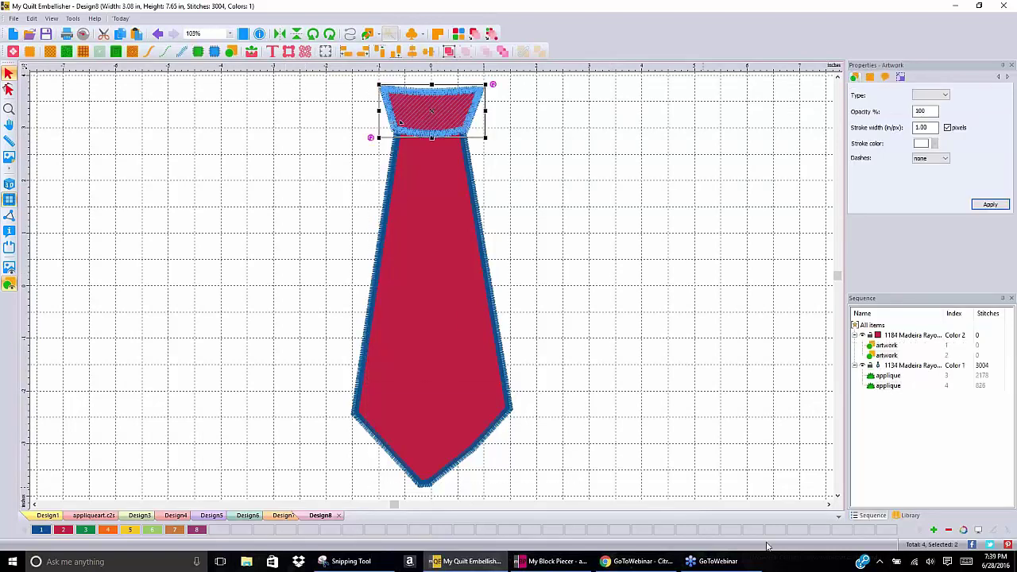
{"action": "left_click_drag", "start_coordinate": [638, 503], "coordinate": [223, 74]}
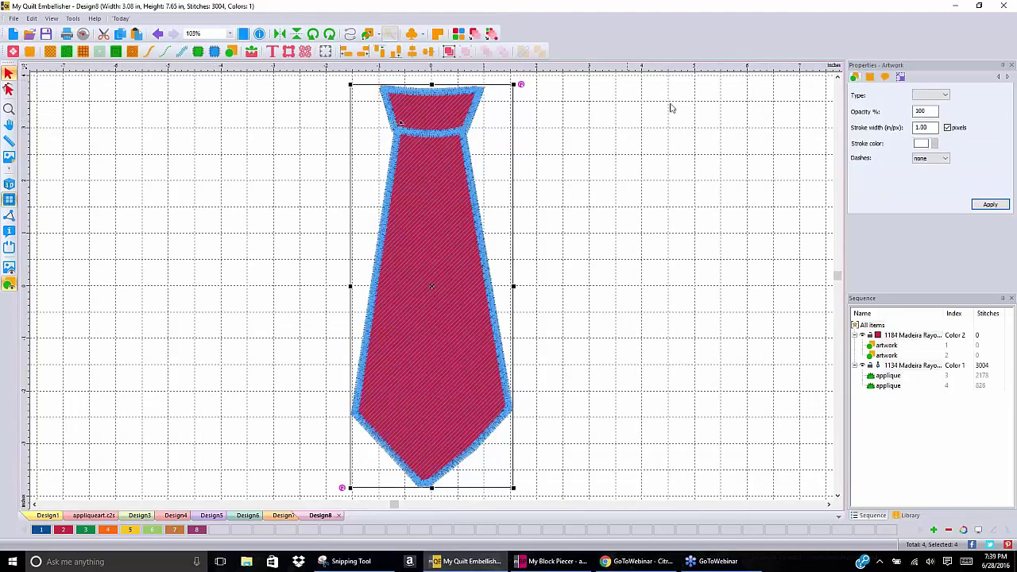
{"action": "left_click", "coordinate": [871, 77]}
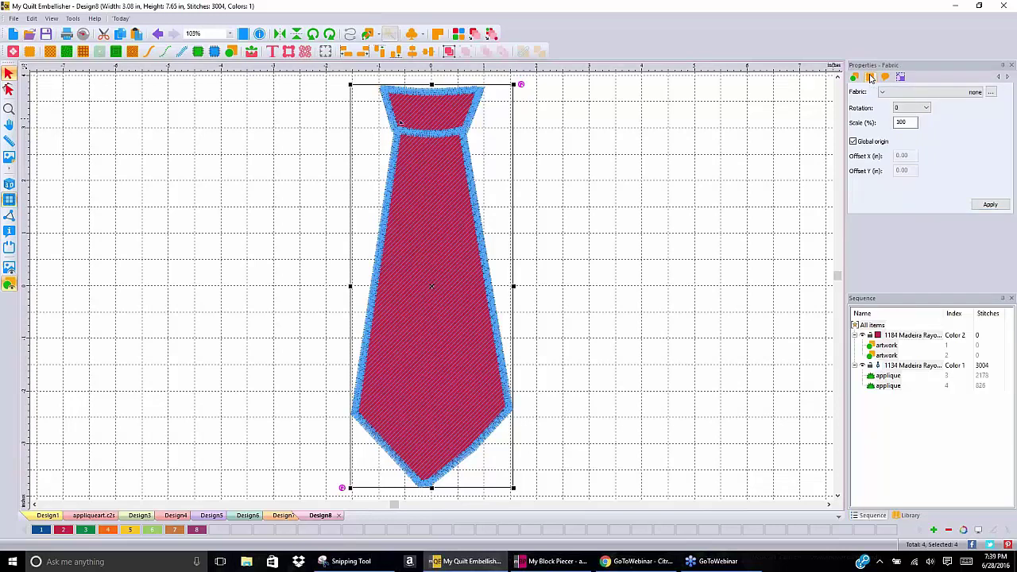
{"action": "left_click", "coordinate": [991, 93]}
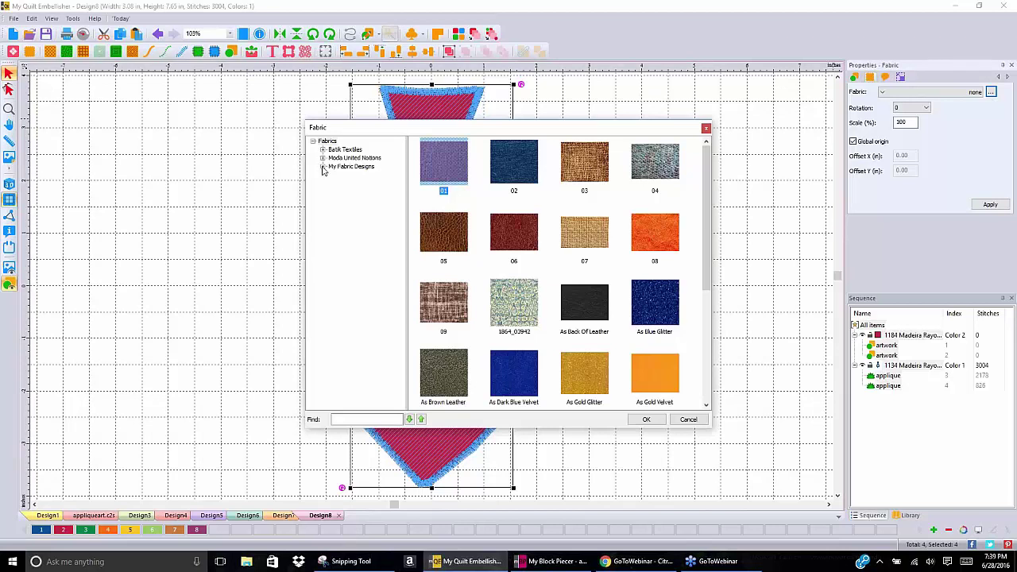
{"action": "left_click", "coordinate": [323, 167]}
{"action": "left_click", "coordinate": [348, 175]}
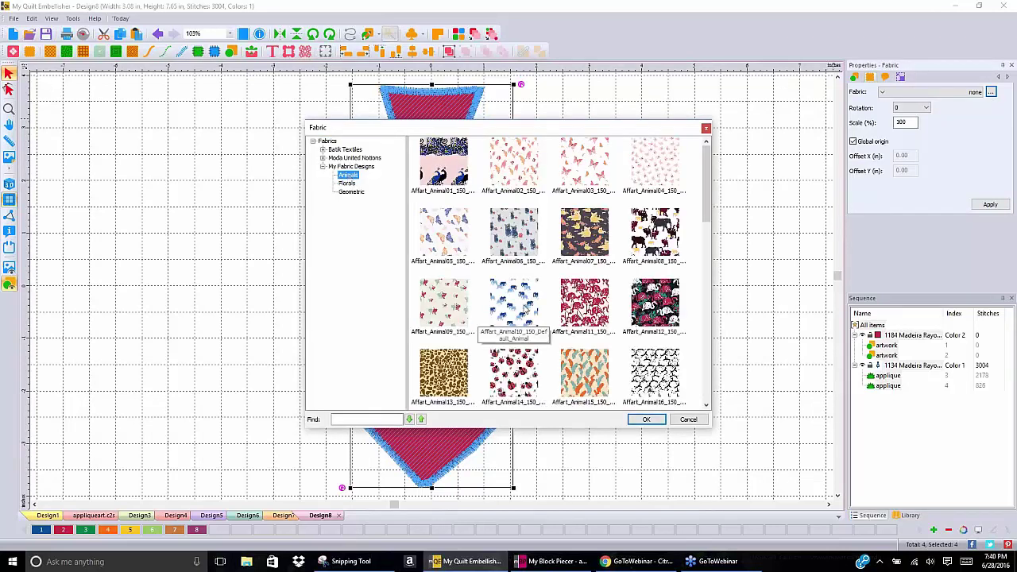
{"action": "left_click", "coordinate": [520, 304]}
{"action": "left_click", "coordinate": [646, 420]}
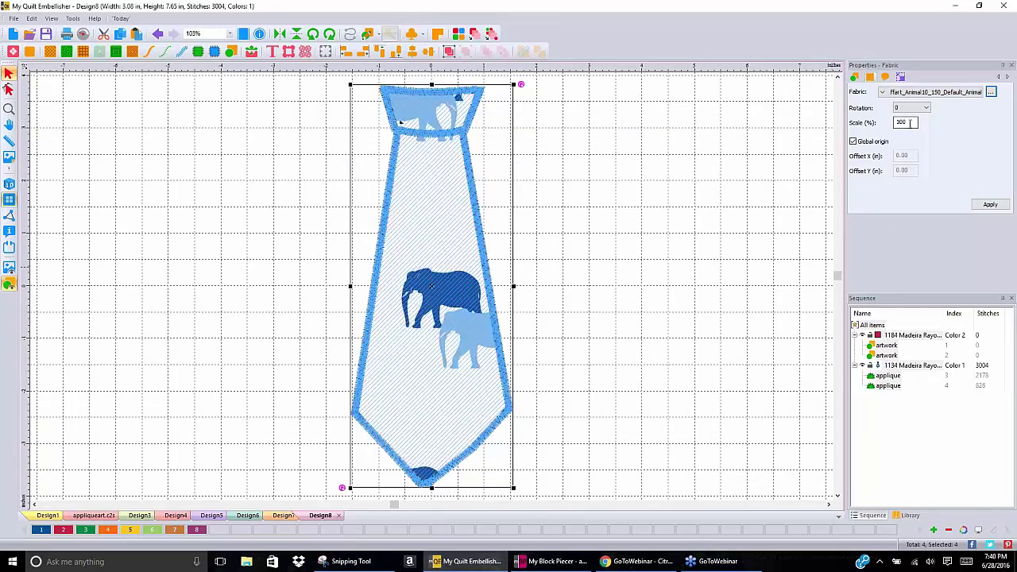
Set the elephant fabric's scale to 5% on both necktie pieces and deselect them
{"action": "double_click", "coordinate": [885, 122]}
{"action": "type", "text": "5"}
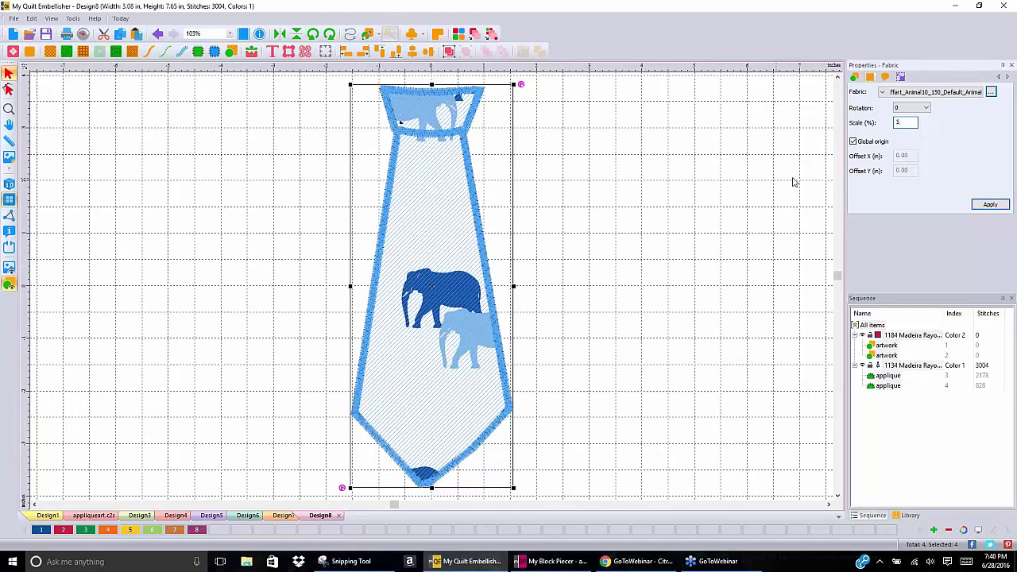
{"action": "left_click", "coordinate": [991, 205]}
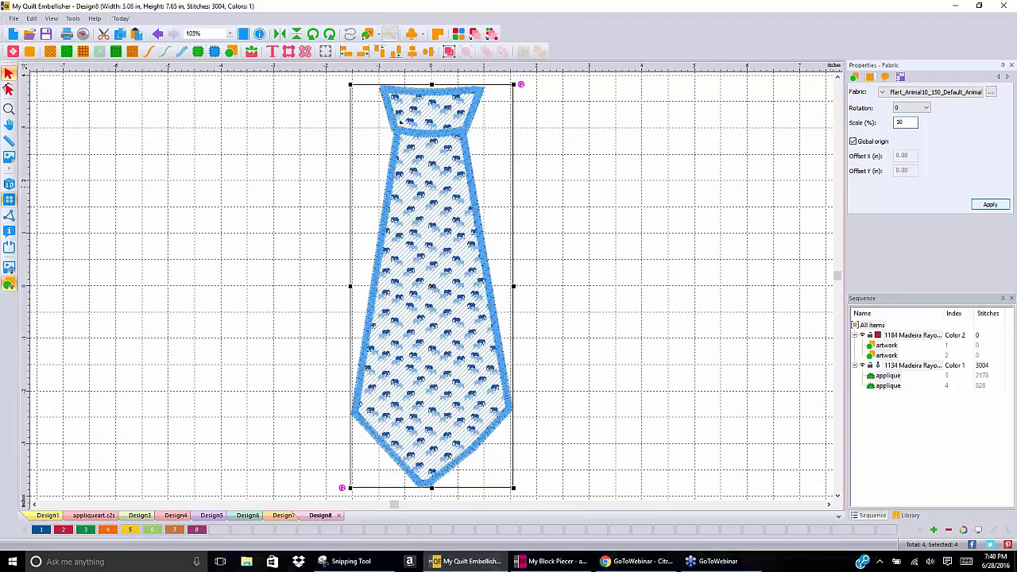
{"action": "left_click", "coordinate": [583, 150]}
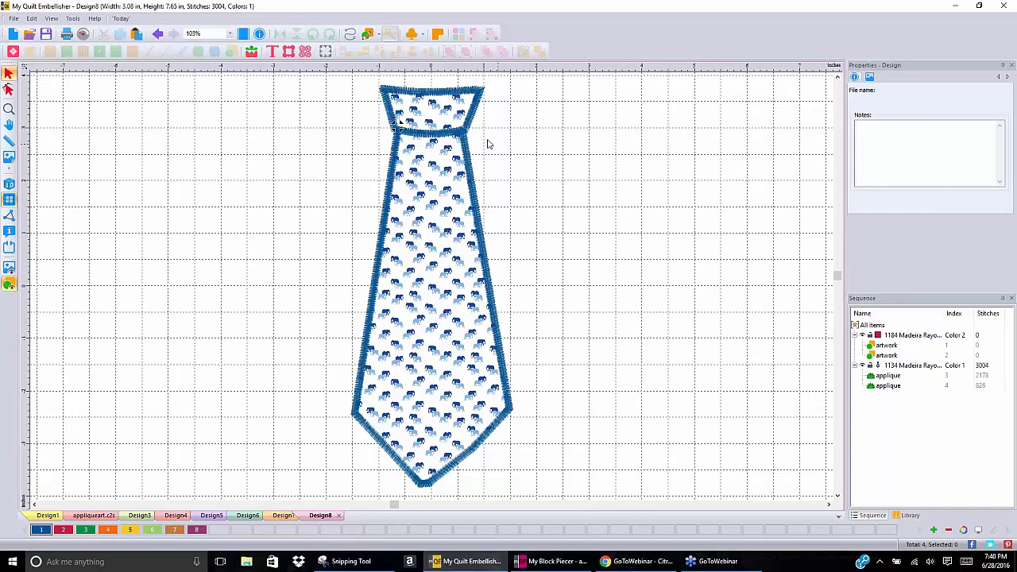
Set the fabric rotation of the necktie's knot artwork to 90 degrees
{"action": "left_click", "coordinate": [445, 120]}
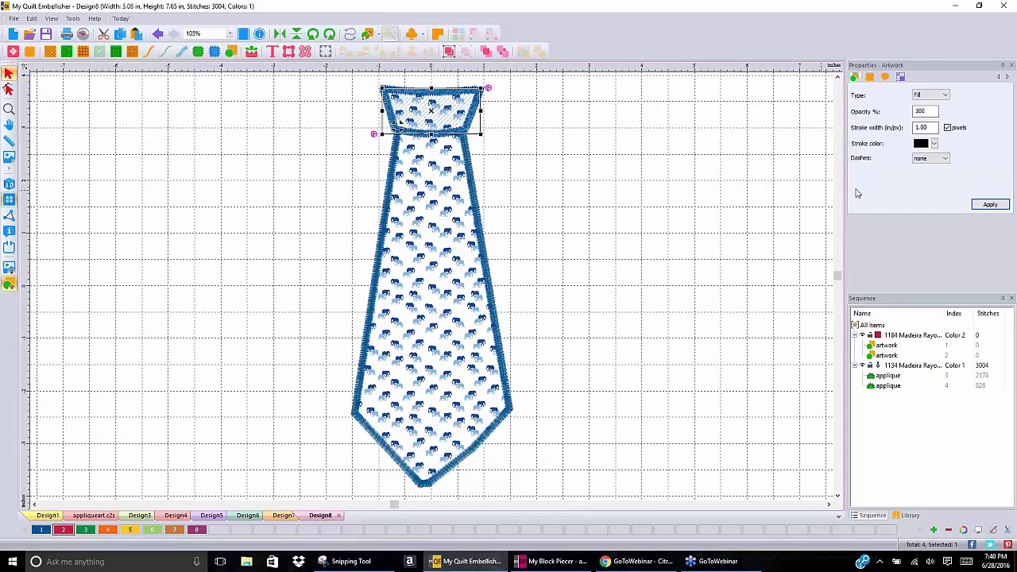
{"action": "left_click", "coordinate": [869, 77]}
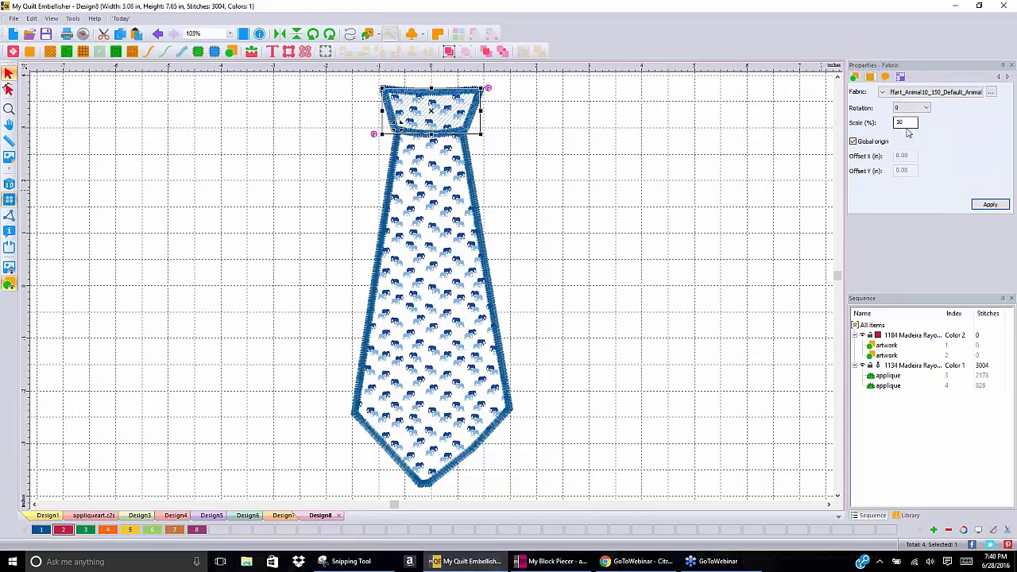
{"action": "left_click", "coordinate": [926, 109]}
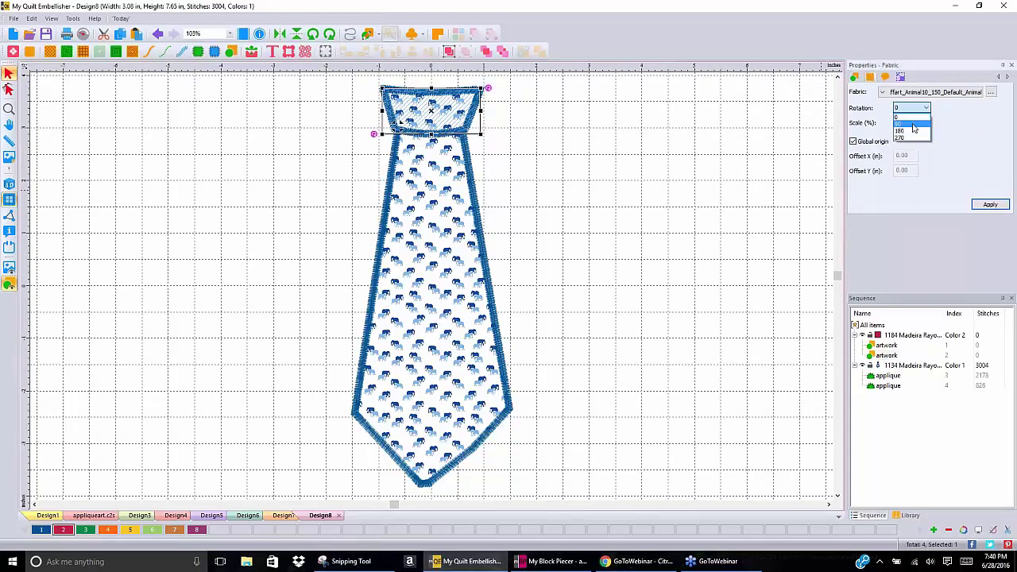
{"action": "left_click", "coordinate": [913, 125]}
{"action": "left_click", "coordinate": [989, 204]}
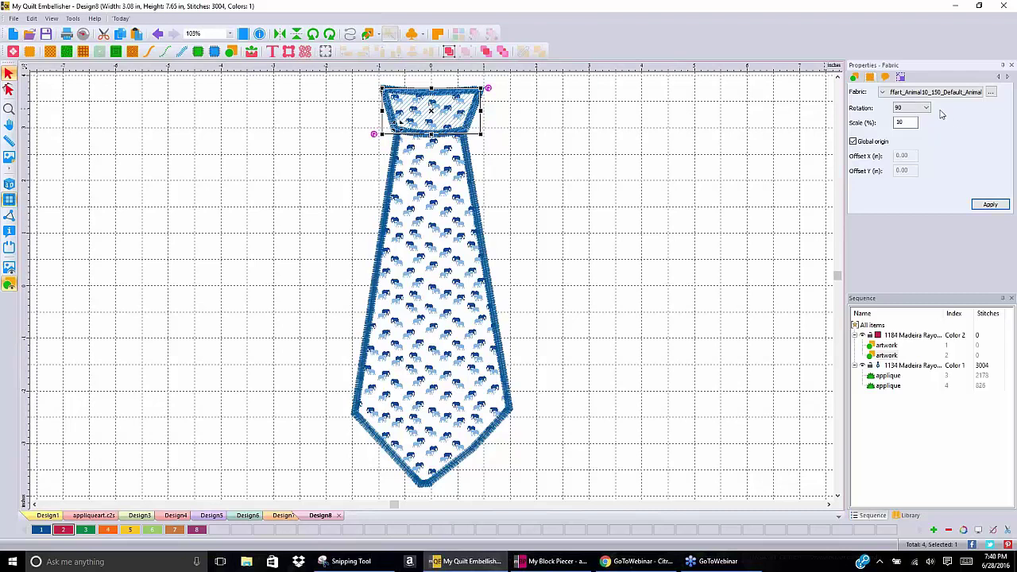
{"action": "left_click", "coordinate": [688, 148]}
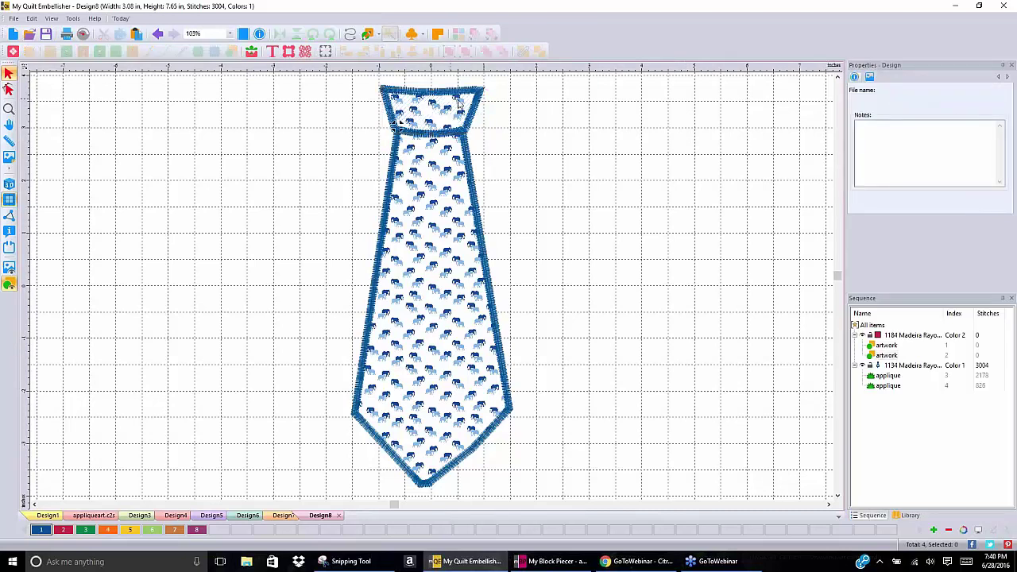
Set the fabric rotation of the necktie's knot artwork to 180 degrees
{"action": "left_click", "coordinate": [395, 123]}
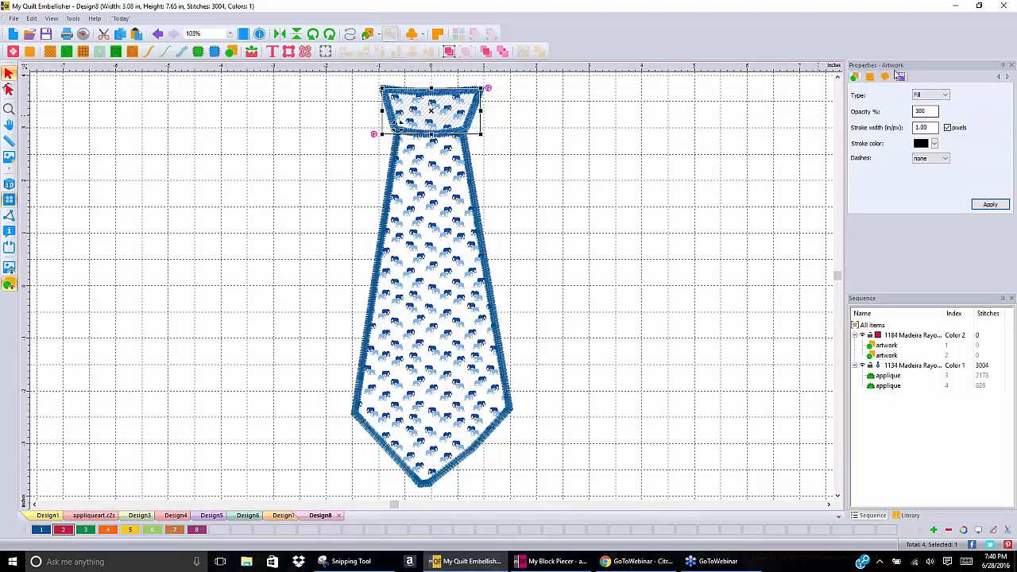
{"action": "left_click", "coordinate": [871, 77]}
{"action": "left_click", "coordinate": [927, 108]}
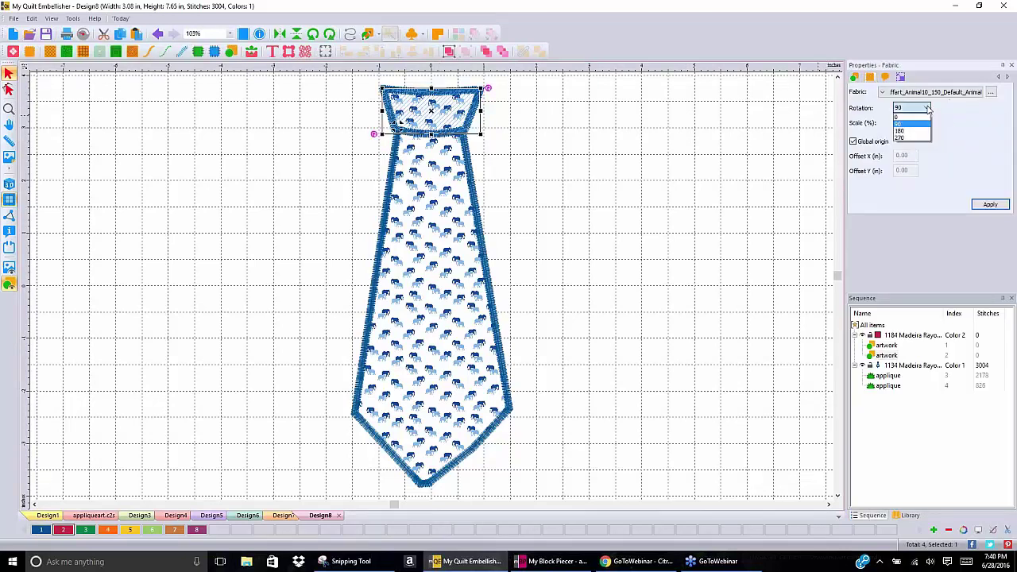
{"action": "left_click", "coordinate": [910, 132]}
{"action": "left_click", "coordinate": [990, 205]}
{"action": "left_click", "coordinate": [634, 149]}
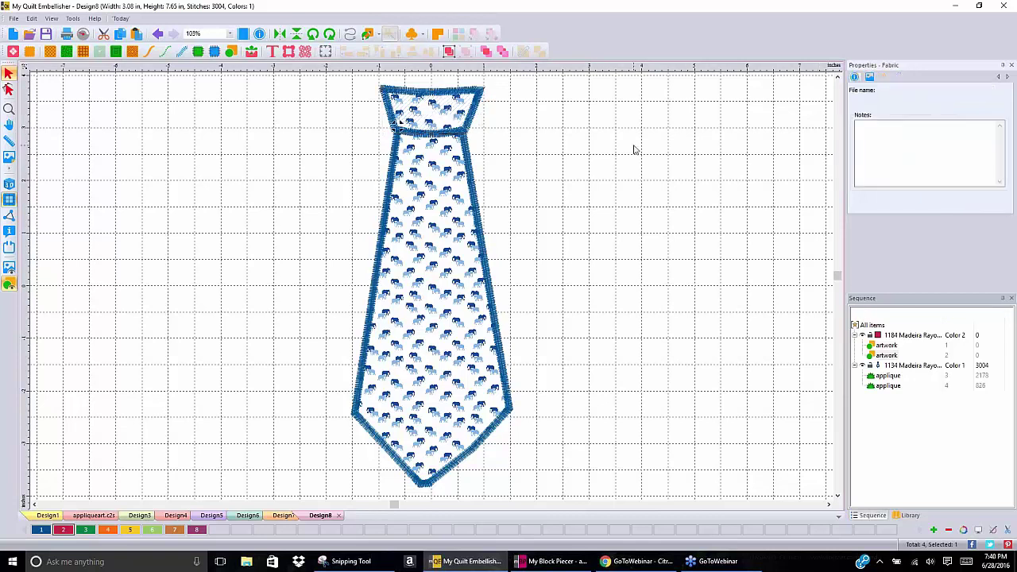
{"action": "left_click", "coordinate": [458, 113]}
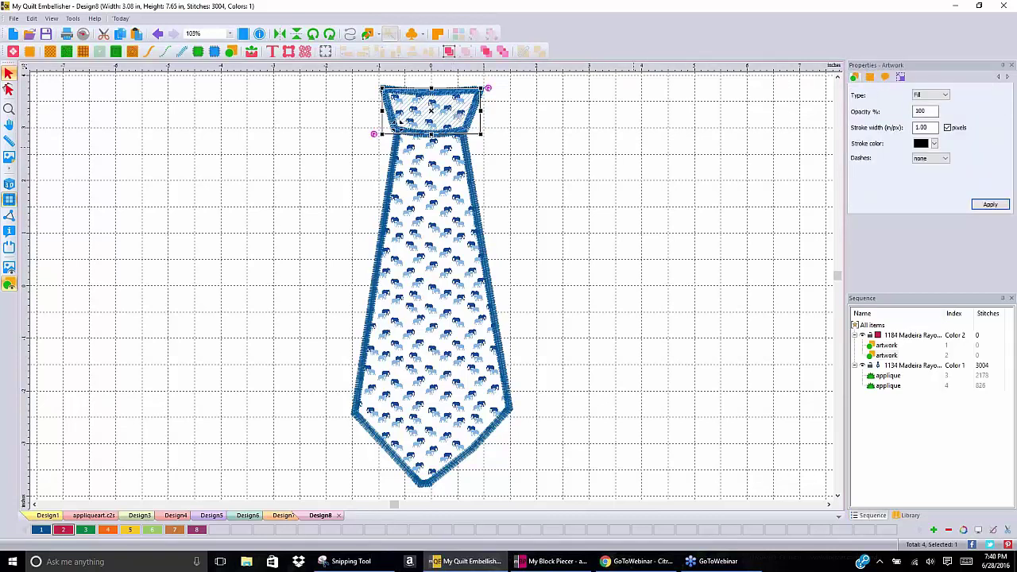
{"action": "left_click", "coordinate": [870, 77]}
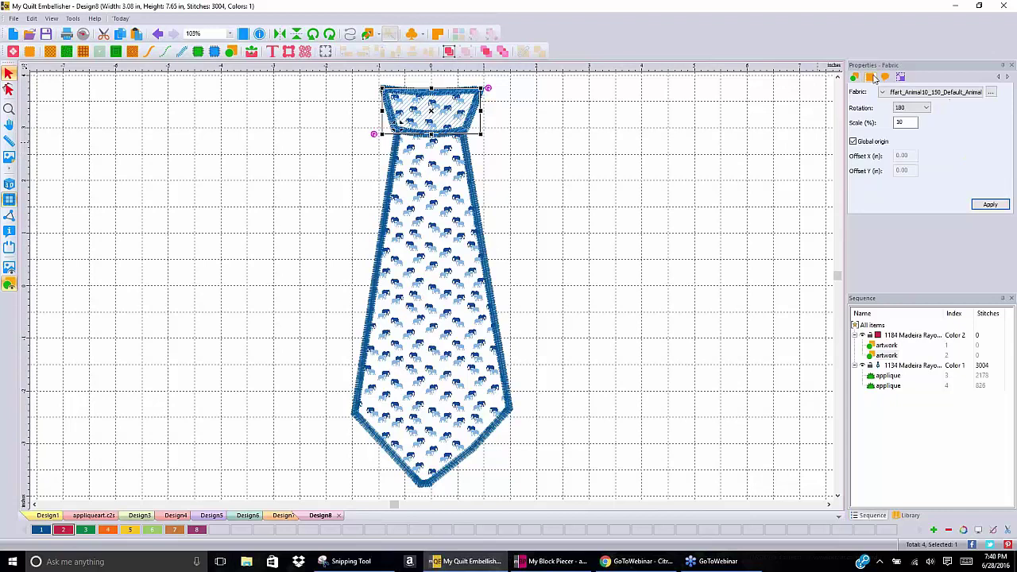
{"action": "left_click", "coordinate": [910, 108]}
{"action": "left_click", "coordinate": [747, 157]}
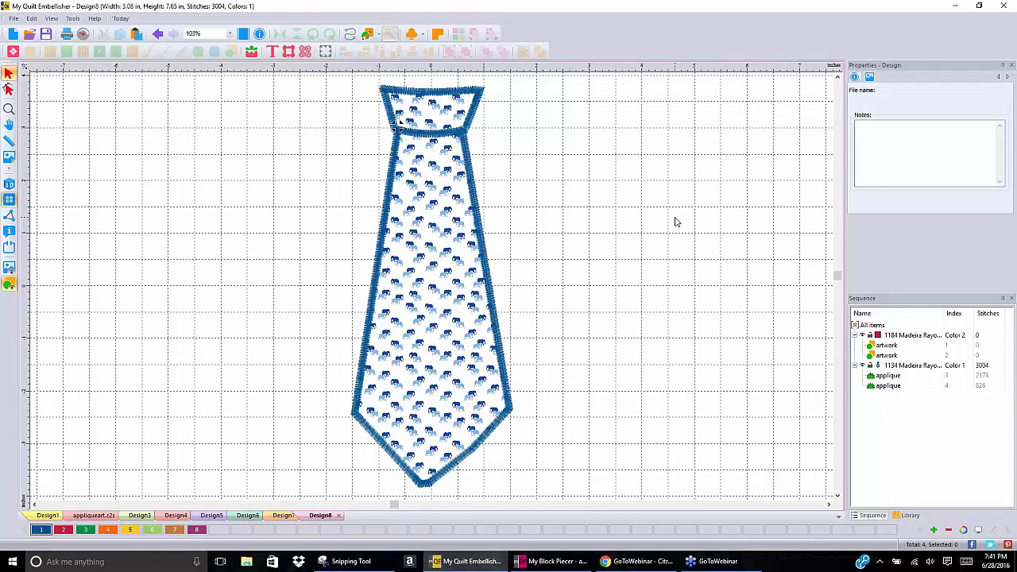
Create a new design and import the giantdahlia.EMF artwork from the Images folder
{"action": "left_click", "coordinate": [13, 34]}
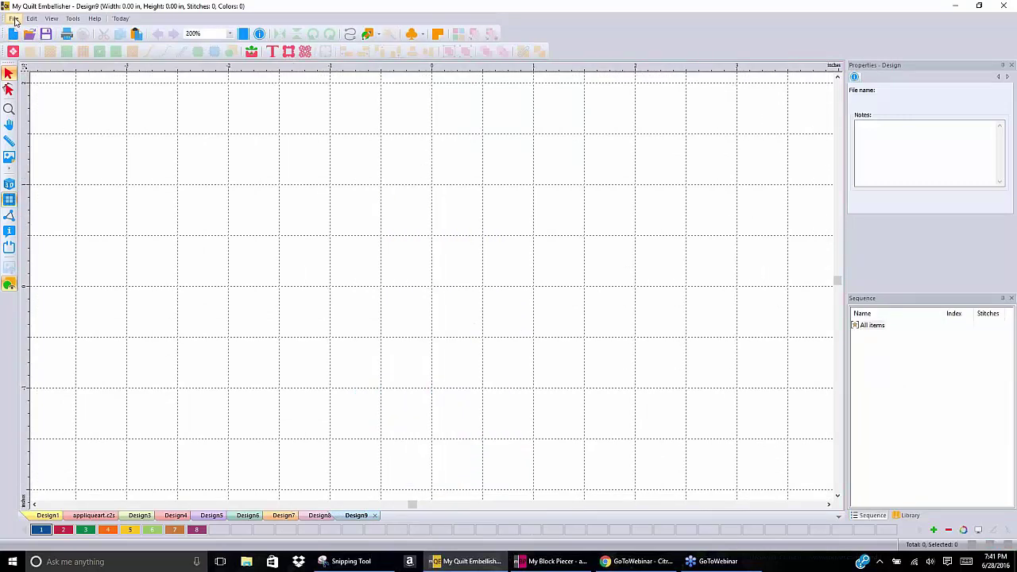
{"action": "left_click", "coordinate": [15, 19]}
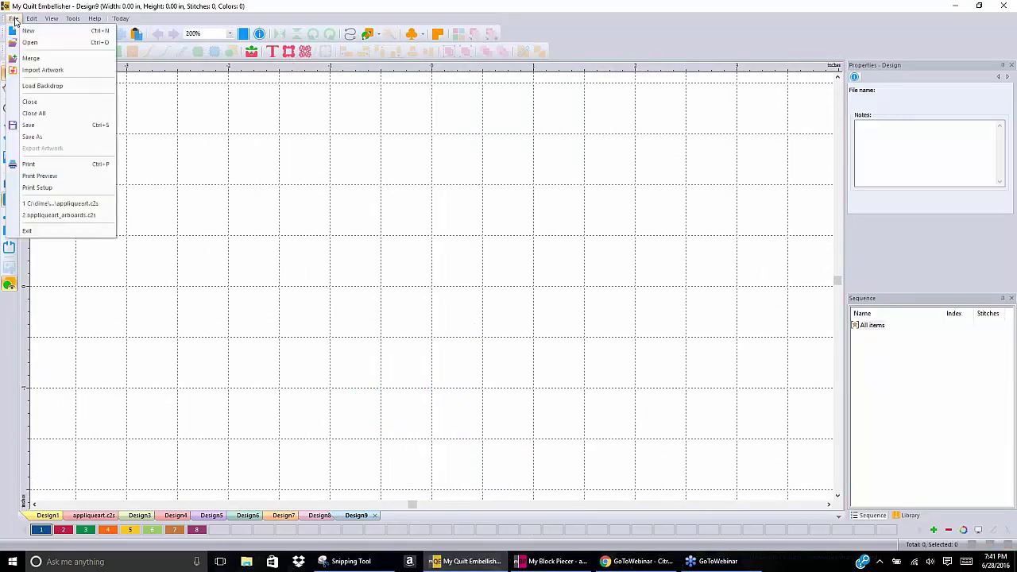
{"action": "left_click", "coordinate": [61, 71]}
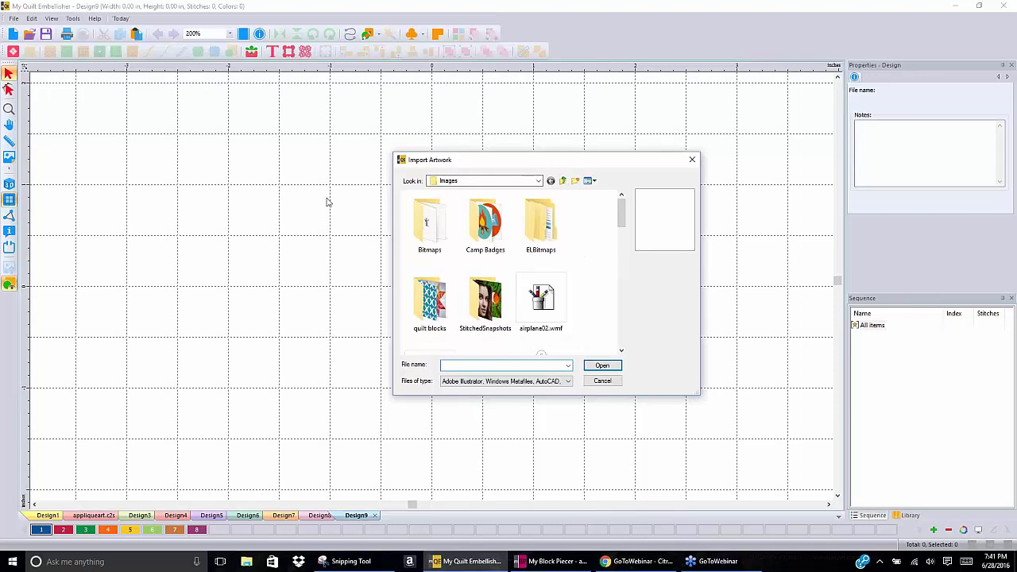
{"action": "left_click_drag", "start_coordinate": [624, 212], "coordinate": [624, 278]}
{"action": "left_click", "coordinate": [487, 226]}
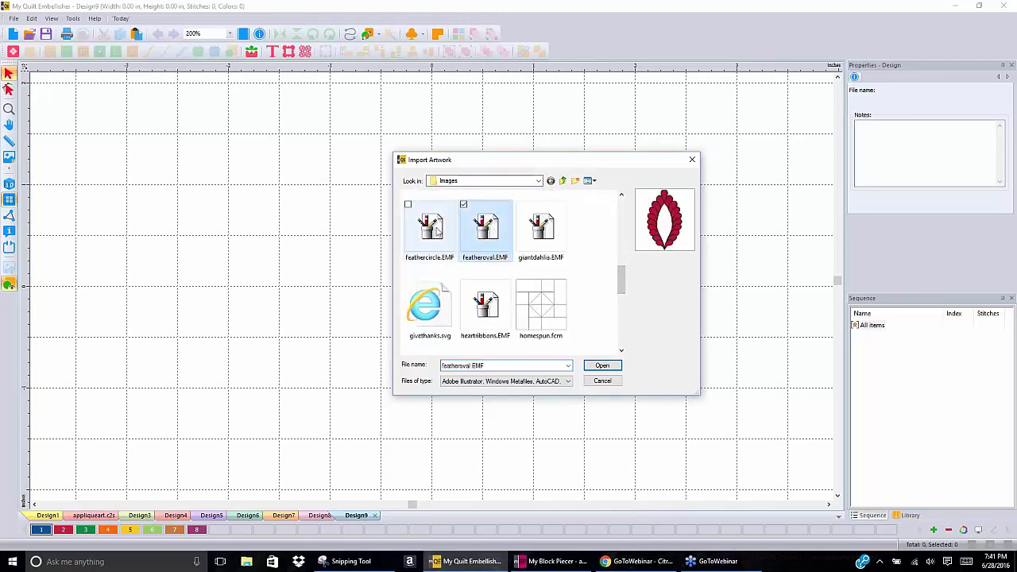
{"action": "left_click", "coordinate": [437, 231]}
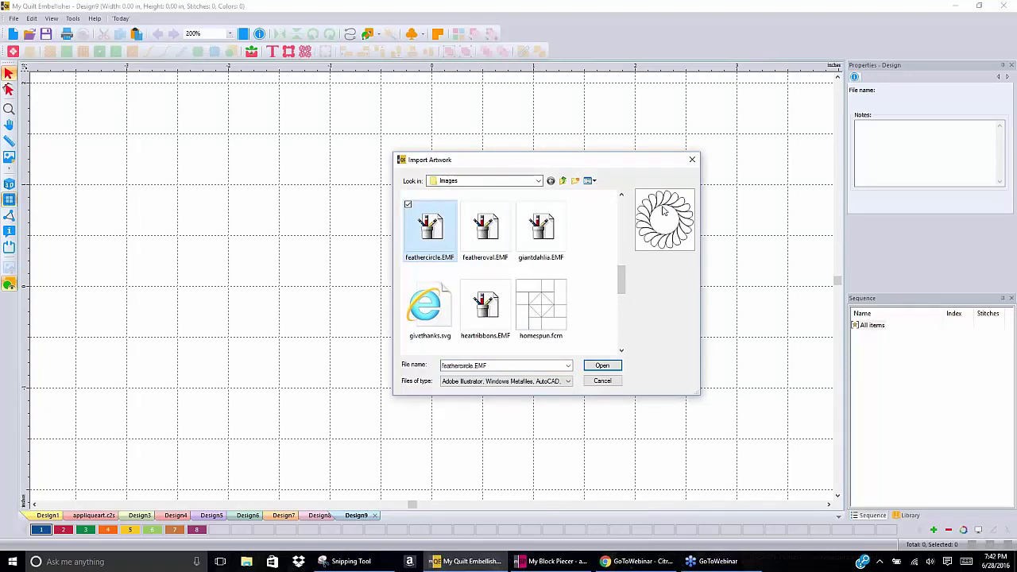
{"action": "left_click", "coordinate": [539, 231]}
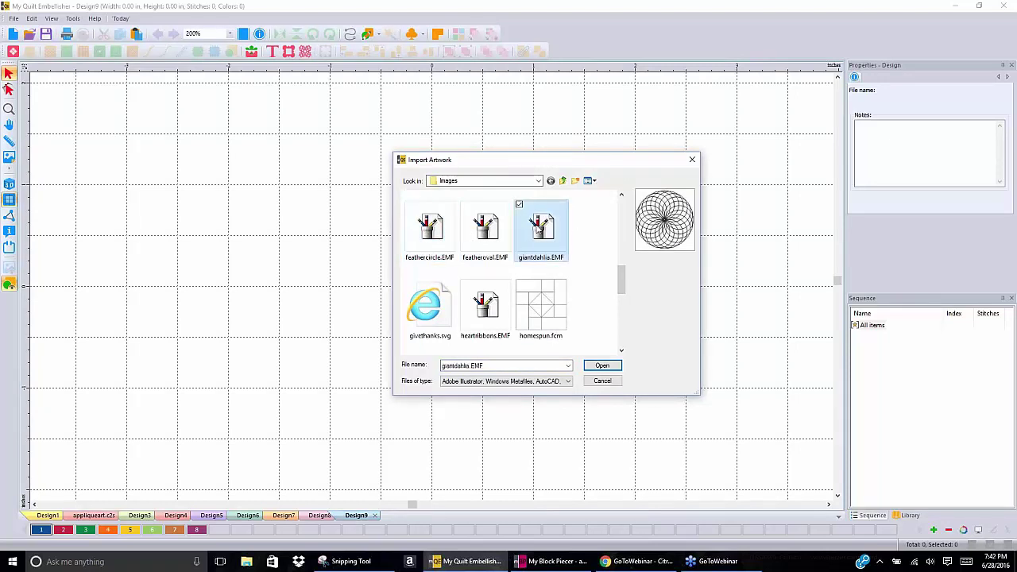
{"action": "left_click", "coordinate": [608, 370]}
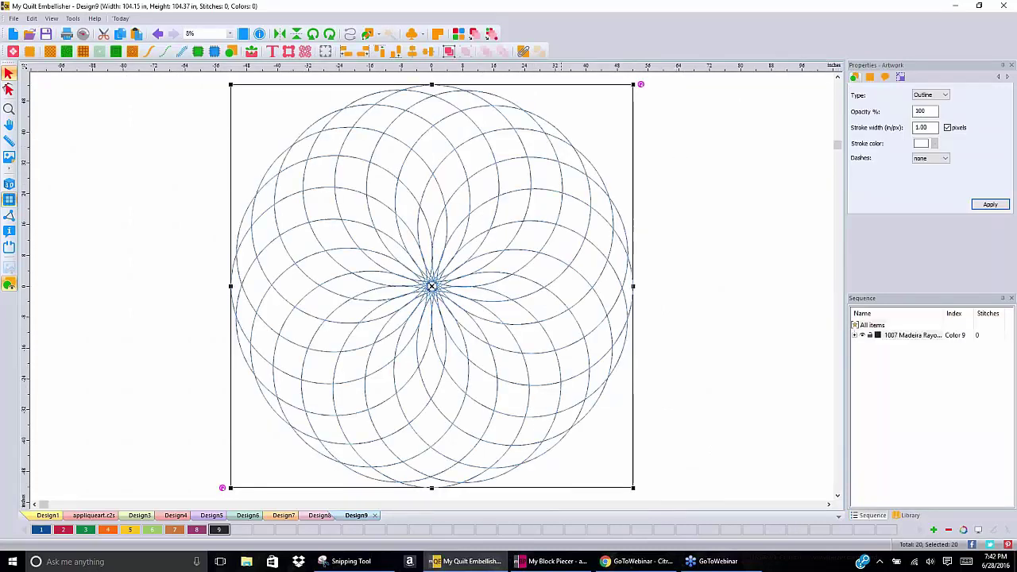
{"action": "left_click", "coordinate": [726, 186]}
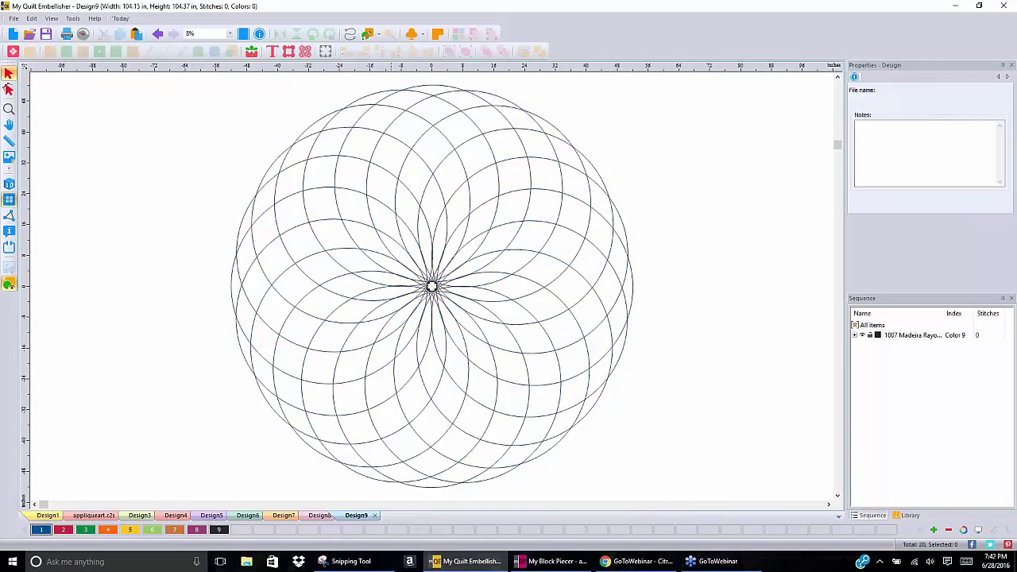
{"action": "left_click", "coordinate": [405, 94]}
{"action": "left_click", "coordinate": [579, 164]}
{"action": "left_click", "coordinate": [681, 167]}
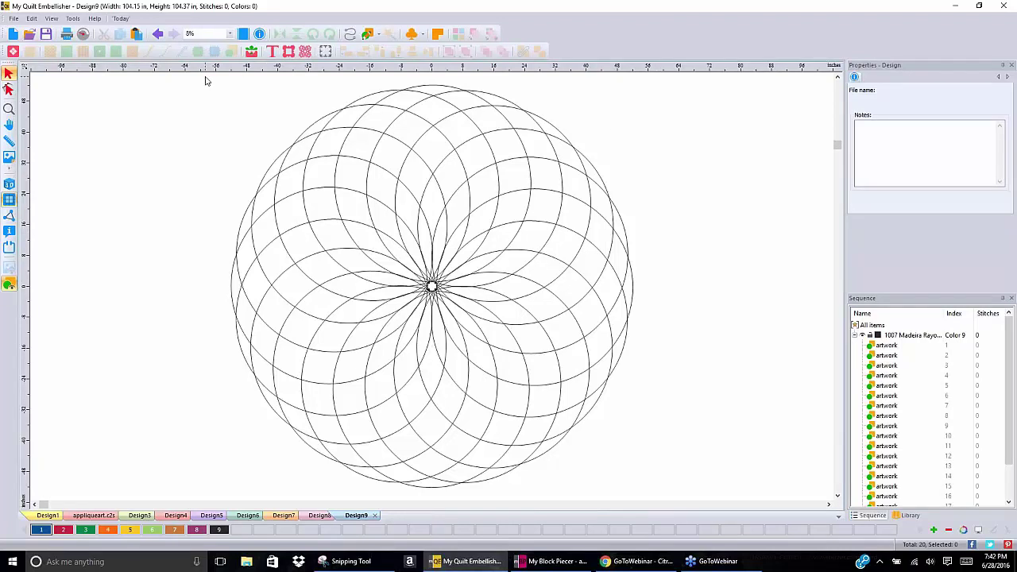
Resize the whole dahlia artwork to a width of 7 inches with its aspect ratio maintained
{"action": "key", "text": "ctrl+a"}
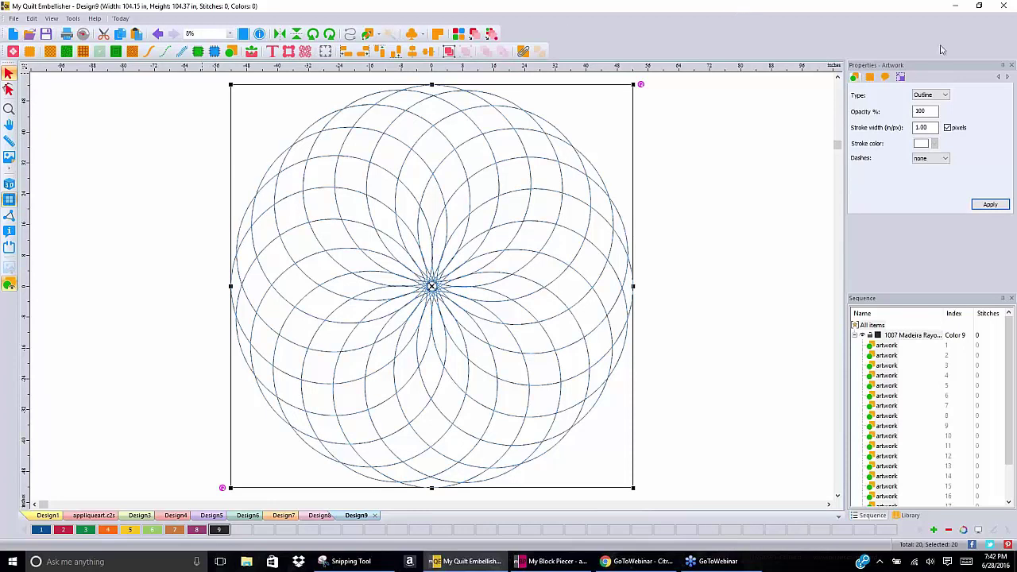
{"action": "left_click", "coordinate": [902, 78]}
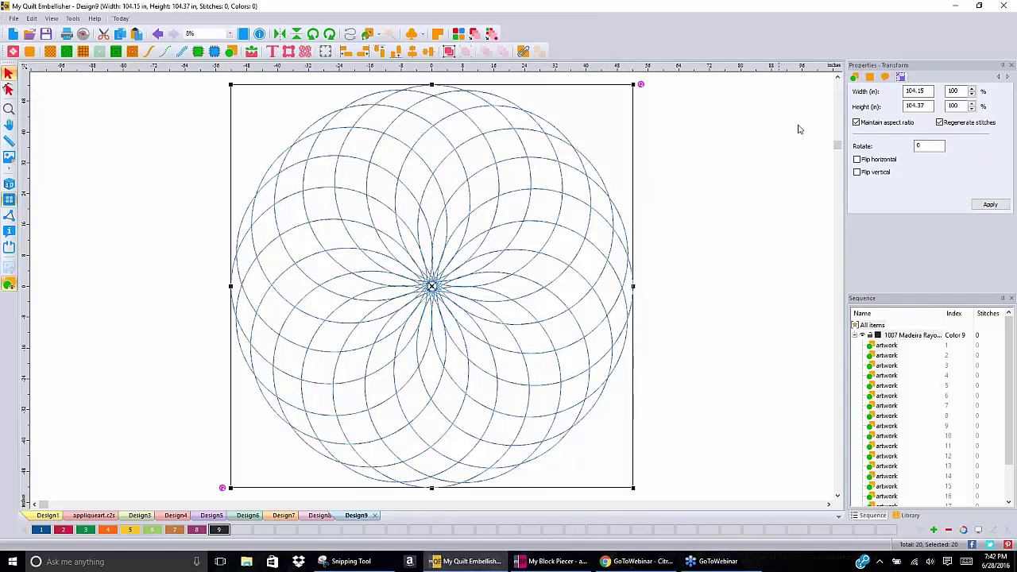
{"action": "left_click_drag", "start_coordinate": [928, 92], "coordinate": [894, 95]}
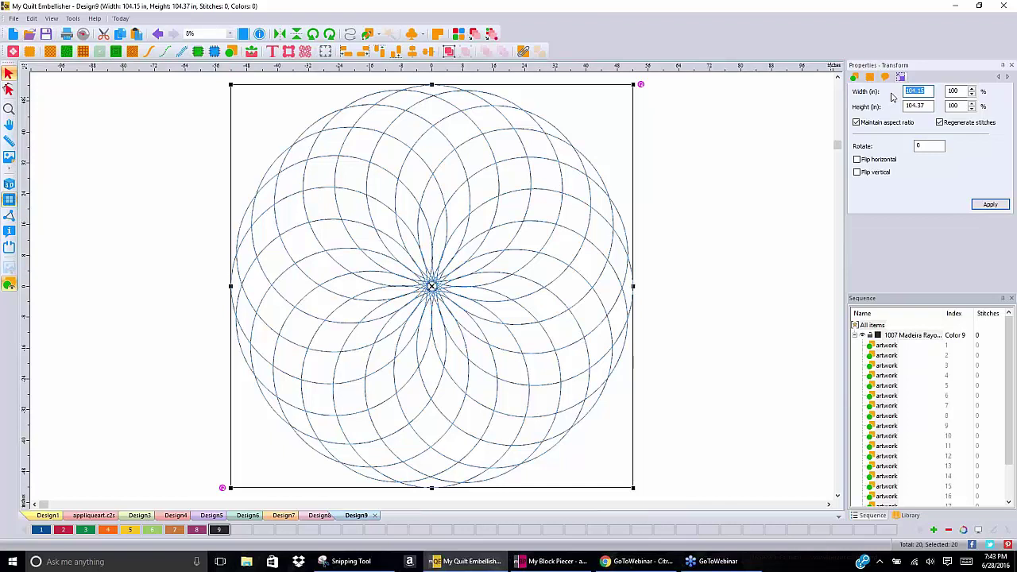
{"action": "type", "text": "7"}
{"action": "left_click", "coordinate": [991, 206]}
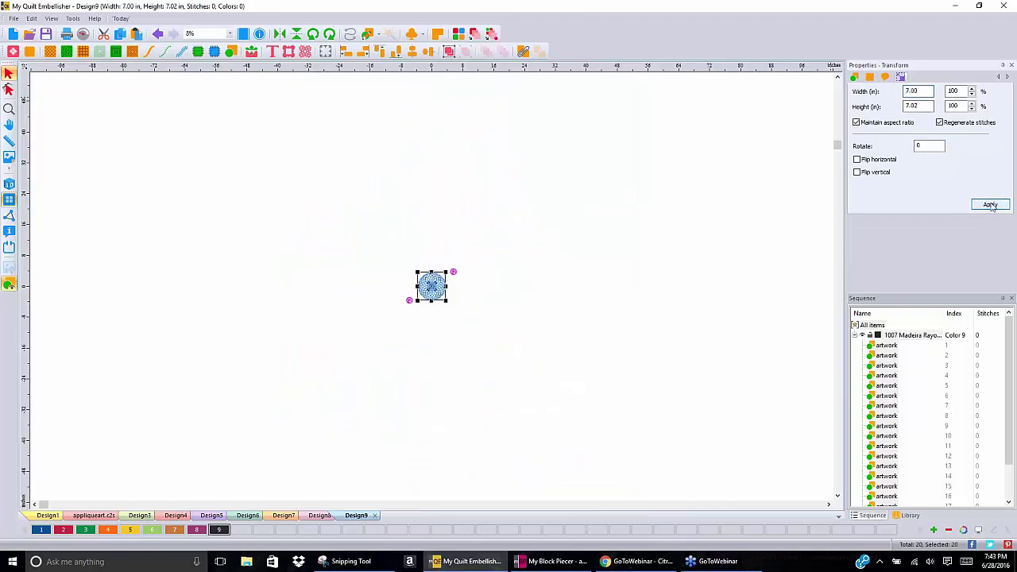
Convert all the outlines of the dahlia artwork to run stitches
{"action": "left_click", "coordinate": [10, 112]}
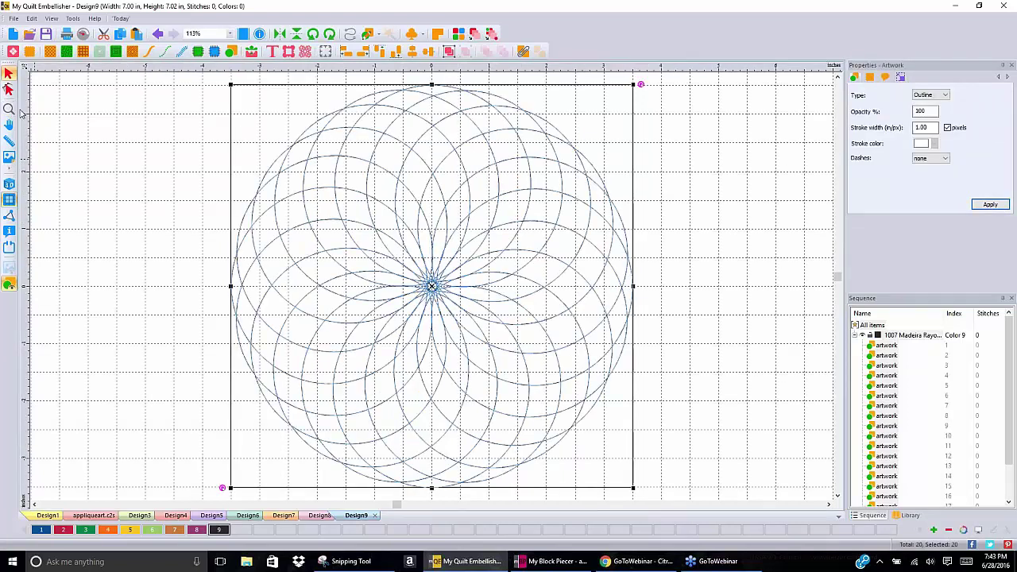
{"action": "left_click", "coordinate": [149, 53]}
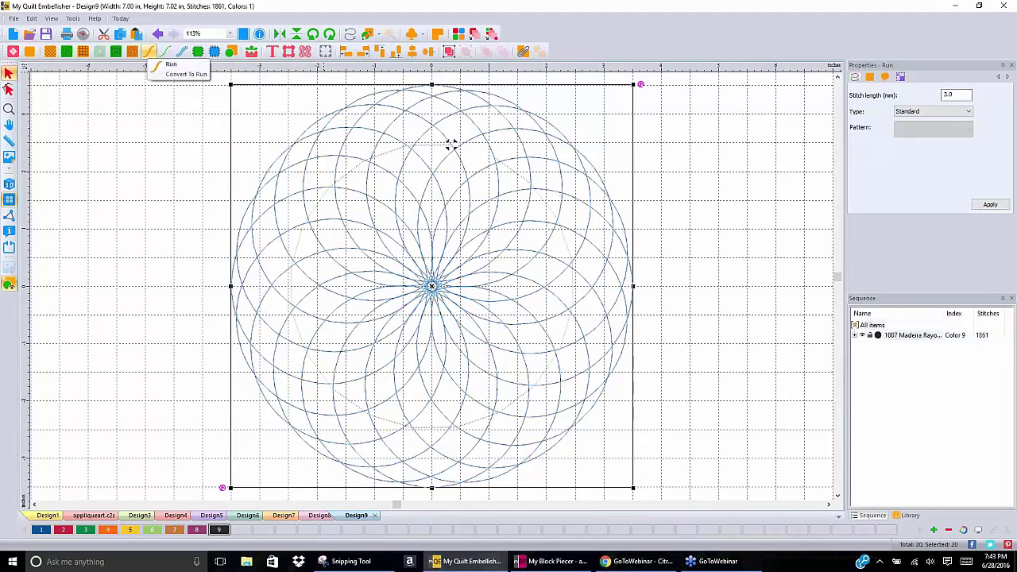
Turn on the 3D stitch view, hide the grid and deselect the dahlia
{"action": "left_click", "coordinate": [10, 186]}
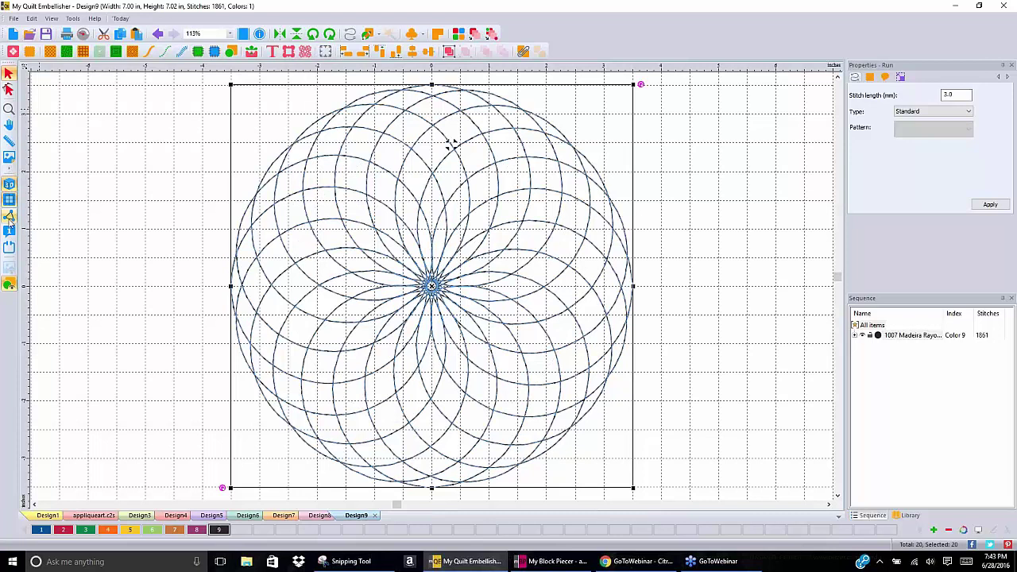
{"action": "left_click", "coordinate": [9, 204]}
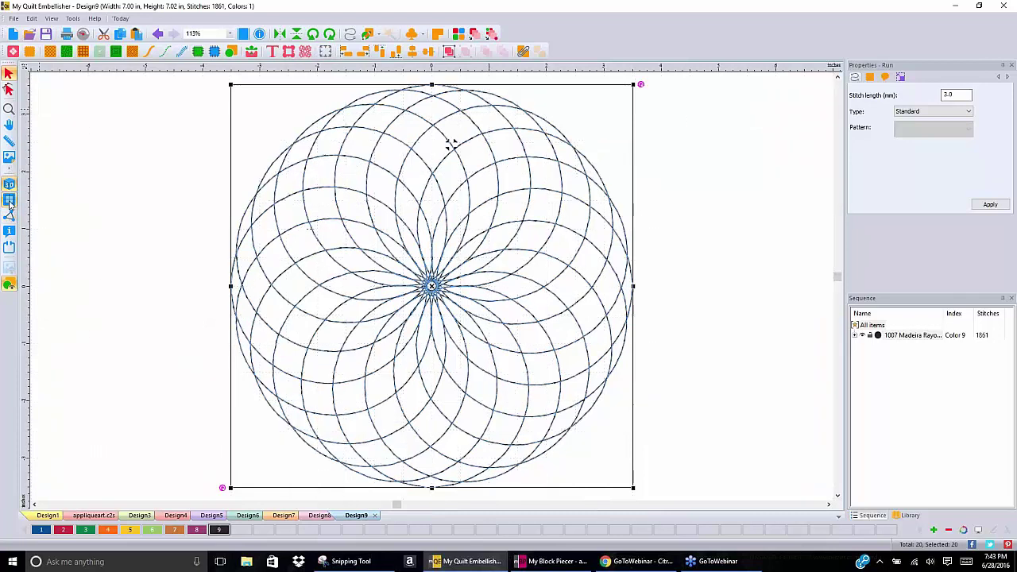
{"action": "left_click", "coordinate": [76, 169]}
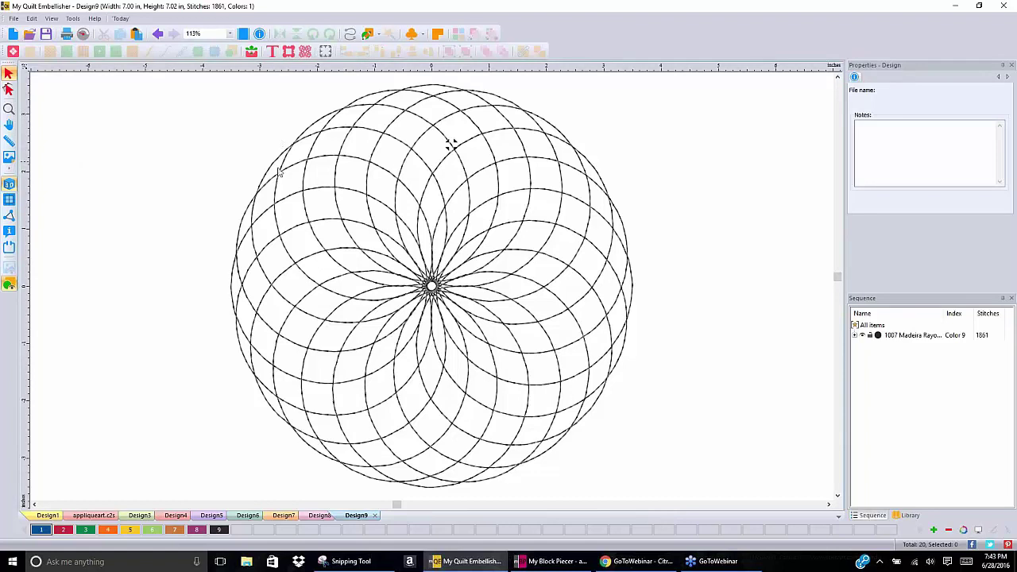
Change the dahlia's run stitches to the Bean type with 5 bean repeats and deselect the design
{"action": "left_click", "coordinate": [612, 182]}
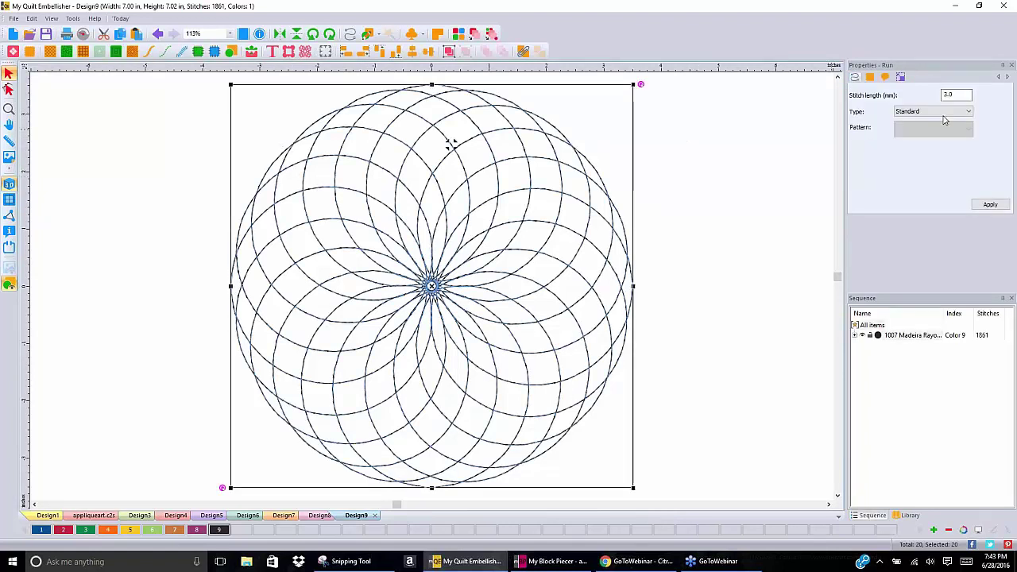
{"action": "left_click", "coordinate": [967, 113]}
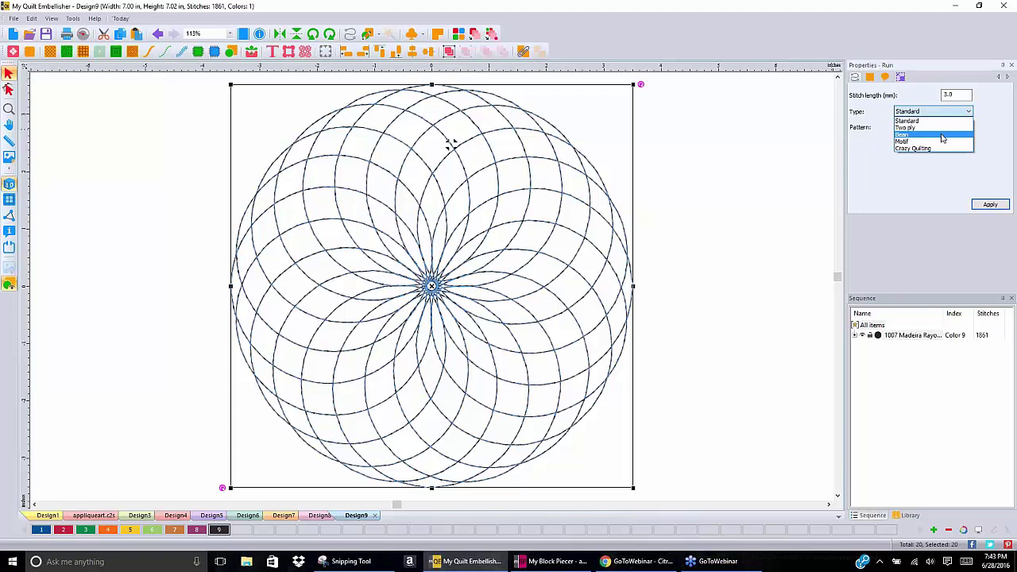
{"action": "left_click", "coordinate": [942, 139]}
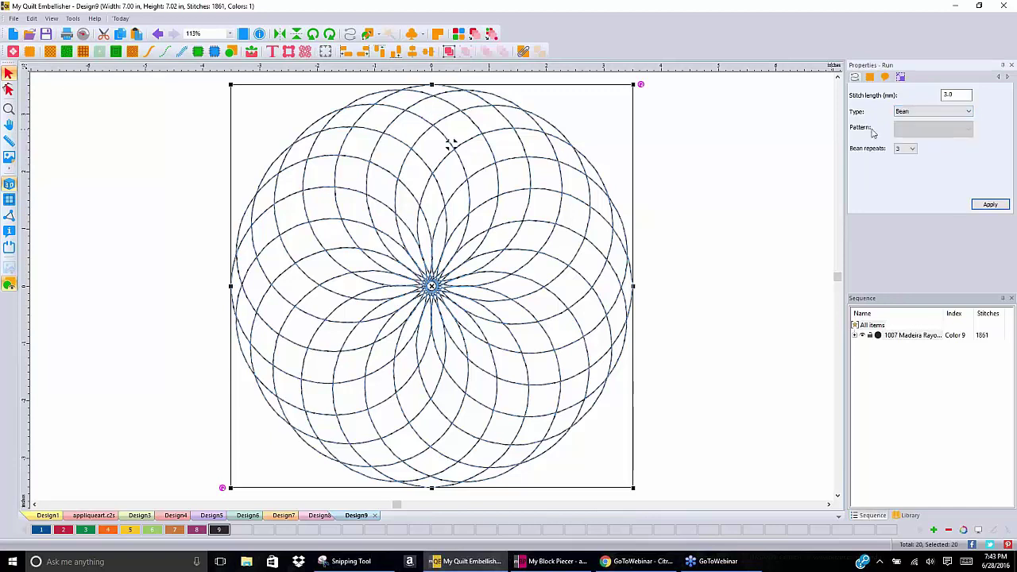
{"action": "left_click", "coordinate": [913, 149]}
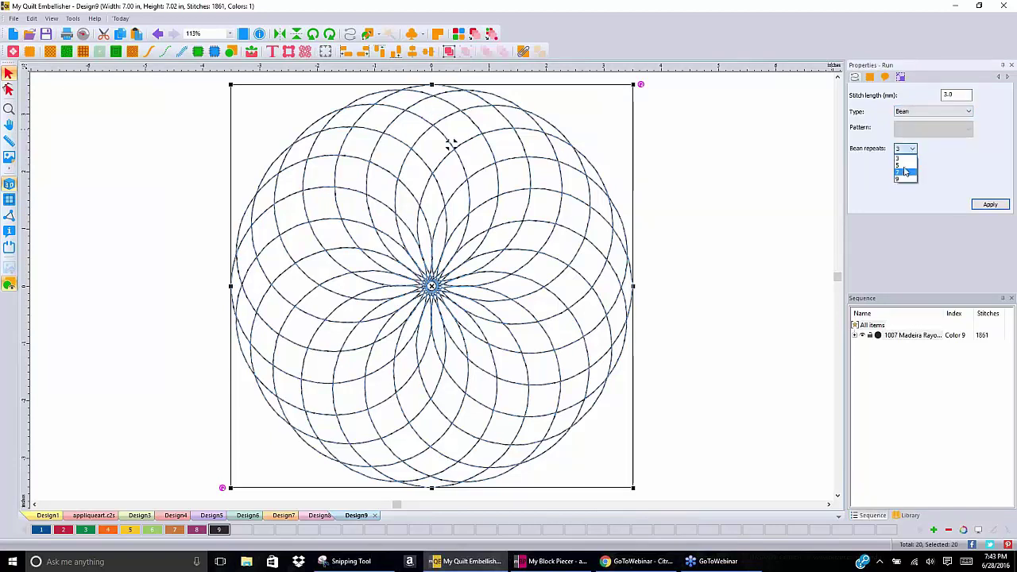
{"action": "left_click", "coordinate": [904, 165]}
{"action": "left_click", "coordinate": [979, 206]}
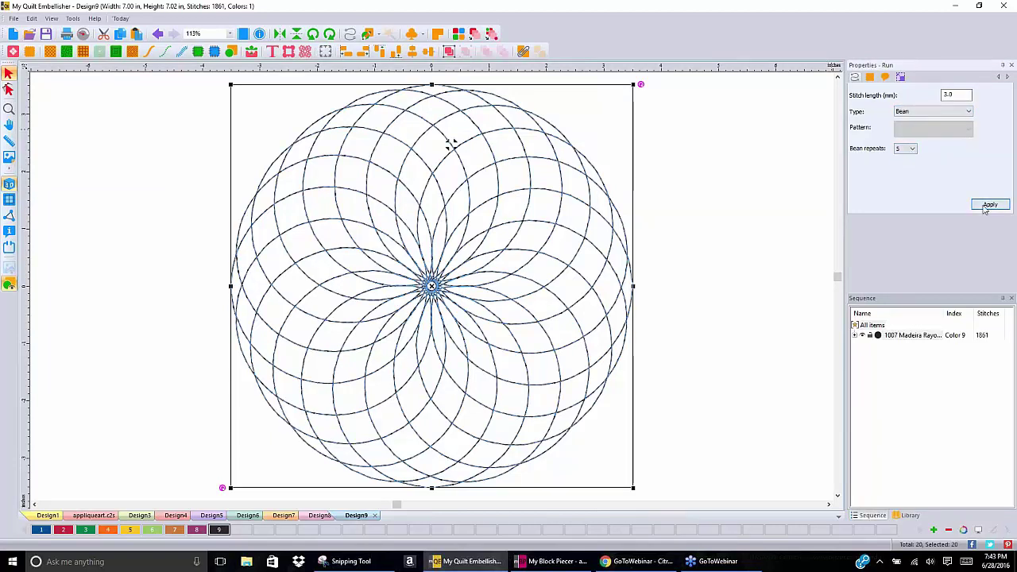
{"action": "left_click", "coordinate": [739, 202]}
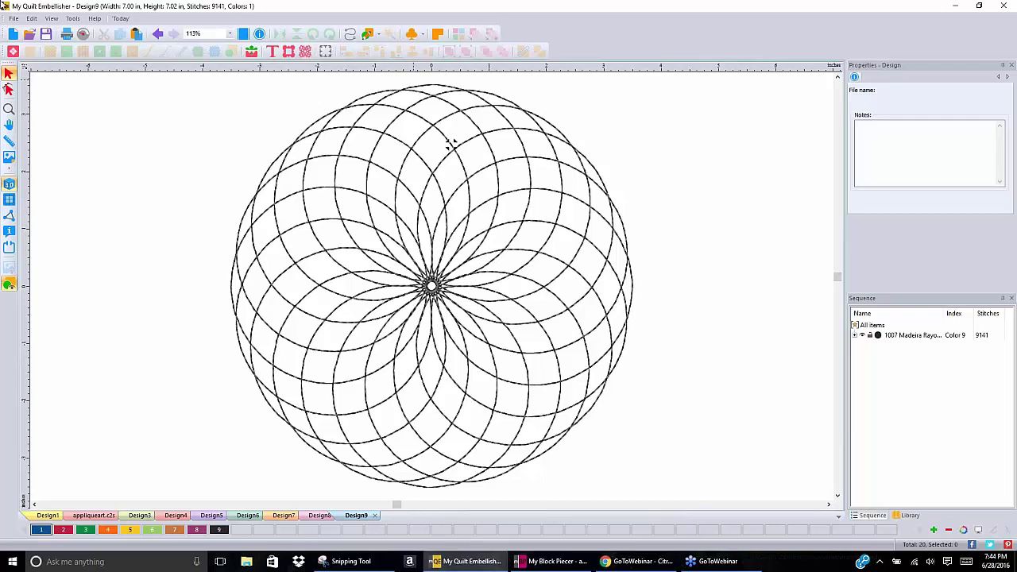
Try to export the stitched dahlia design as artwork
{"action": "left_click", "coordinate": [14, 22]}
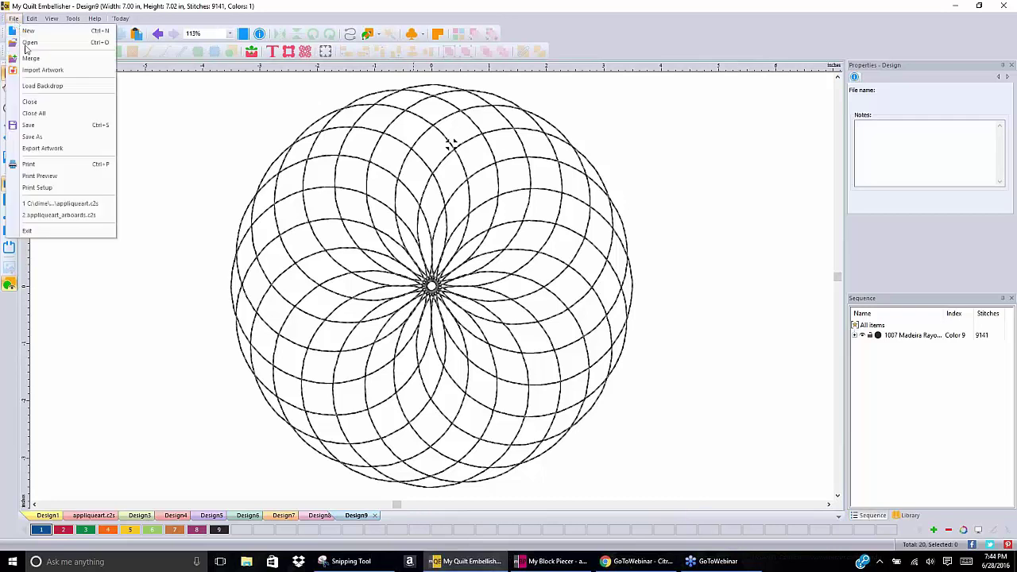
{"action": "left_click", "coordinate": [55, 151]}
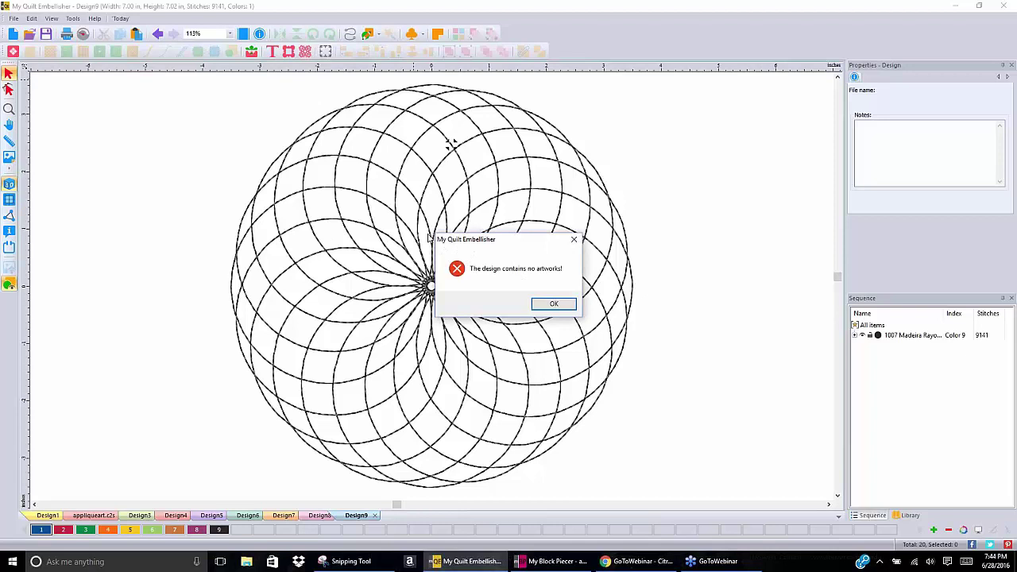
{"action": "left_click", "coordinate": [574, 240]}
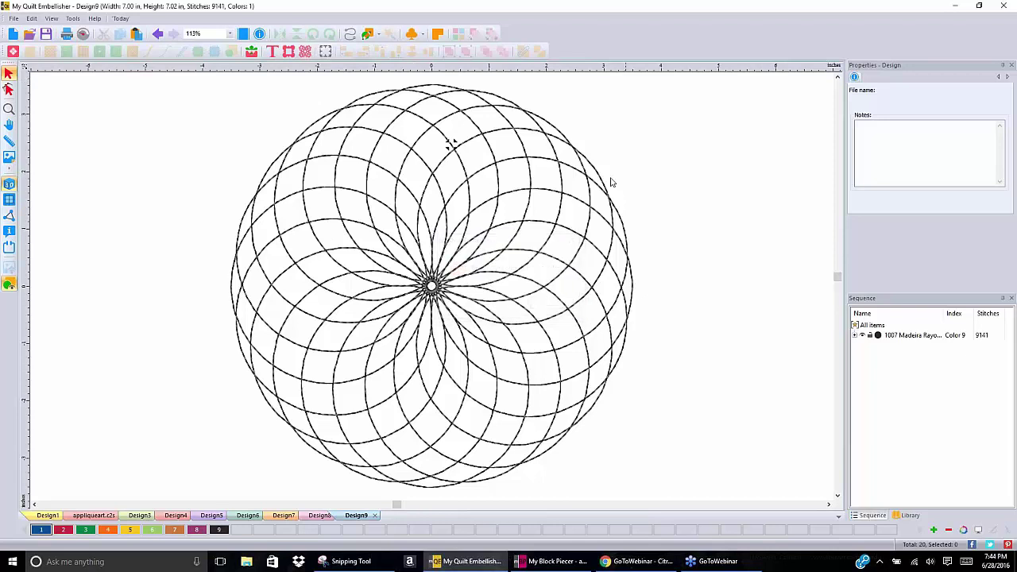
Check which artwork file types can be imported into a new blank design, cancel the import and return to Design9
{"action": "left_click", "coordinate": [13, 33]}
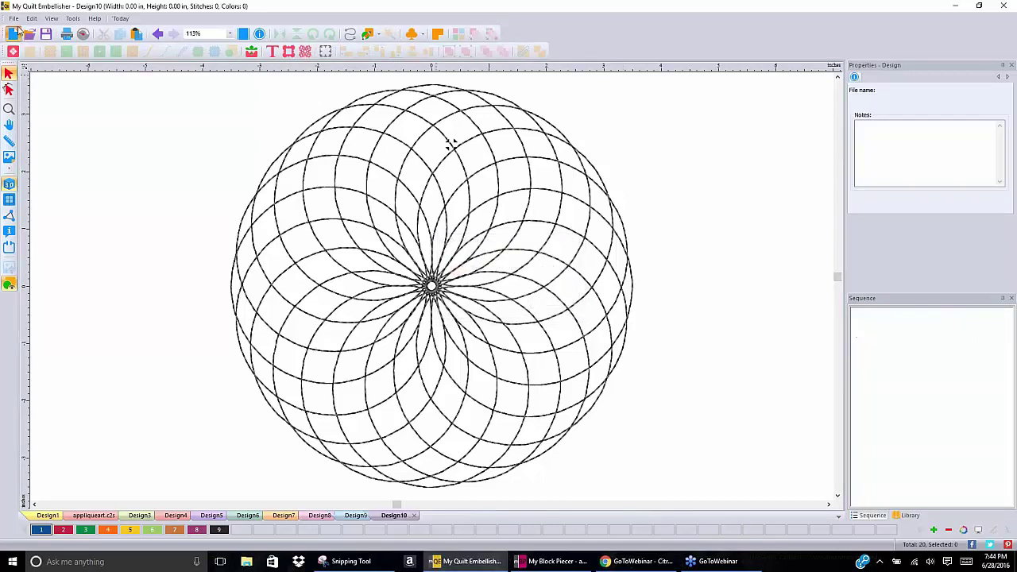
{"action": "left_click", "coordinate": [14, 19]}
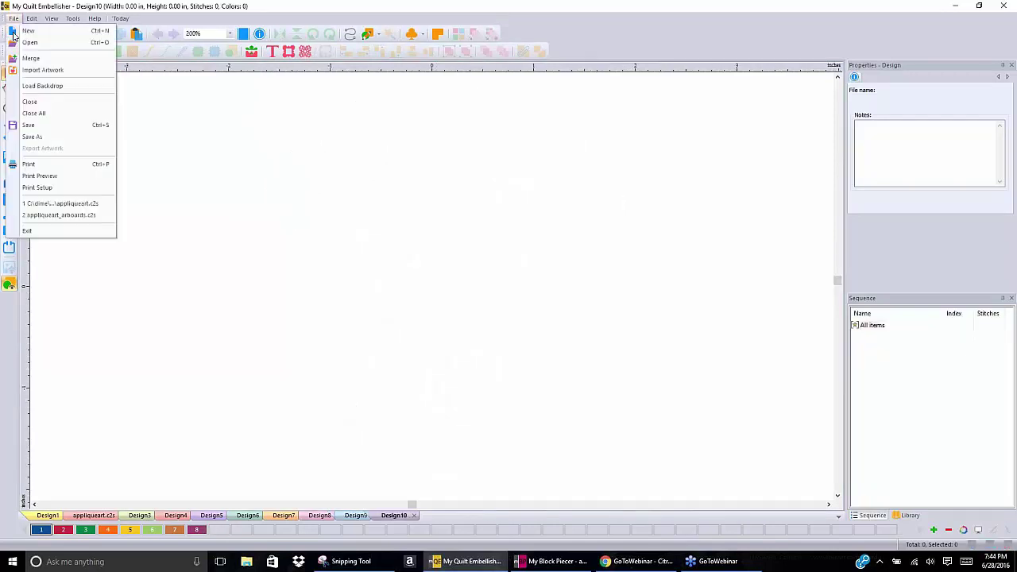
{"action": "left_click", "coordinate": [46, 70]}
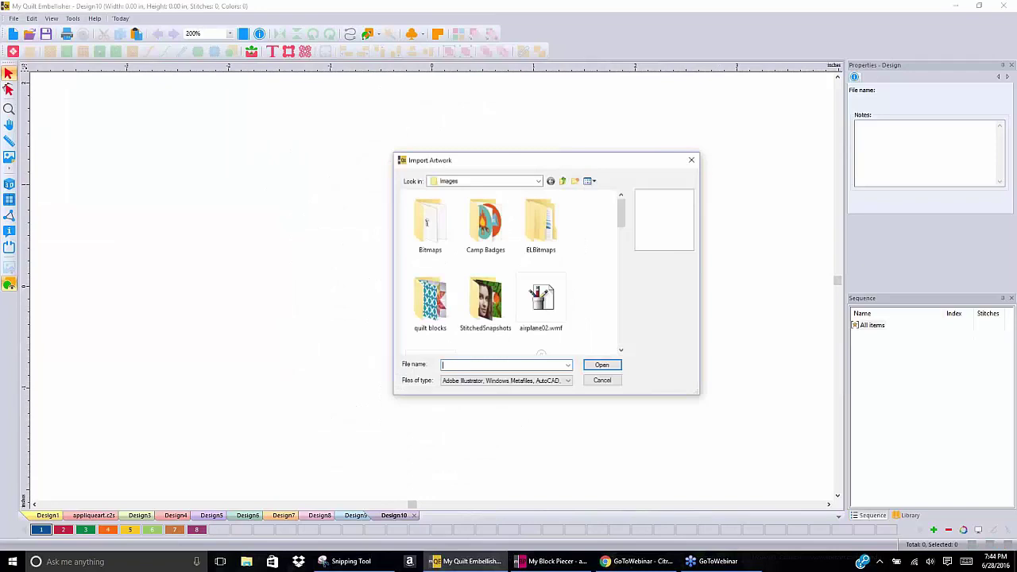
{"action": "left_click", "coordinate": [568, 380]}
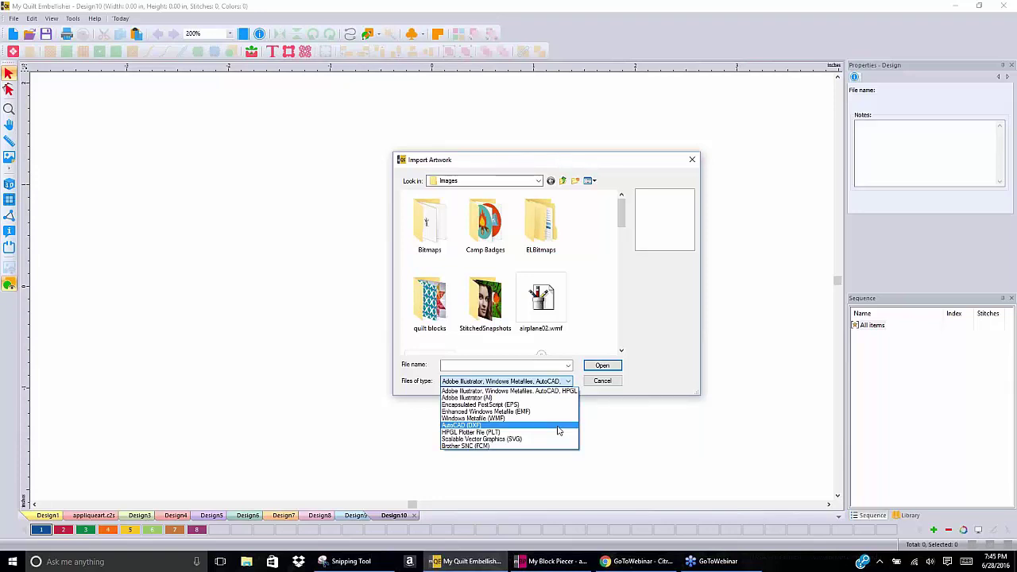
{"action": "left_click", "coordinate": [604, 366]}
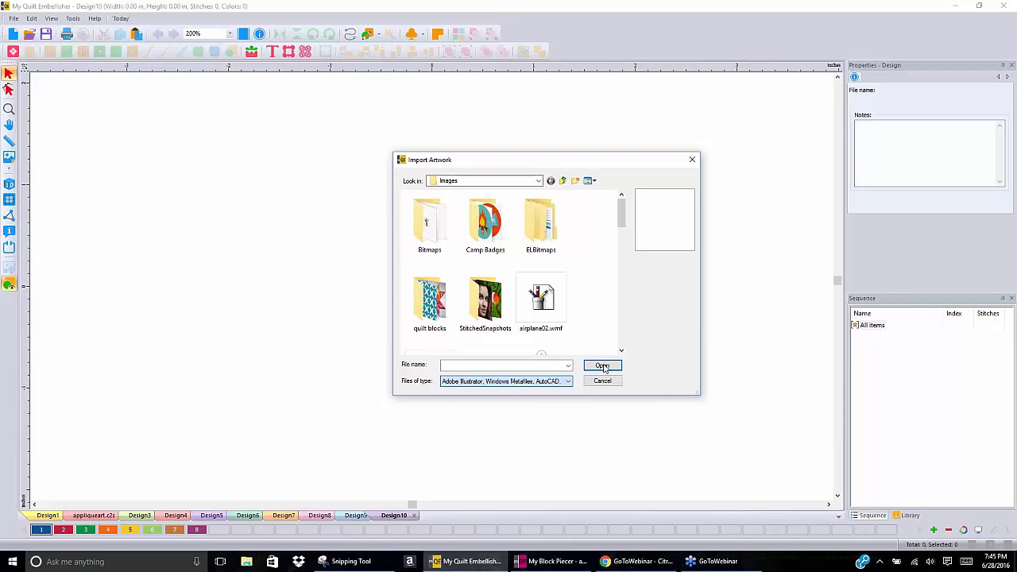
{"action": "left_click", "coordinate": [692, 159]}
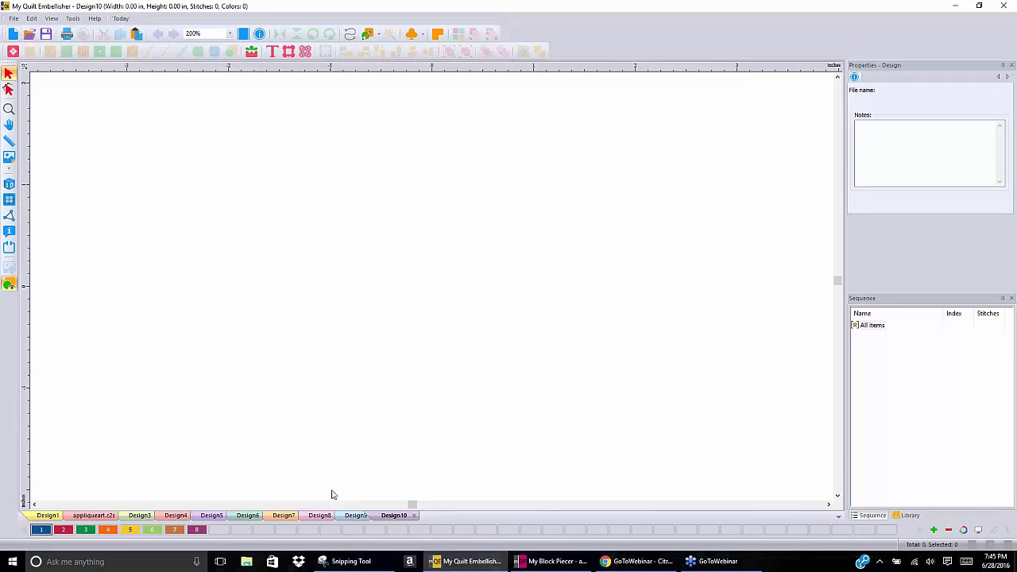
{"action": "left_click", "coordinate": [353, 517]}
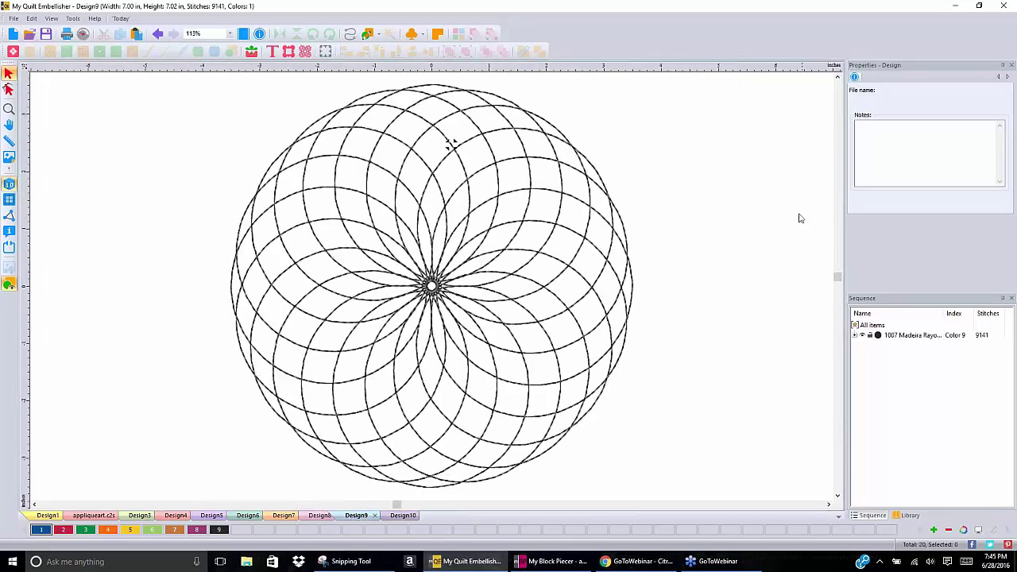
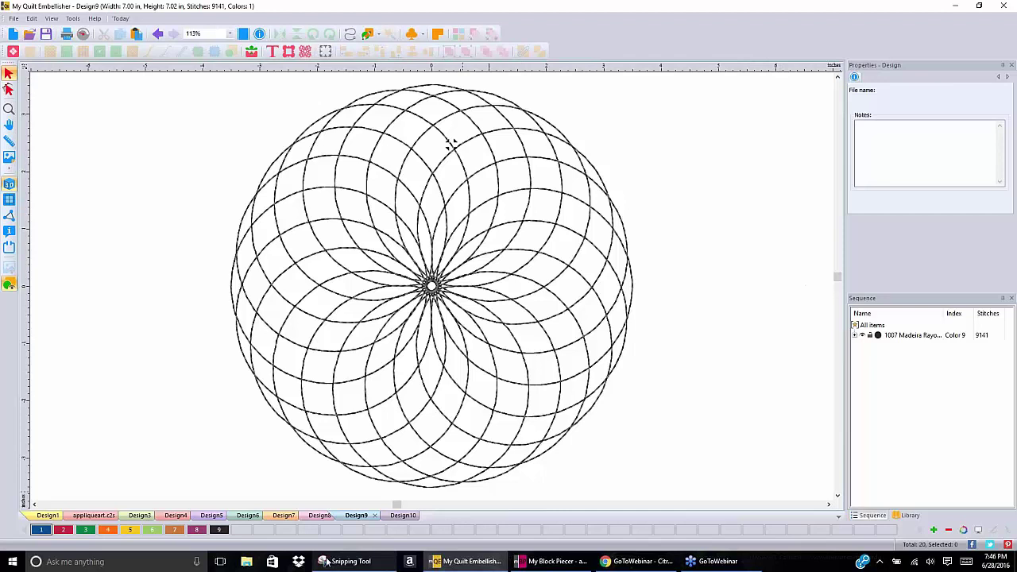
Switch to Chrome and search the web in a new tab for "free vector line art quilting"
{"action": "left_click", "coordinate": [635, 564]}
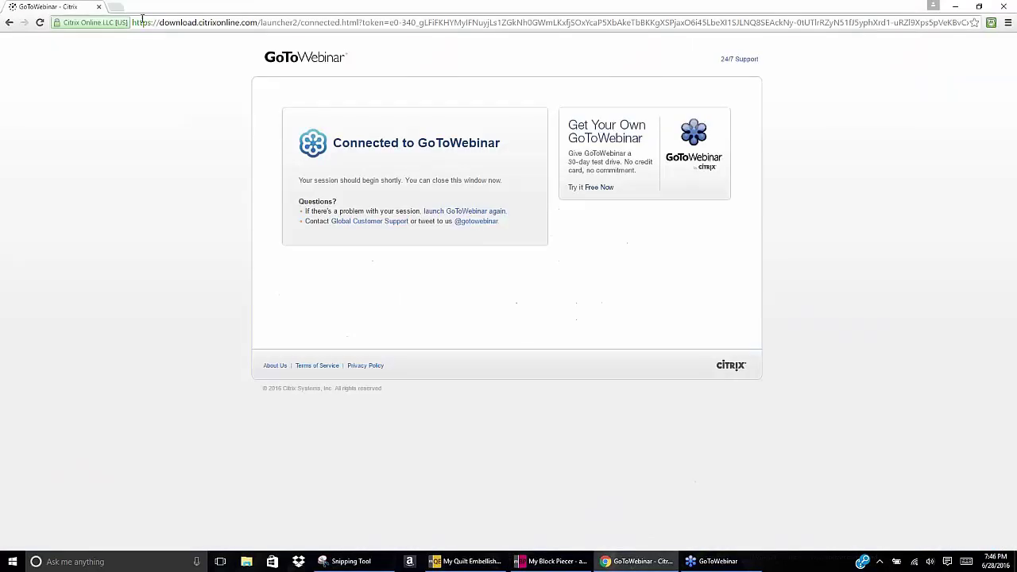
{"action": "left_click", "coordinate": [116, 7]}
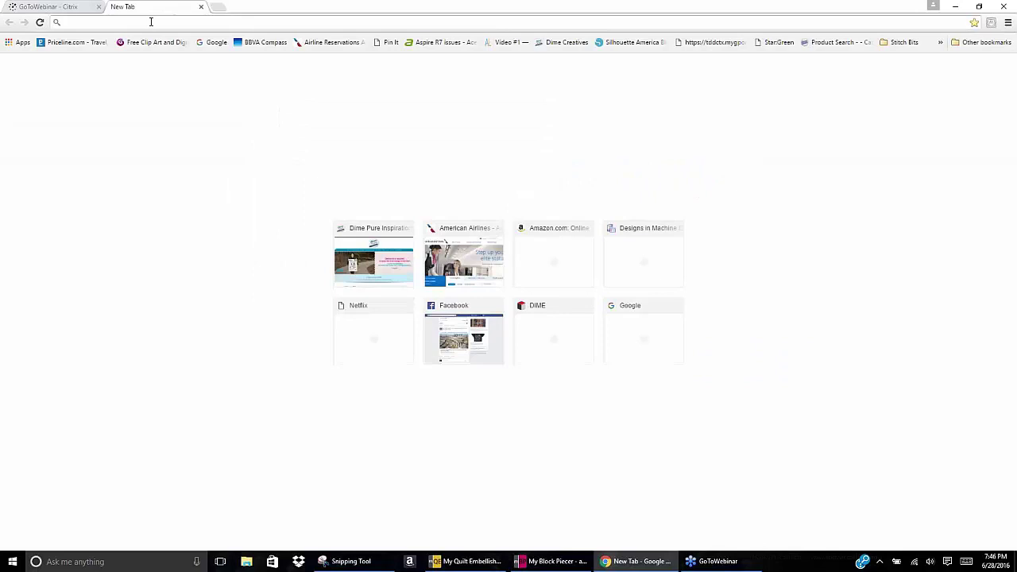
{"action": "type", "text": "free "}
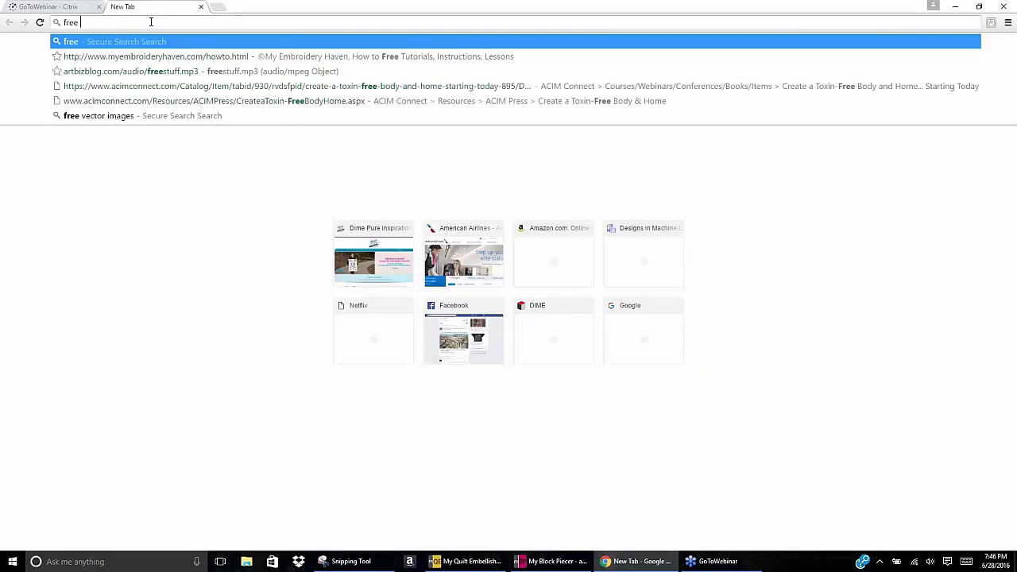
{"action": "type", "text": "vector "}
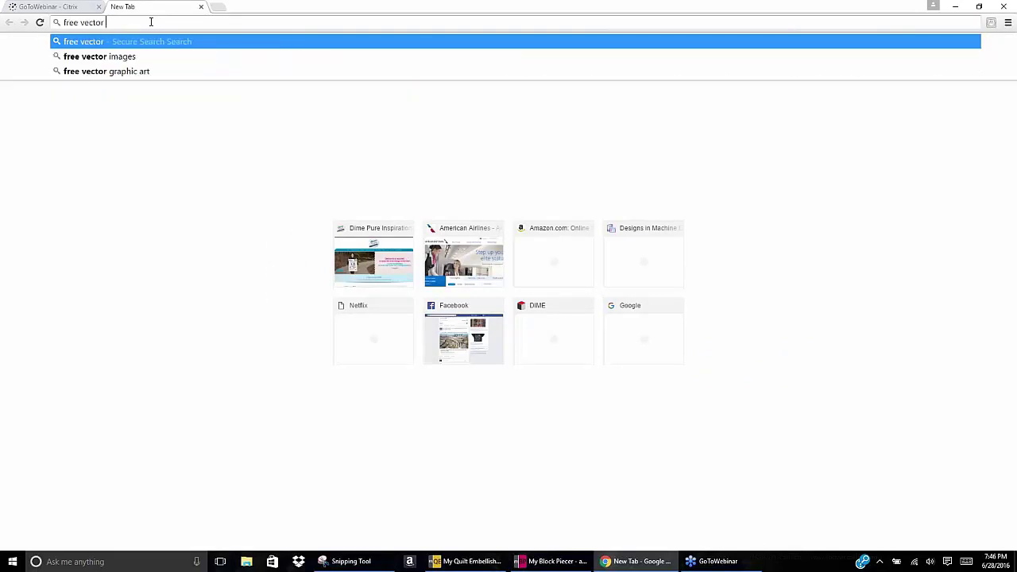
{"action": "type", "text": "line art"}
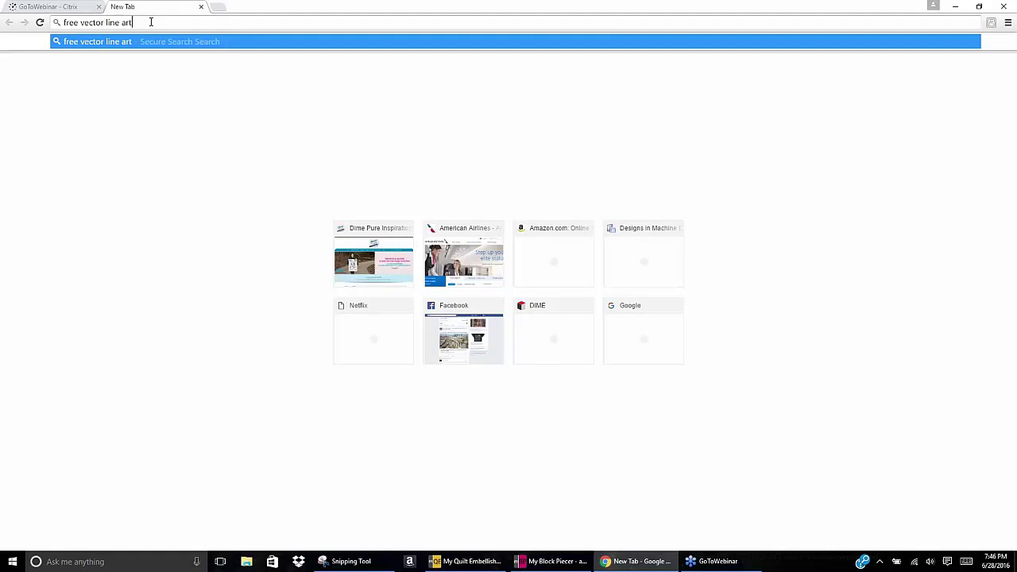
{"action": "type", "text": " quilting"}
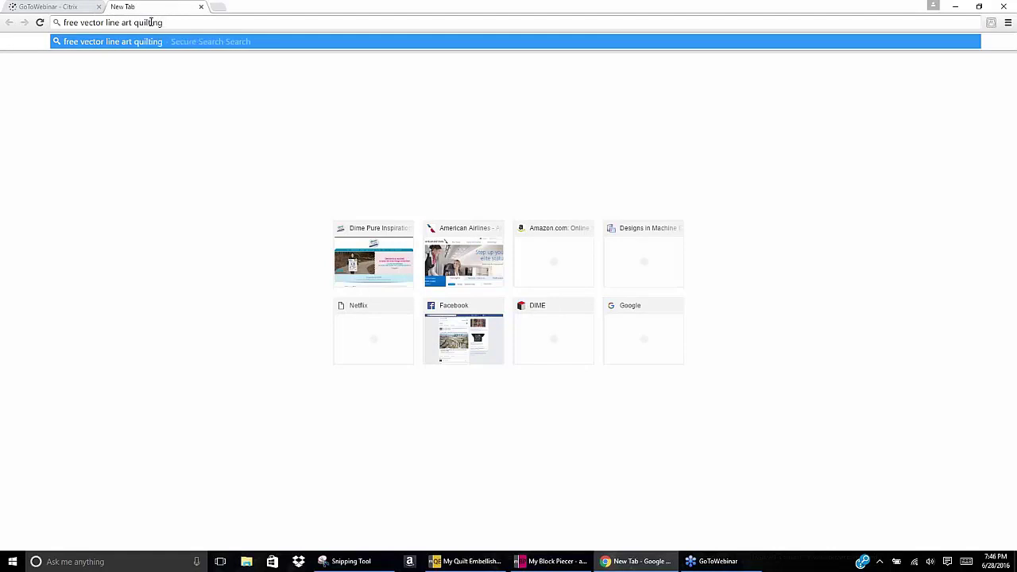
{"action": "key", "text": "Return"}
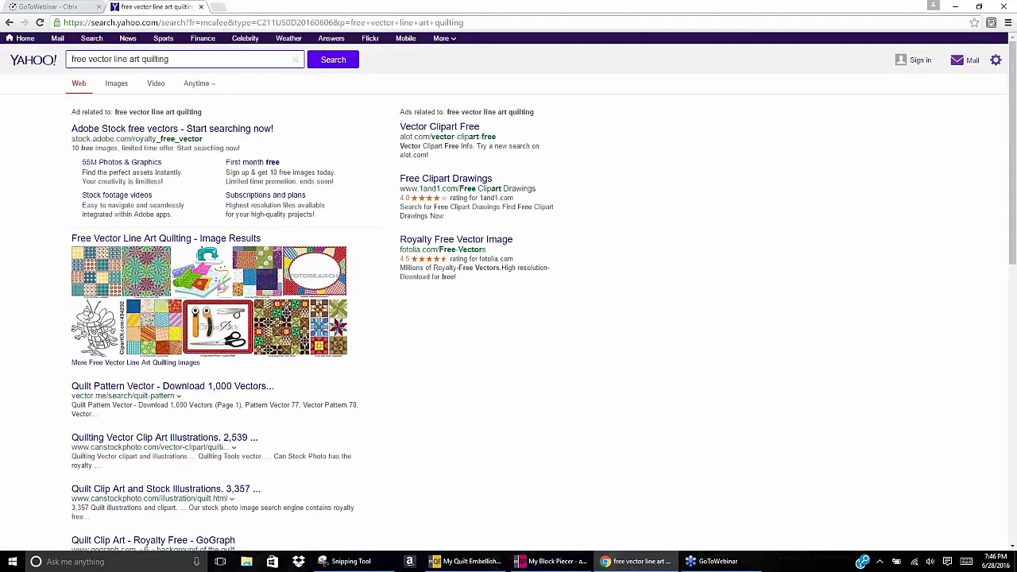
Open the image results for the quilting line art search and examine them for usable artwork
{"action": "left_click", "coordinate": [219, 326]}
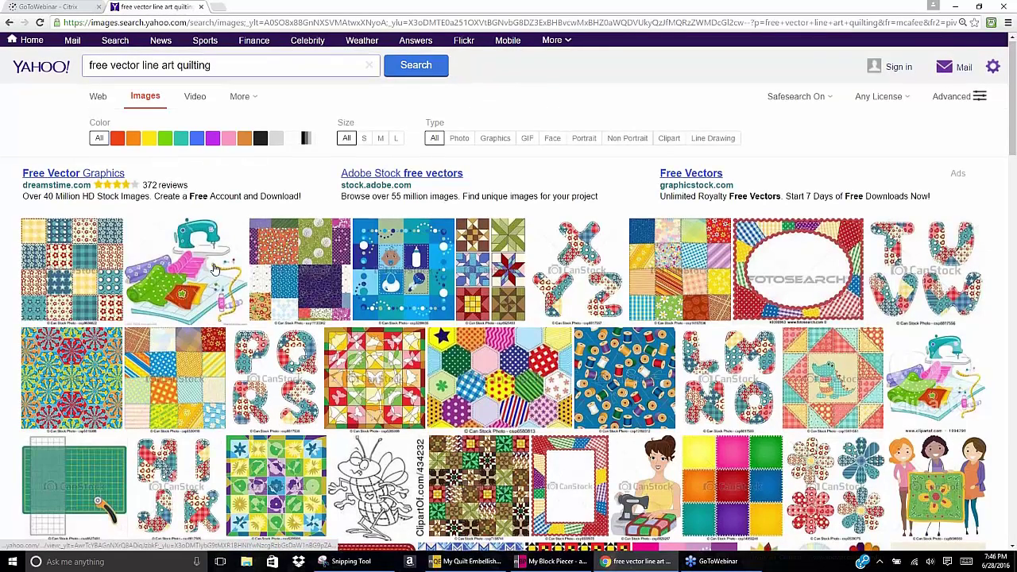
{"action": "scroll", "coordinate": [213, 268], "scroll_direction": "down", "scroll_amount": 2}
{"action": "scroll", "coordinate": [213, 268], "scroll_direction": "down", "scroll_amount": 2}
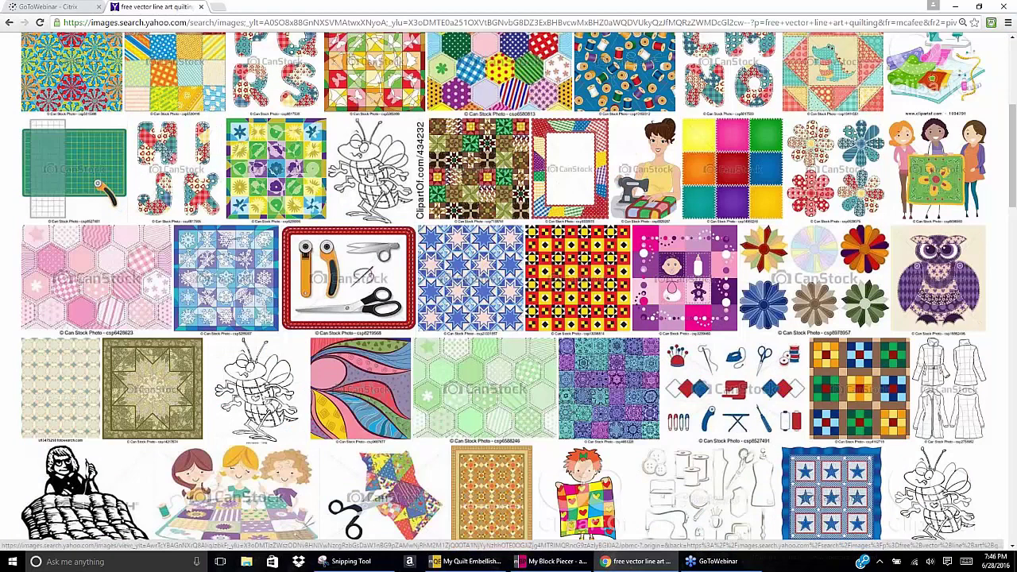
{"action": "scroll", "coordinate": [508, 286], "scroll_direction": "down", "scroll_amount": 1}
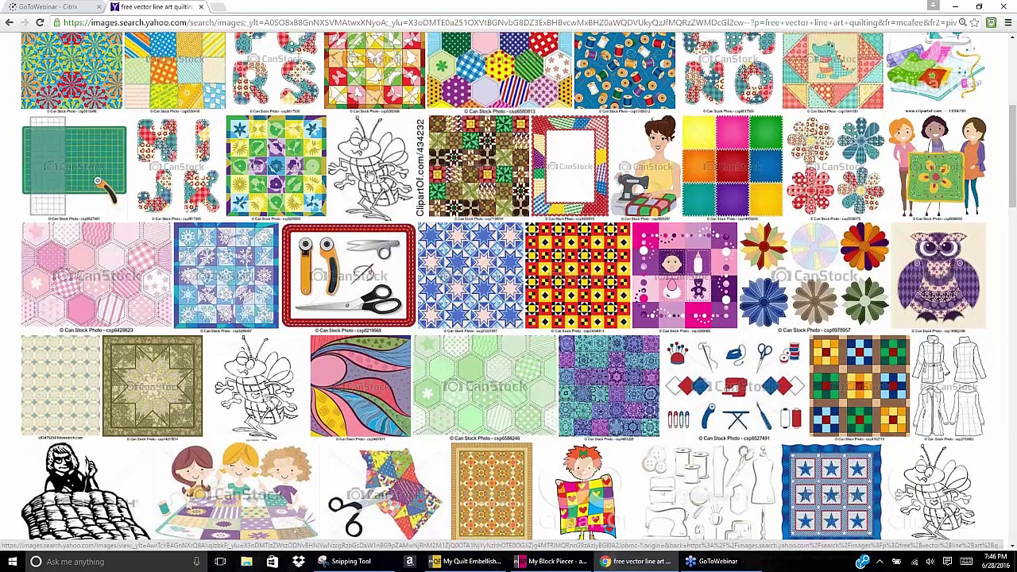
{"action": "scroll", "coordinate": [368, 176], "scroll_direction": "down", "scroll_amount": 5}
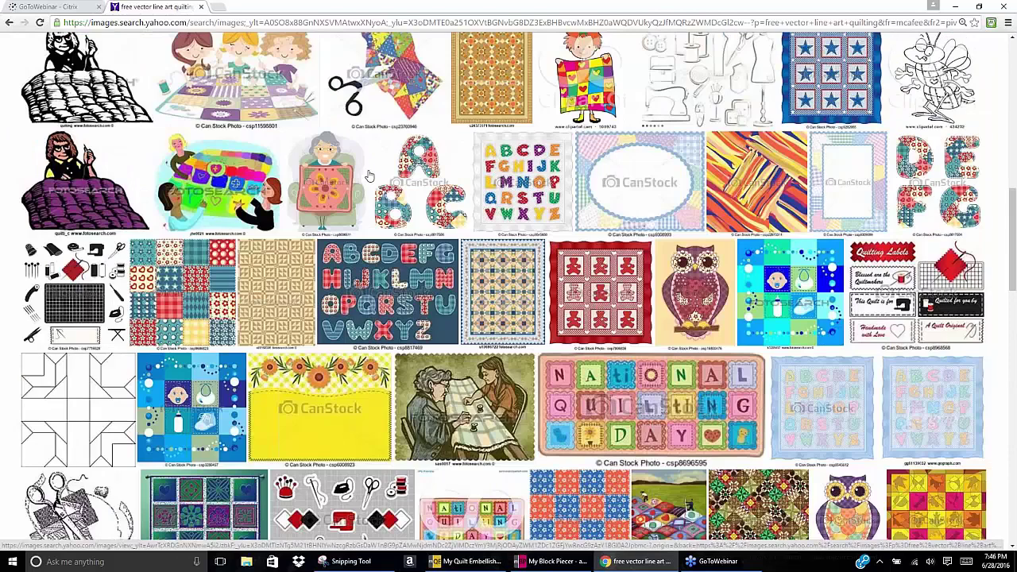
{"action": "scroll", "coordinate": [369, 176], "scroll_direction": "down", "scroll_amount": 2}
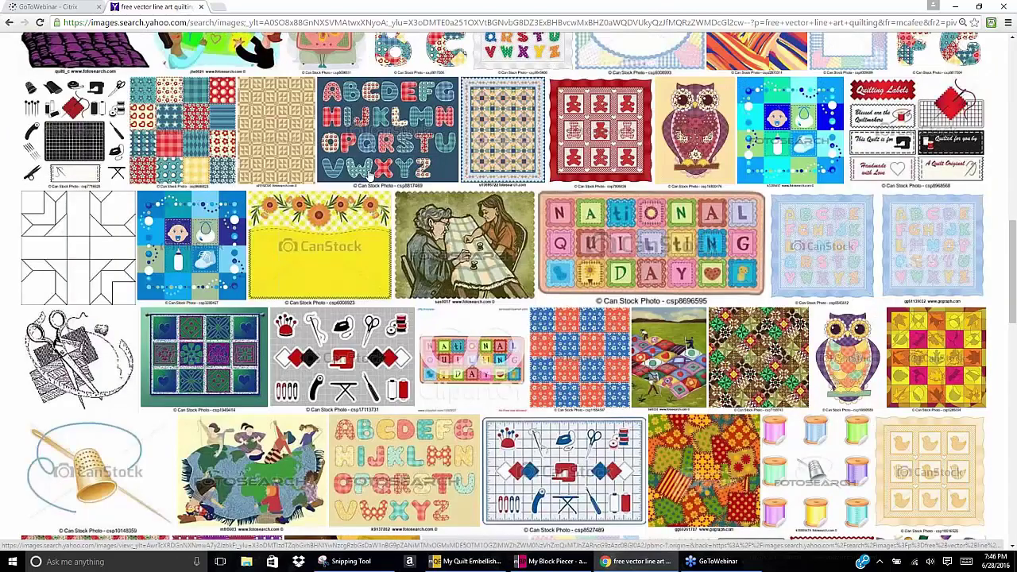
{"action": "scroll", "coordinate": [370, 176], "scroll_direction": "down", "scroll_amount": 2}
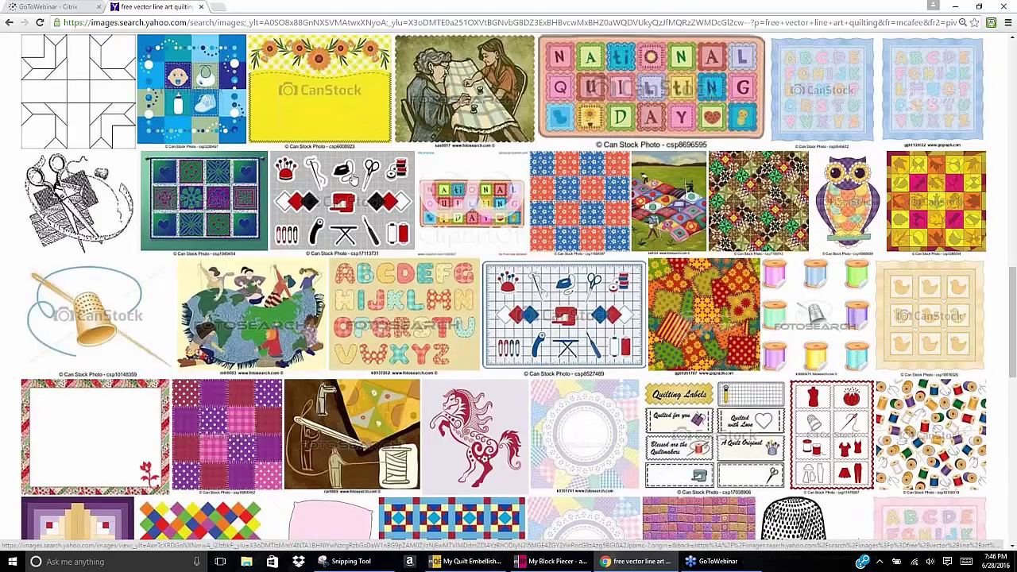
{"action": "scroll", "coordinate": [352, 180], "scroll_direction": "down", "scroll_amount": 2}
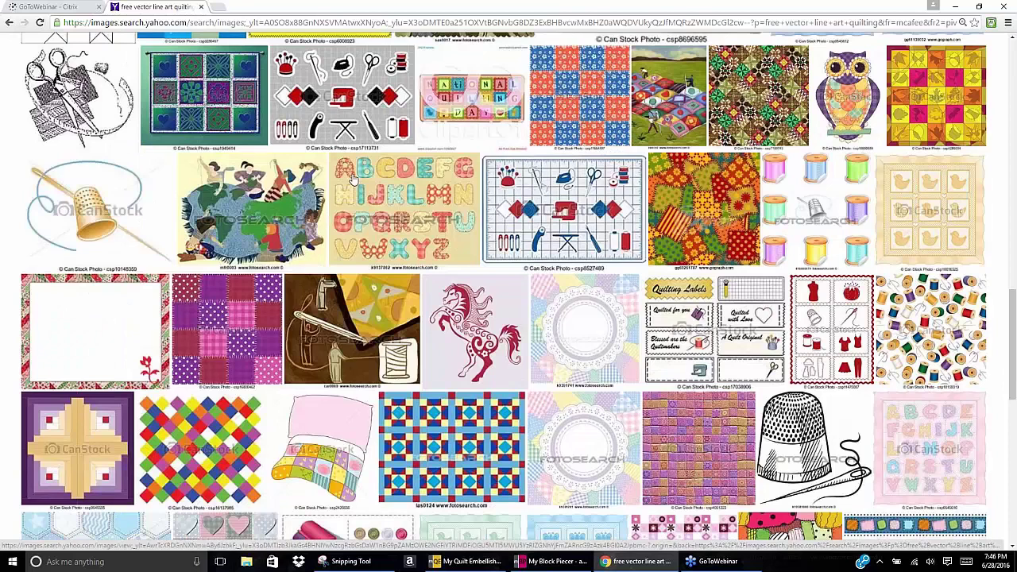
{"action": "scroll", "coordinate": [352, 180], "scroll_direction": "down", "scroll_amount": 3}
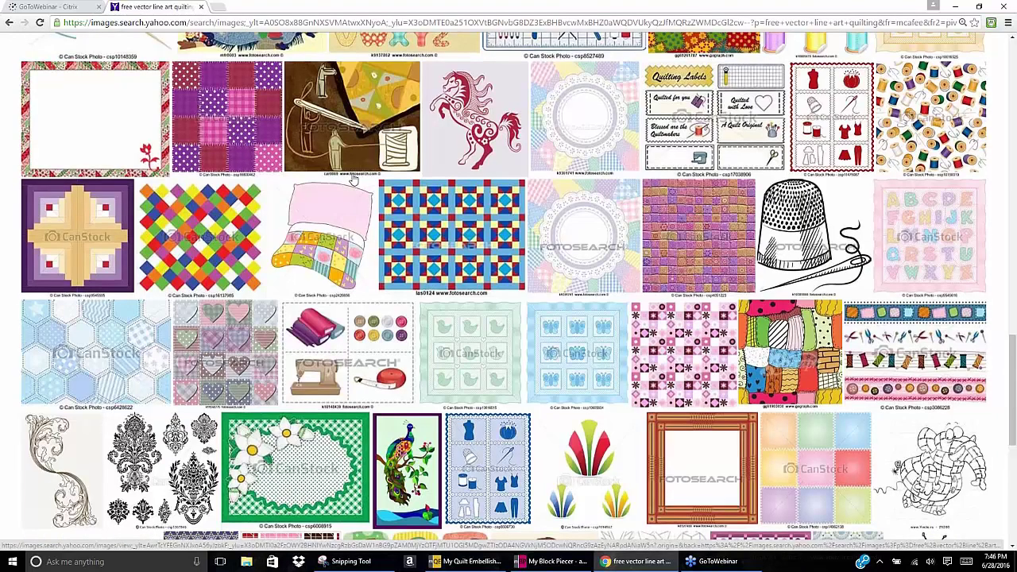
Preview the black sewing machine silhouette and examine the surrounding image results for simple artwork
{"action": "scroll", "coordinate": [352, 180], "scroll_direction": "down", "scroll_amount": 3}
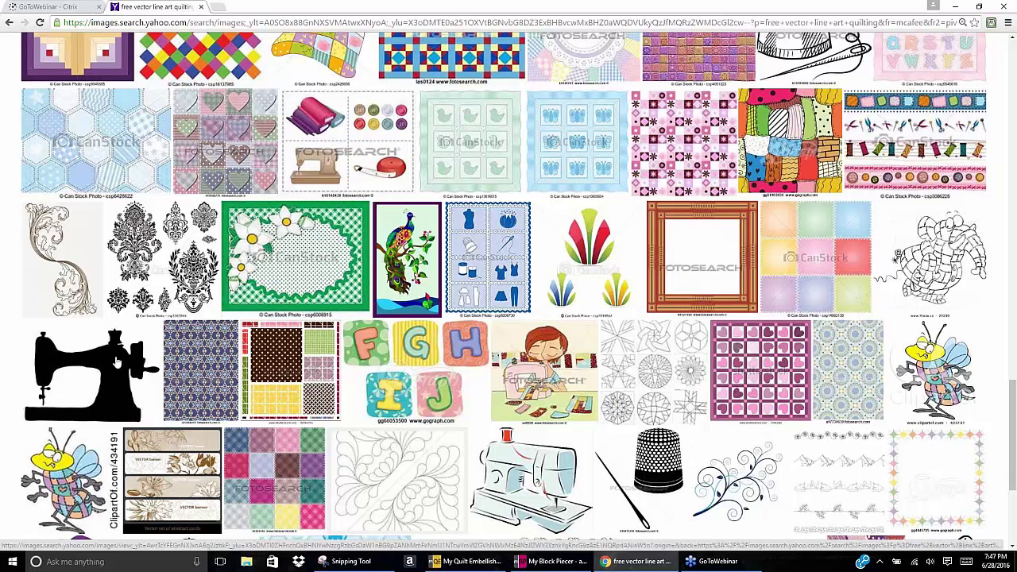
{"action": "left_click", "coordinate": [117, 362]}
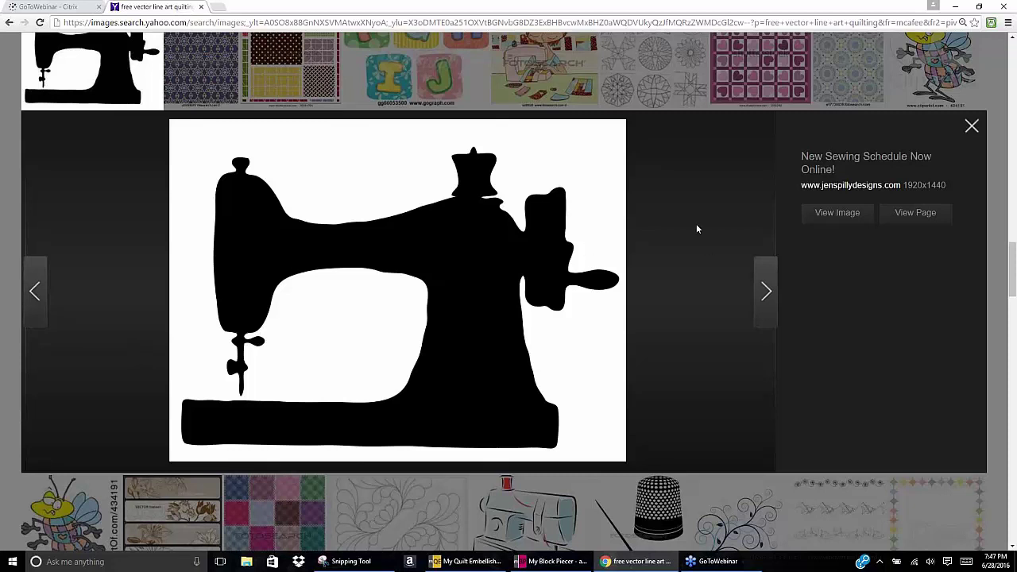
{"action": "scroll", "coordinate": [697, 229], "scroll_direction": "down", "scroll_amount": 2}
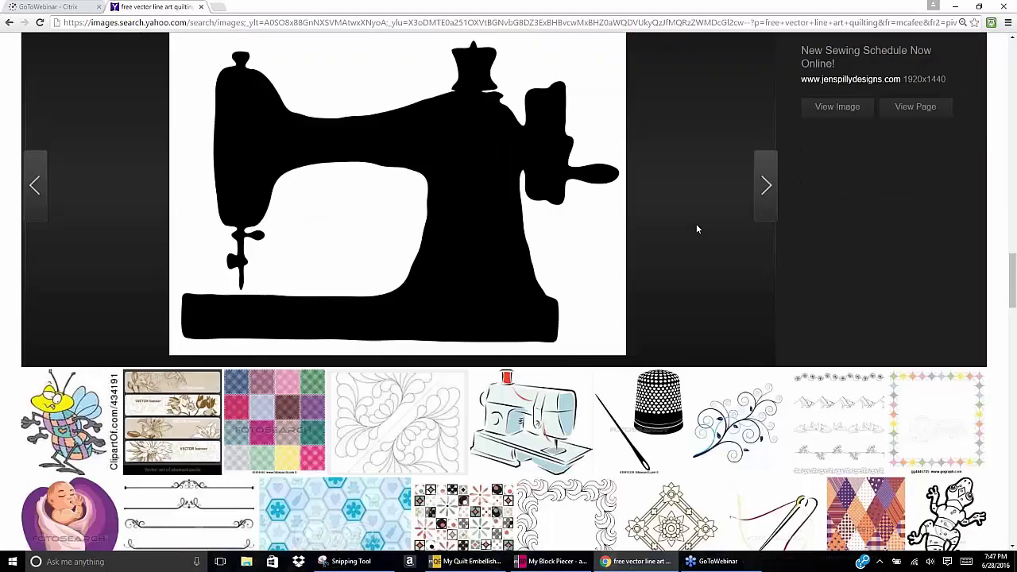
{"action": "scroll", "coordinate": [697, 229], "scroll_direction": "down", "scroll_amount": 3}
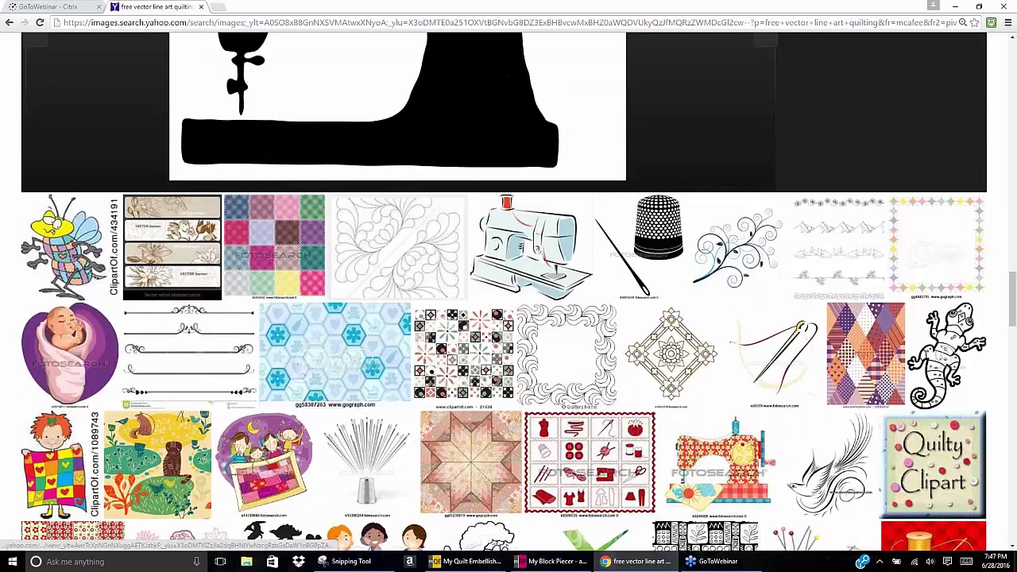
{"action": "scroll", "coordinate": [606, 159], "scroll_direction": "down", "scroll_amount": 3}
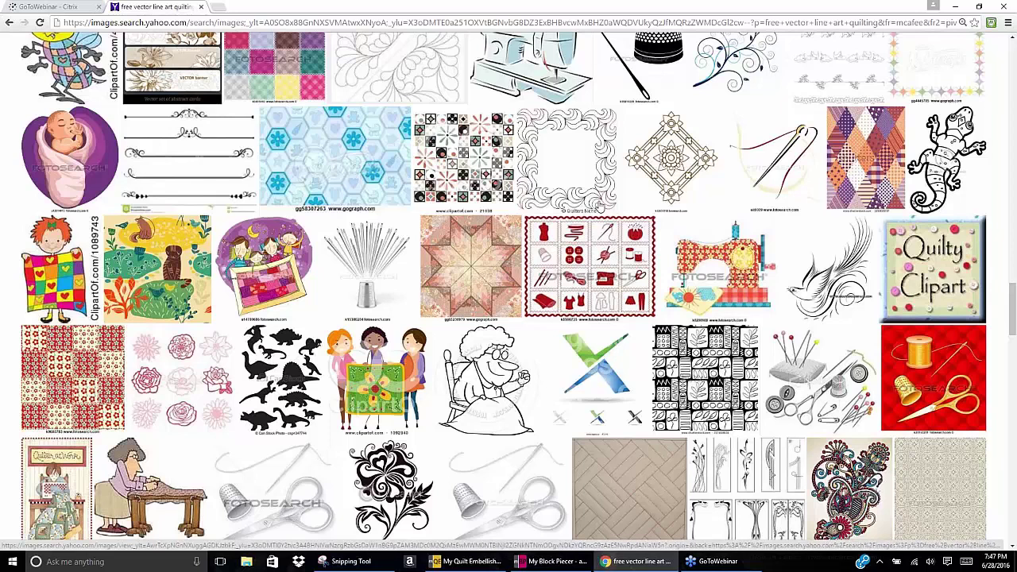
{"action": "scroll", "coordinate": [601, 209], "scroll_direction": "down", "scroll_amount": 1}
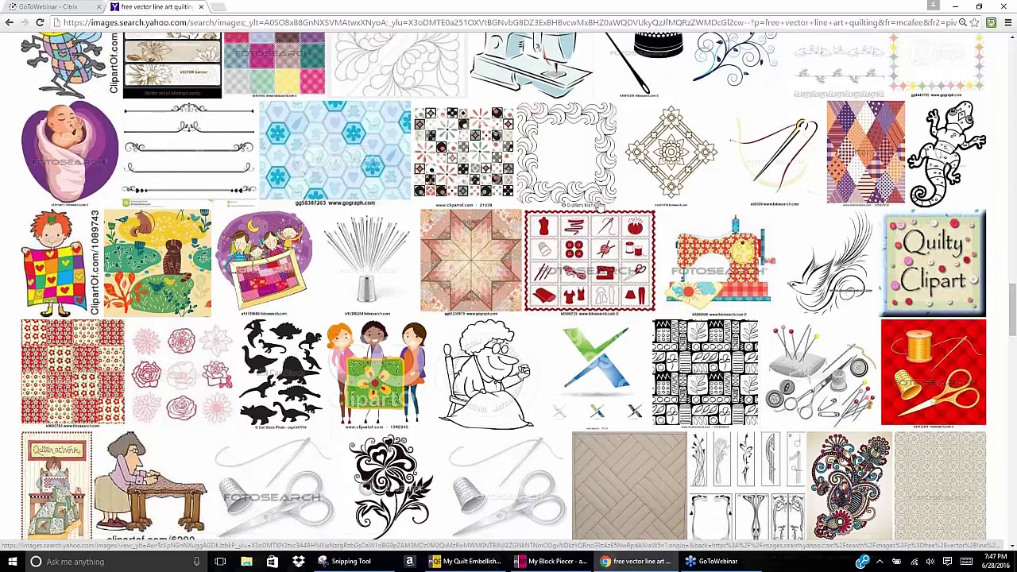
{"action": "scroll", "coordinate": [602, 205], "scroll_direction": "down", "scroll_amount": 5}
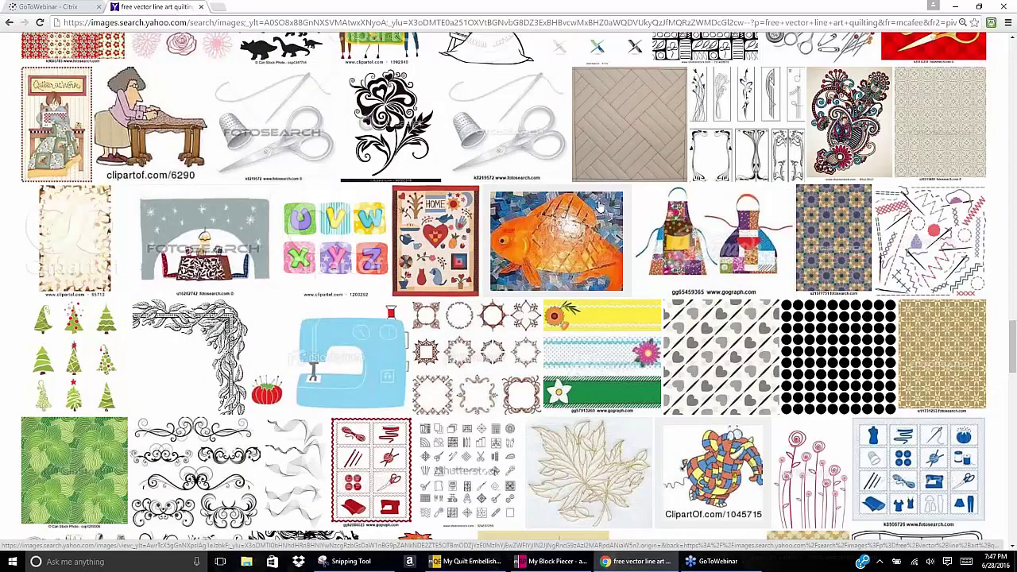
{"action": "scroll", "coordinate": [602, 208], "scroll_direction": "up", "scroll_amount": 4}
{"action": "scroll", "coordinate": [603, 203], "scroll_direction": "up", "scroll_amount": 3}
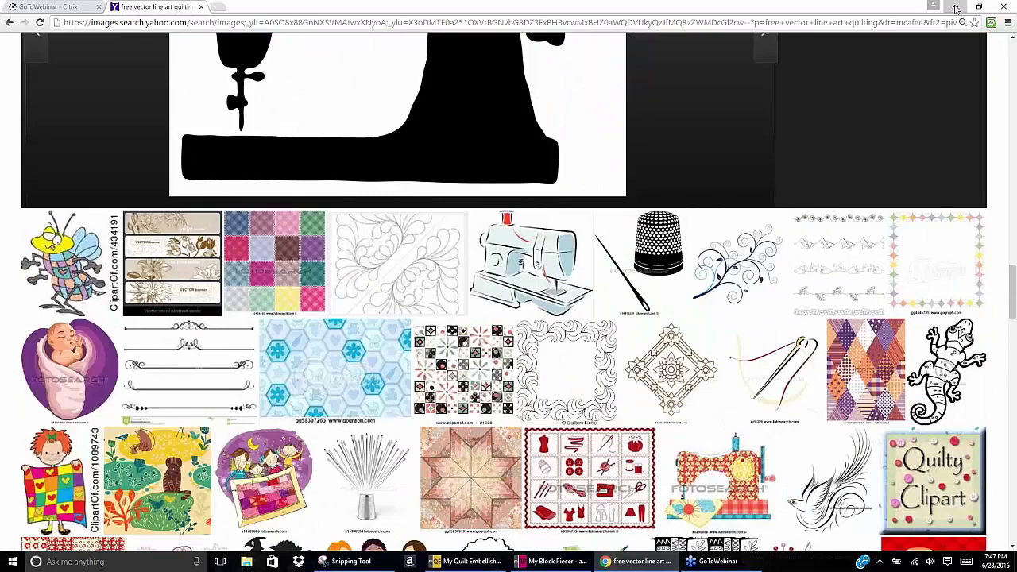
Return to My Quilt Embellisher, start a new blank design and load M.jpg from the Images folder as its backdrop
{"action": "left_click", "coordinate": [957, 10]}
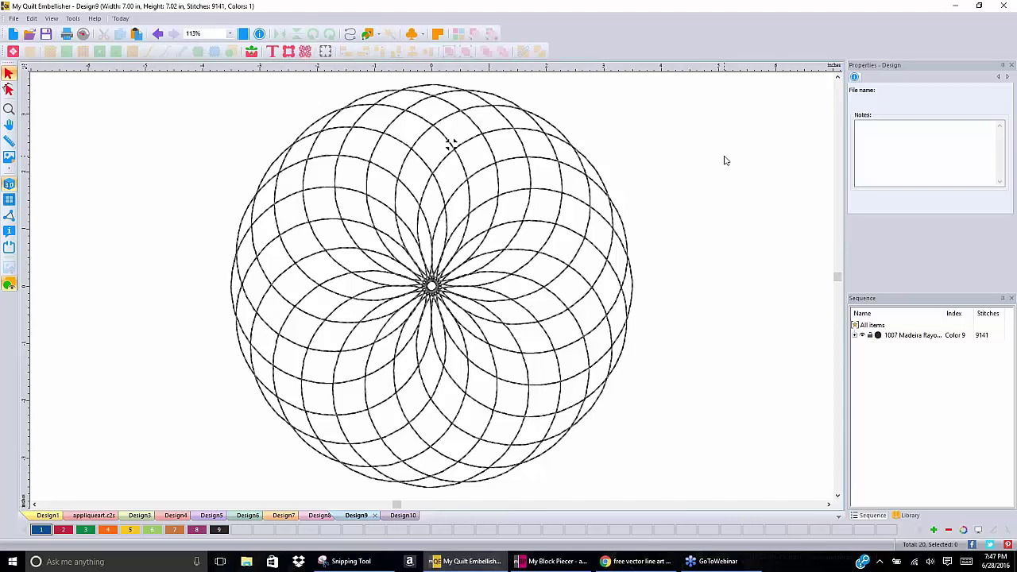
{"action": "left_click", "coordinate": [13, 35]}
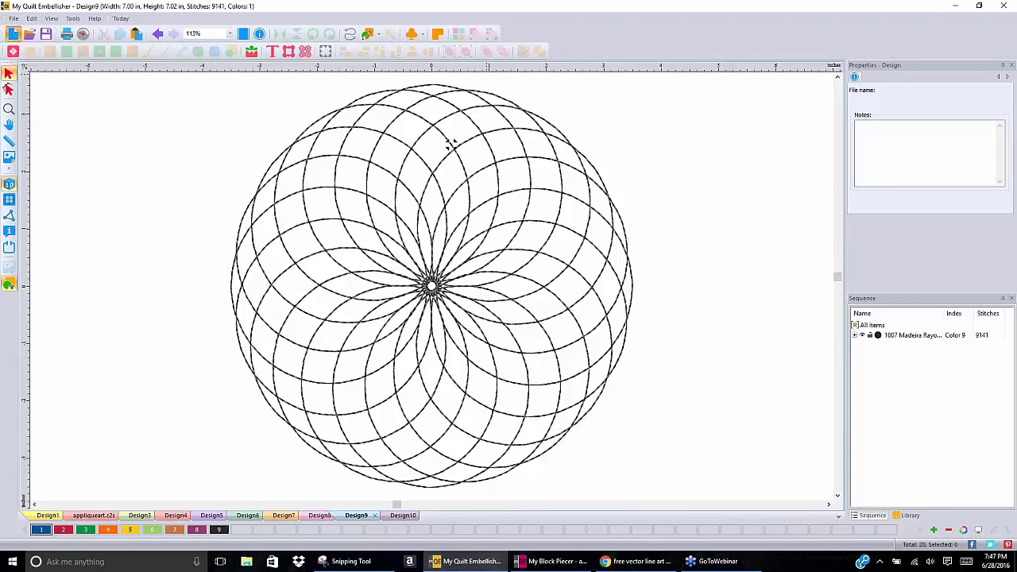
{"action": "left_click", "coordinate": [9, 158]}
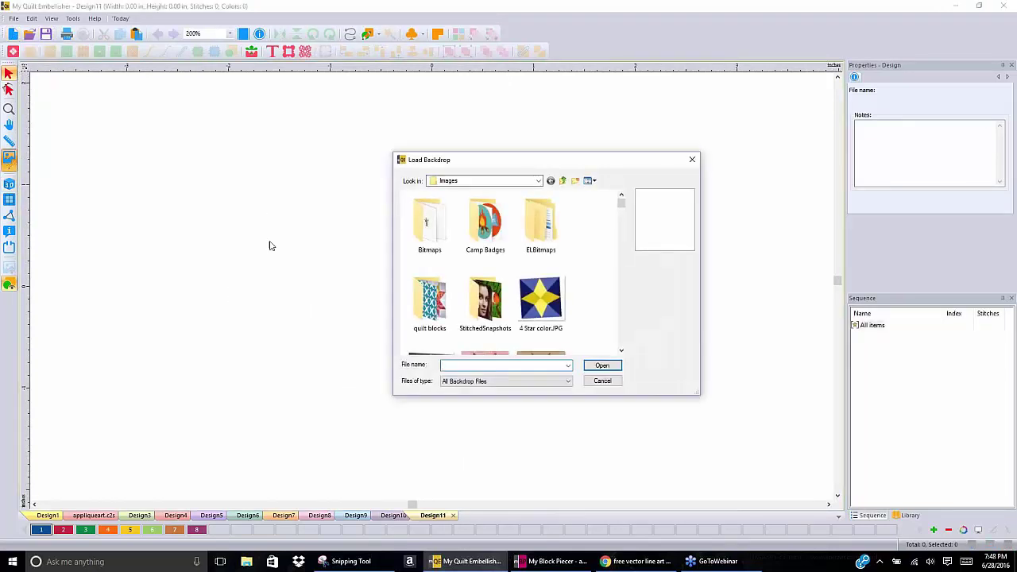
{"action": "left_click", "coordinate": [622, 350]}
{"action": "left_click", "coordinate": [621, 350]}
{"action": "left_click", "coordinate": [622, 351]}
{"action": "left_click", "coordinate": [621, 350]}
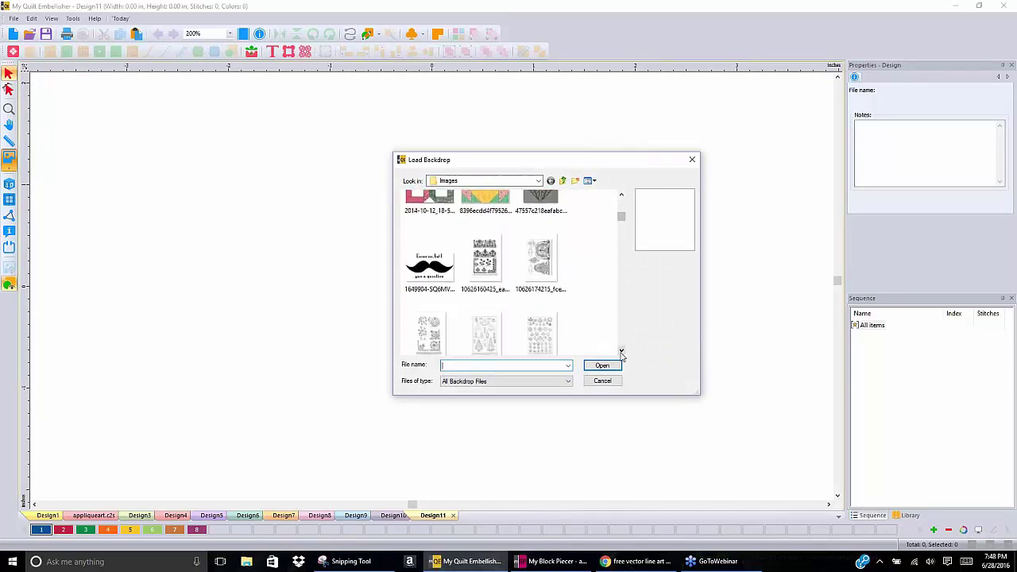
{"action": "left_click", "coordinate": [621, 350]}
{"action": "left_click", "coordinate": [622, 351]}
{"action": "left_click", "coordinate": [621, 350]}
{"action": "left_click", "coordinate": [622, 351]}
{"action": "left_click", "coordinate": [621, 350]}
{"action": "left_click", "coordinate": [621, 350]}
{"action": "left_click", "coordinate": [622, 350]}
{"action": "left_click", "coordinate": [622, 350]}
{"action": "left_click", "coordinate": [622, 350]}
{"action": "left_click", "coordinate": [621, 350]}
{"action": "left_click", "coordinate": [622, 351]}
{"action": "left_click", "coordinate": [621, 351]}
{"action": "left_click", "coordinate": [621, 350]}
{"action": "left_click", "coordinate": [621, 350]}
{"action": "left_click", "coordinate": [621, 351]}
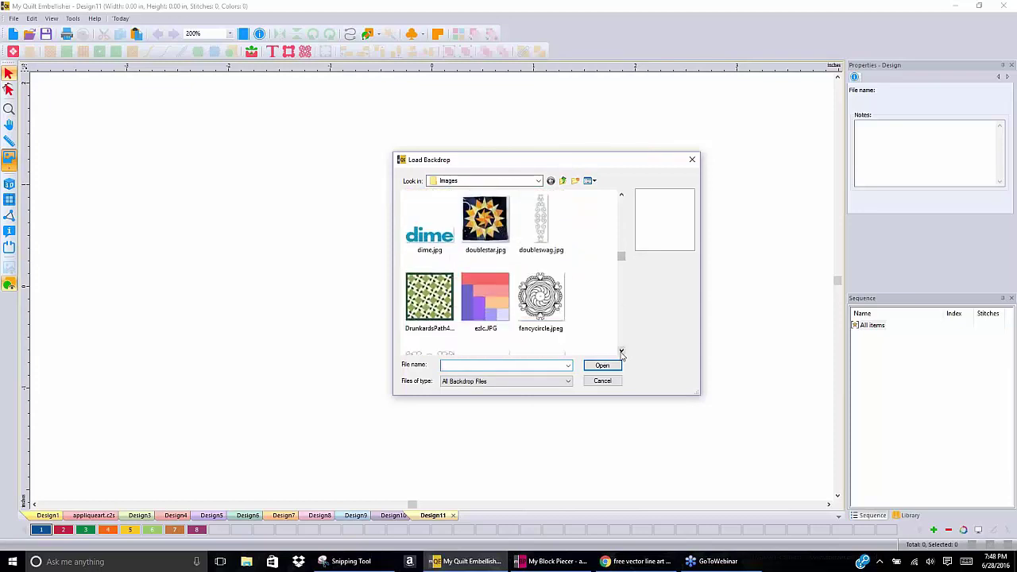
{"action": "left_click", "coordinate": [621, 350]}
{"action": "left_click", "coordinate": [622, 351]}
{"action": "left_click", "coordinate": [621, 351]}
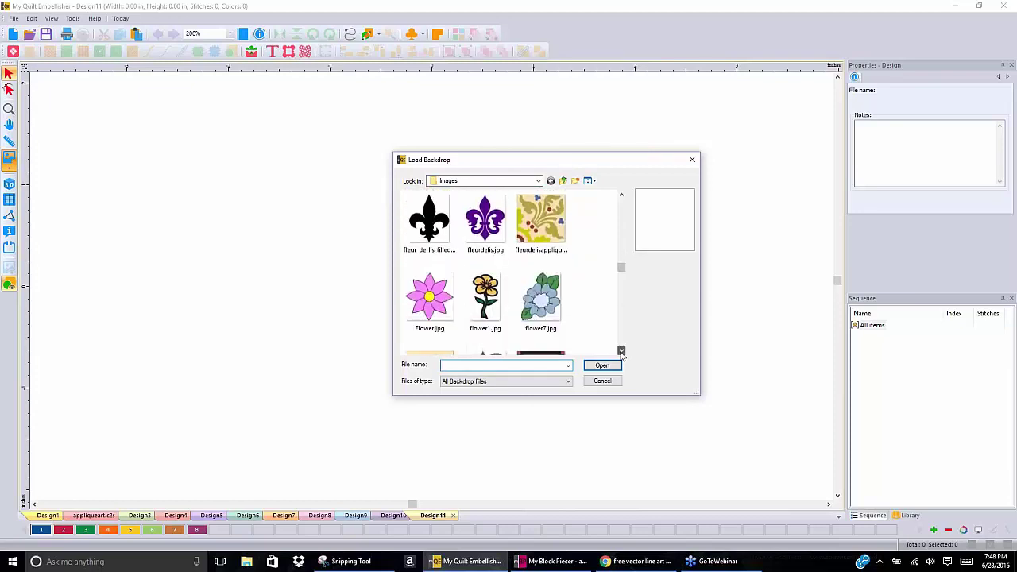
{"action": "left_click", "coordinate": [621, 350]}
{"action": "left_click", "coordinate": [621, 351]}
{"action": "left_click", "coordinate": [621, 351]}
{"action": "left_click", "coordinate": [622, 350]}
{"action": "left_click", "coordinate": [622, 351]}
{"action": "left_click", "coordinate": [622, 351]}
{"action": "left_click", "coordinate": [622, 350]}
{"action": "left_click", "coordinate": [621, 351]}
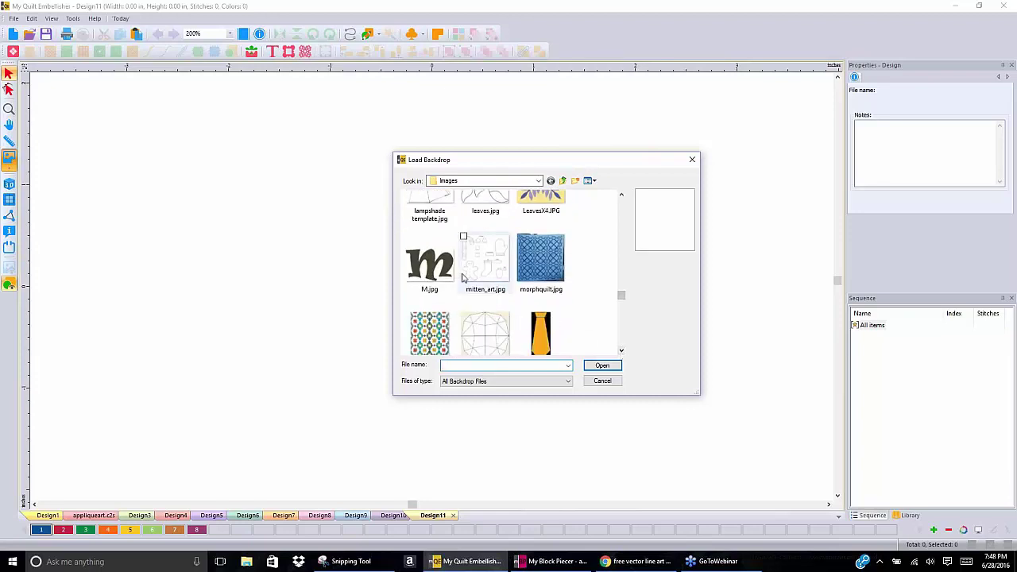
{"action": "left_click", "coordinate": [429, 270]}
{"action": "left_click", "coordinate": [601, 365]}
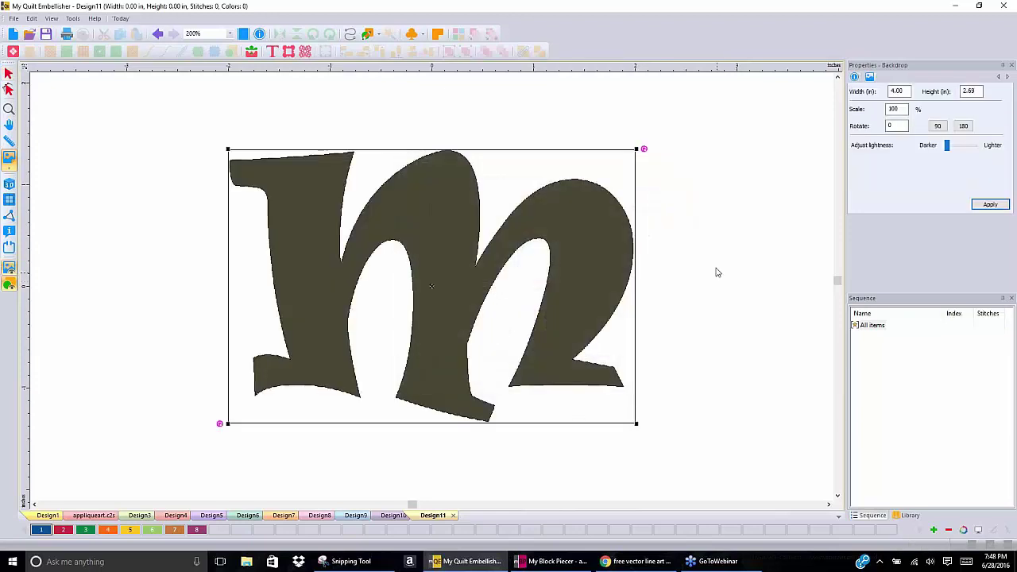
Trace the backdrop's letter m into filled artwork with the Artwork tool's magic wand
{"action": "left_click", "coordinate": [368, 36]}
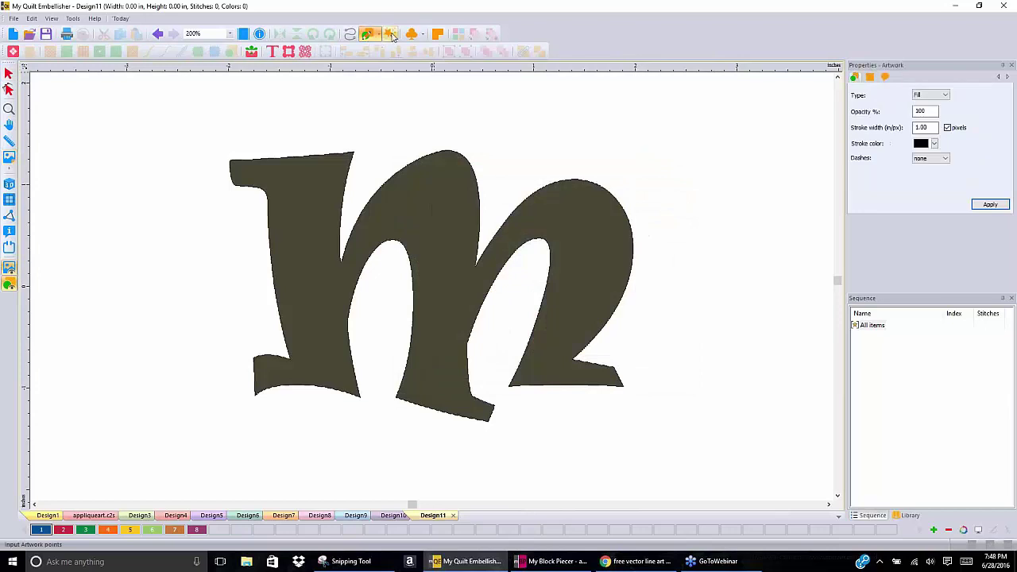
{"action": "left_click", "coordinate": [390, 34]}
{"action": "left_click", "coordinate": [434, 204]}
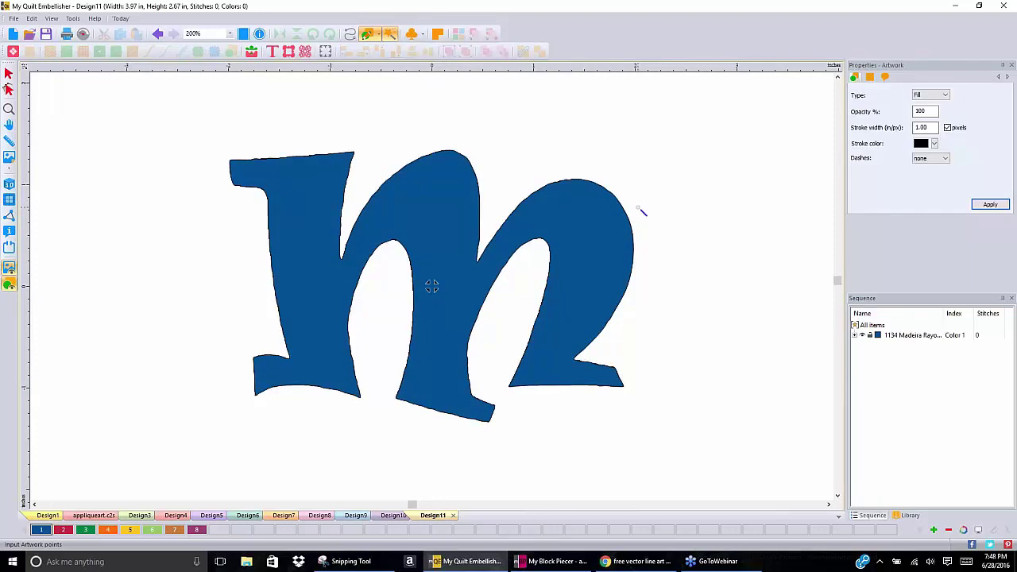
Switch to My Block Piecer and check which shapes its artwork drawing tool offers
{"action": "left_click", "coordinate": [551, 564]}
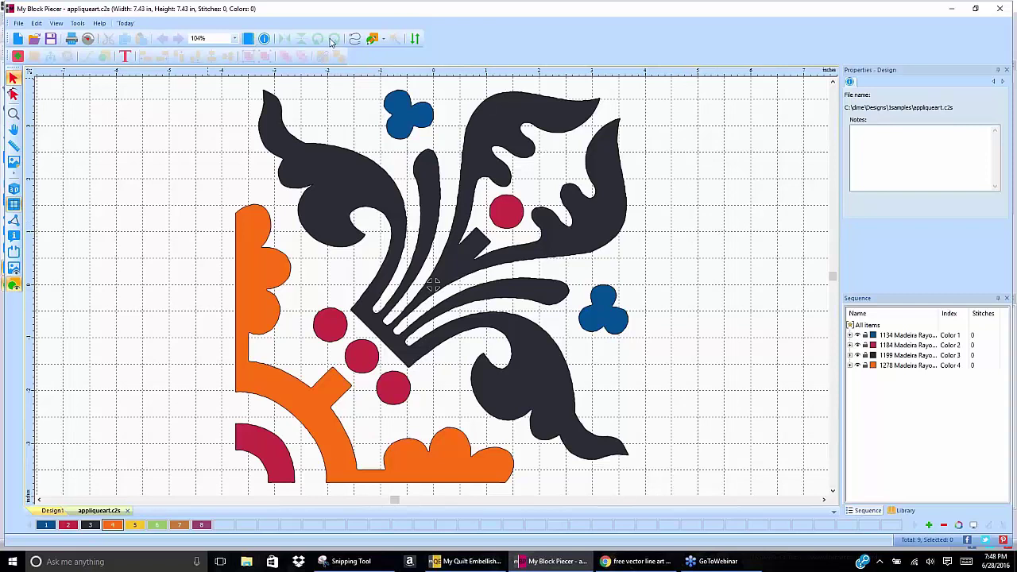
{"action": "left_click", "coordinate": [383, 40]}
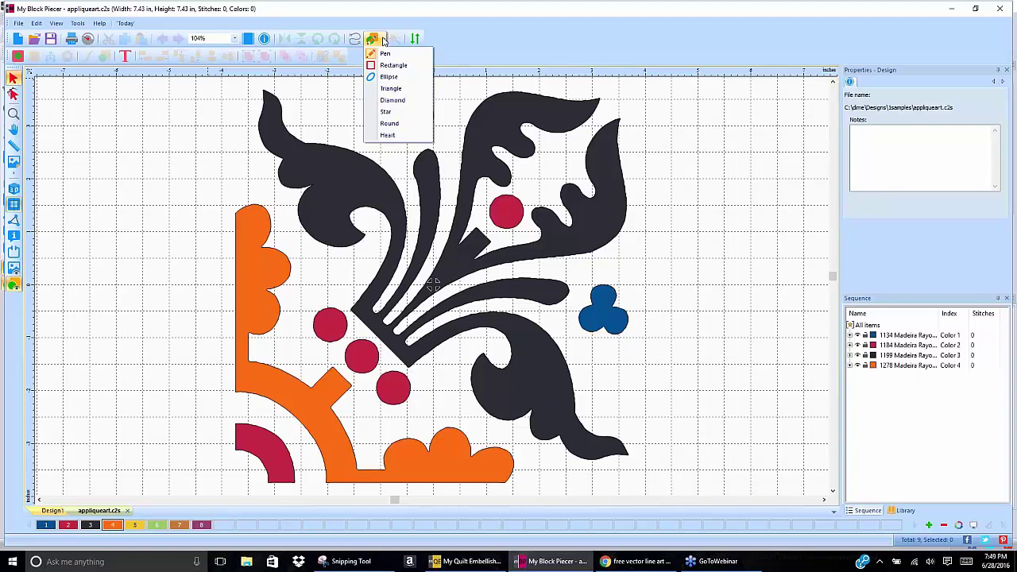
{"action": "left_click", "coordinate": [656, 243]}
{"action": "key", "text": "ctrl+v"}
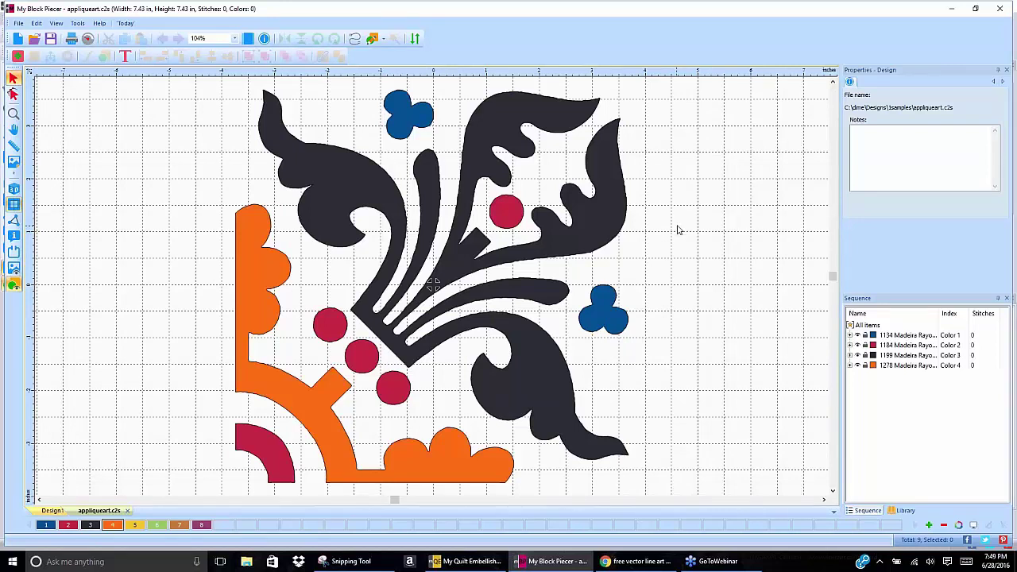
Open the Cutter for all appliqué artwork and apply a seam allowance of 0.125 in
{"action": "key", "text": "ctrl+a"}
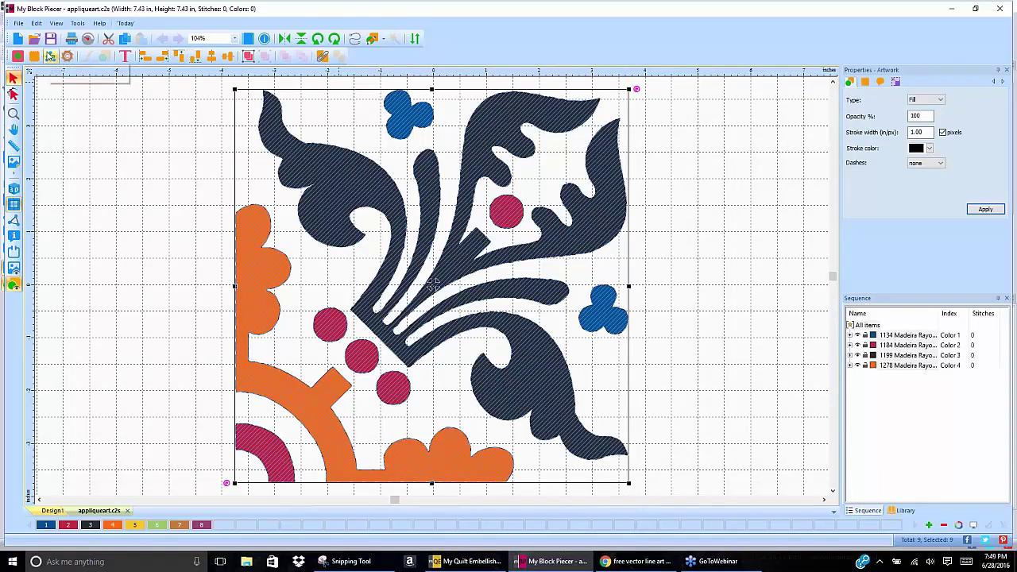
{"action": "left_click", "coordinate": [68, 56]}
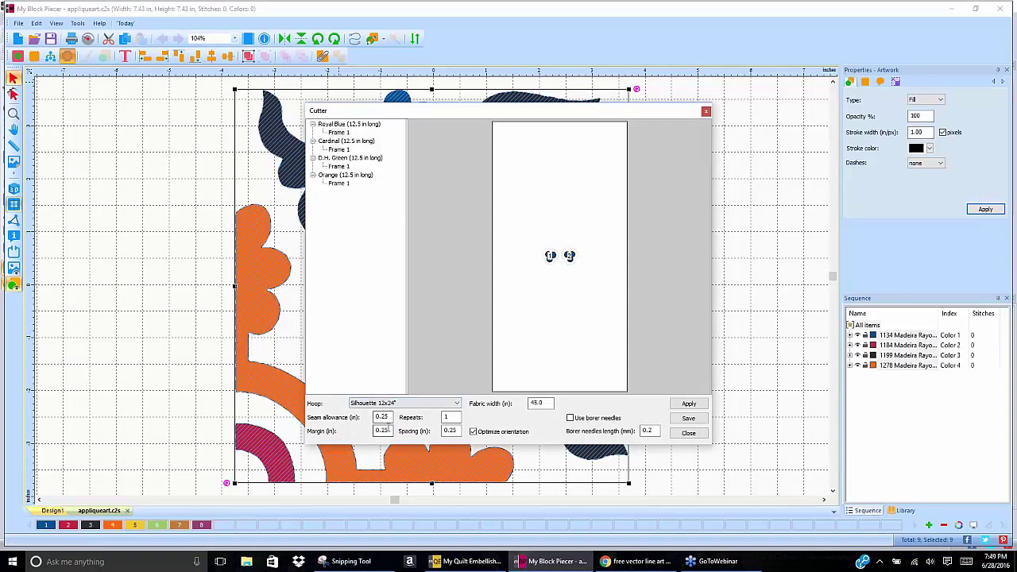
{"action": "left_click_drag", "start_coordinate": [391, 418], "coordinate": [383, 418]}
{"action": "type", "text": "125"}
{"action": "left_click", "coordinate": [689, 404]}
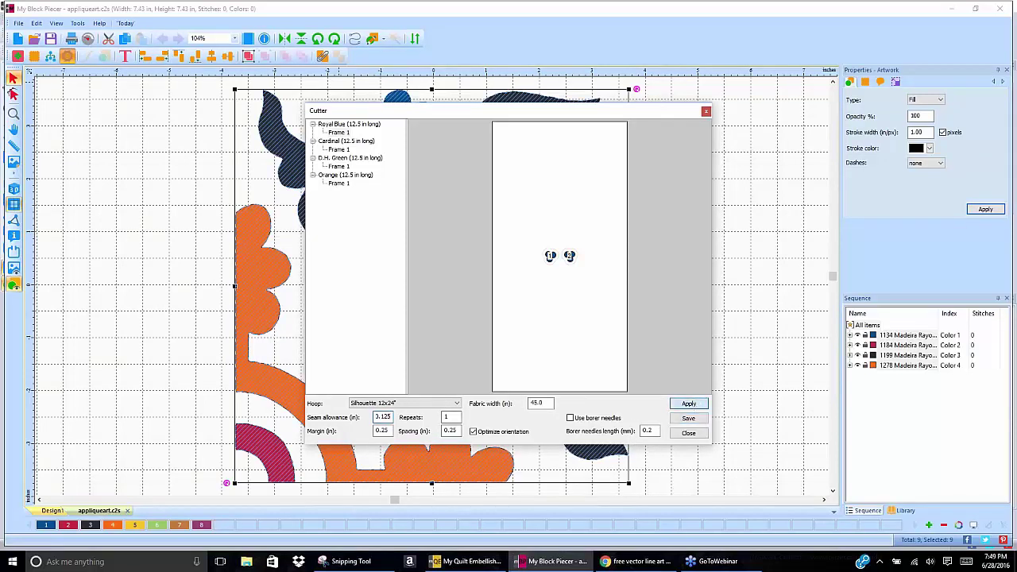
Examine the cutting layouts of the Cardinal, D.H. Green and Orange frames
{"action": "left_click", "coordinate": [330, 144]}
{"action": "left_click", "coordinate": [334, 150]}
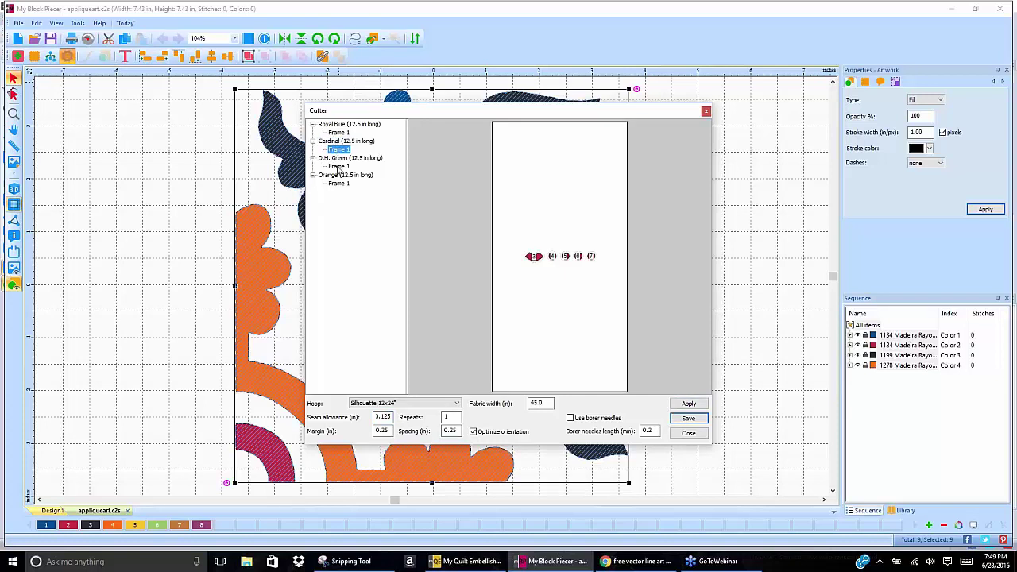
{"action": "left_click", "coordinate": [338, 167]}
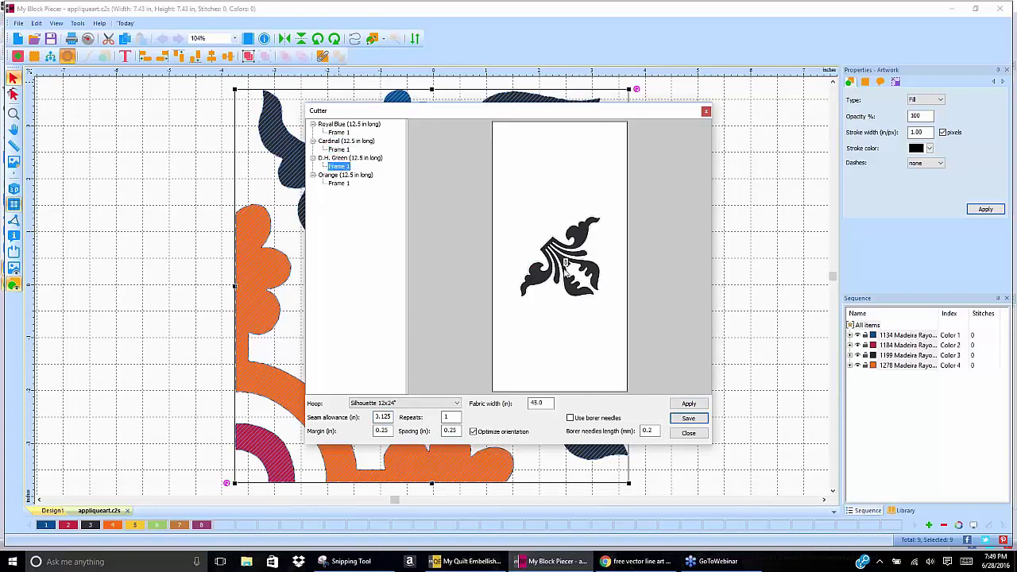
{"action": "left_click", "coordinate": [340, 184]}
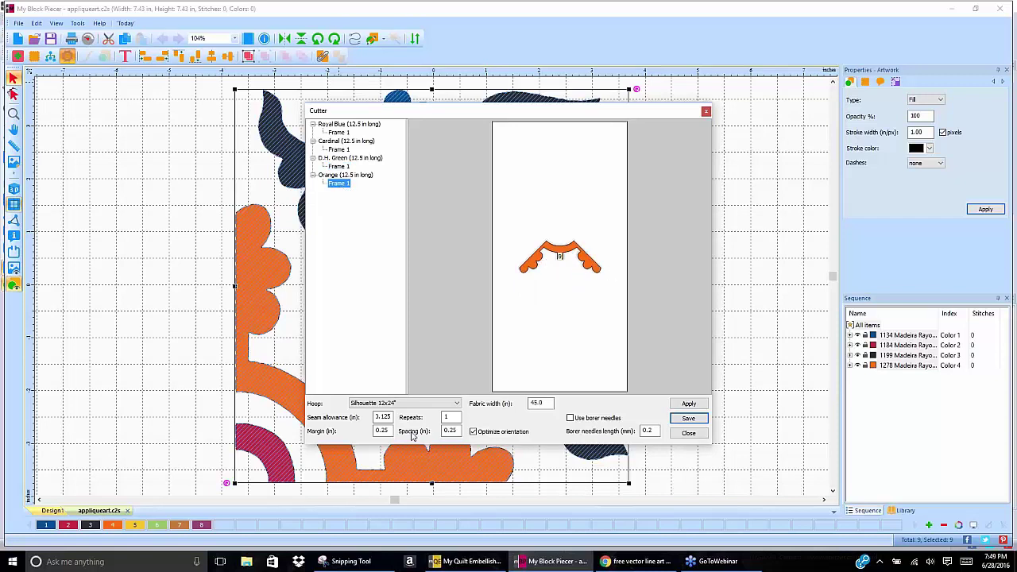
Set the cutting hoop to Paper Letter 215x279, preview the D.H. Green frame and close the Cutter
{"action": "left_click", "coordinate": [457, 405]}
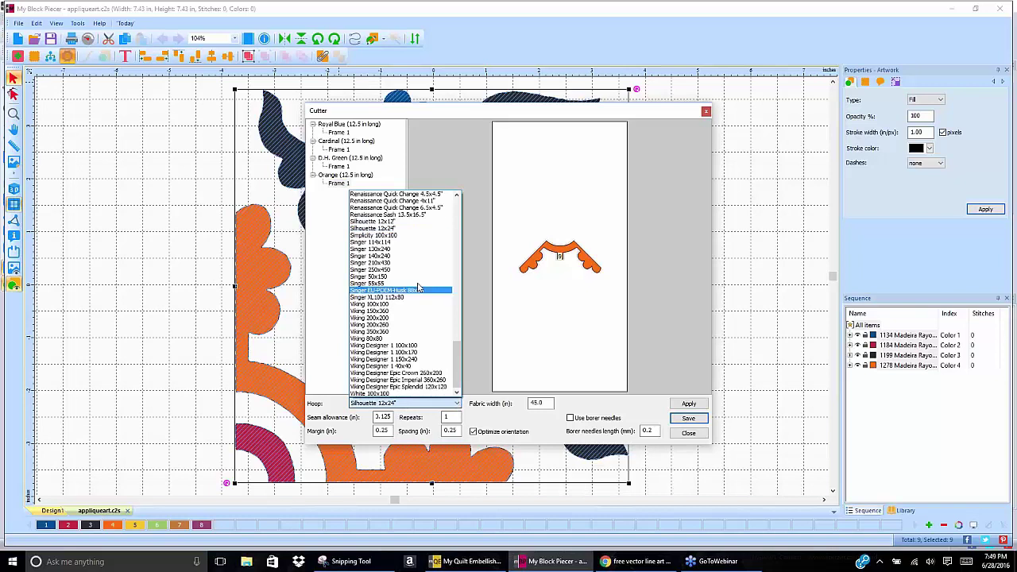
{"action": "left_click_drag", "start_coordinate": [459, 357], "coordinate": [469, 278]}
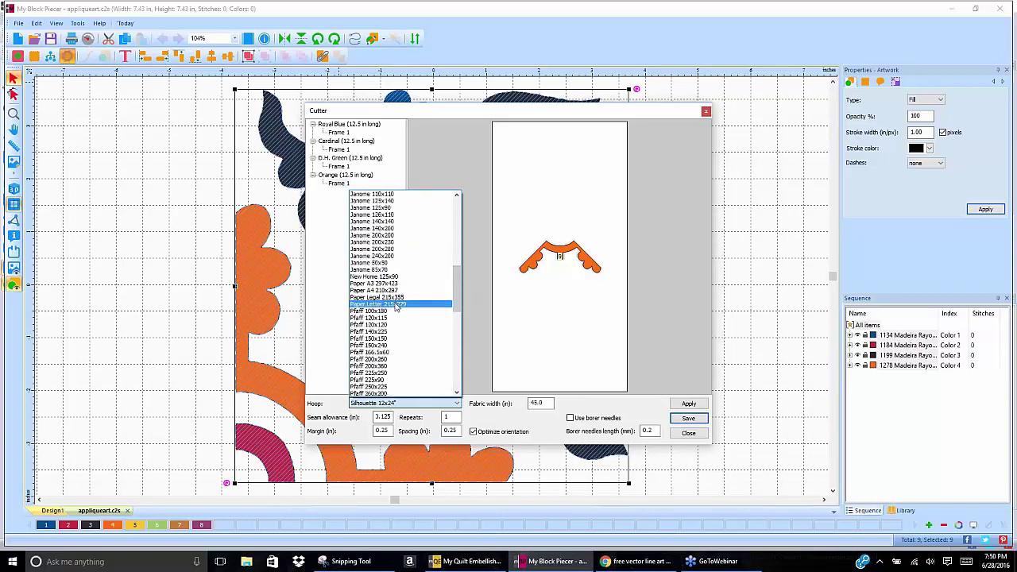
{"action": "left_click", "coordinate": [396, 306]}
{"action": "left_click", "coordinate": [339, 166]}
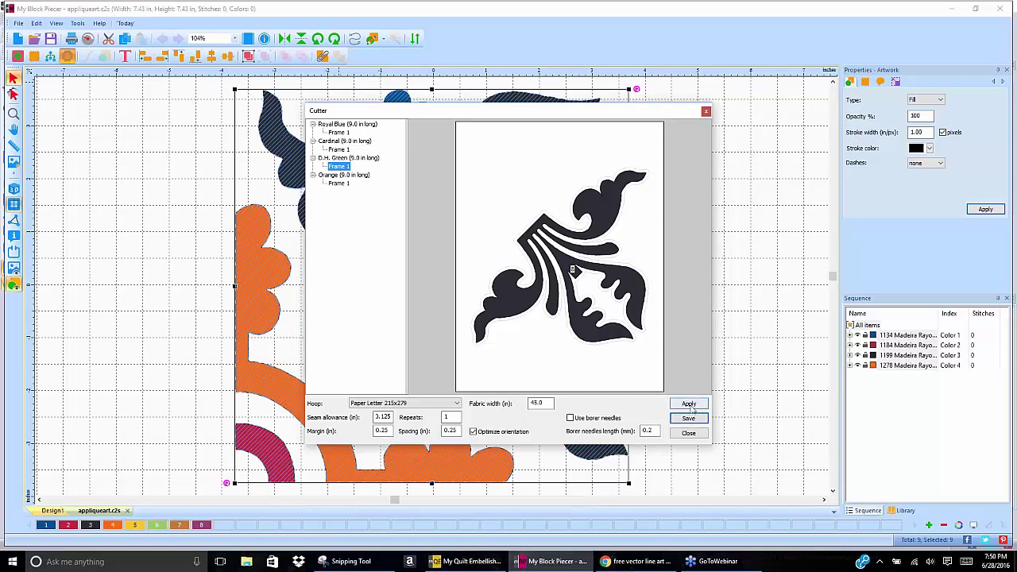
{"action": "left_click", "coordinate": [689, 435]}
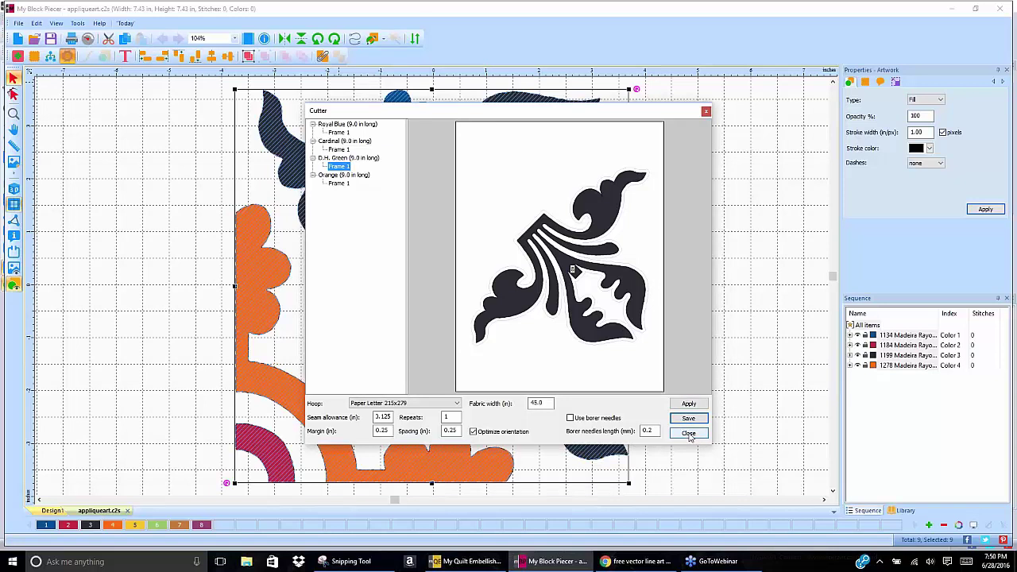
{"action": "left_click", "coordinate": [689, 434]}
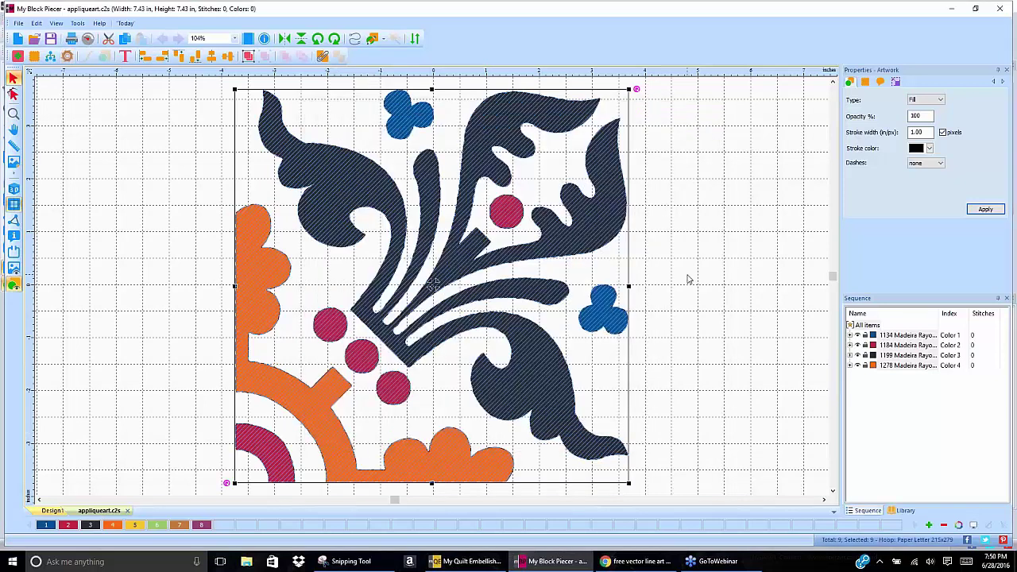
Reopen the Cutter for all the artwork and apply a seam allowance of 0 in
{"action": "left_click", "coordinate": [689, 279]}
{"action": "key", "text": "ctrl+a"}
{"action": "left_click", "coordinate": [69, 58]}
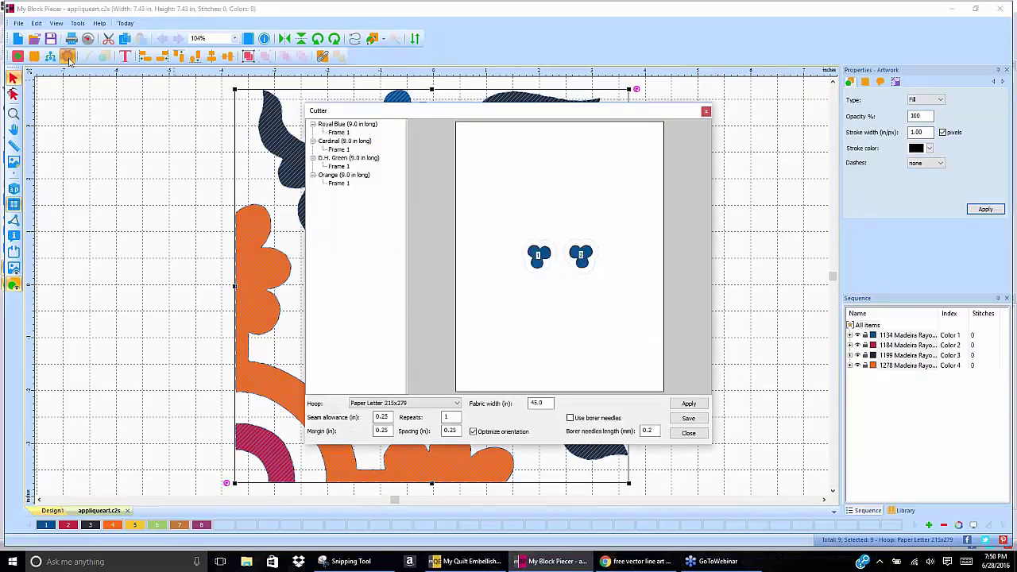
{"action": "left_click", "coordinate": [376, 417]}
{"action": "double_click", "coordinate": [378, 417]}
{"action": "type", "text": "0"}
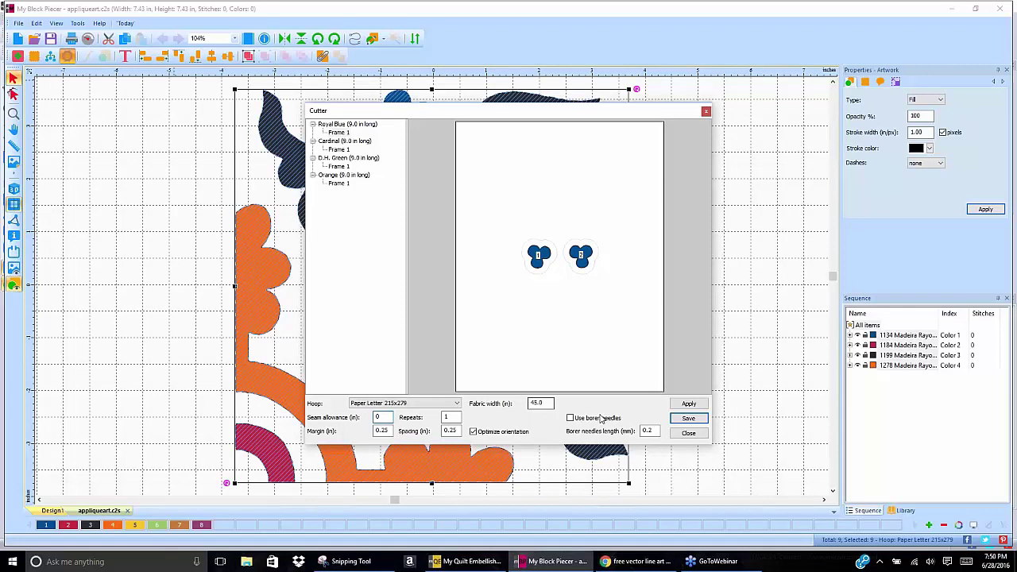
{"action": "left_click", "coordinate": [688, 403]}
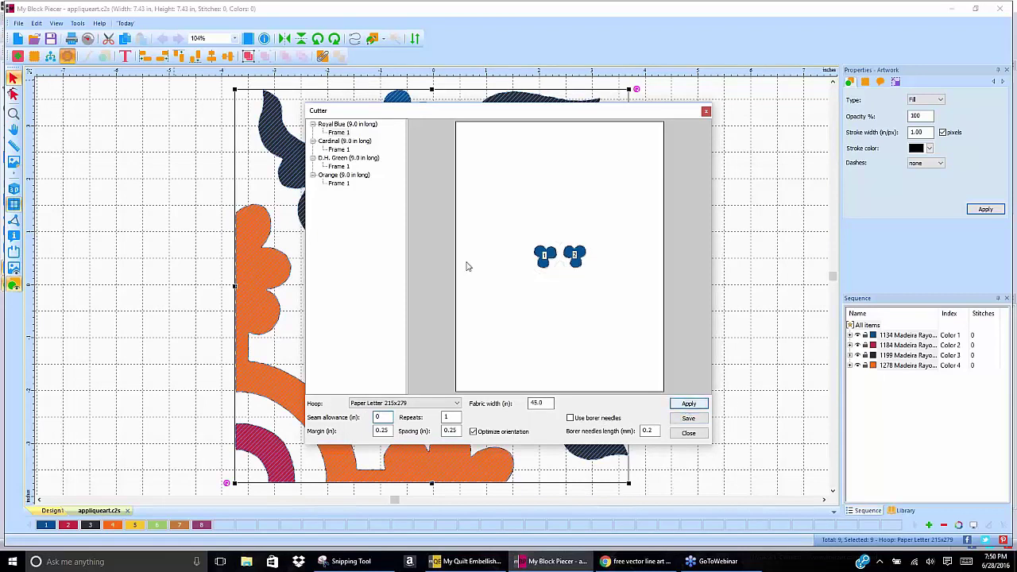
Set the cutting layout's repeats to 4 and apply the change
{"action": "double_click", "coordinate": [447, 417]}
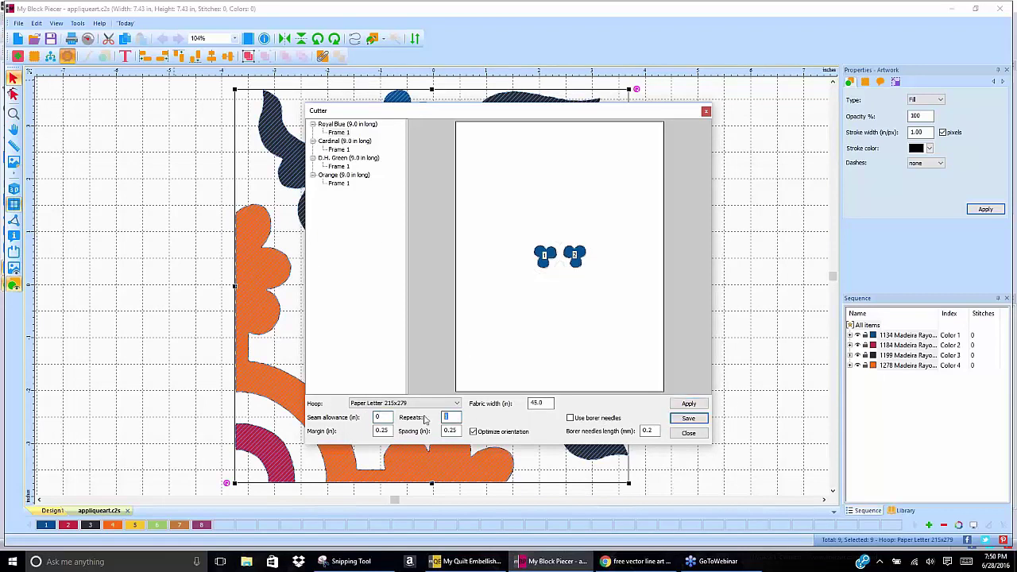
{"action": "type", "text": "4"}
{"action": "left_click", "coordinate": [688, 404]}
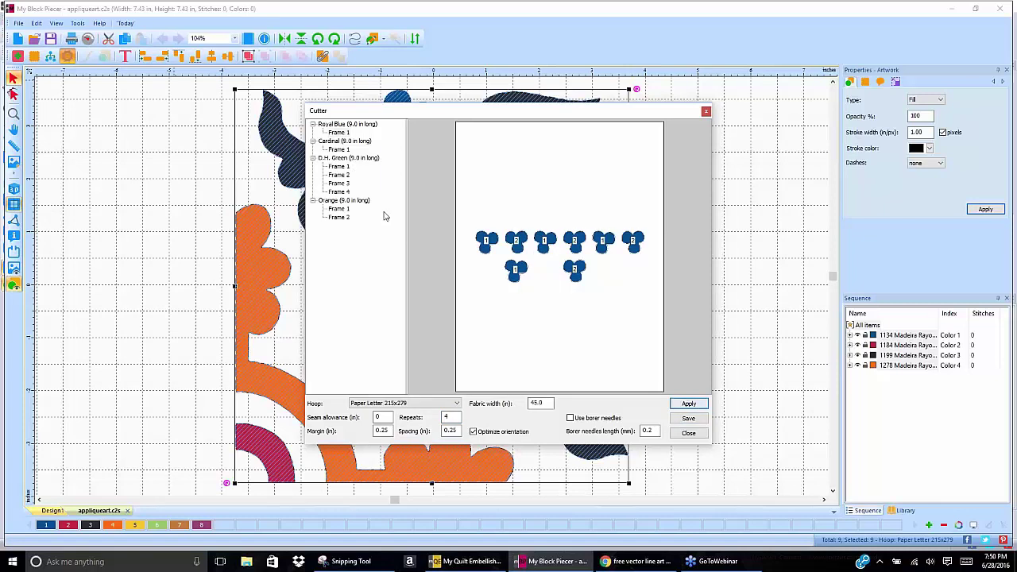
Preview the first D.H. Green frame and the first Orange frame, and close the Cutter
{"action": "left_click", "coordinate": [337, 168]}
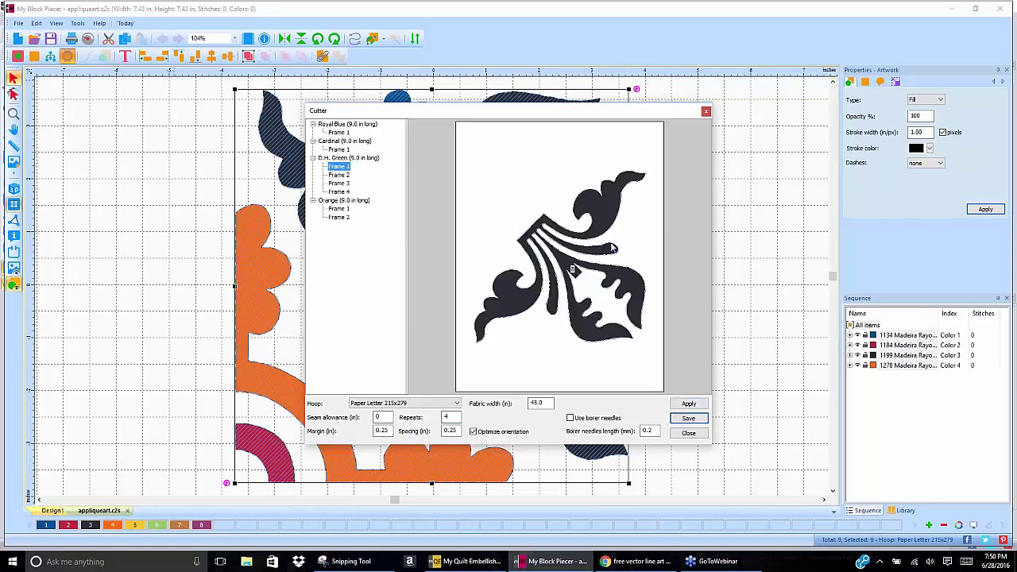
{"action": "left_click", "coordinate": [337, 210]}
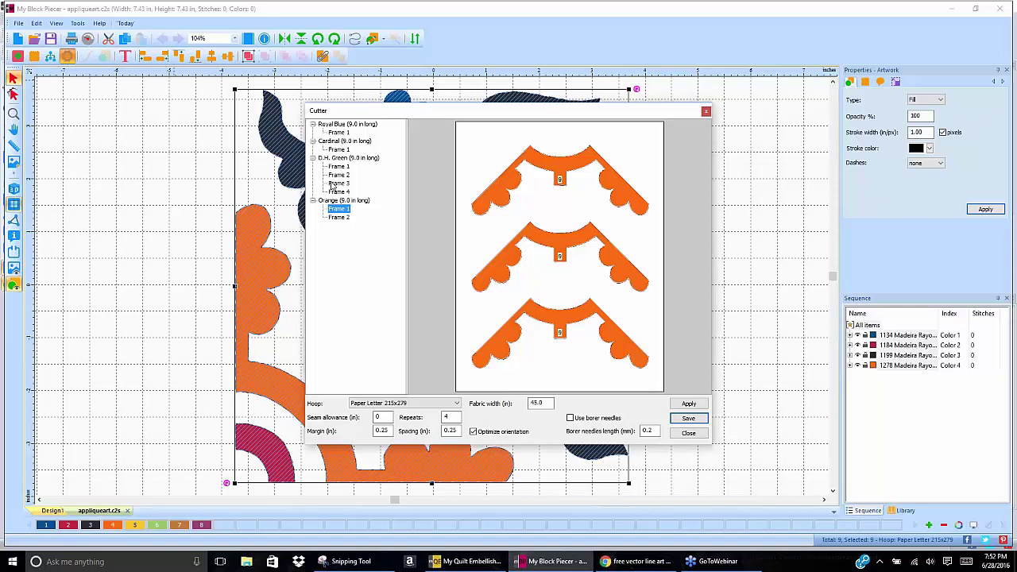
{"action": "left_click", "coordinate": [706, 111]}
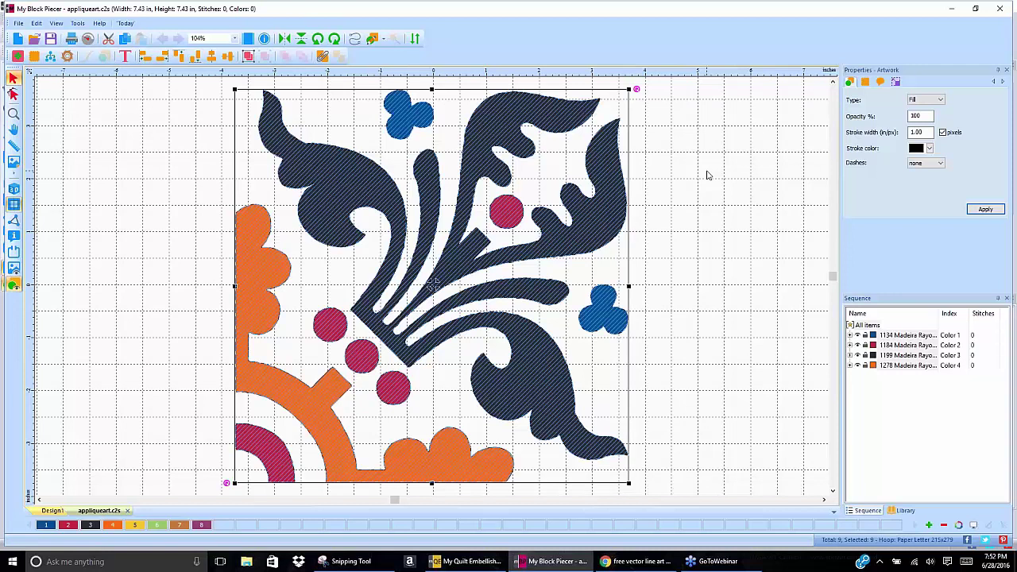
Create a new design and insert the 8x8 Checkerboard quilt block from the Diamond In Square category, leaving it deselected
{"action": "left_click", "coordinate": [18, 38]}
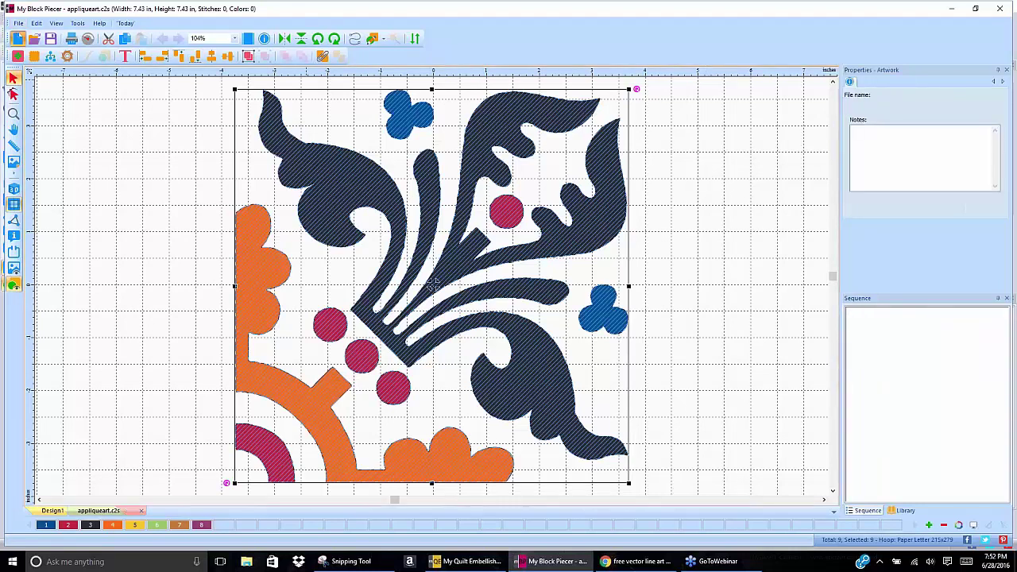
{"action": "left_click", "coordinate": [18, 56]}
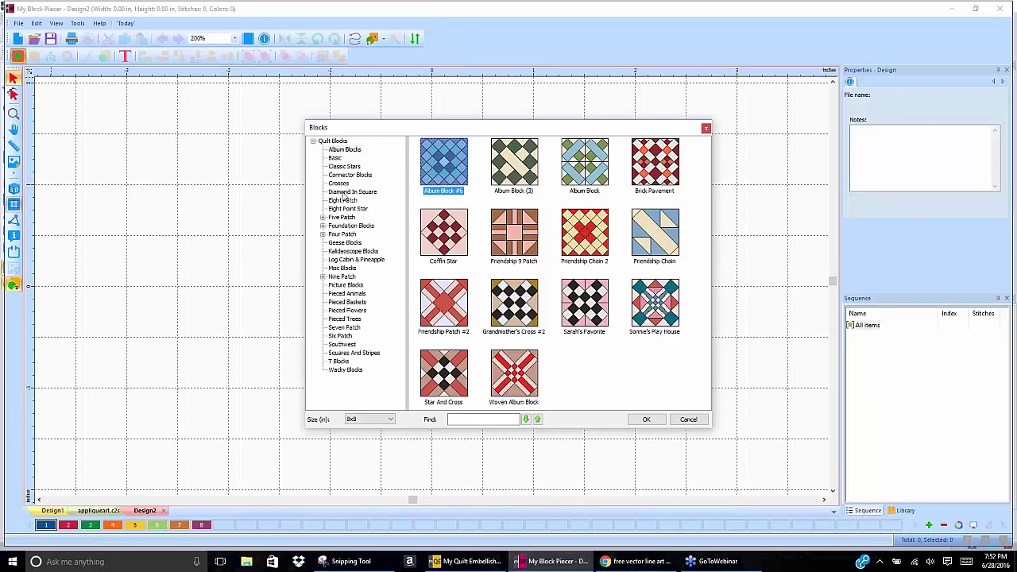
{"action": "left_click", "coordinate": [345, 192]}
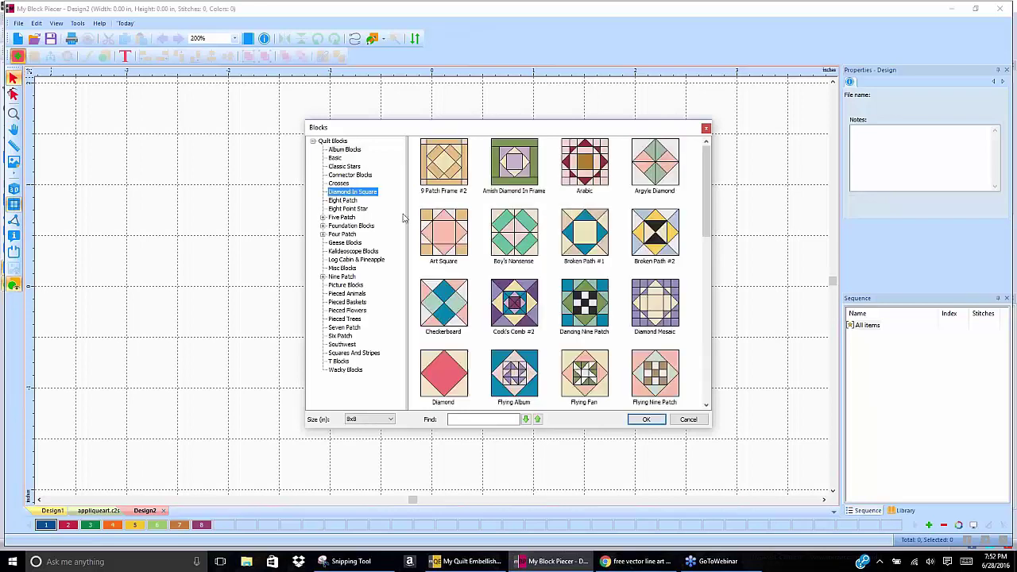
{"action": "left_click", "coordinate": [447, 303]}
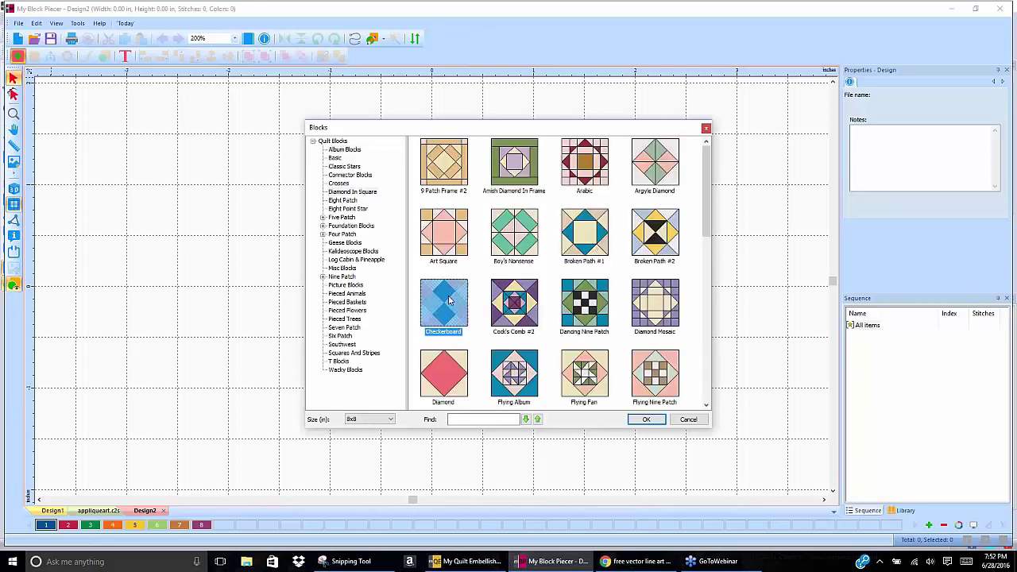
{"action": "left_click", "coordinate": [644, 420]}
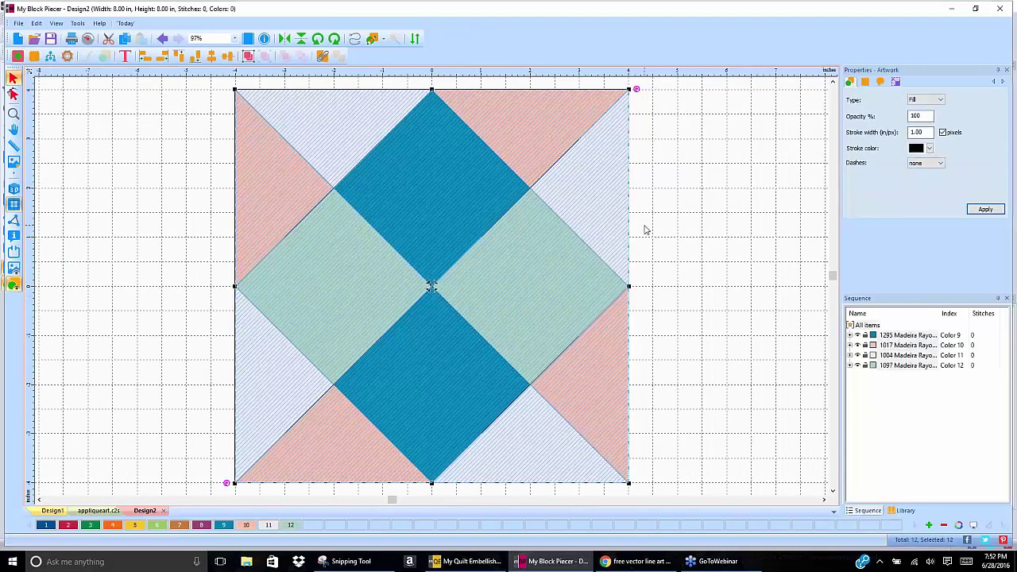
{"action": "left_click", "coordinate": [661, 226]}
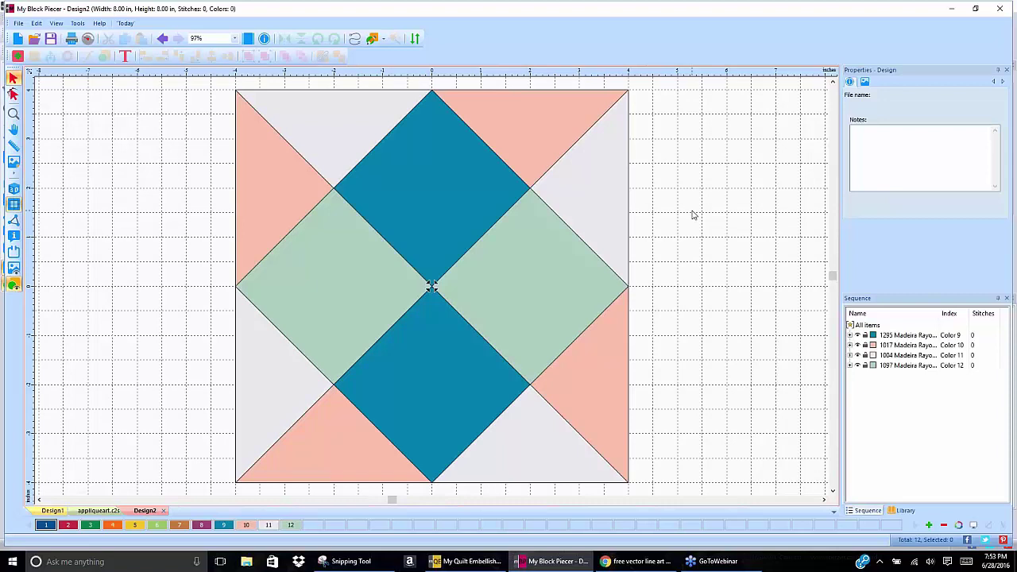
Resize the whole Checkerboard block to 10.5 in wide and 4.75 in high without maintaining the aspect ratio
{"action": "mouse_move", "coordinate": [210, 79]}
{"action": "left_mouse_down"}
{"action": "mouse_move", "coordinate": [274, 153]}
{"action": "mouse_move", "coordinate": [609, 456]}
{"action": "mouse_move", "coordinate": [695, 497]}
{"action": "left_mouse_up"}
{"action": "left_click_drag", "start_coordinate": [432, 87], "coordinate": [431, 286]}
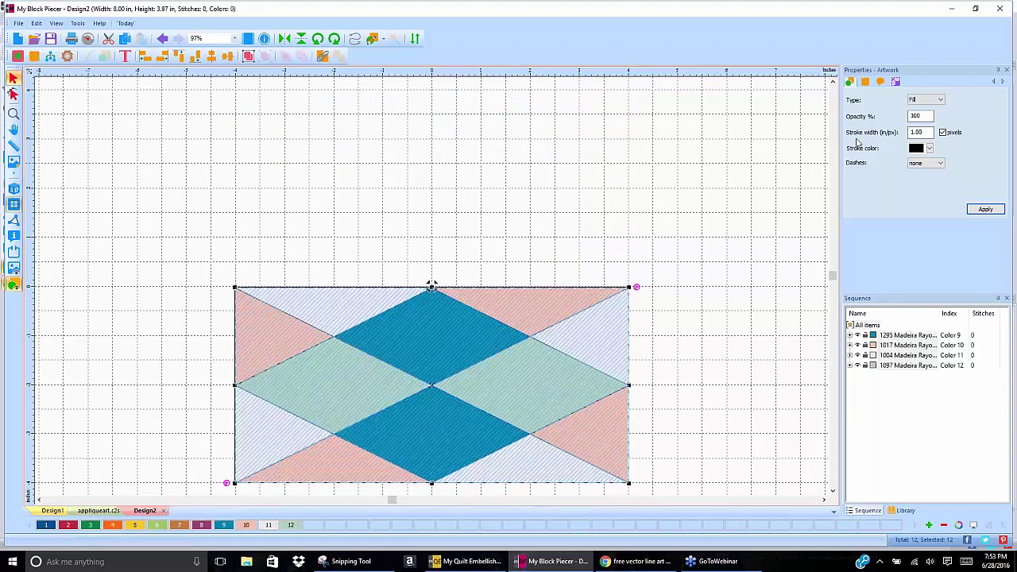
{"action": "left_click", "coordinate": [897, 82]}
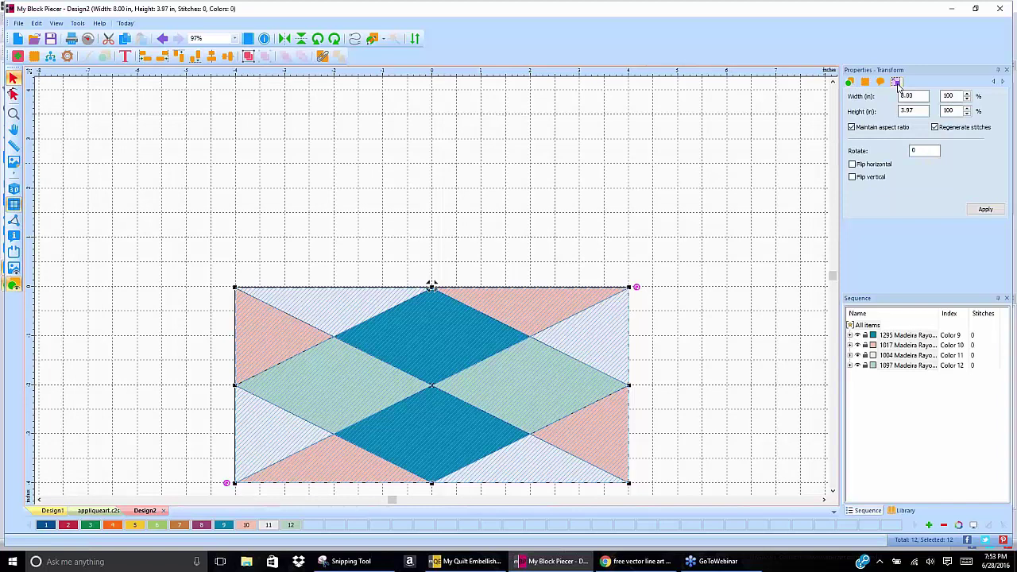
{"action": "double_click", "coordinate": [918, 95]}
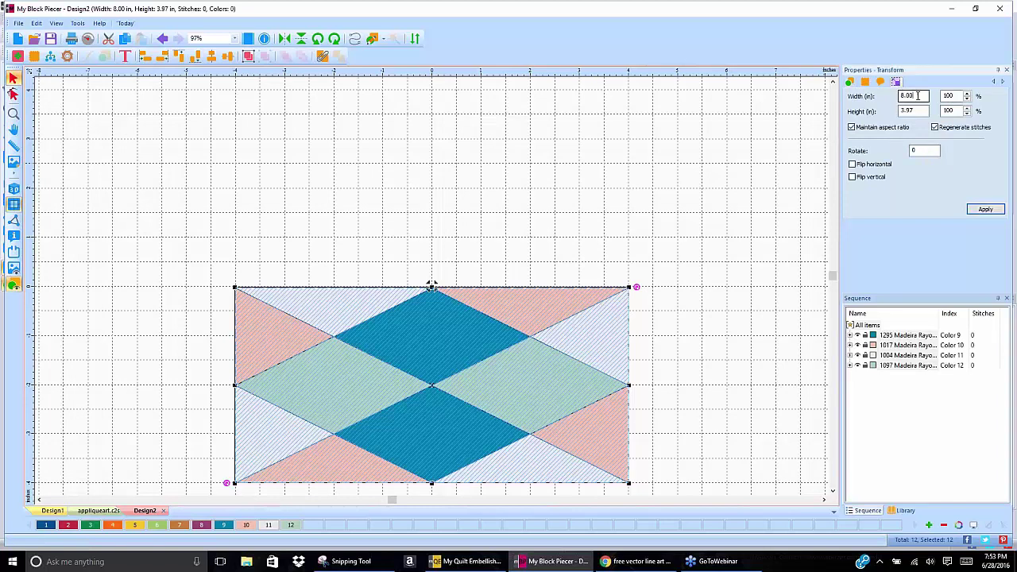
{"action": "type", "text": "10.5"}
{"action": "left_click", "coordinate": [851, 127]}
{"action": "left_click_drag", "start_coordinate": [925, 113], "coordinate": [873, 113]}
{"action": "type", "text": "4.75"}
{"action": "left_click", "coordinate": [985, 209]}
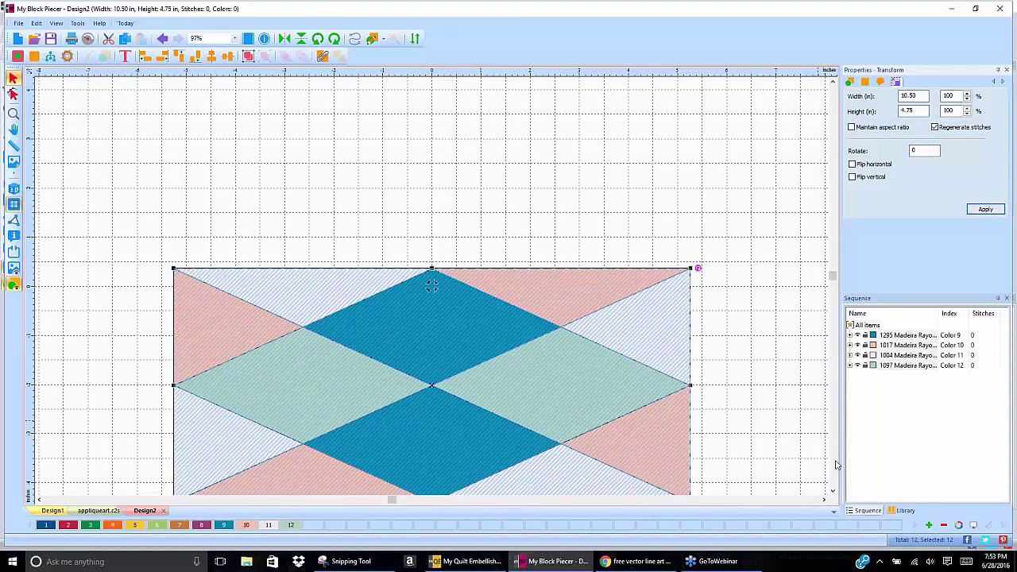
{"action": "left_click", "coordinate": [833, 492]}
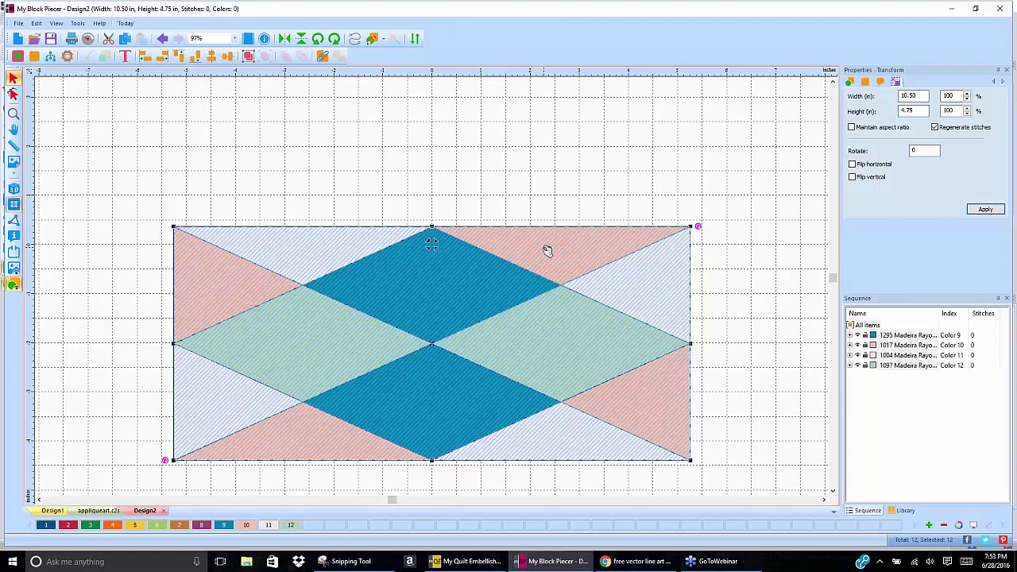
Open the Cutter for the resized block and preview the Flesh and Ice Ballet frames
{"action": "left_click", "coordinate": [68, 58]}
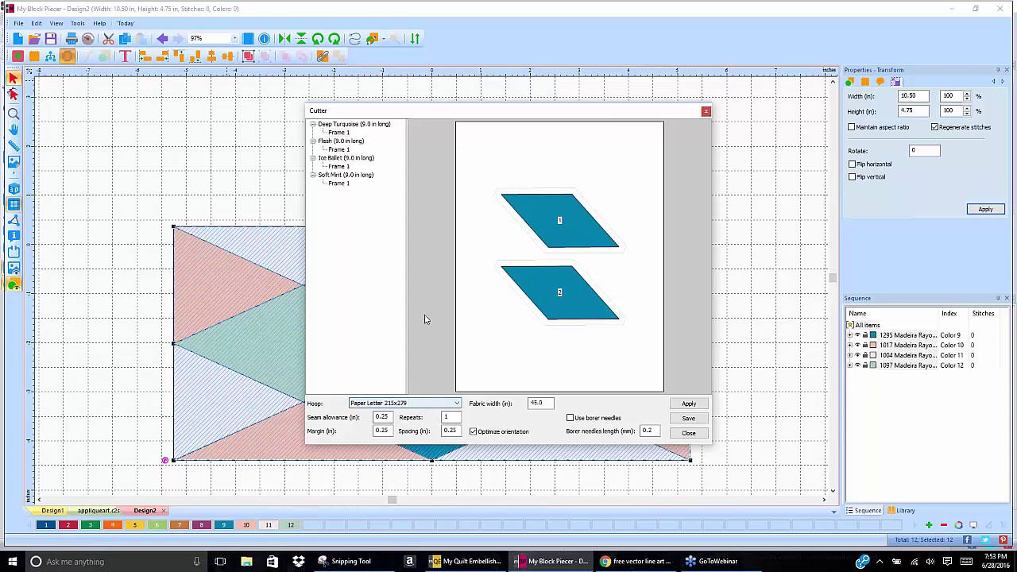
{"action": "left_click", "coordinate": [339, 149]}
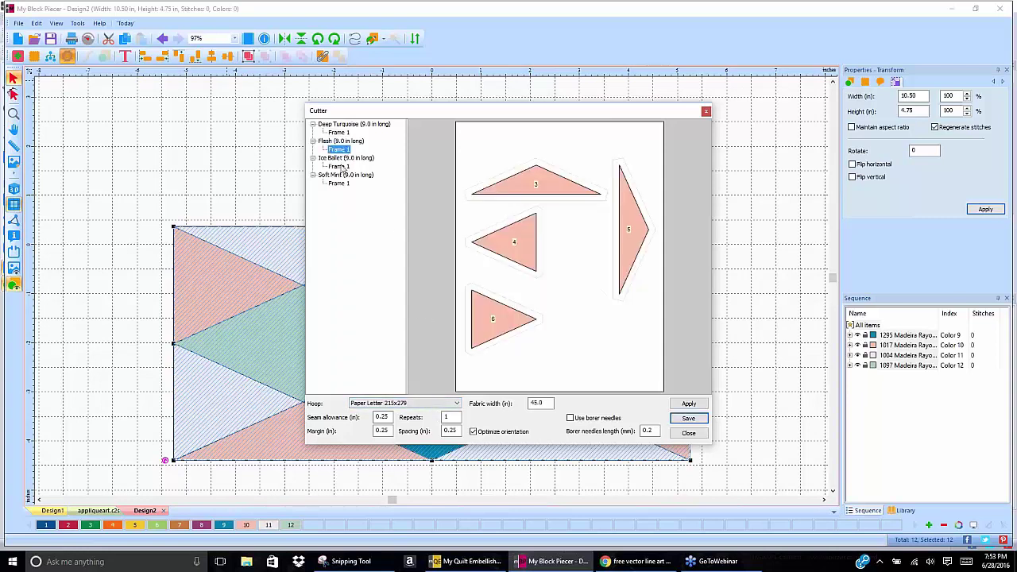
{"action": "left_click", "coordinate": [340, 167]}
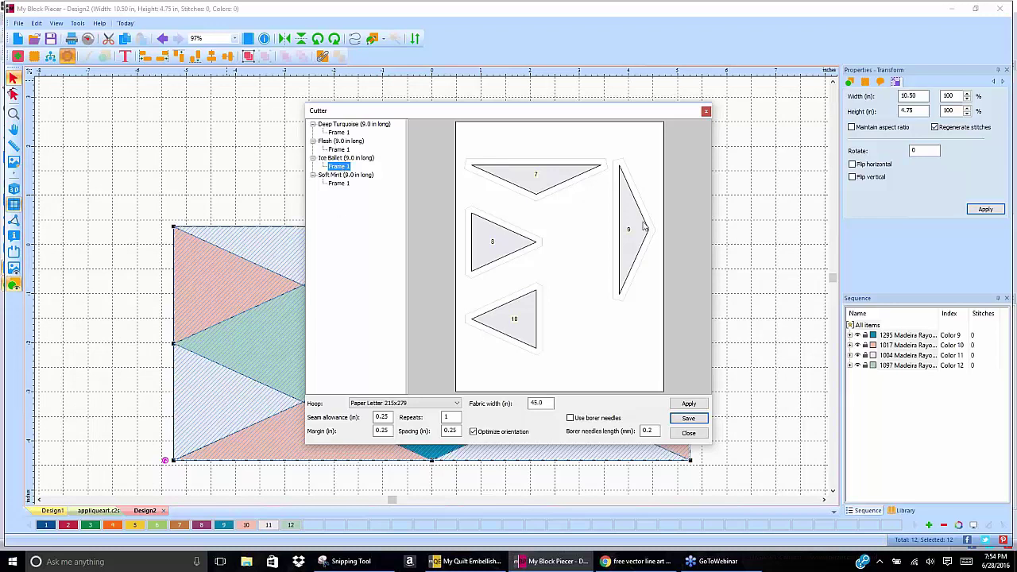
Change the cutting hoop to Silhouette 12x12" and apply it to the layout
{"action": "left_click", "coordinate": [455, 403]}
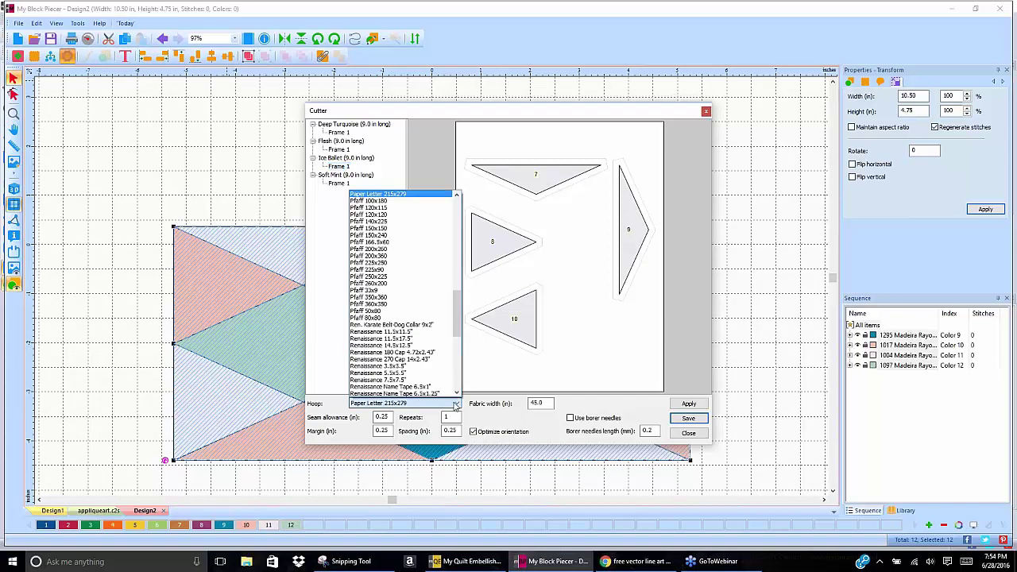
{"action": "left_click_drag", "start_coordinate": [458, 321], "coordinate": [458, 351]}
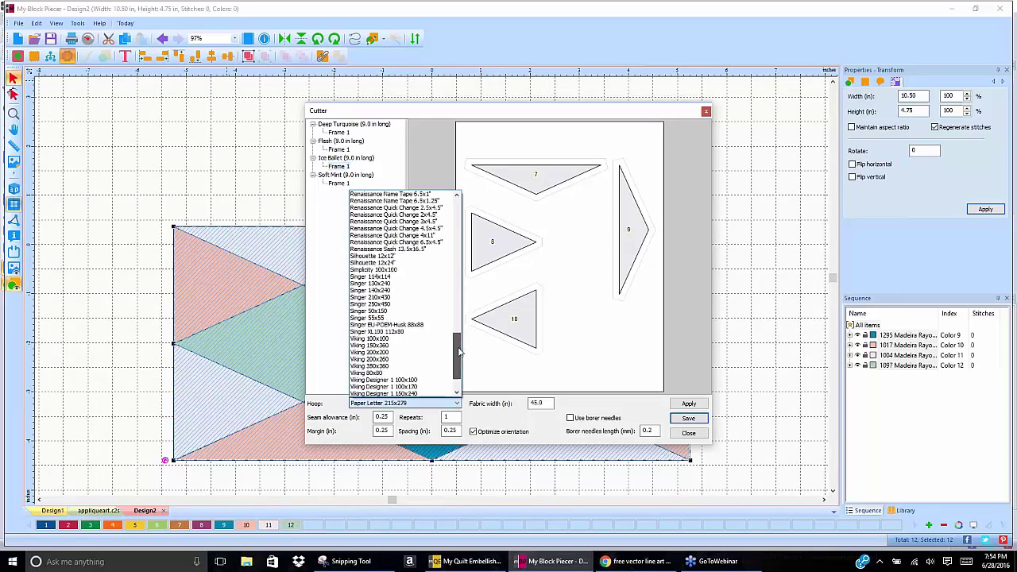
{"action": "left_click", "coordinate": [374, 256]}
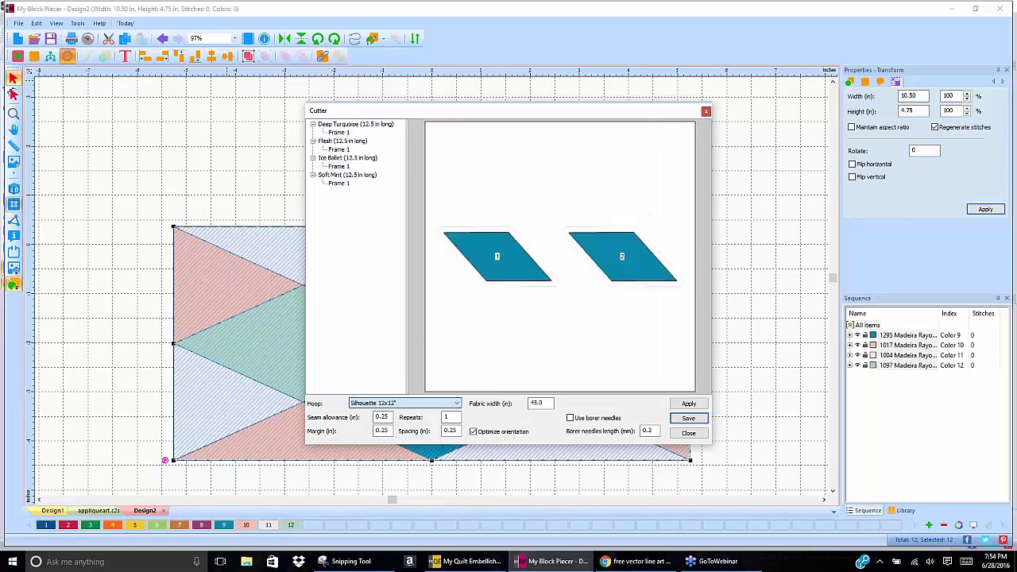
{"action": "left_click", "coordinate": [688, 404]}
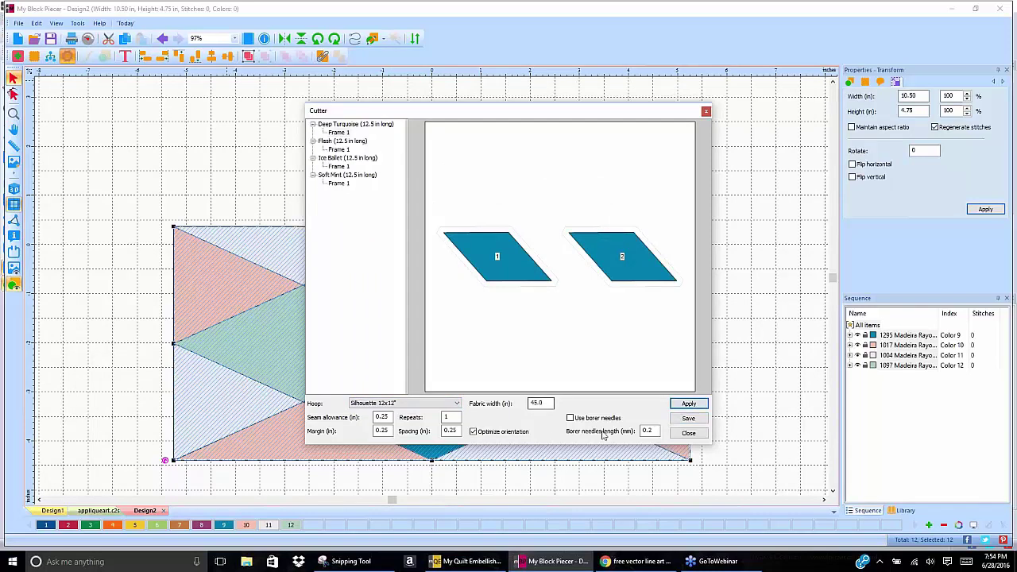
Examine the file types available for saving the cutting layout, through Scalable Vector Graphics (SVG), and cancel saving
{"action": "left_click", "coordinate": [689, 417]}
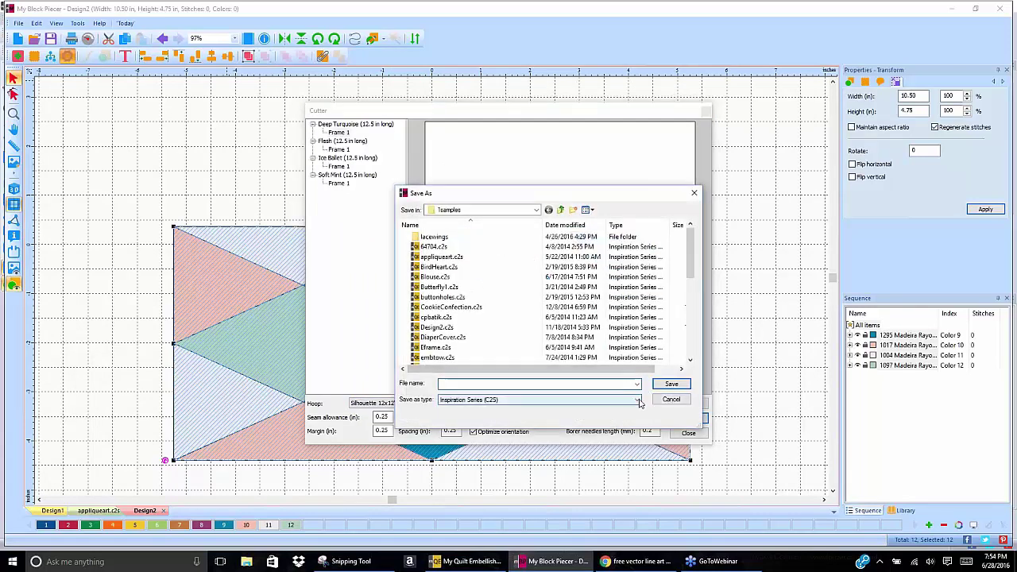
{"action": "left_click", "coordinate": [637, 400]}
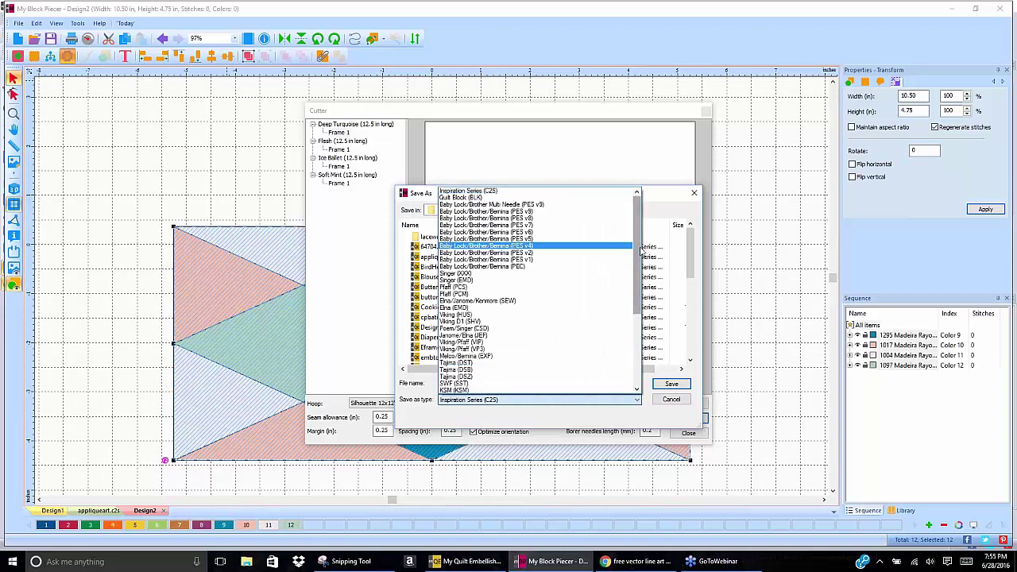
{"action": "left_click_drag", "start_coordinate": [639, 251], "coordinate": [638, 323]}
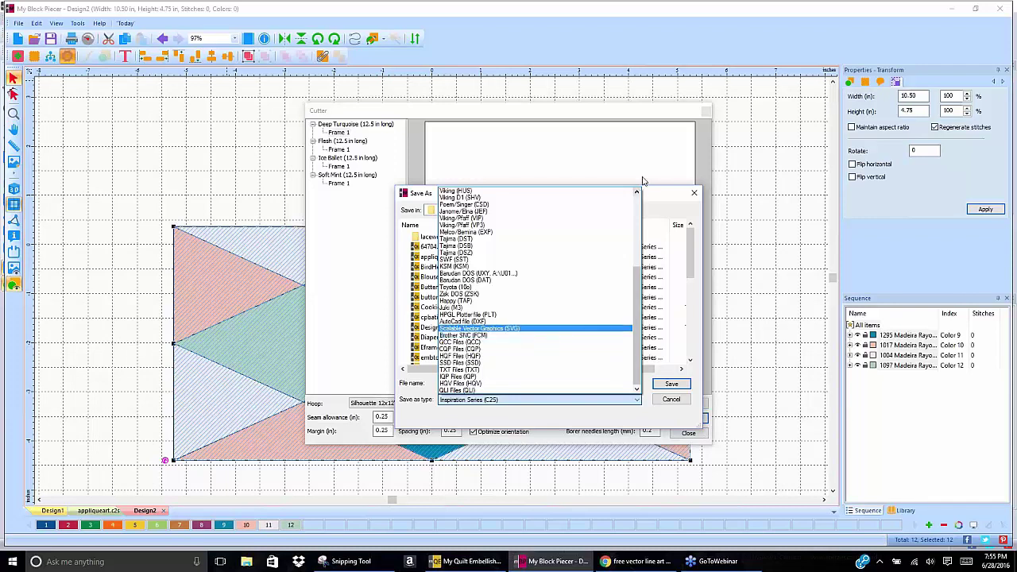
{"action": "left_click", "coordinate": [658, 197]}
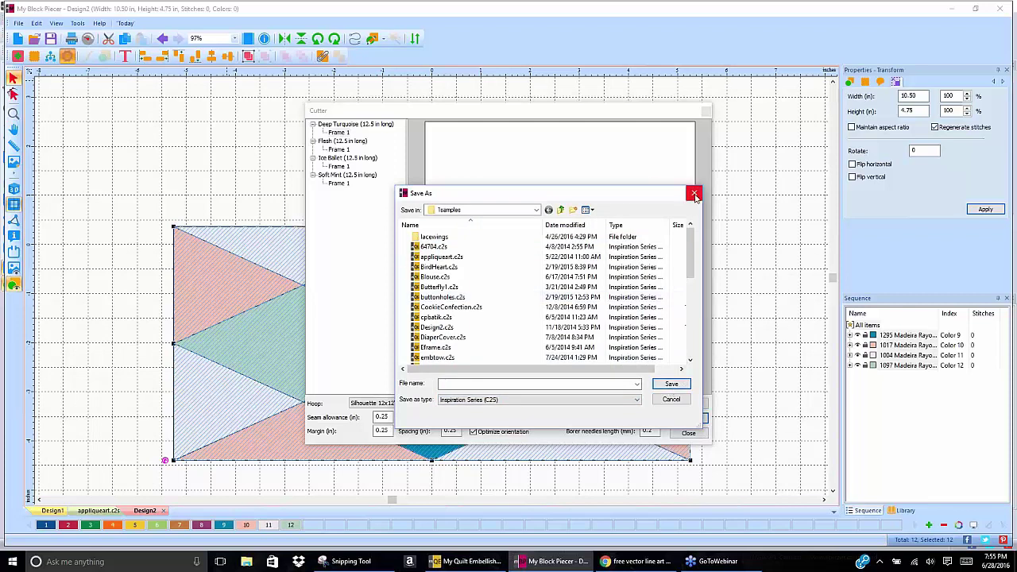
{"action": "key", "text": "Escape"}
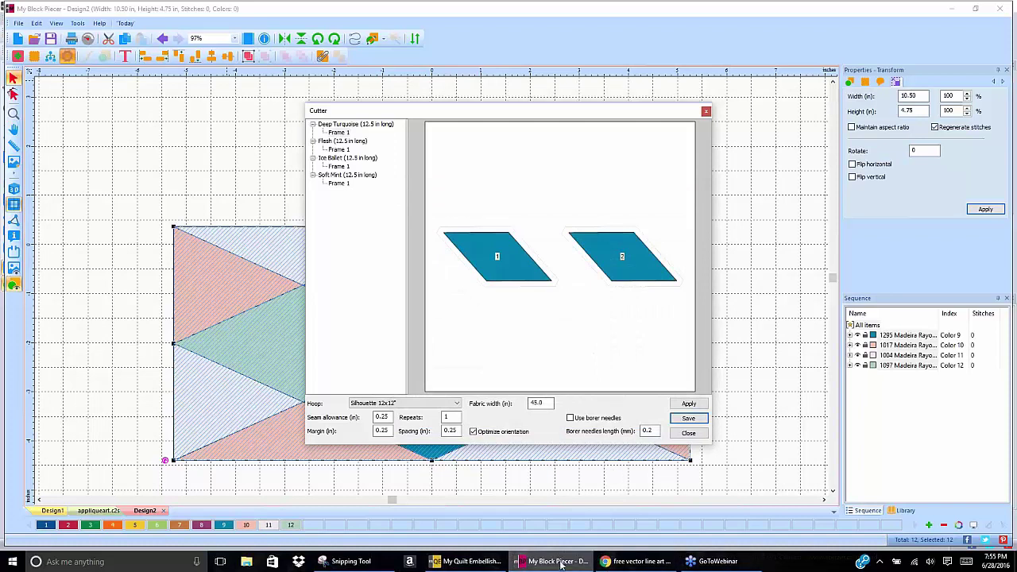
Switch to My Quilt Embellisher and show the necktie appliqué in Design8
{"action": "mouse_move", "coordinate": [470, 563]}
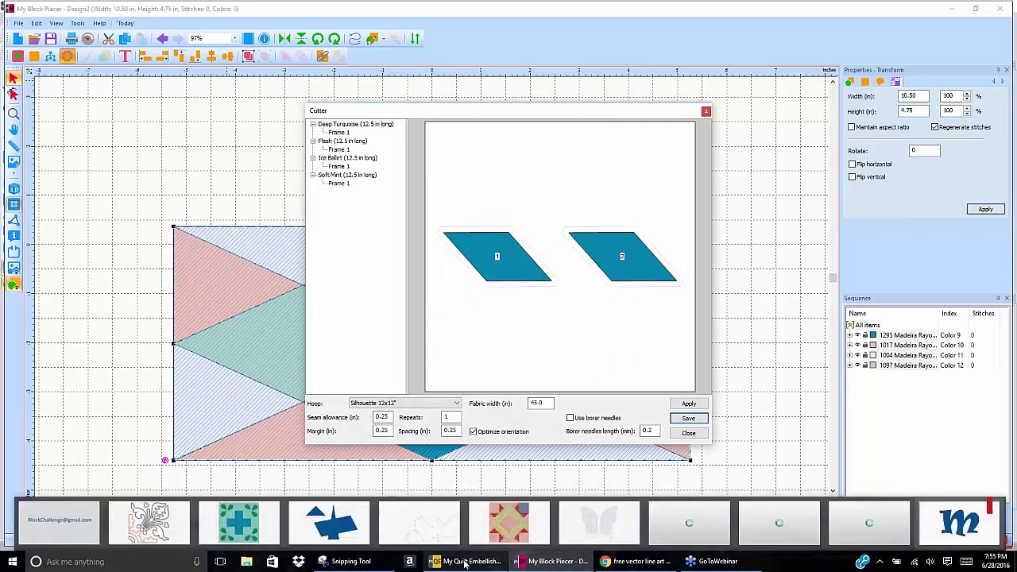
{"action": "left_click", "coordinate": [466, 562]}
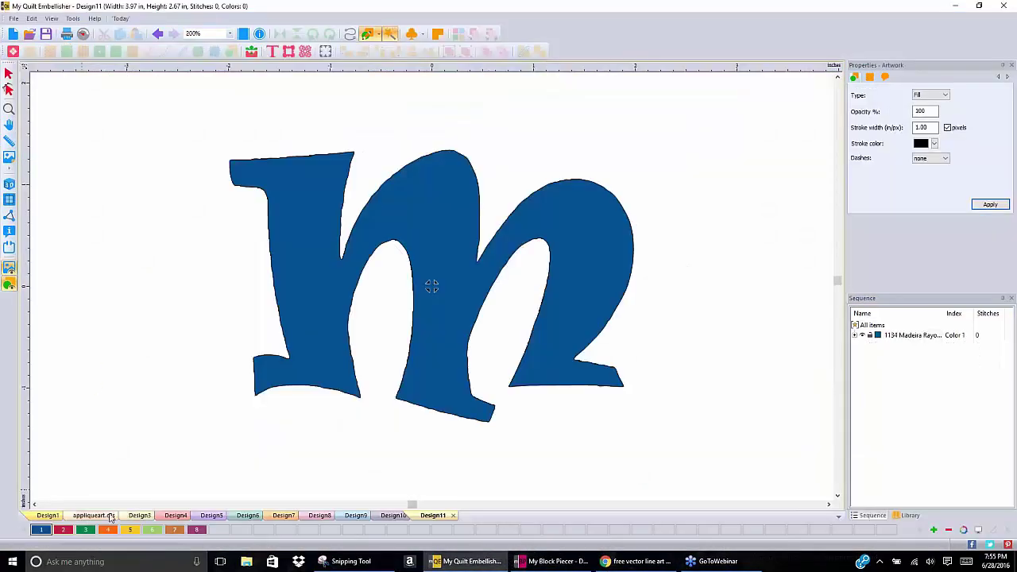
{"action": "left_click", "coordinate": [319, 516]}
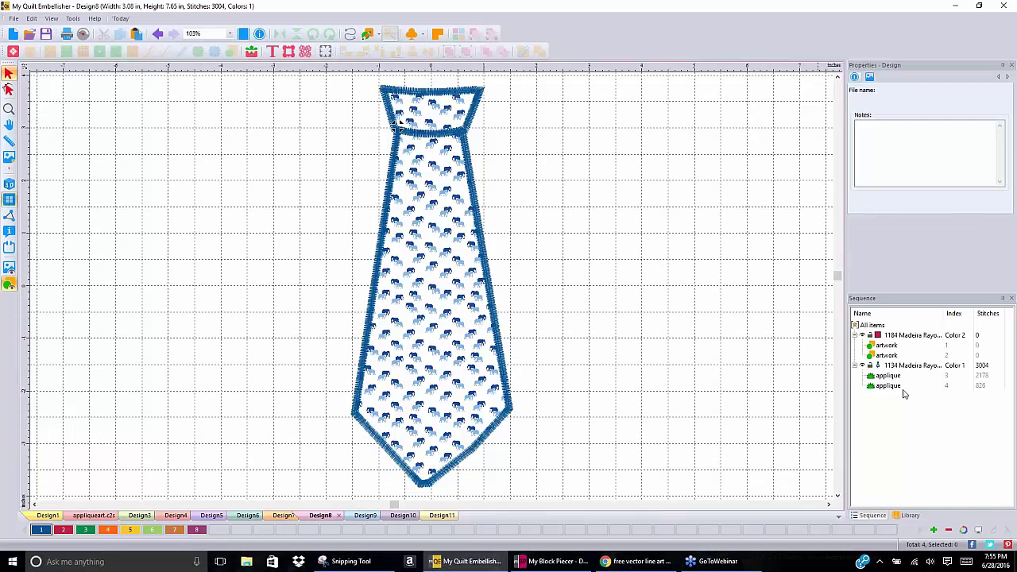
Examine the file types and existing files offered for saving the necktie design, and cancel saving
{"action": "left_click", "coordinate": [12, 20]}
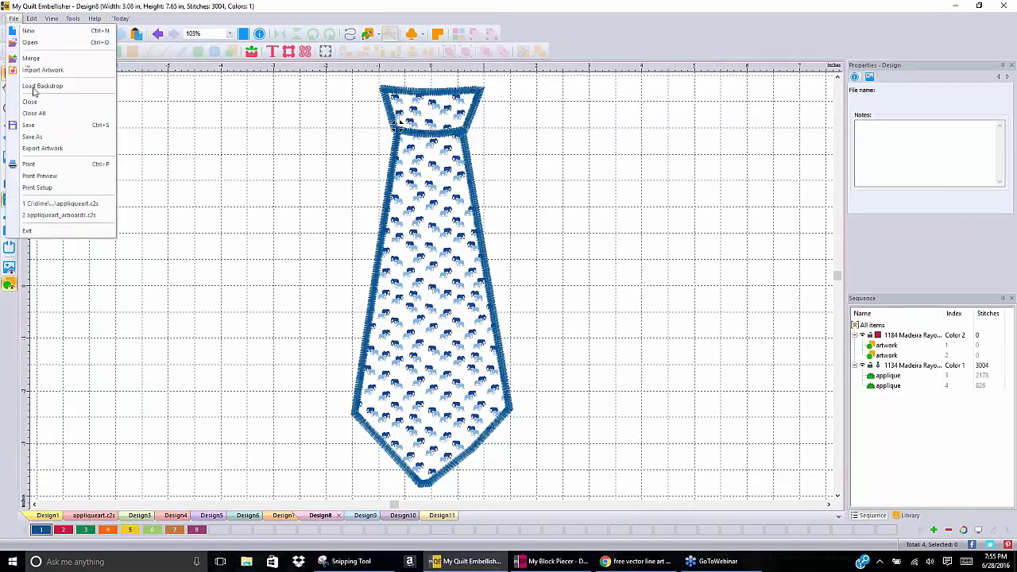
{"action": "left_click", "coordinate": [51, 140]}
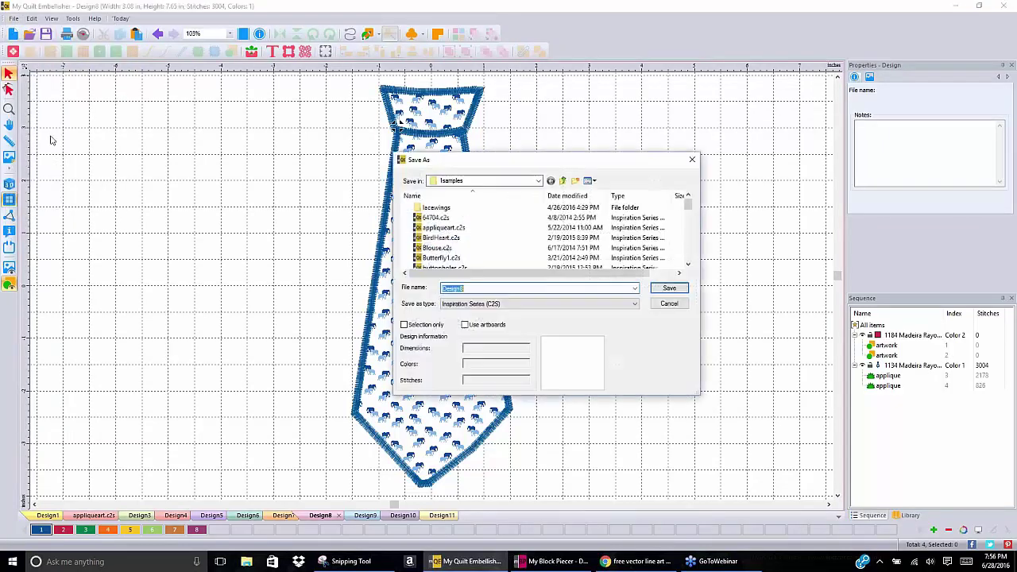
{"action": "left_click", "coordinate": [633, 305]}
{"action": "scroll", "coordinate": [635, 350], "scroll_direction": "down", "scroll_amount": 6}
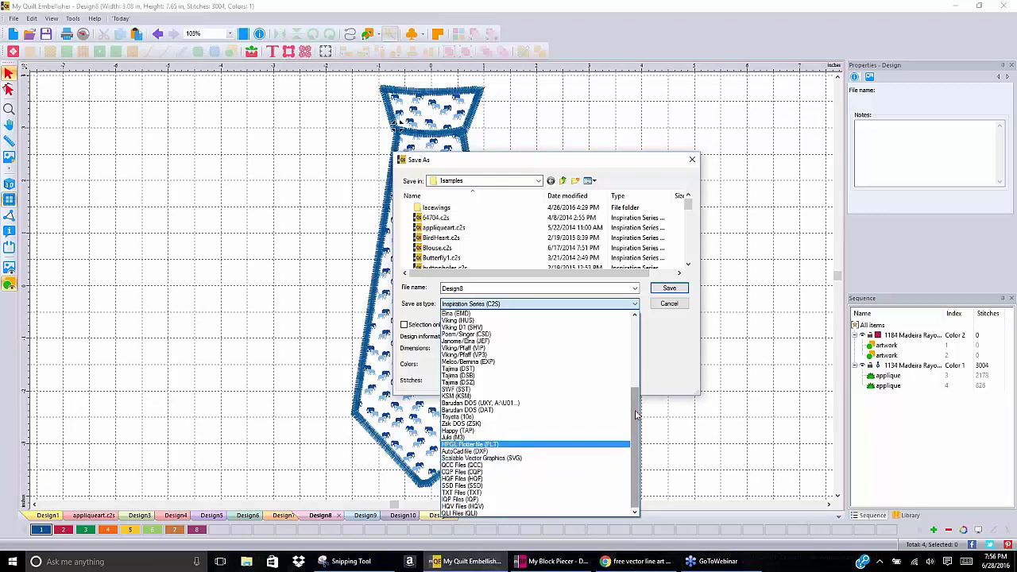
{"action": "left_click_drag", "start_coordinate": [635, 413], "coordinate": [636, 340]}
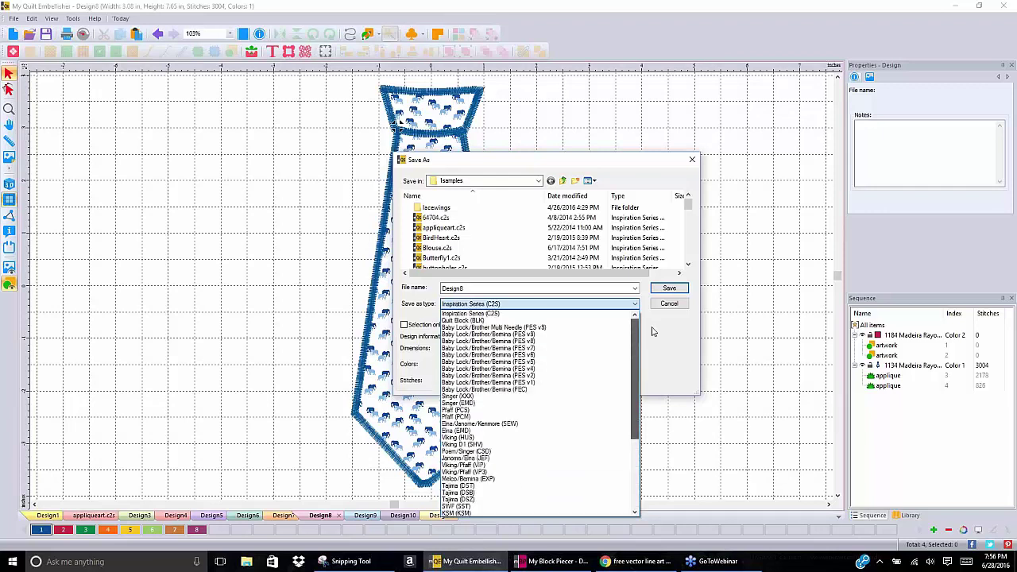
{"action": "left_click", "coordinate": [670, 291]}
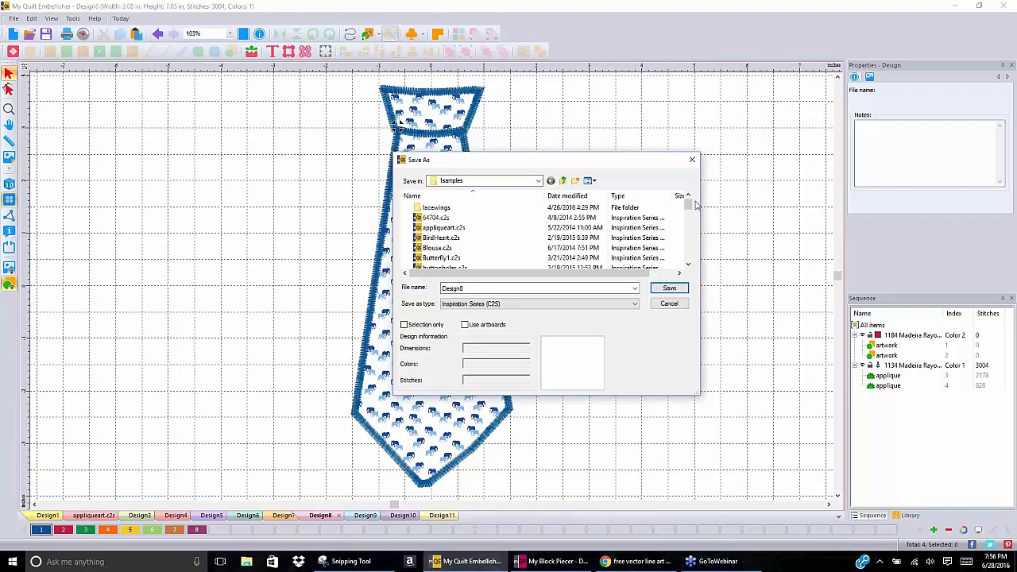
{"action": "left_click_drag", "start_coordinate": [690, 208], "coordinate": [689, 256]}
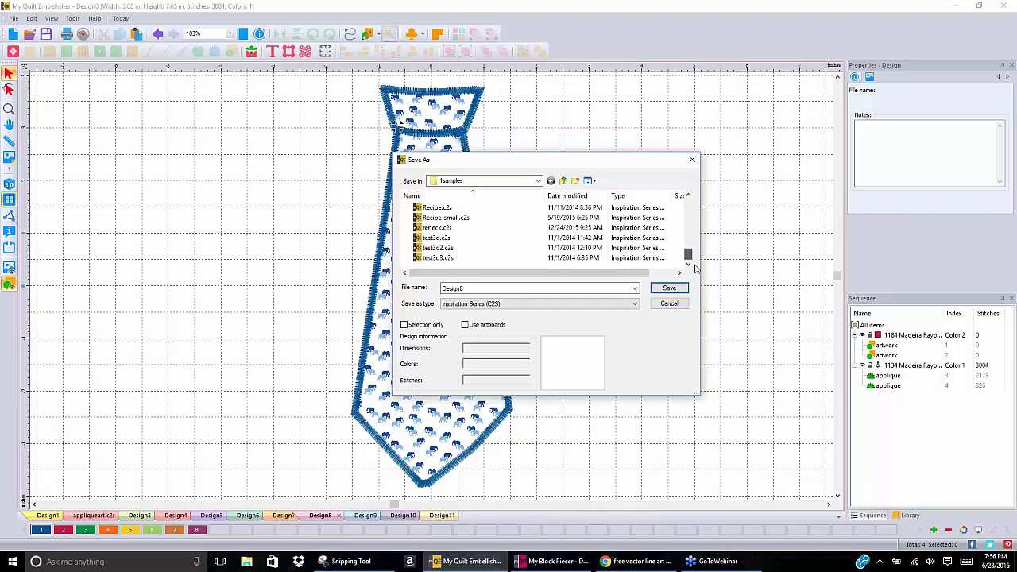
{"action": "left_click", "coordinate": [669, 304]}
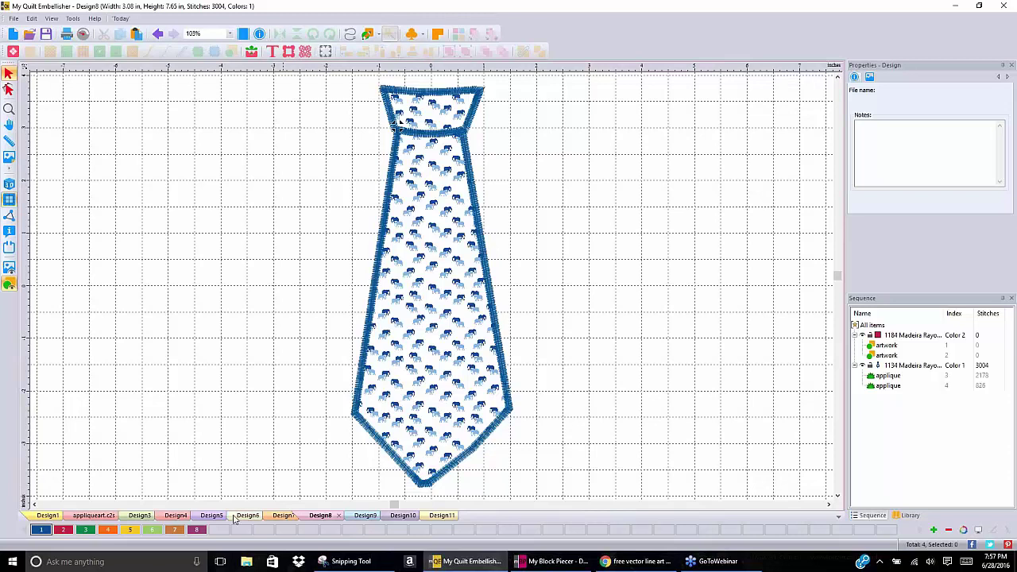
Show the Design1 note containing the contact e-mail address
{"action": "left_click", "coordinate": [44, 516]}
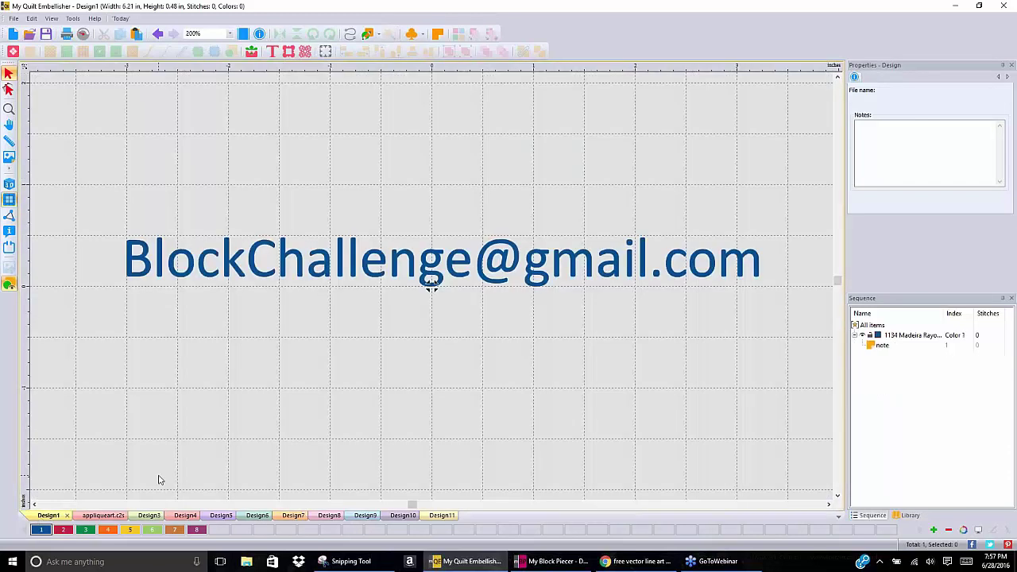